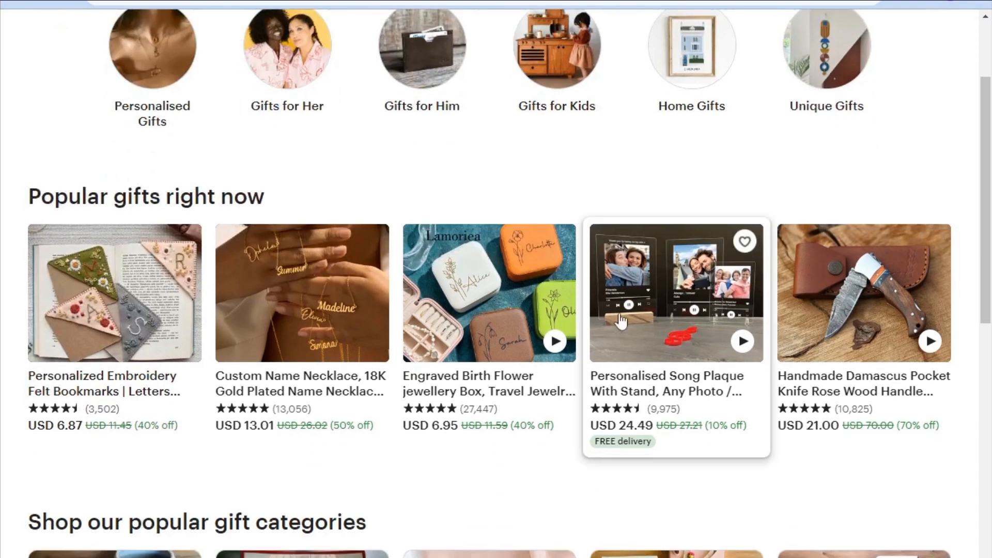
{"action": "scroll", "coordinate": [124, 455], "scroll_direction": "down", "scroll_amount": 3}
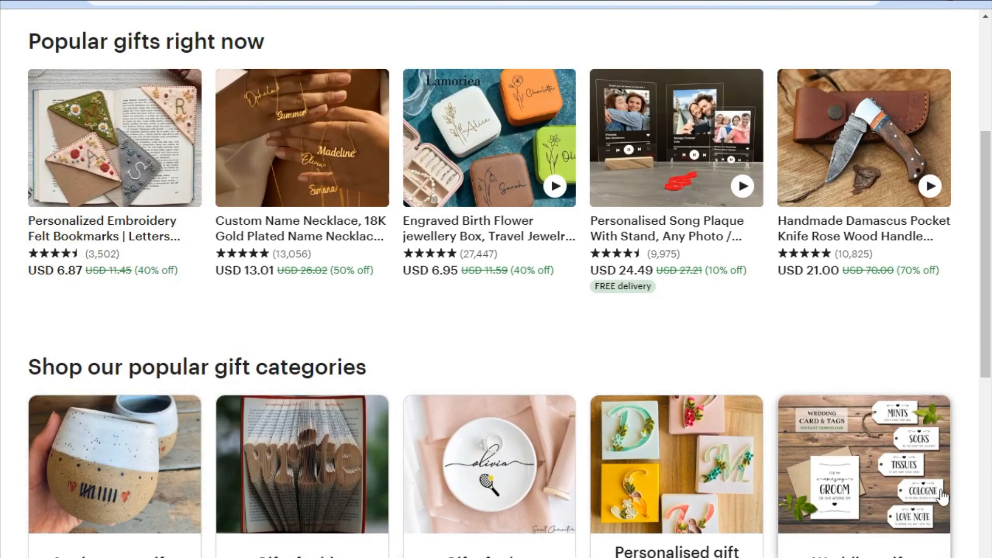
{"action": "scroll", "coordinate": [457, 395], "scroll_direction": "up", "scroll_amount": 6}
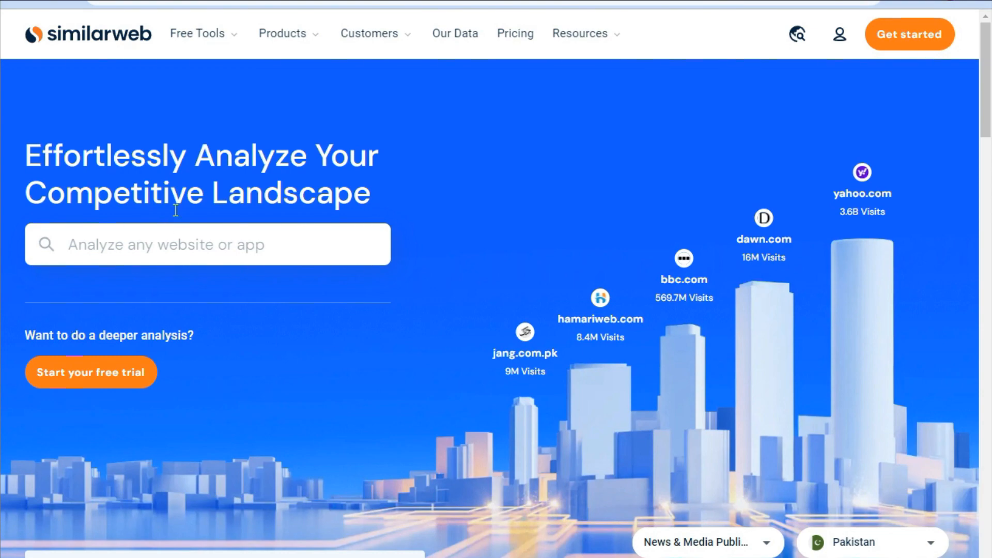
Analyze etsy.com in the Similarweb website search.
{"action": "left_click", "coordinate": [147, 250]}
{"action": "type", "text": "etsy.com"}
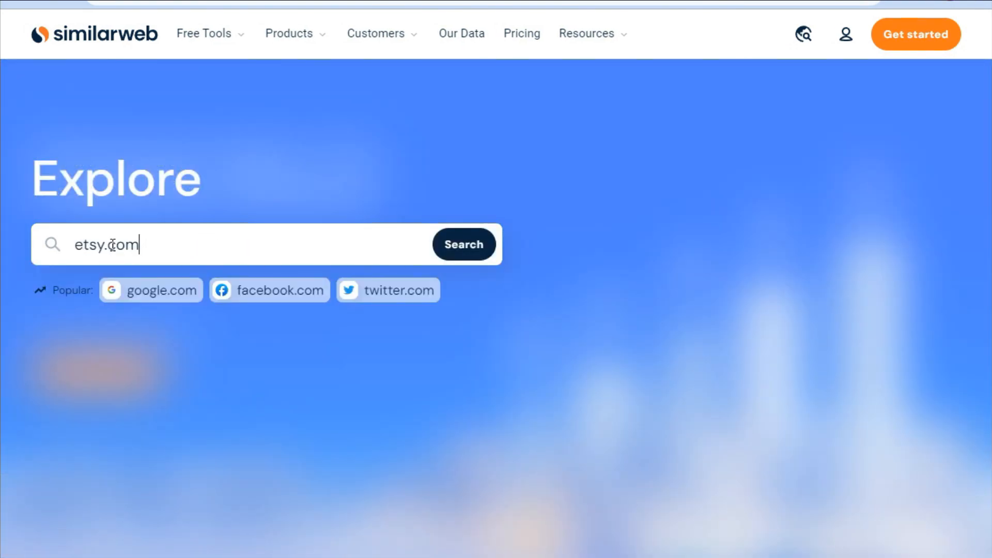
{"action": "left_click", "coordinate": [471, 242]}
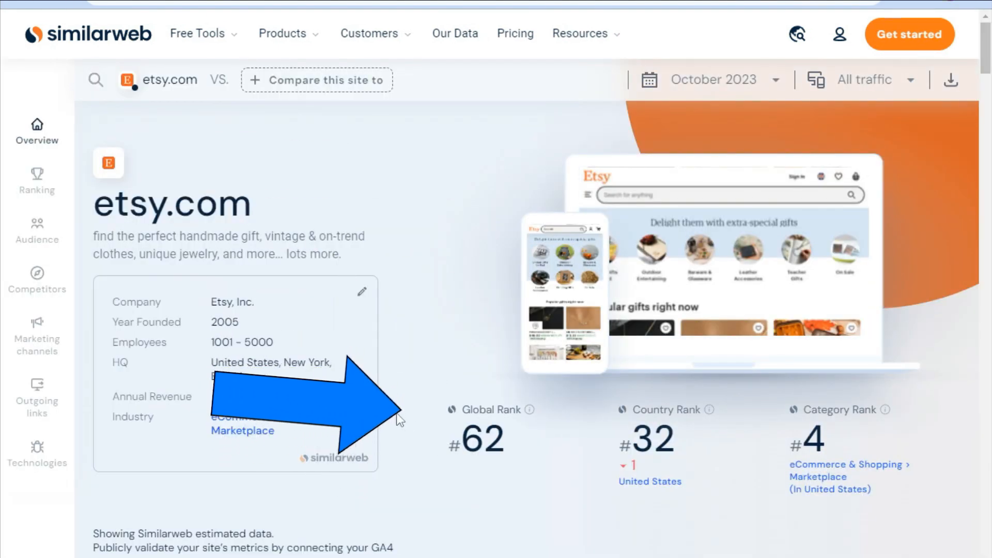
Examine etsy.com's global, country and category ranks on the overview.
{"action": "scroll", "coordinate": [399, 418], "scroll_direction": "down", "scroll_amount": 2}
{"action": "scroll", "coordinate": [346, 331], "scroll_direction": "up", "scroll_amount": 2}
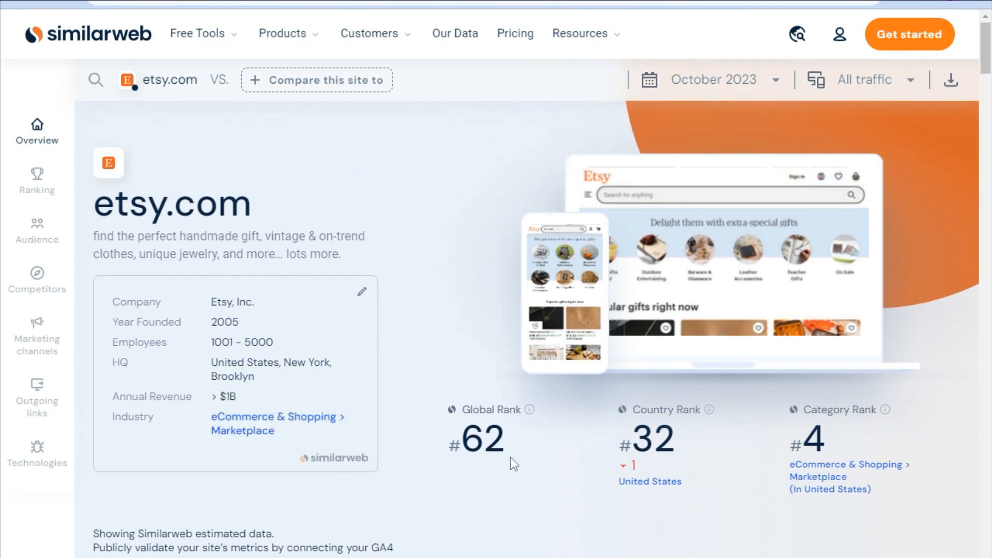
{"action": "left_click_drag", "start_coordinate": [451, 442], "coordinate": [516, 445]}
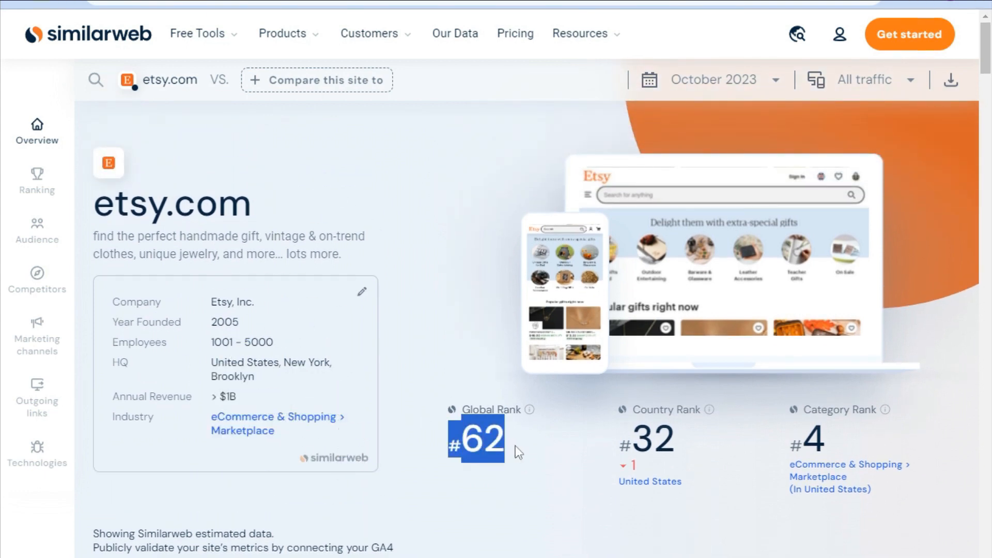
{"action": "double_click", "coordinate": [633, 448]}
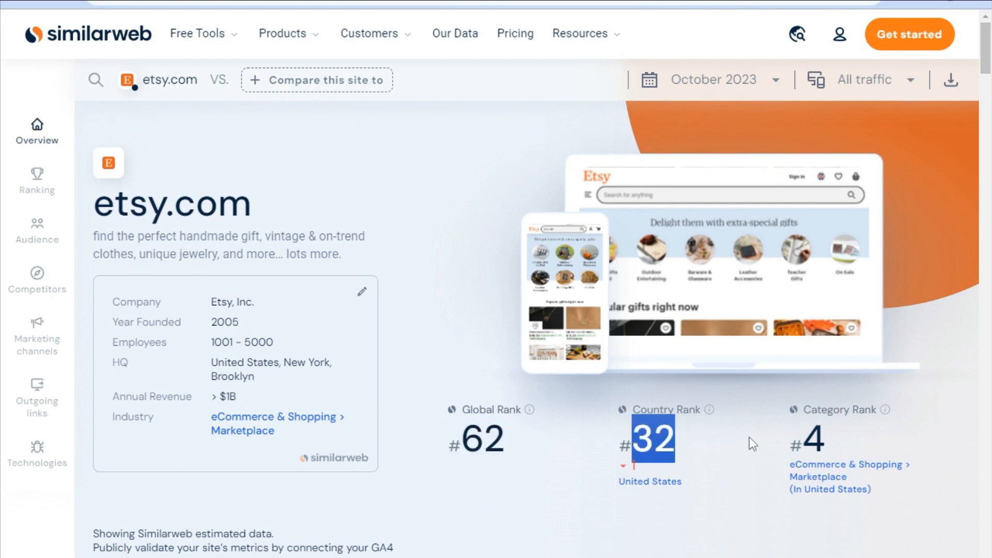
{"action": "left_click_drag", "start_coordinate": [749, 438], "coordinate": [781, 447]}
{"action": "left_click_drag", "start_coordinate": [923, 490], "coordinate": [832, 535]}
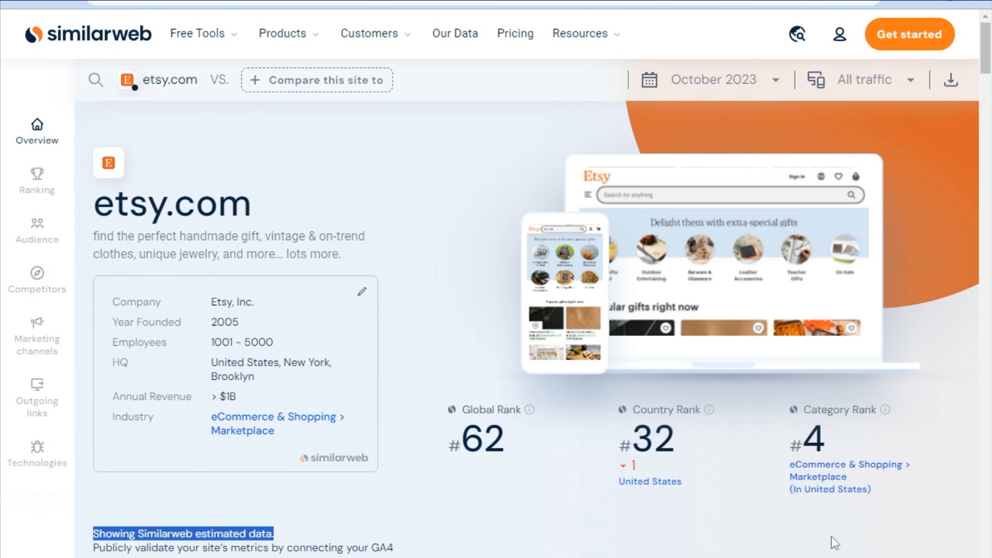
{"action": "left_click", "coordinate": [802, 445]}
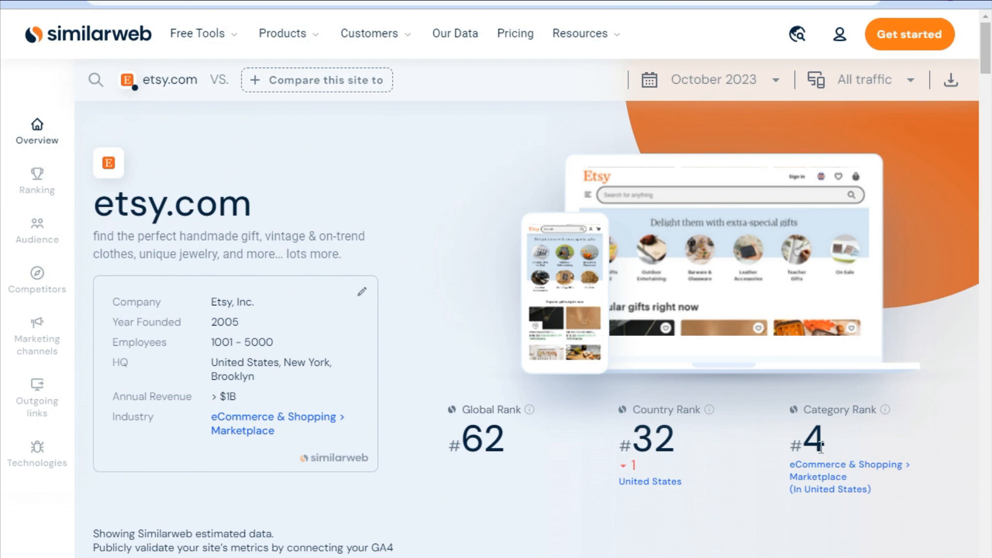
Switch to Etsy and search for the suggested term digital products.
{"action": "left_click", "coordinate": [301, 82]}
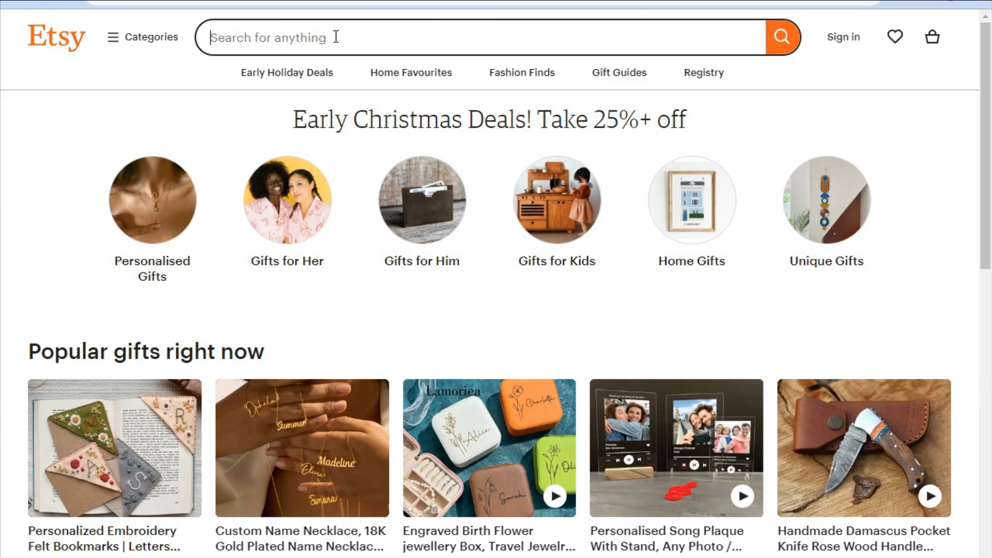
{"action": "left_click", "coordinate": [336, 38]}
{"action": "type", "text": "digita"}
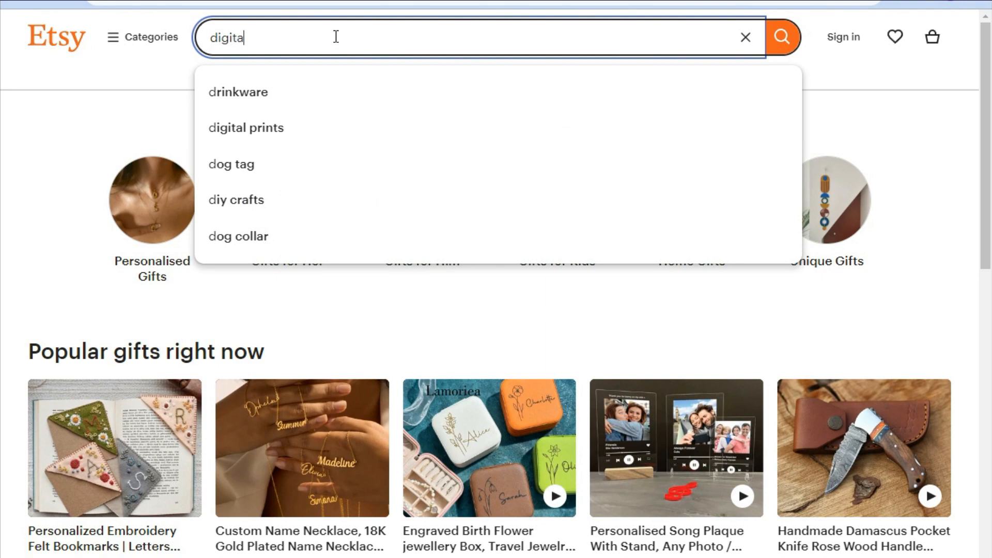
{"action": "type", "text": "l"}
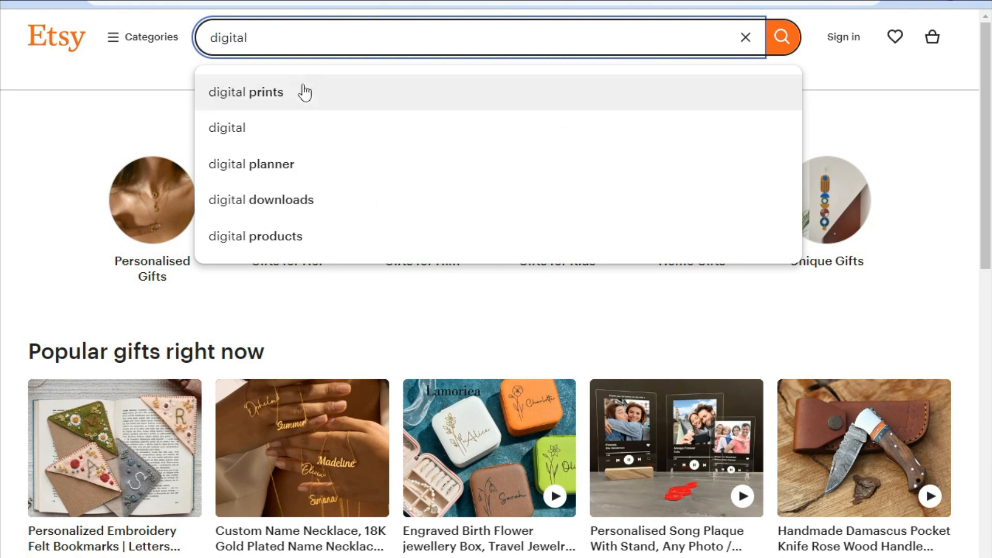
{"action": "left_click", "coordinate": [270, 239]}
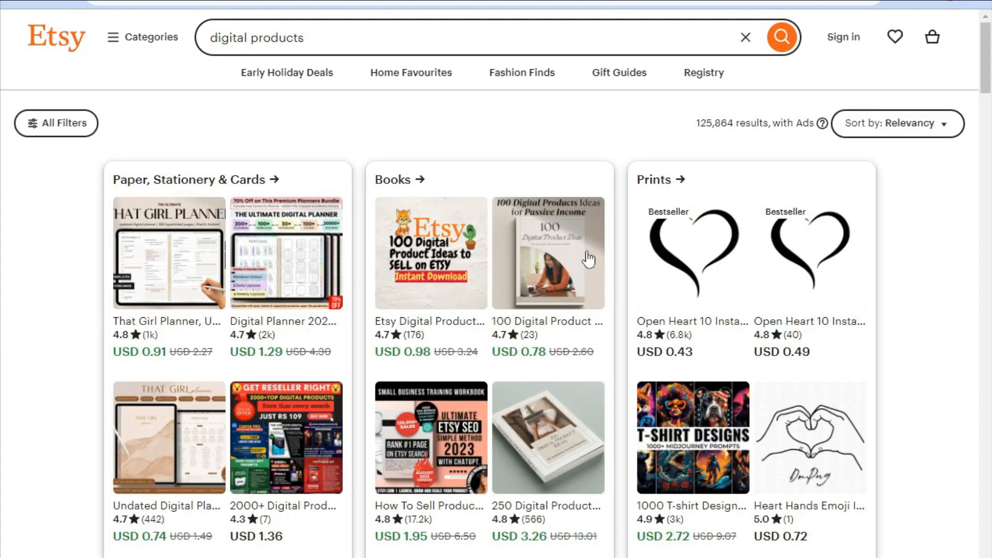
Open the 1000 T-shirt Designs Midjourney Prompts listing and check its review count.
{"action": "left_click", "coordinate": [709, 455]}
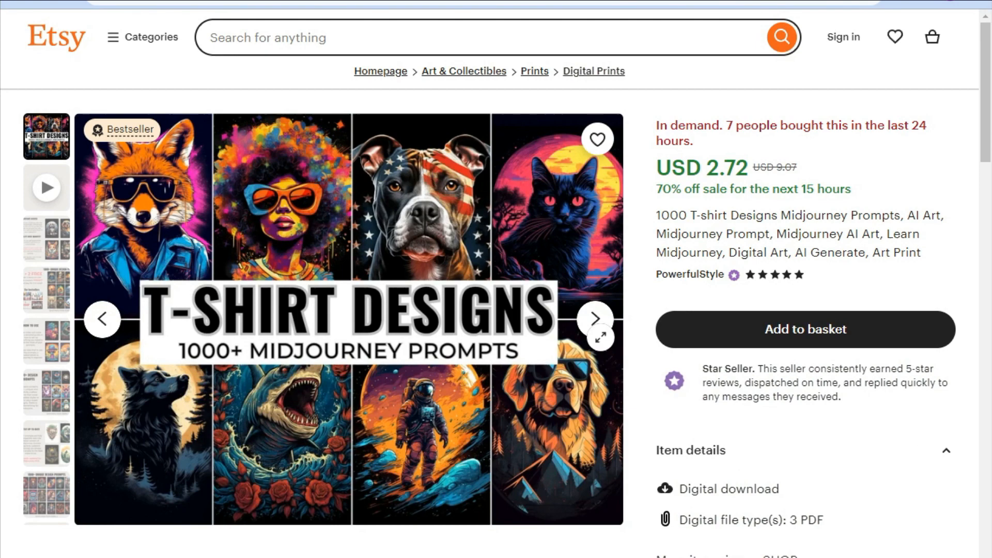
{"action": "left_click", "coordinate": [601, 338]}
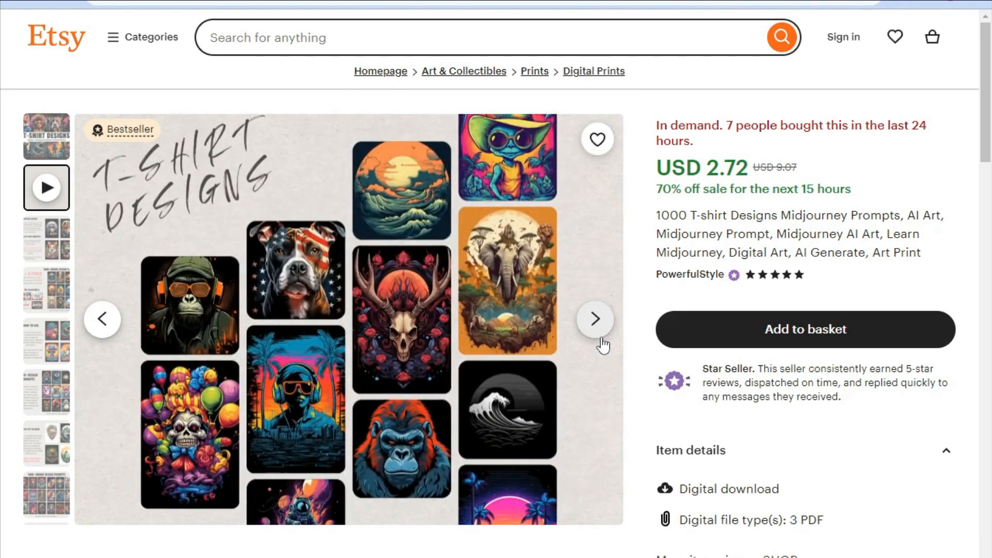
{"action": "scroll", "coordinate": [603, 345], "scroll_direction": "down", "scroll_amount": 6}
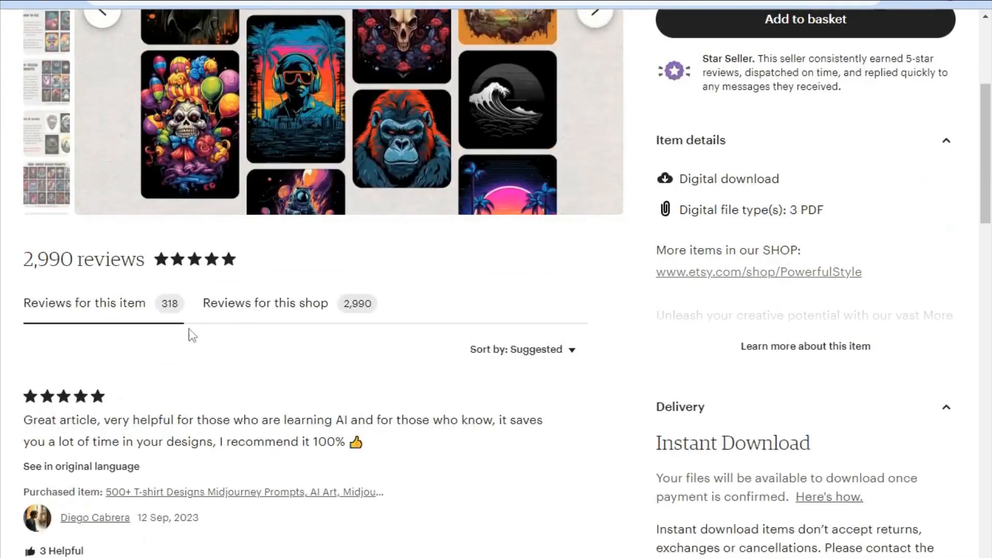
{"action": "left_click_drag", "start_coordinate": [21, 260], "coordinate": [75, 260]}
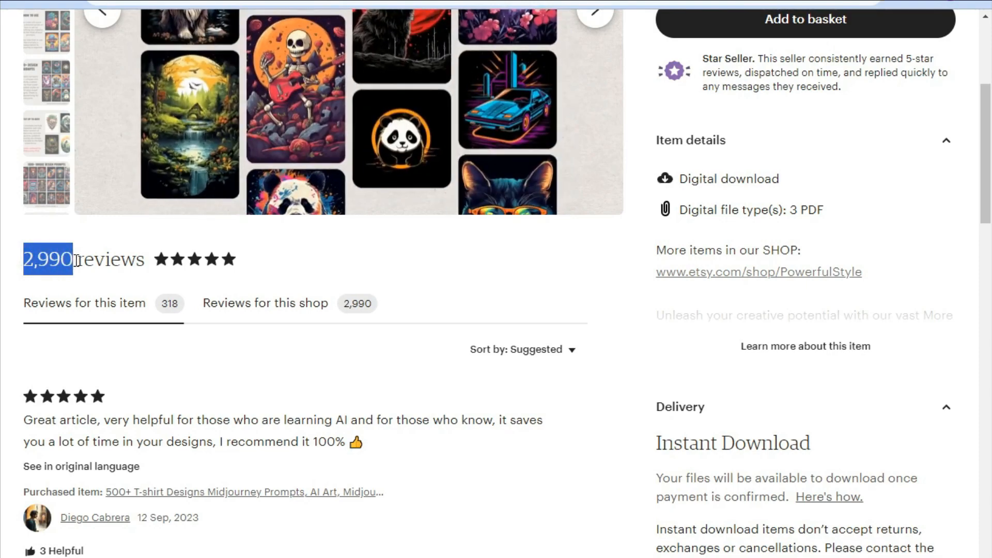
{"action": "left_click", "coordinate": [4, 263]}
Examine the listing's price, customer reviews and seller details.
{"action": "scroll", "coordinate": [275, 355], "scroll_direction": "up", "scroll_amount": 6}
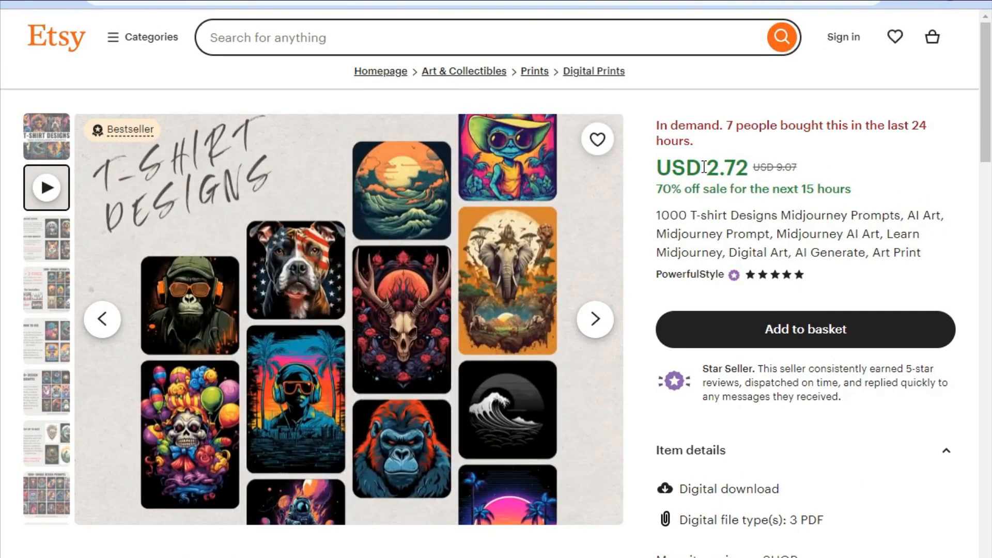
{"action": "left_click_drag", "start_coordinate": [707, 167], "coordinate": [734, 171]}
{"action": "left_click", "coordinate": [719, 167]}
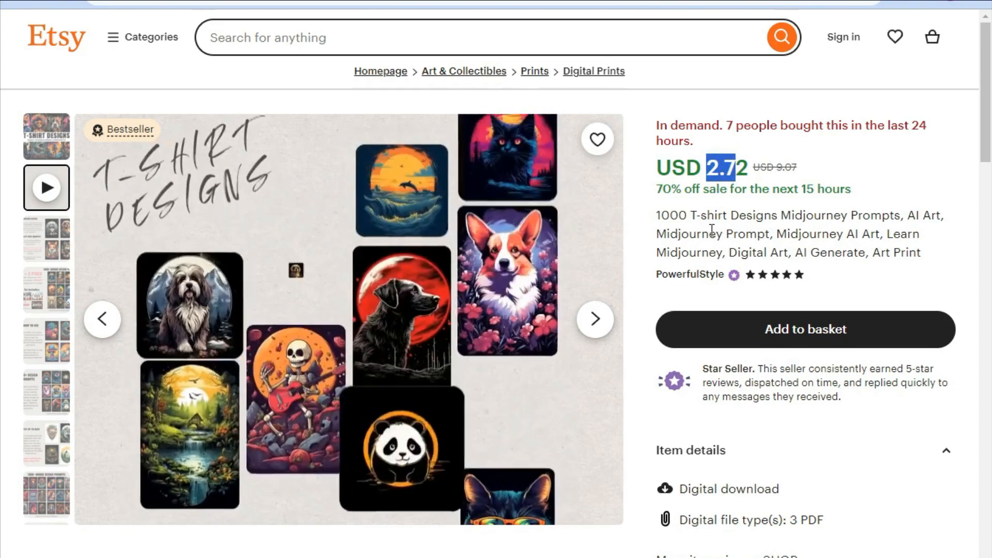
{"action": "scroll", "coordinate": [713, 237], "scroll_direction": "down", "scroll_amount": 10}
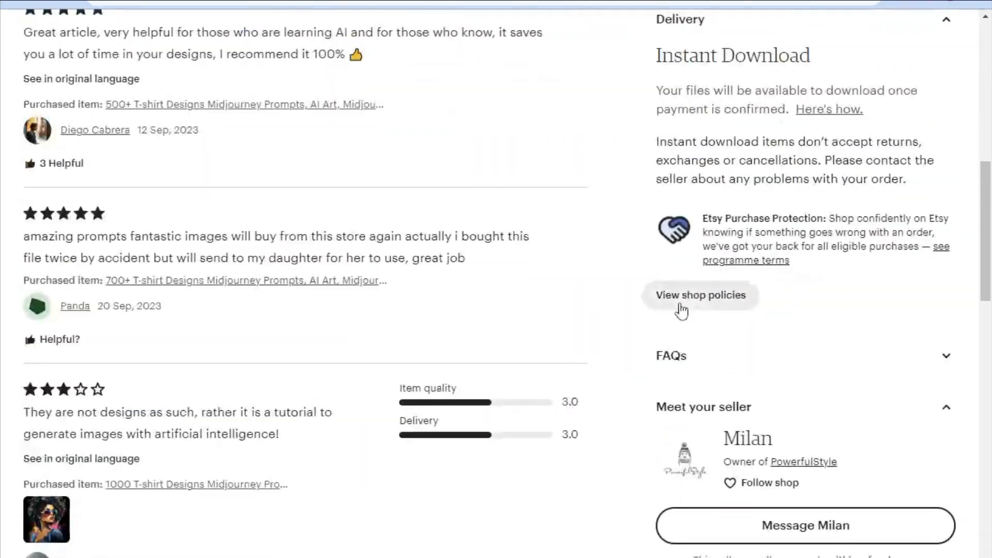
{"action": "scroll", "coordinate": [680, 307], "scroll_direction": "down", "scroll_amount": 3}
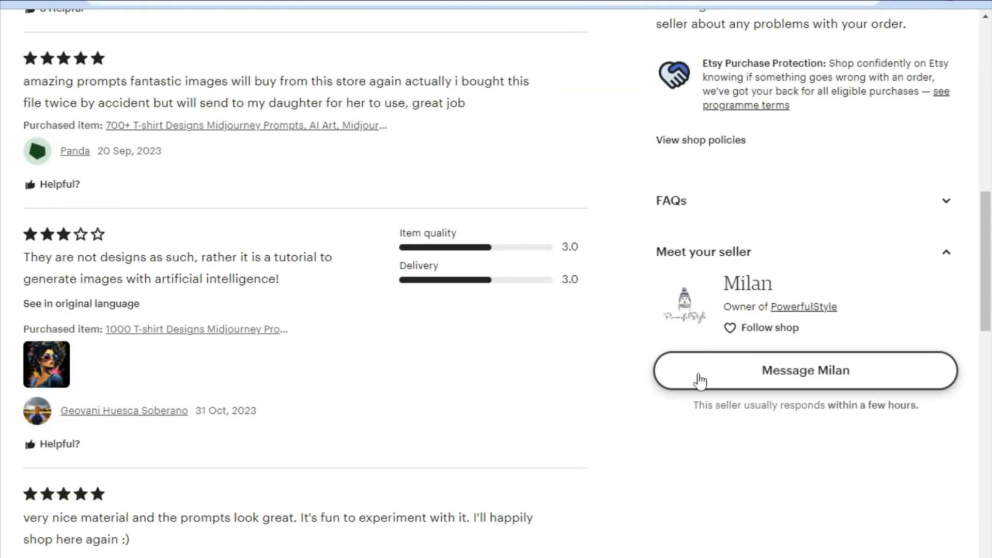
{"action": "scroll", "coordinate": [483, 394], "scroll_direction": "up", "scroll_amount": 15}
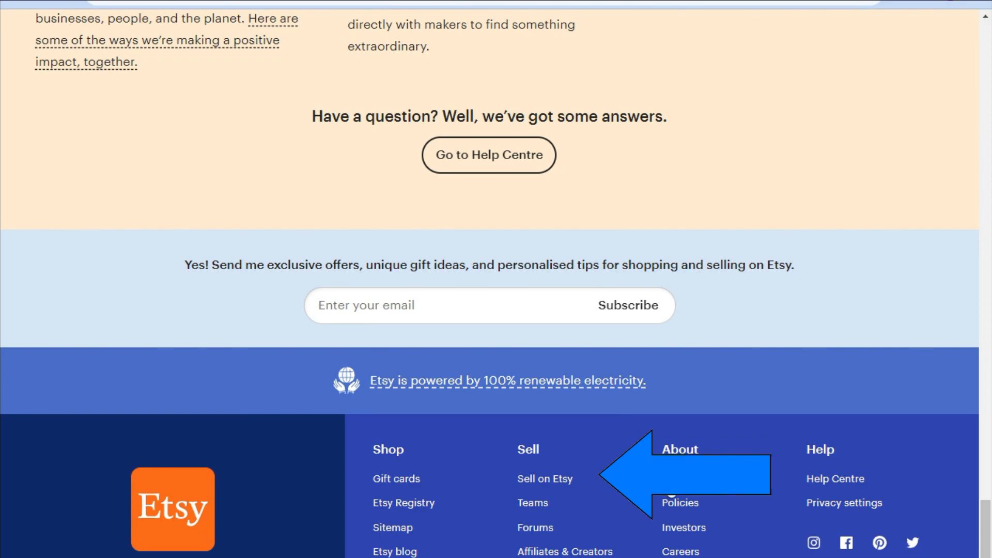
Open the Sell on Etsy page and browse its overview.
{"action": "left_click", "coordinate": [551, 481]}
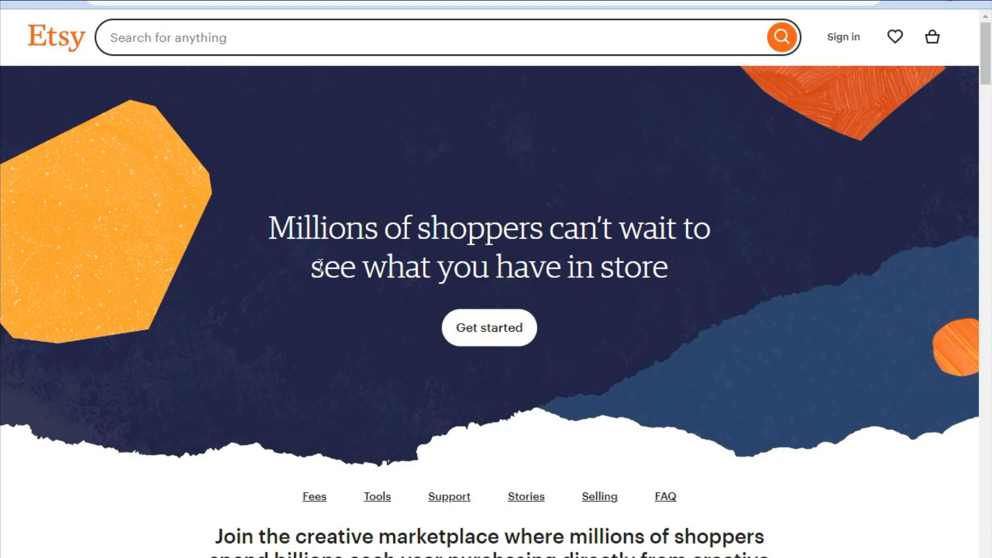
{"action": "left_click_drag", "start_coordinate": [294, 228], "coordinate": [497, 189]}
{"action": "scroll", "coordinate": [438, 436], "scroll_direction": "down", "scroll_amount": 6}
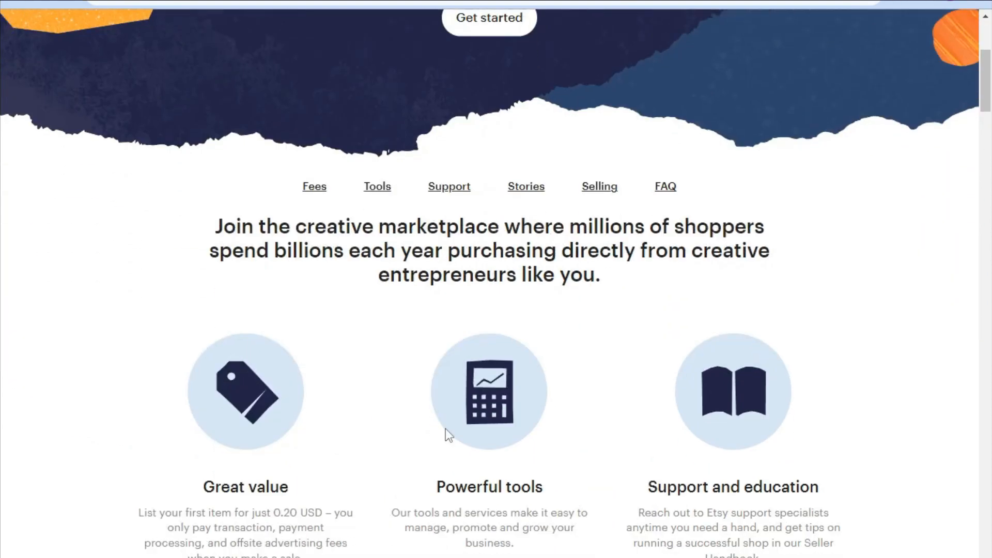
{"action": "scroll", "coordinate": [446, 430], "scroll_direction": "down", "scroll_amount": 12}
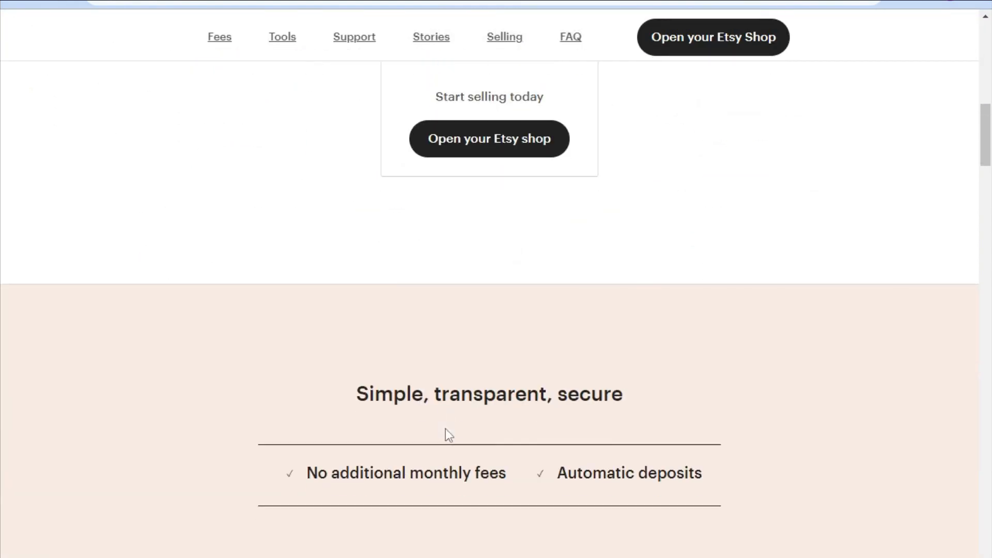
{"action": "scroll", "coordinate": [445, 430], "scroll_direction": "down", "scroll_amount": 3}
{"action": "scroll", "coordinate": [444, 424], "scroll_direction": "down", "scroll_amount": 2}
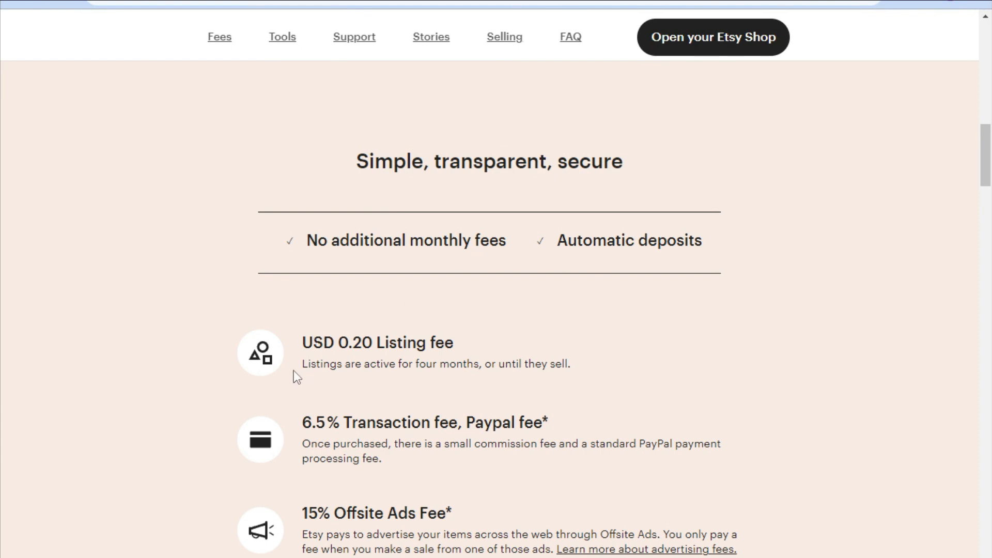
Review the listing fee, transaction fee and offsite ads fee details.
{"action": "left_click_drag", "start_coordinate": [308, 364], "coordinate": [567, 363]}
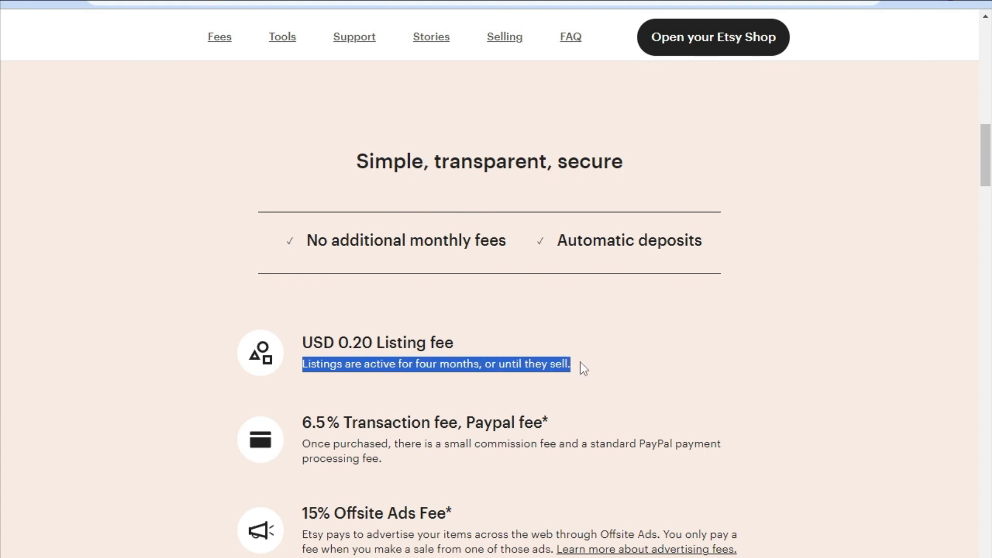
{"action": "left_click_drag", "start_coordinate": [581, 362], "coordinate": [302, 361]}
{"action": "mouse_move", "coordinate": [293, 417]}
{"action": "left_mouse_down"}
{"action": "mouse_move", "coordinate": [533, 423]}
{"action": "mouse_move", "coordinate": [281, 409]}
{"action": "left_mouse_up"}
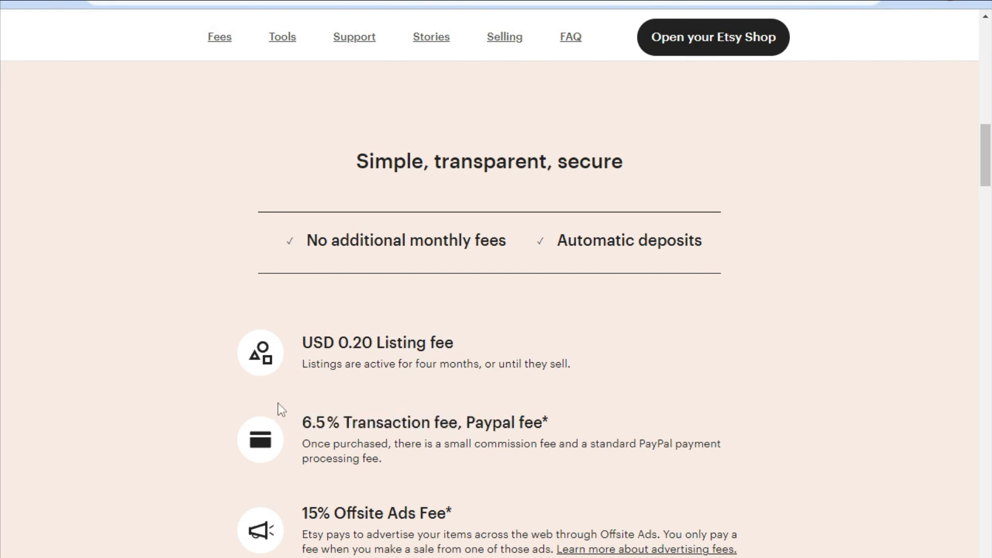
{"action": "scroll", "coordinate": [277, 403], "scroll_direction": "down", "scroll_amount": 3}
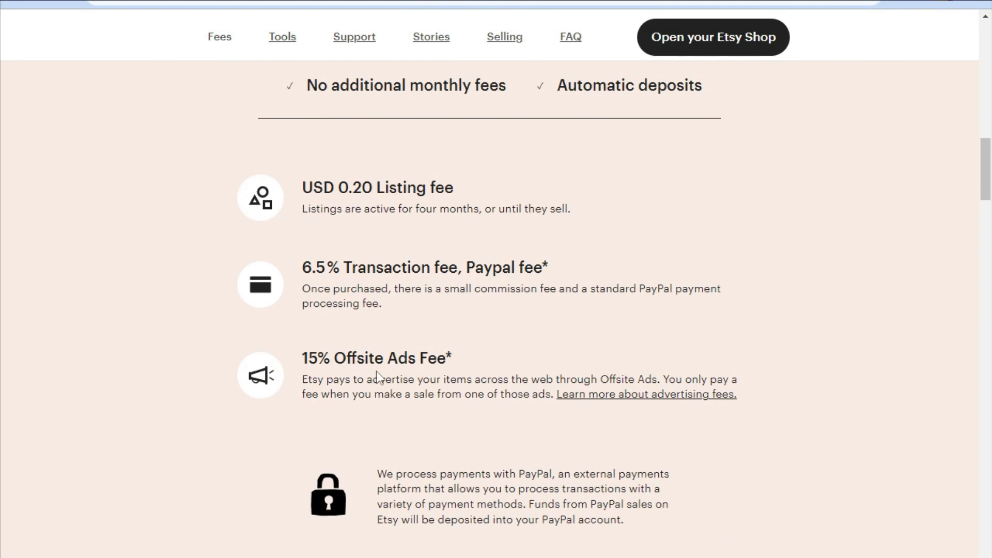
{"action": "scroll", "coordinate": [362, 370], "scroll_direction": "down", "scroll_amount": 3}
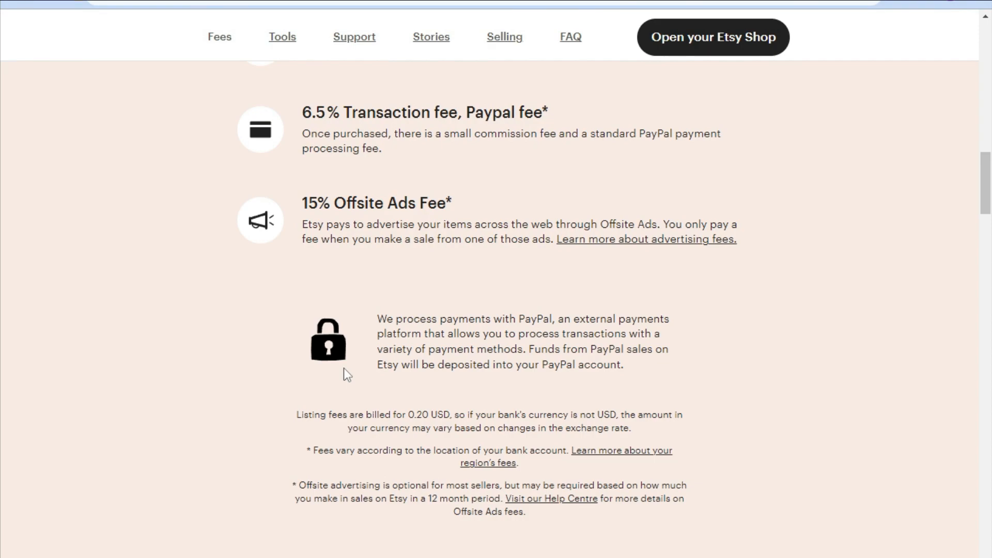
{"action": "scroll", "coordinate": [343, 368], "scroll_direction": "down", "scroll_amount": 15}
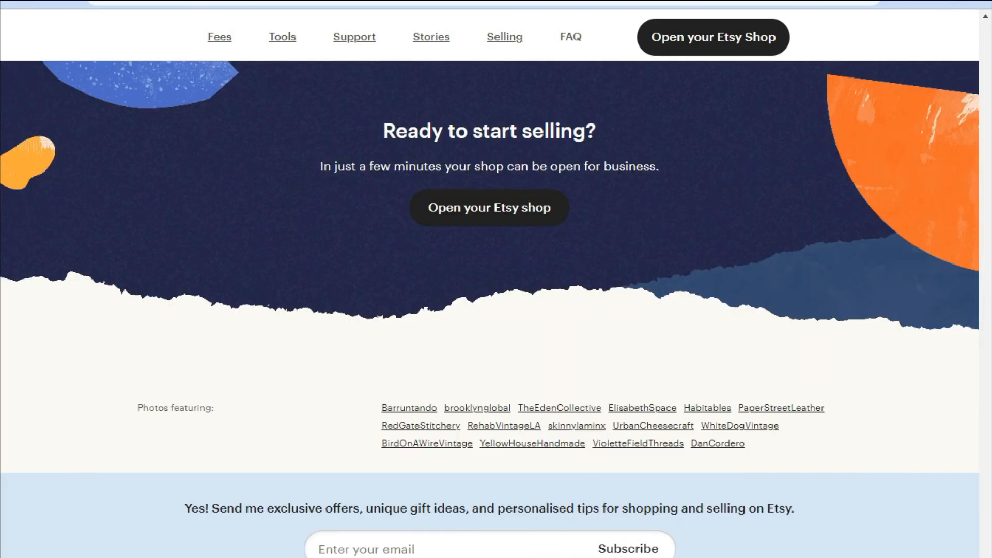
{"action": "scroll", "coordinate": [937, 24], "scroll_direction": "up", "scroll_amount": 20}
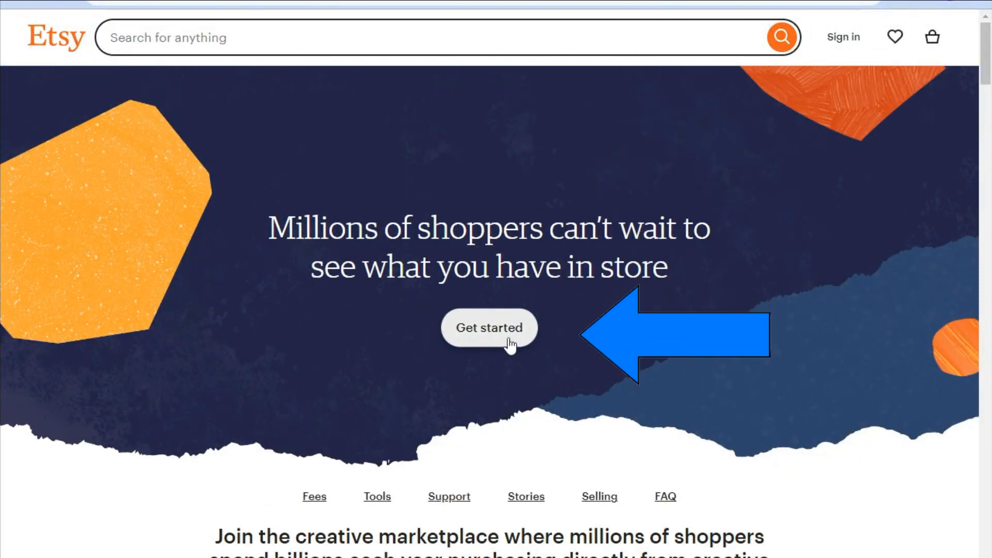
Start opening an Etsy shop, signing in with Google and beginning the seller setup.
{"action": "left_click", "coordinate": [509, 342]}
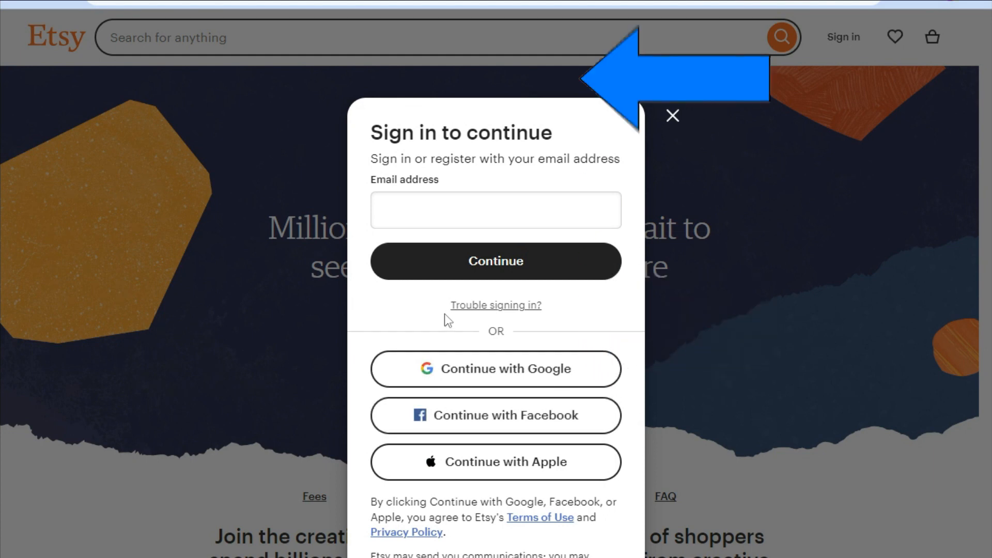
{"action": "left_click", "coordinate": [427, 370]}
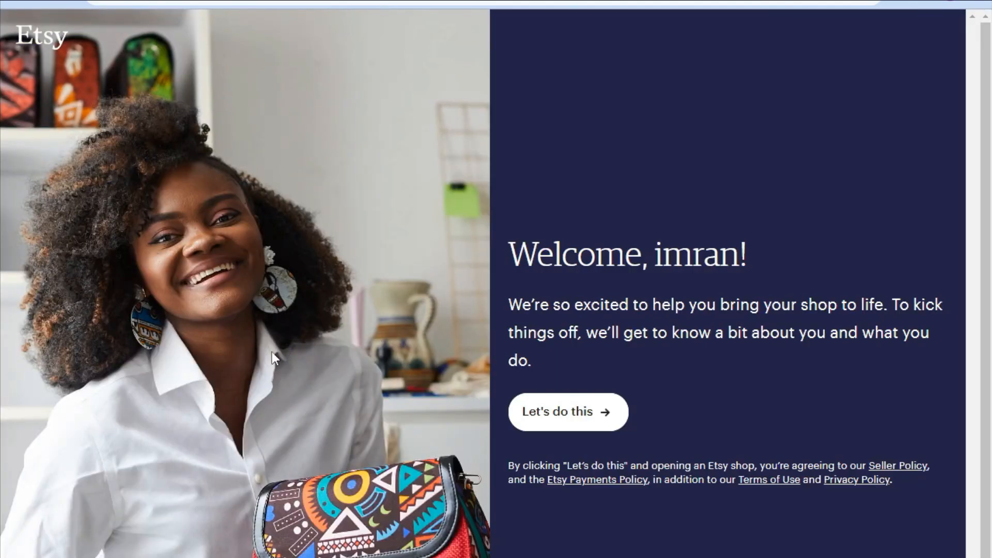
{"action": "left_click", "coordinate": [579, 413]}
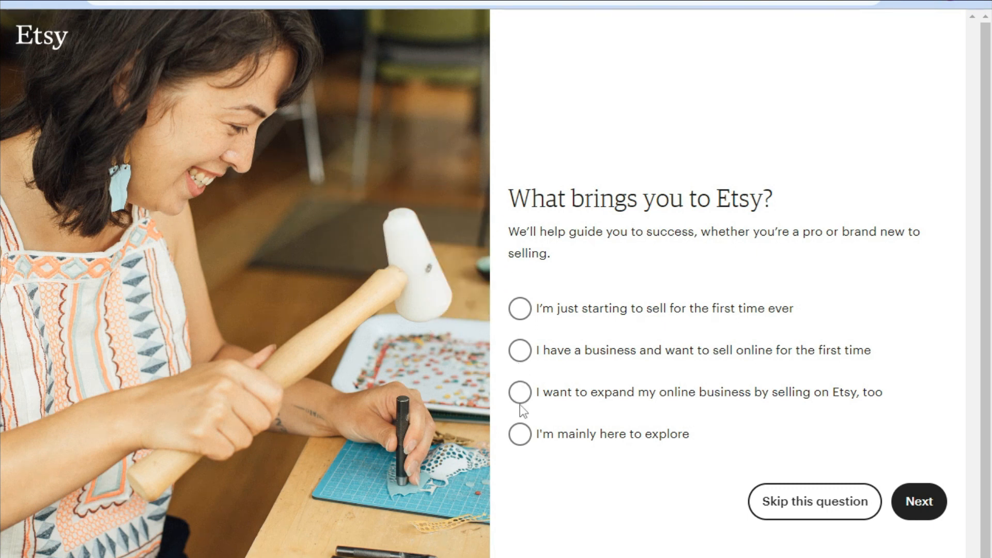
Answer that you are just starting to sell for the first time ever and continue.
{"action": "left_click", "coordinate": [521, 308]}
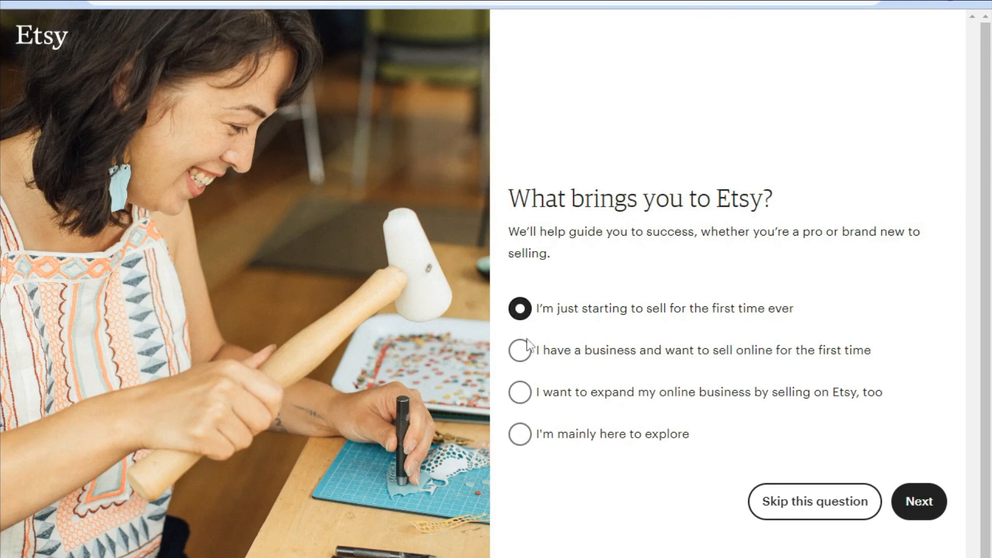
{"action": "left_click", "coordinate": [920, 501]}
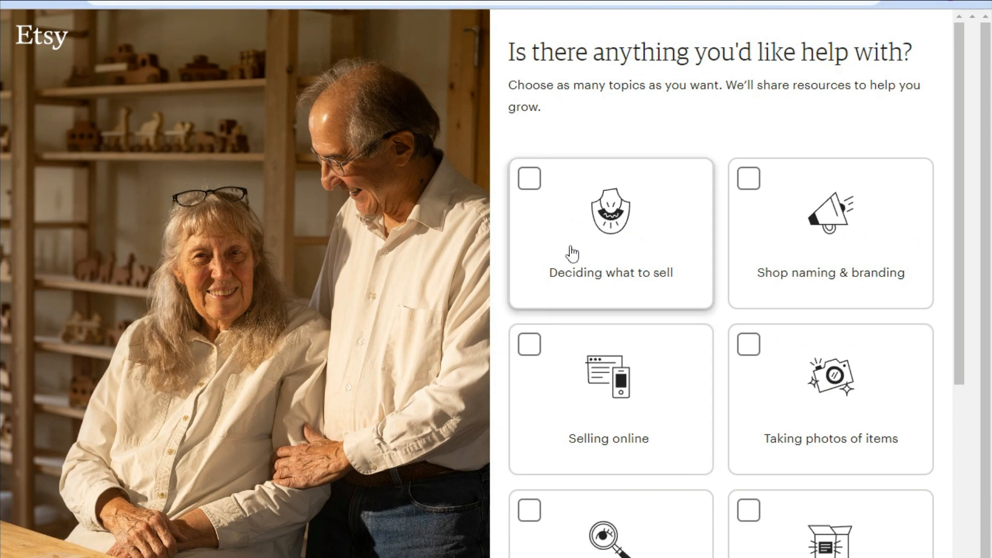
Select every help topic, from Deciding what to sell through Selling internationally, and continue.
{"action": "left_click", "coordinate": [530, 178]}
{"action": "left_click", "coordinate": [748, 181]}
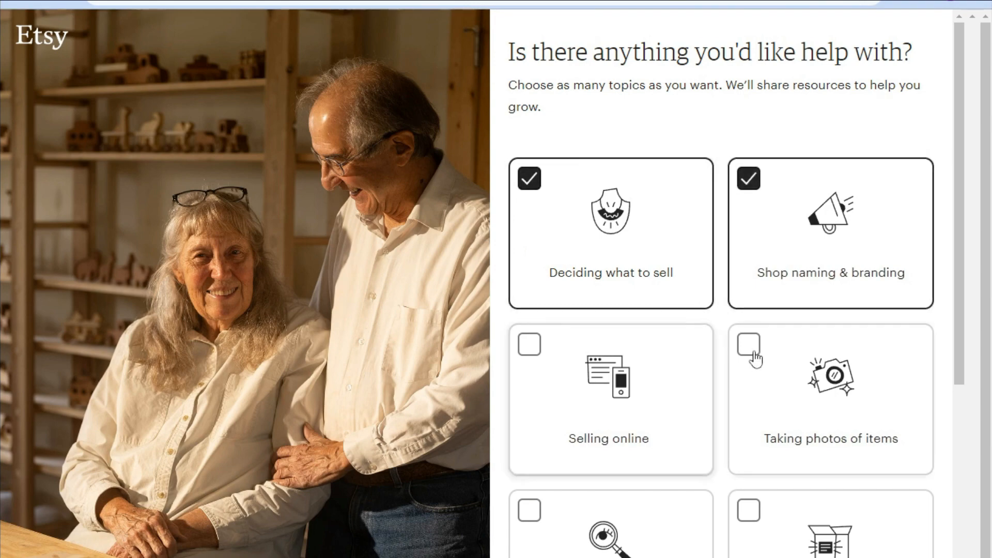
{"action": "left_click", "coordinate": [749, 345]}
{"action": "left_click", "coordinate": [529, 344]}
{"action": "left_click", "coordinate": [656, 535]}
{"action": "left_click", "coordinate": [749, 511]}
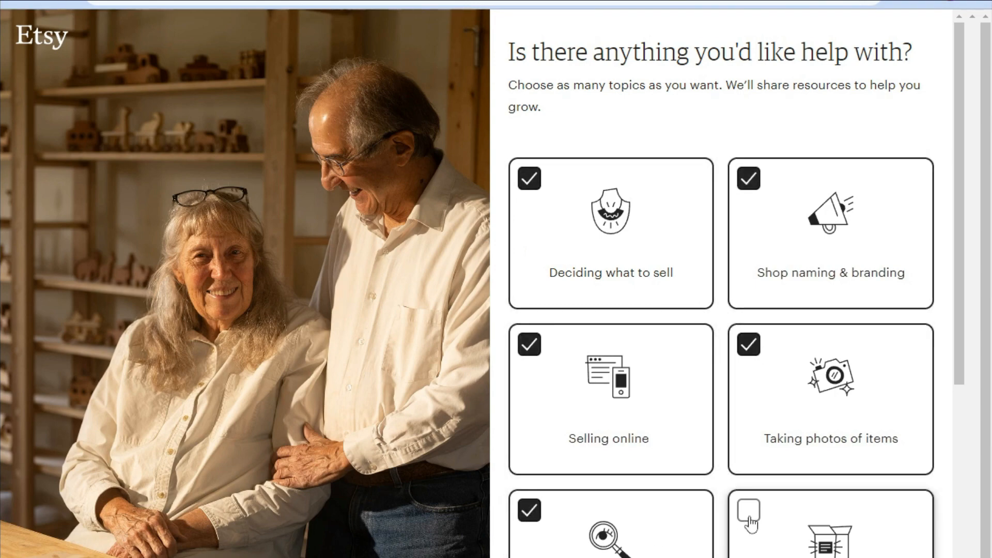
{"action": "scroll", "coordinate": [749, 496], "scroll_direction": "down", "scroll_amount": 6}
{"action": "left_click", "coordinate": [749, 366]}
{"action": "left_click", "coordinate": [530, 370]}
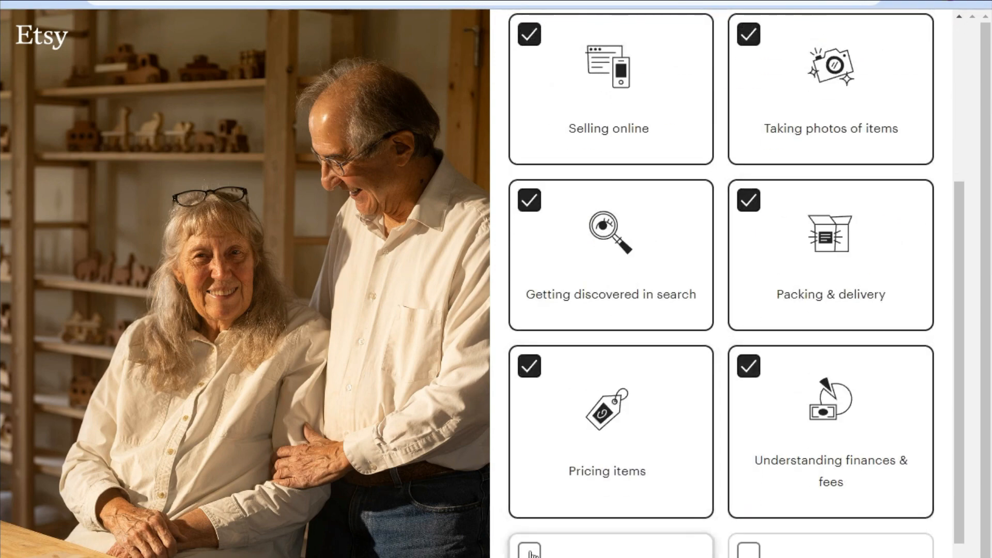
{"action": "left_click", "coordinate": [529, 550]}
{"action": "left_click", "coordinate": [749, 550]}
{"action": "scroll", "coordinate": [751, 509], "scroll_direction": "down", "scroll_amount": 6}
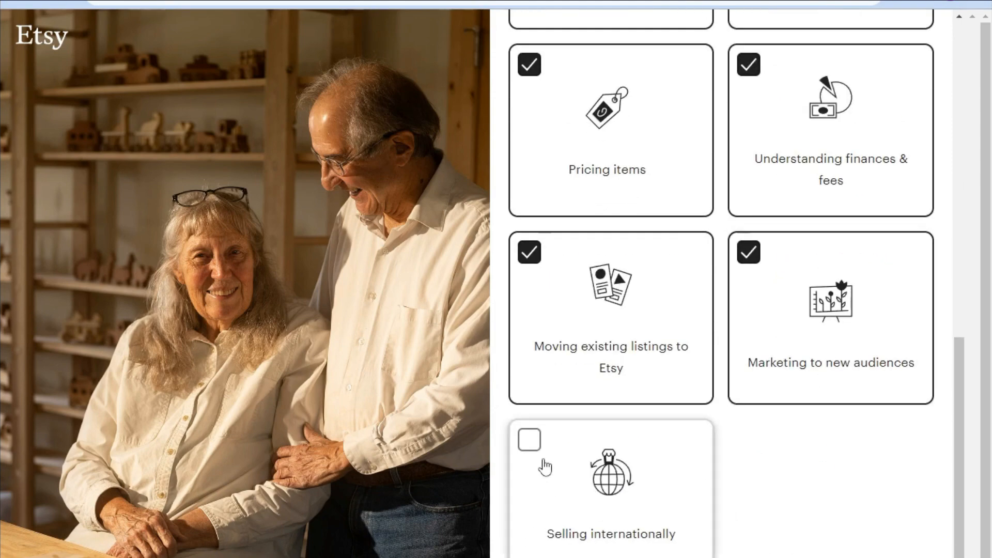
{"action": "left_click", "coordinate": [533, 449]}
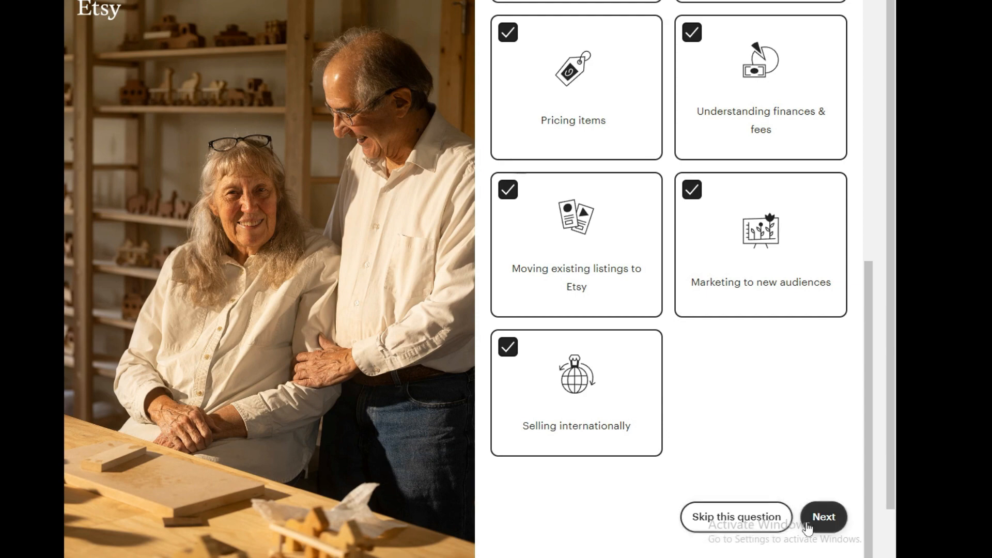
{"action": "left_click", "coordinate": [835, 530]}
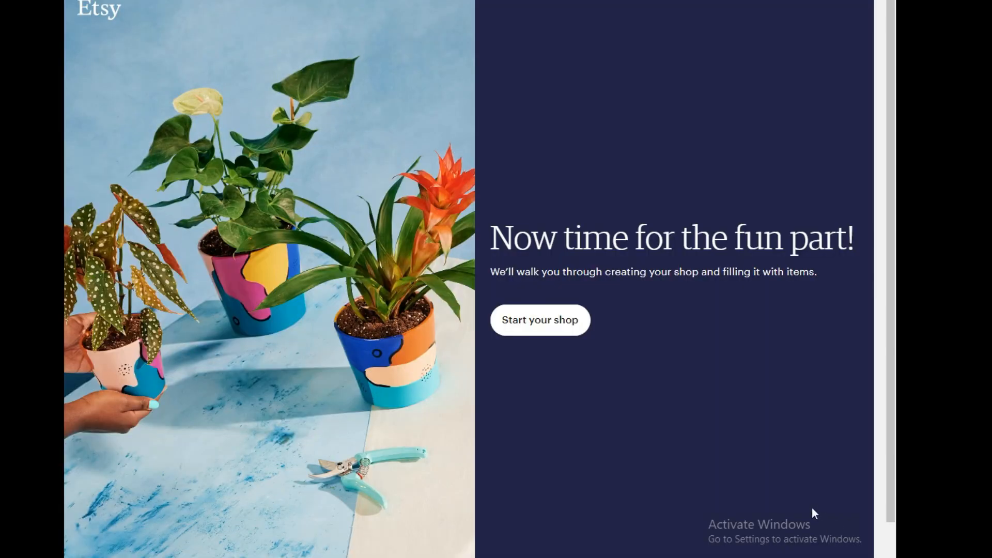
Start your shop and set the shop language to English in the shop preferences.
{"action": "left_click", "coordinate": [563, 327]}
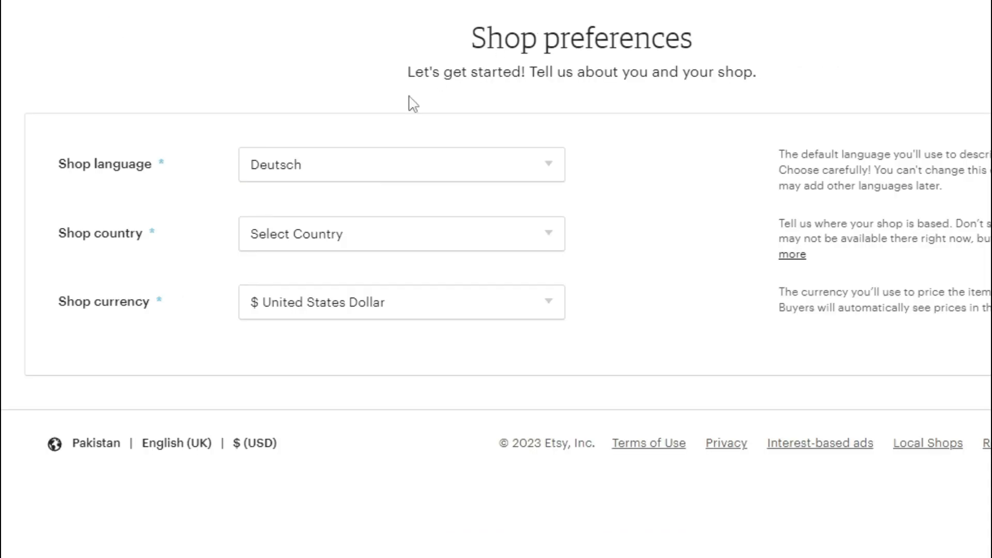
{"action": "left_click", "coordinate": [333, 172]}
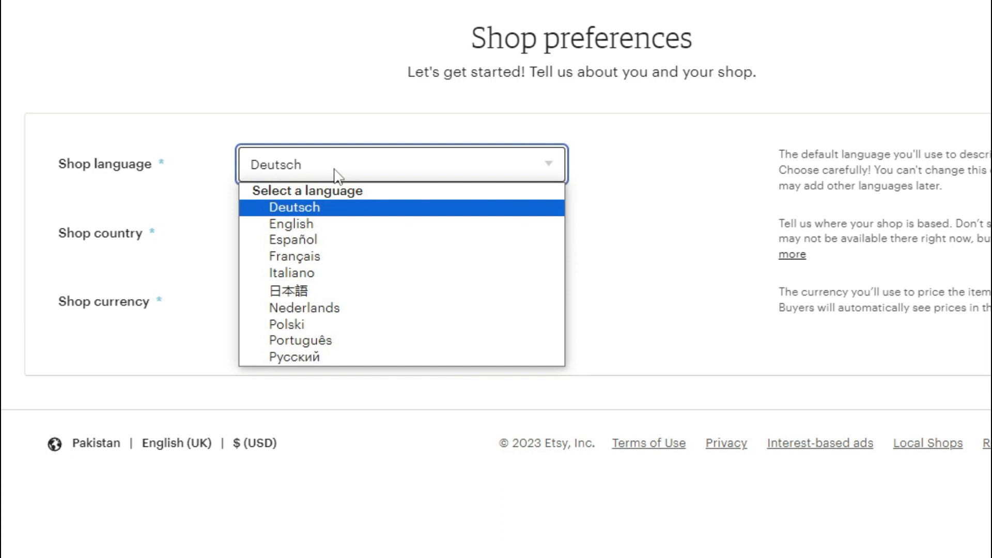
{"action": "left_click", "coordinate": [292, 223]}
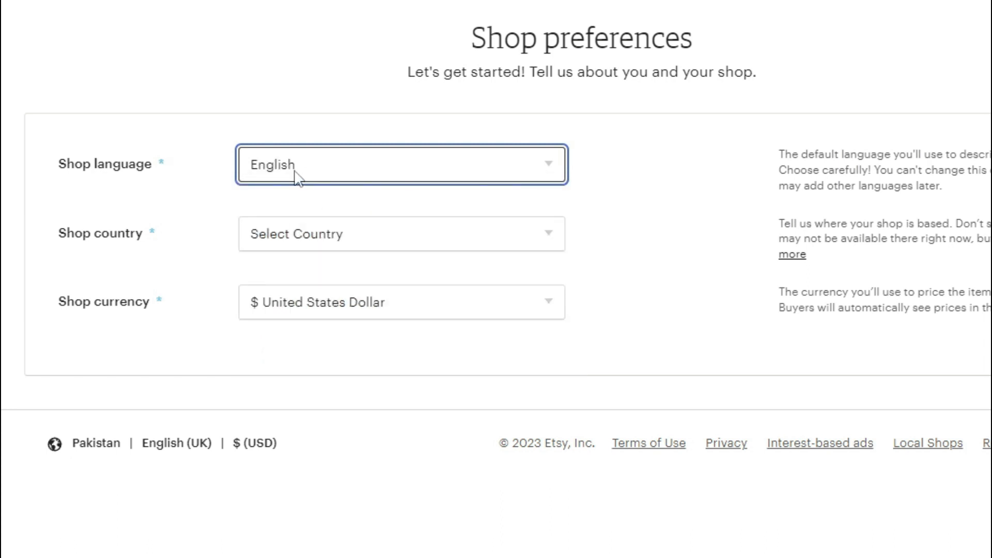
Open the shop country list to choose where the shop is based.
{"action": "left_click", "coordinate": [306, 248]}
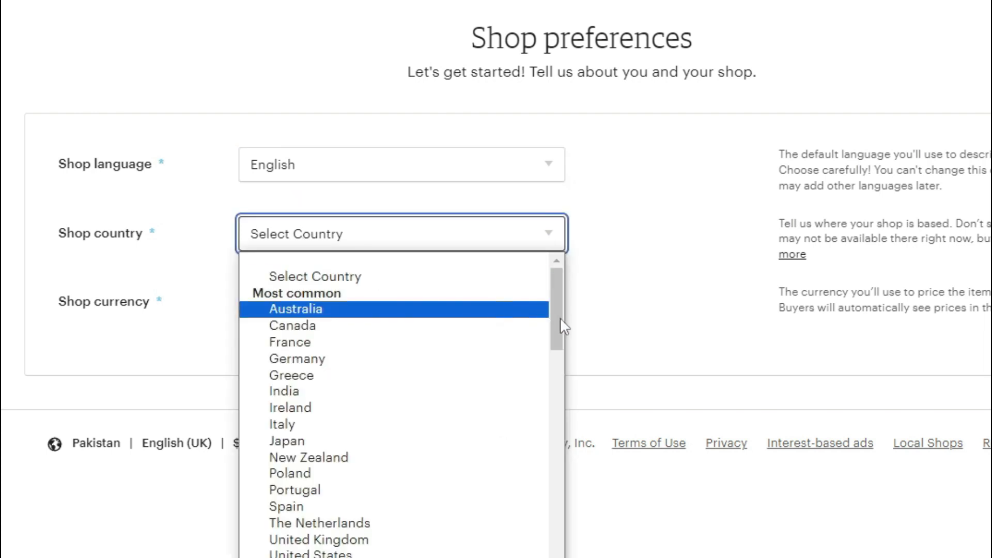
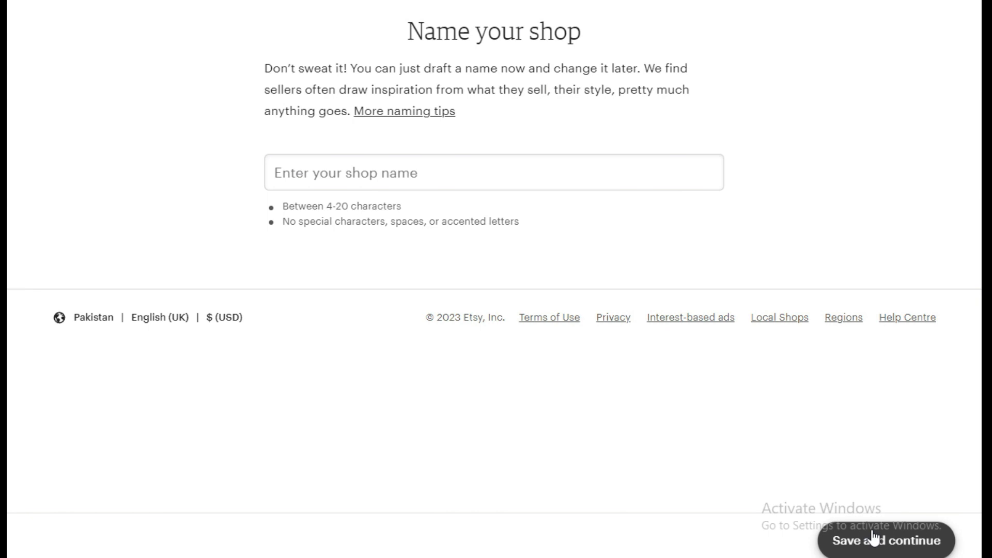
Ask ChatGPT to suggest 30 names for an online store about selling coloring pages and books.
{"action": "type", "text": "or onlinw store abo"}
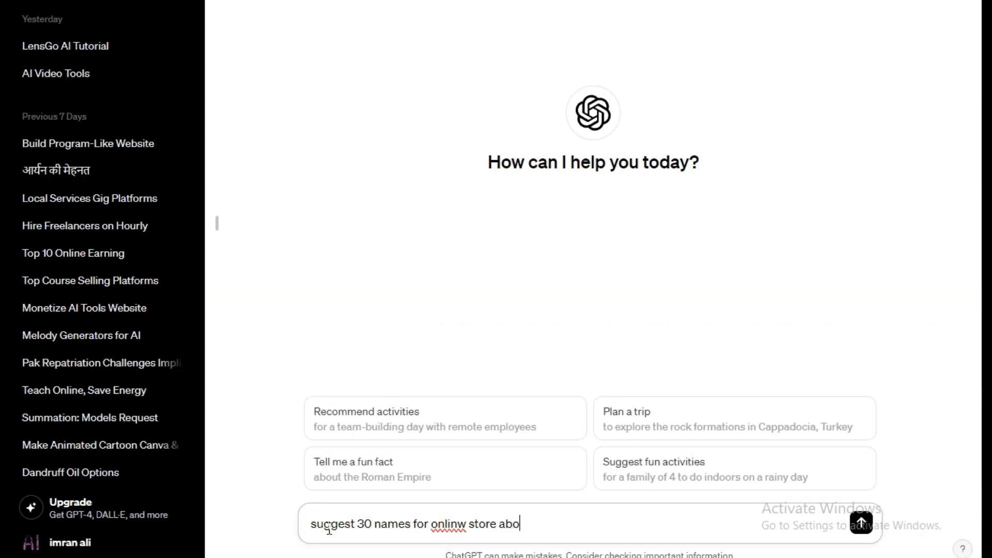
{"action": "type", "text": "ut selling coloring pages and book"}
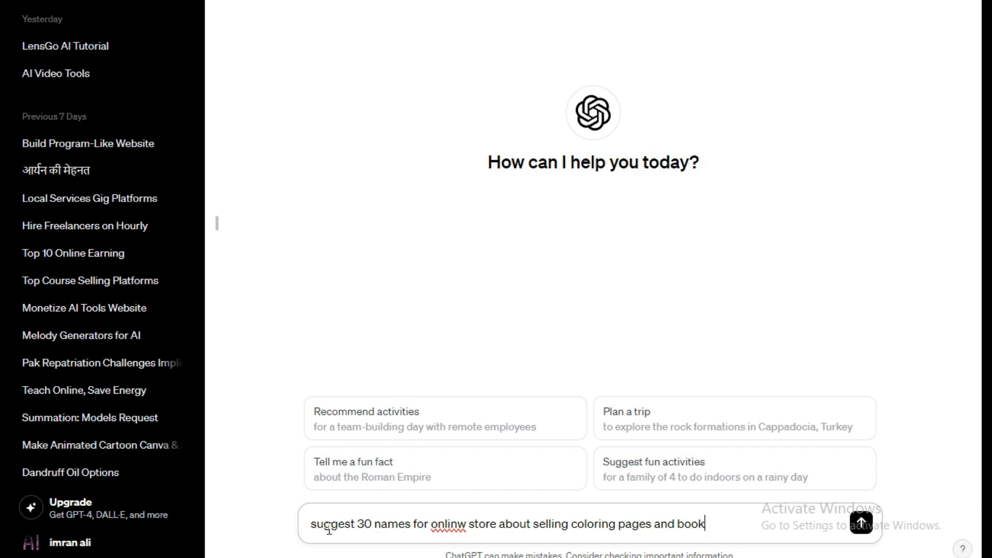
{"action": "key", "text": "Return"}
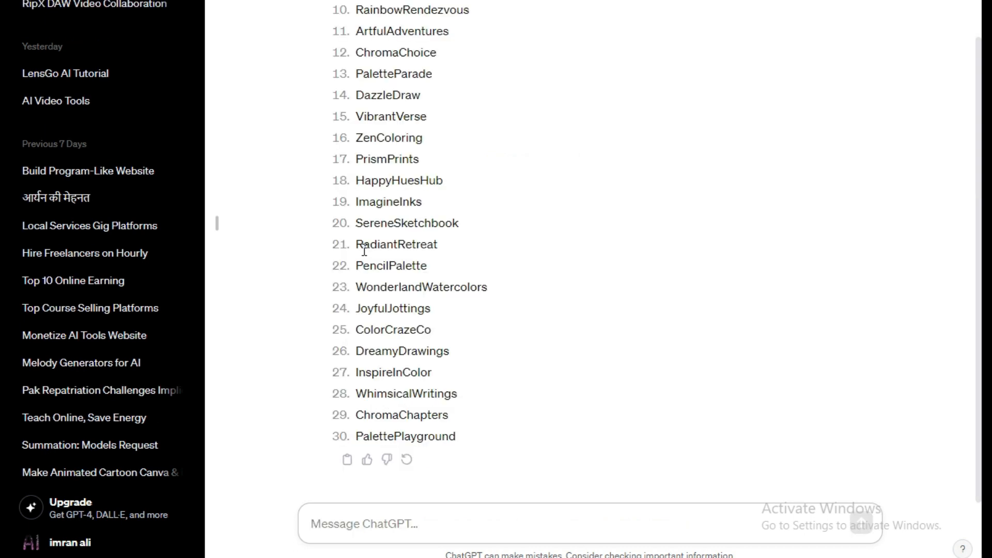
Name the shop PrismPrintsArt from the suggested list, then save and continue.
{"action": "scroll", "coordinate": [366, 245], "scroll_direction": "up", "scroll_amount": 3}
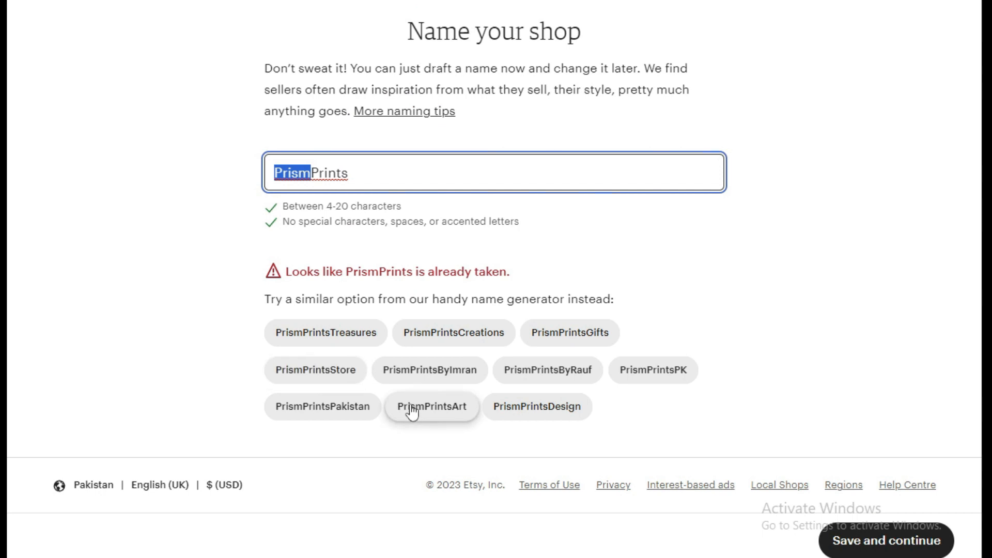
{"action": "left_click", "coordinate": [412, 409]}
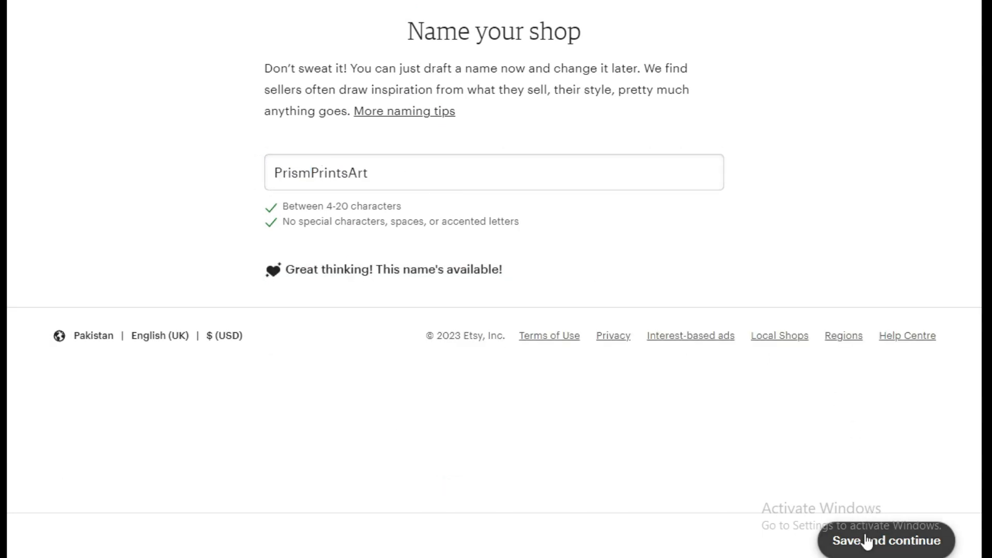
{"action": "left_click_drag", "start_coordinate": [265, 72], "coordinate": [666, 93]}
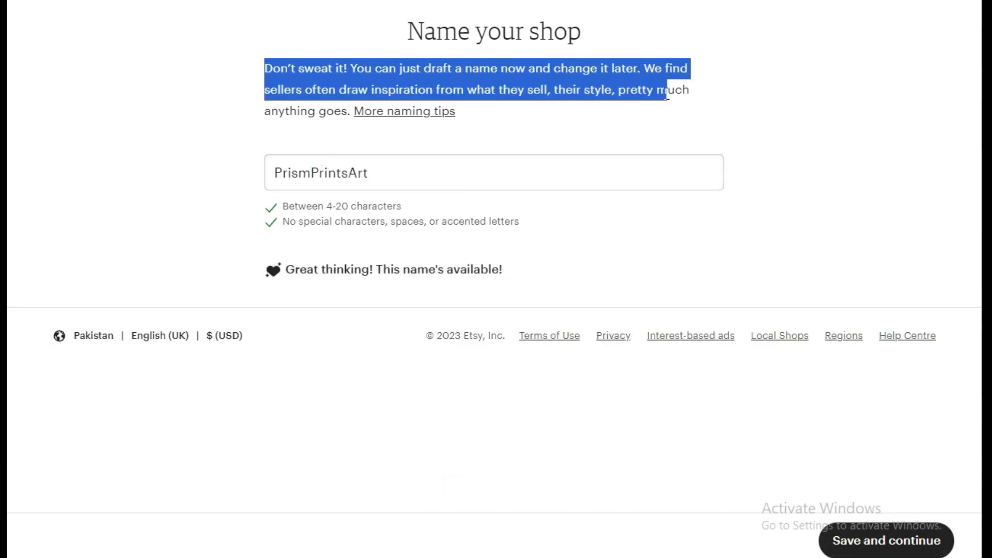
{"action": "left_click", "coordinate": [853, 538]}
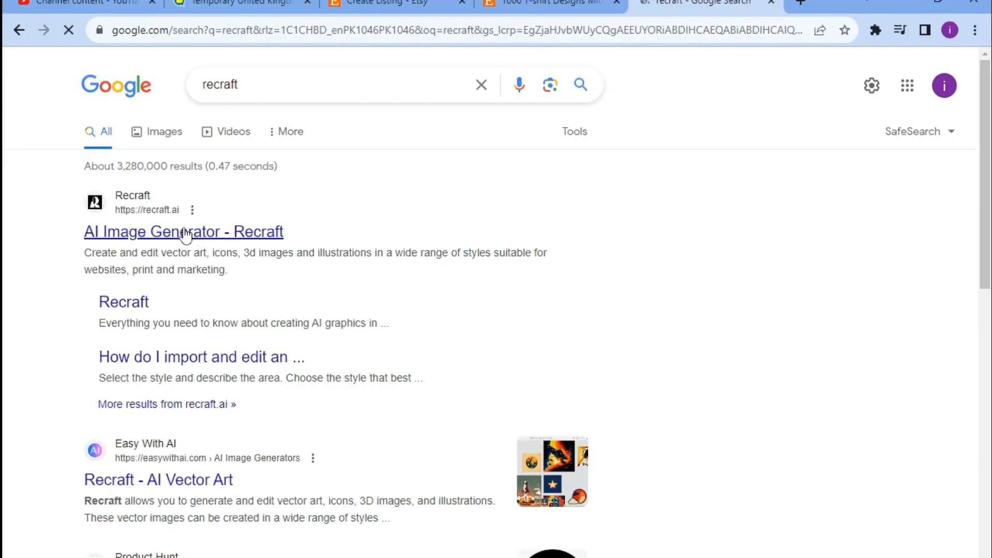
Open Recraft from the search results, get it free and agree to the terms and conditions.
{"action": "left_click", "coordinate": [186, 233]}
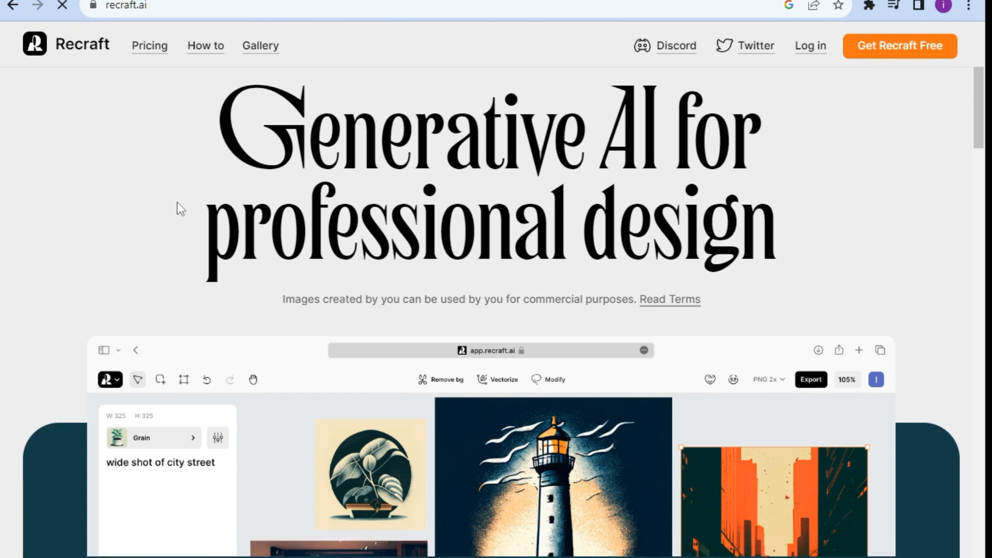
{"action": "left_click", "coordinate": [874, 50]}
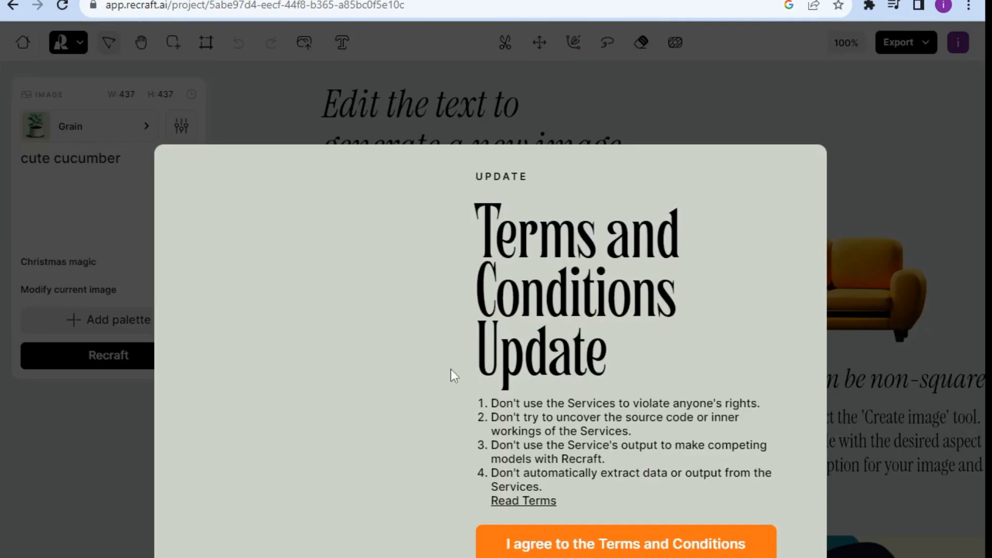
{"action": "left_click", "coordinate": [643, 543]}
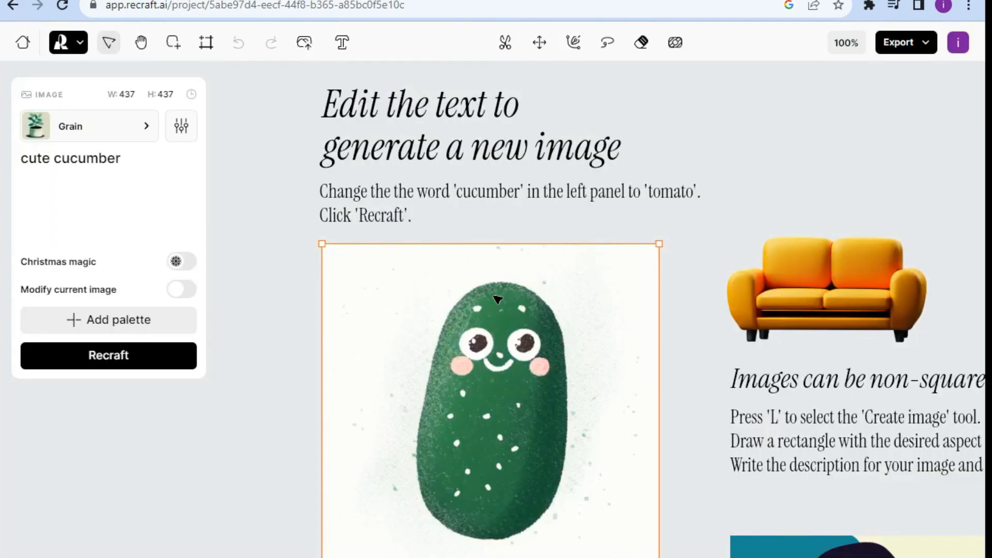
Delete the sample cucumber image from the canvas.
{"action": "left_click_drag", "start_coordinate": [501, 338], "coordinate": [513, 299]}
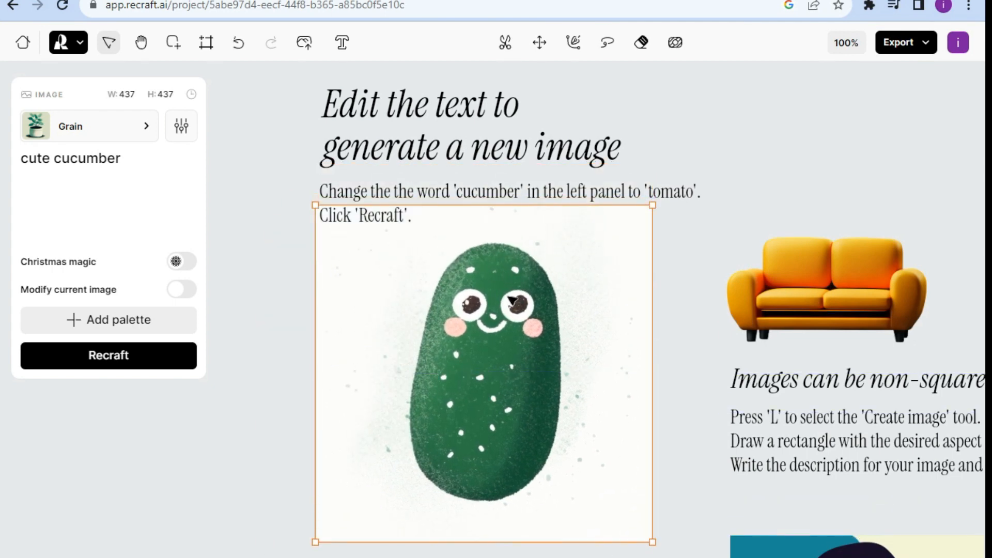
{"action": "key", "text": "Delete"}
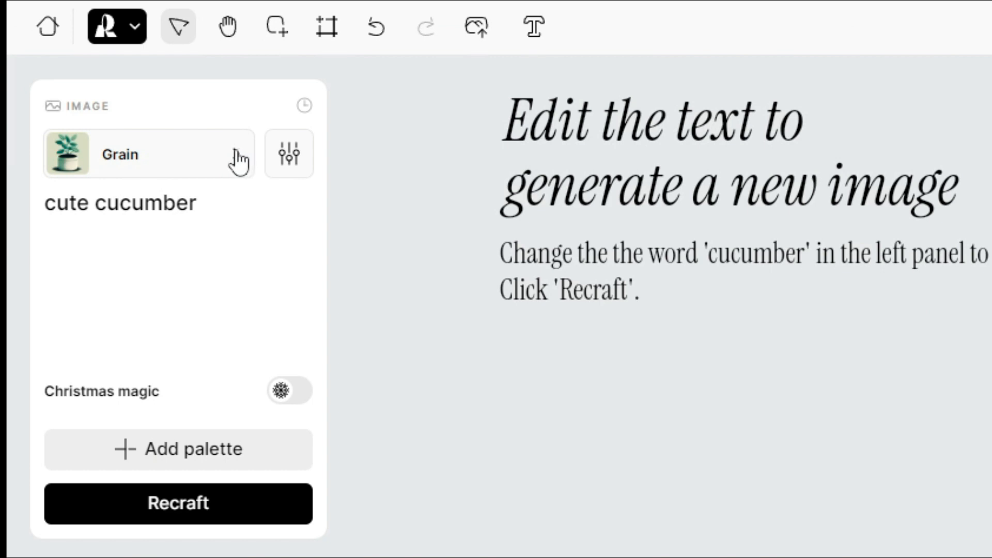
Browse the style categories and choose the Line art style under Vector art.
{"action": "left_click", "coordinate": [147, 127]}
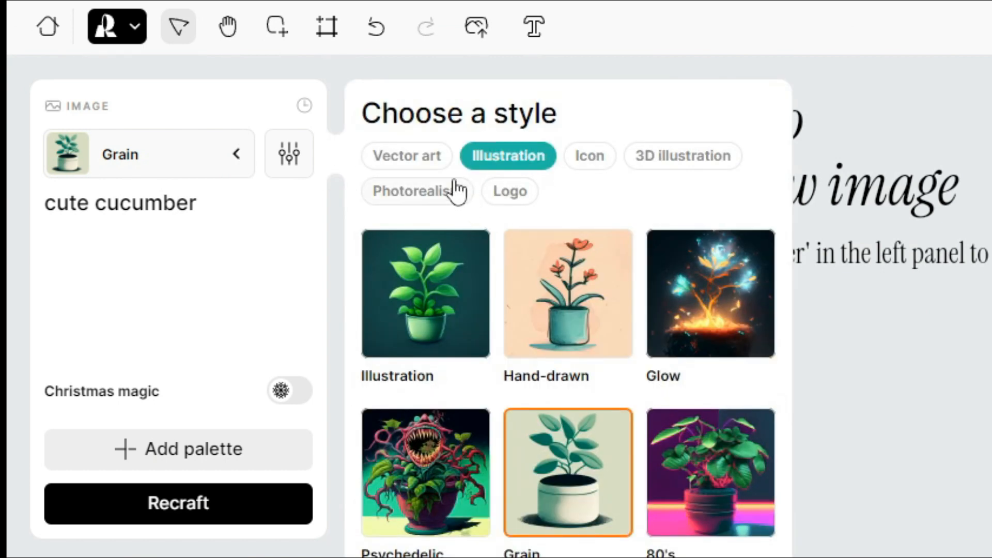
{"action": "left_click", "coordinate": [432, 176]}
{"action": "left_click", "coordinate": [500, 160]}
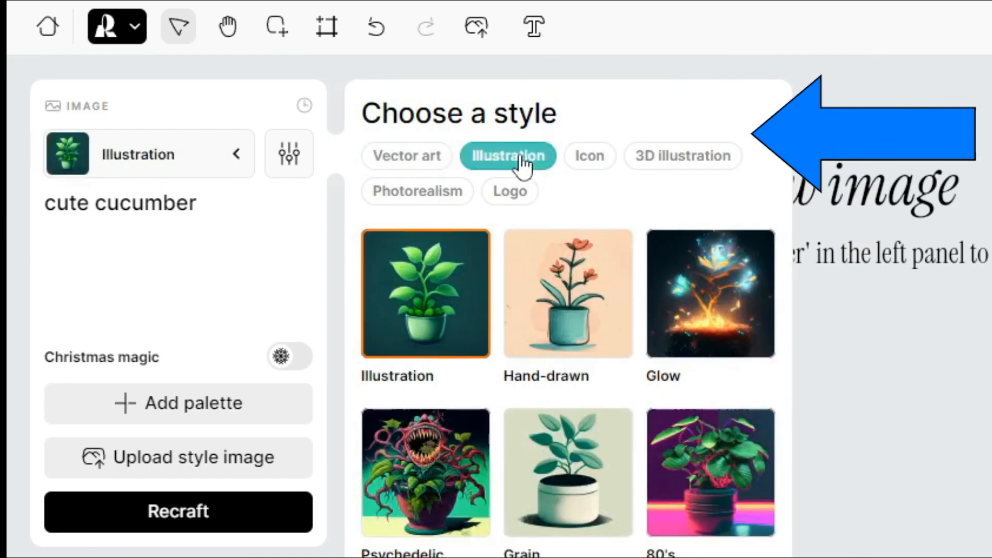
{"action": "left_click", "coordinate": [589, 158]}
{"action": "left_click", "coordinate": [667, 163]}
{"action": "left_click", "coordinate": [511, 192]}
{"action": "left_click", "coordinate": [406, 193]}
{"action": "left_click", "coordinate": [416, 162]}
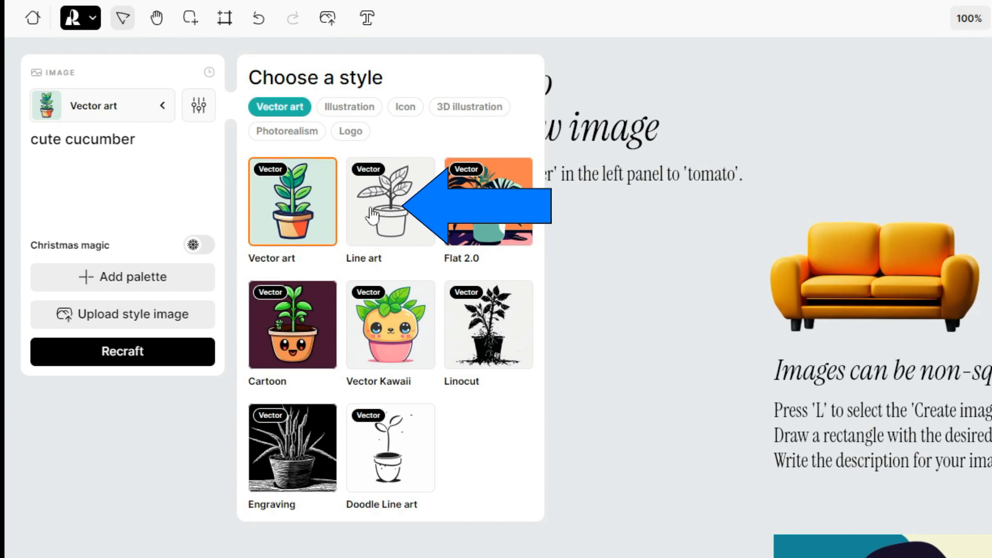
{"action": "left_click", "coordinate": [382, 216]}
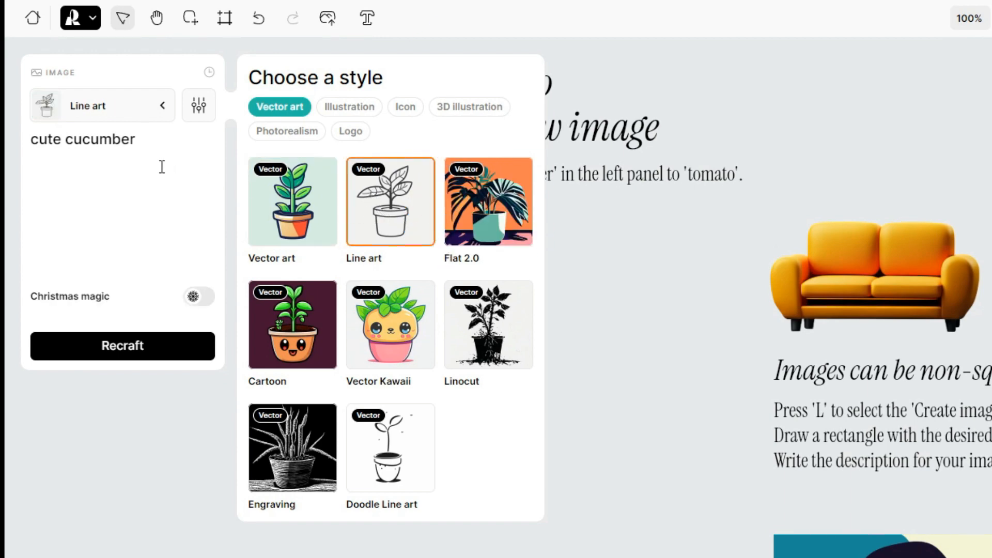
Replace the image prompt with the word flower.
{"action": "left_click_drag", "start_coordinate": [165, 150], "coordinate": [17, 147]}
{"action": "left_click", "coordinate": [140, 147]}
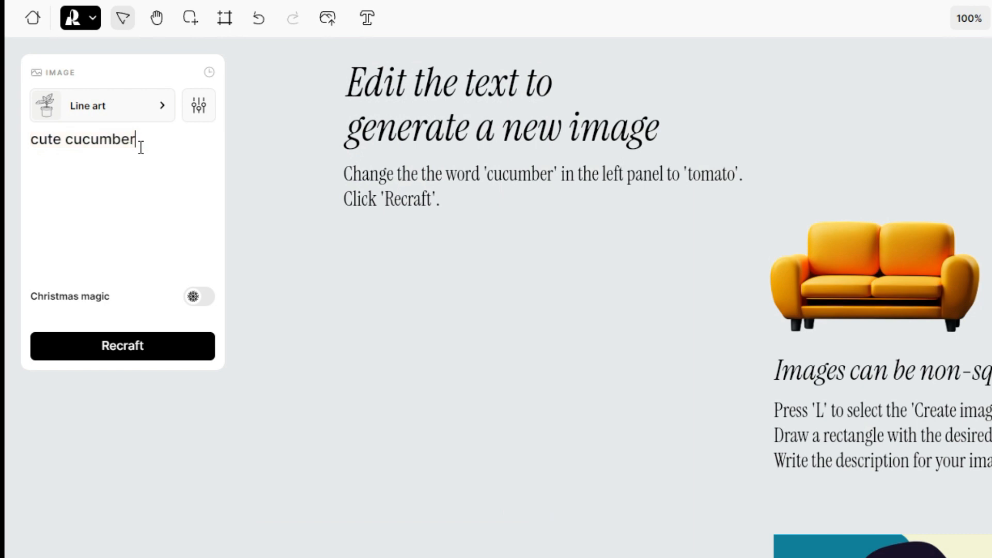
{"action": "key", "text": "BackSpace"}
{"action": "key", "text": "BackSpace"}
{"action": "key", "text": "BackSpace"}
{"action": "key", "text": "BackSpace"}
{"action": "key", "text": "BackSpace"}
{"action": "key", "text": "BackSpace"}
{"action": "key", "text": "BackSpace"}
{"action": "key", "text": "BackSpace"}
{"action": "key", "text": "BackSpace"}
{"action": "key", "text": "BackSpace"}
{"action": "key", "text": "BackSpace"}
{"action": "key", "text": "BackSpace"}
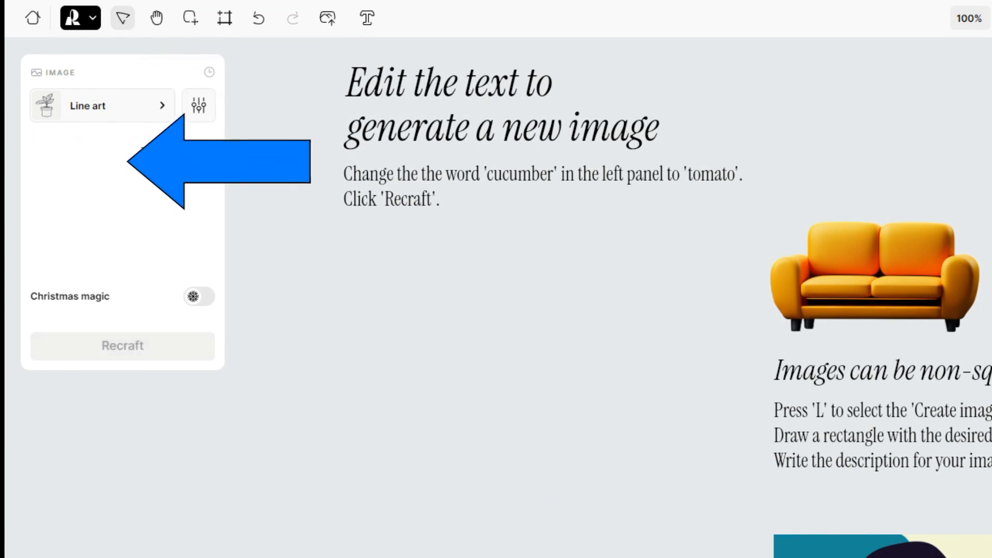
{"action": "type", "text": "f"}
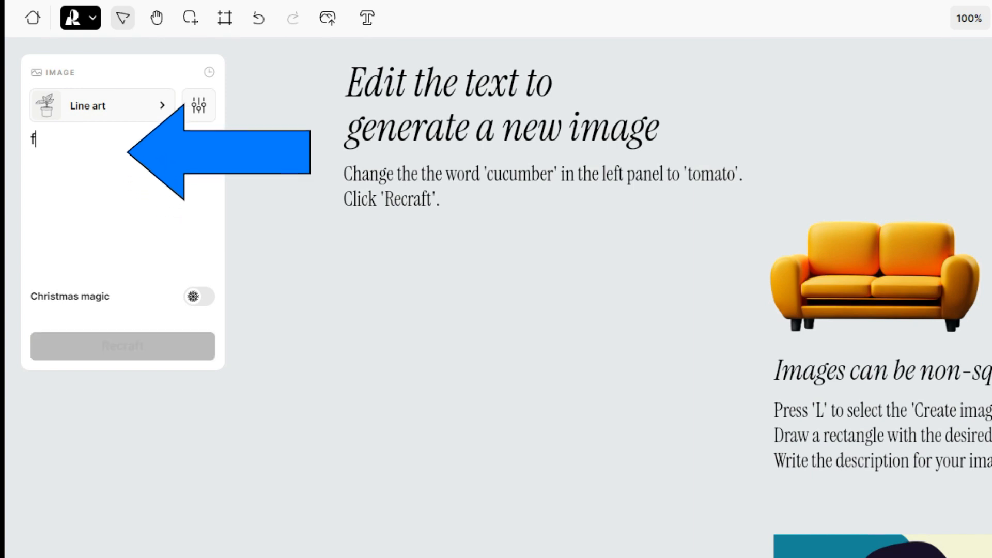
{"action": "type", "text": "lower"}
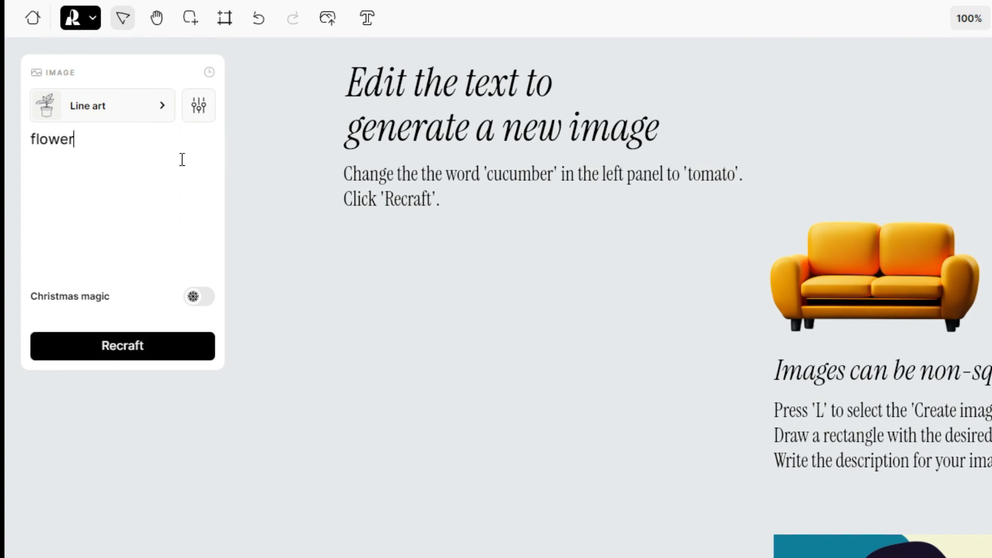
Add the Level of detail setting and generate the flower image with Recraft.
{"action": "left_click", "coordinate": [201, 107]}
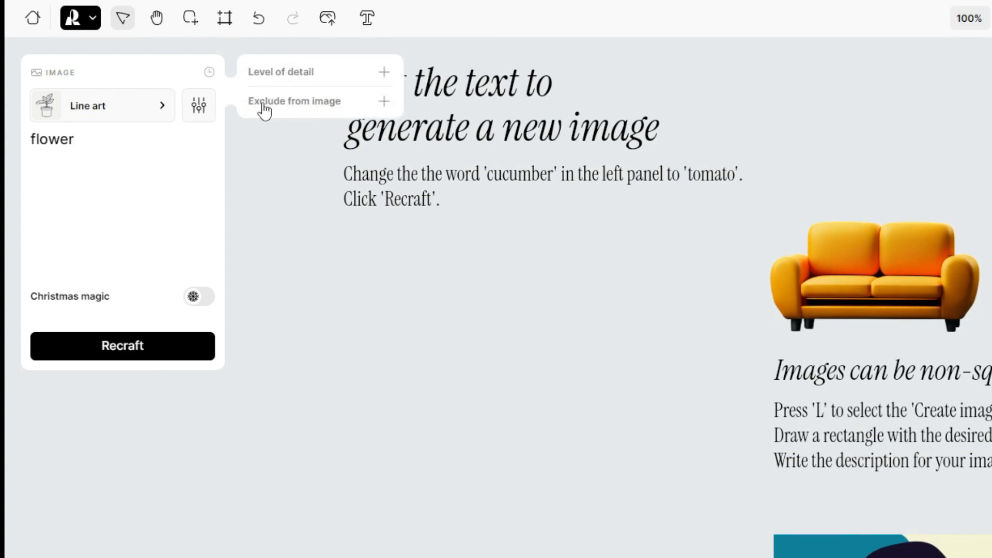
{"action": "left_click", "coordinate": [266, 82]}
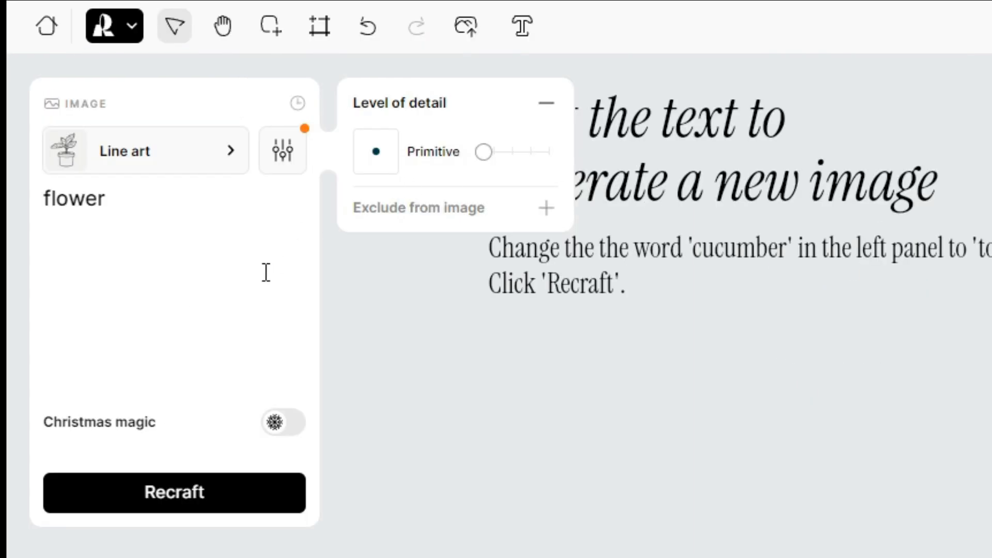
{"action": "left_click", "coordinate": [188, 192]}
{"action": "left_click", "coordinate": [228, 503]}
Compare the generated flower variants and open the image's options menu.
{"action": "scroll", "coordinate": [229, 359], "scroll_direction": "down", "scroll_amount": 1}
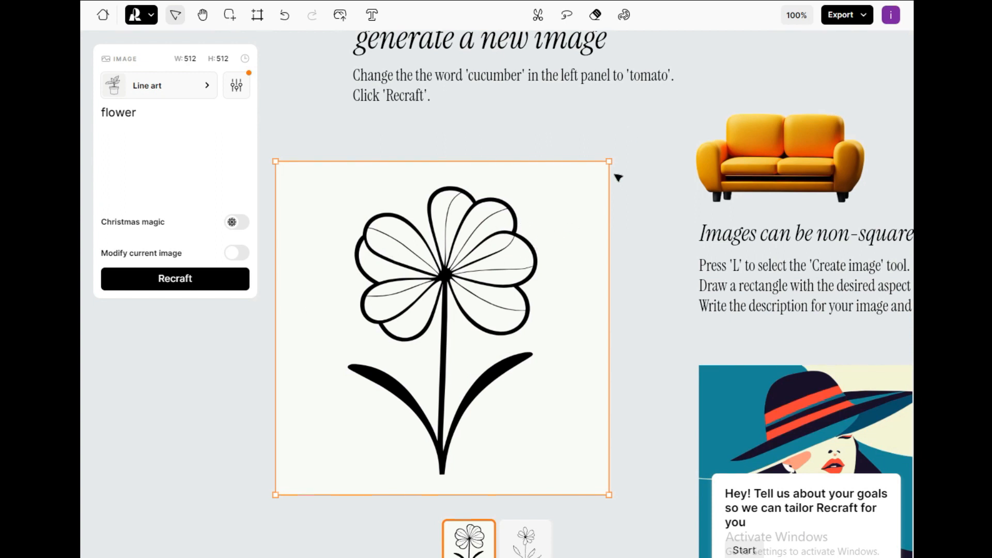
{"action": "left_click", "coordinate": [525, 546]}
{"action": "left_click", "coordinate": [478, 549]}
{"action": "right_click", "coordinate": [587, 250]}
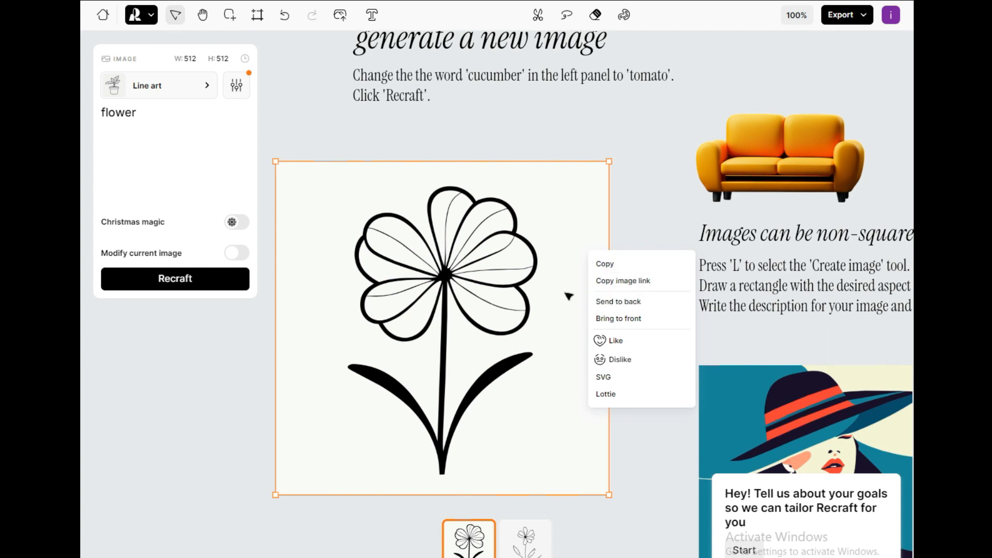
{"action": "left_click", "coordinate": [271, 400]}
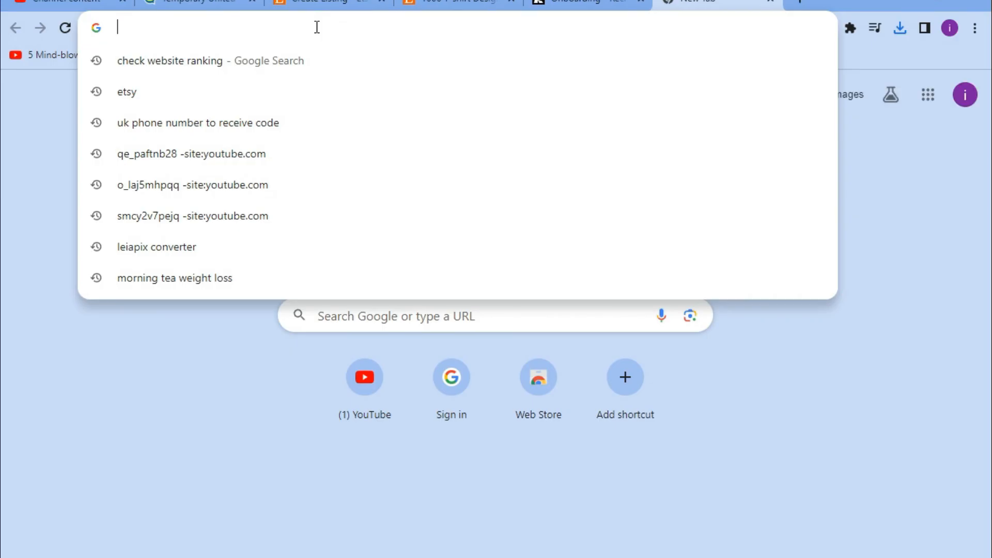
Search for google trends in a new tab and open Google Trends.
{"action": "type", "text": "google"}
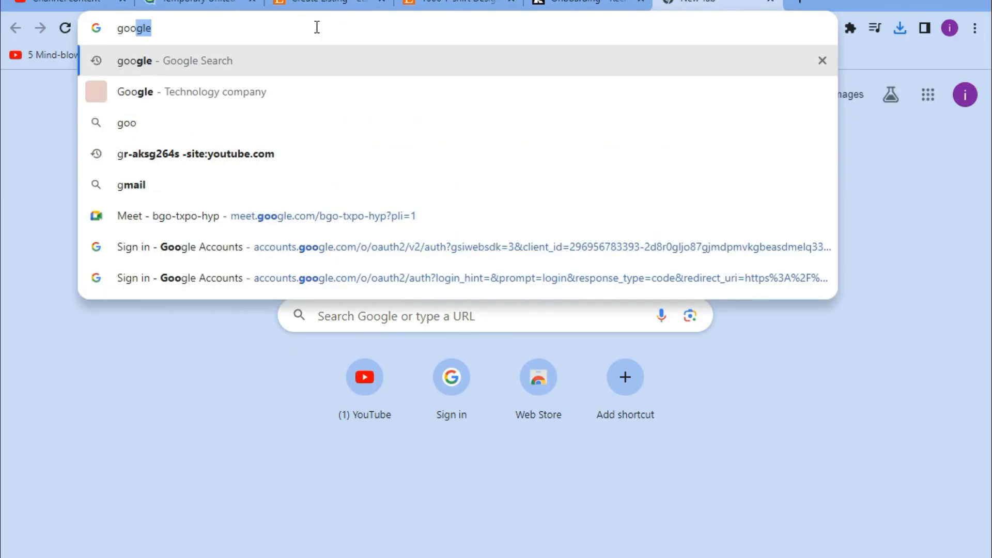
{"action": "type", "text": " treb"}
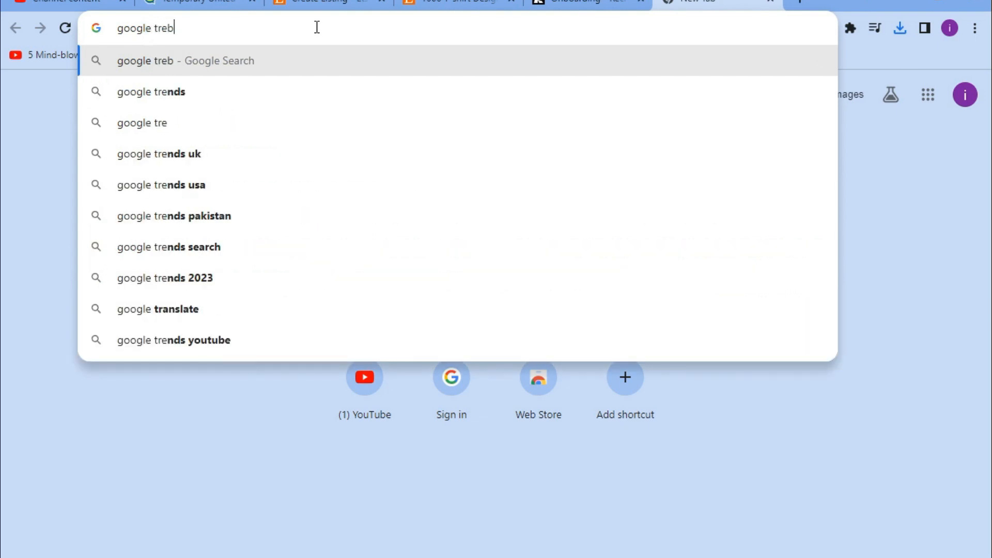
{"action": "key", "text": "BackSpace"}
{"action": "type", "text": "n"}
{"action": "key", "text": "Return"}
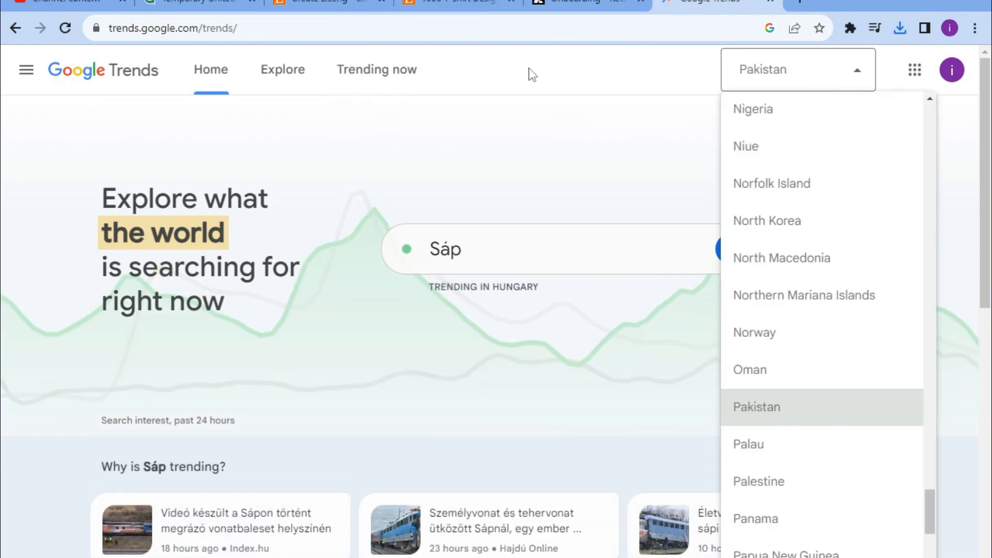
Open the Explore page and set the location to Worldwide.
{"action": "left_click", "coordinate": [530, 71]}
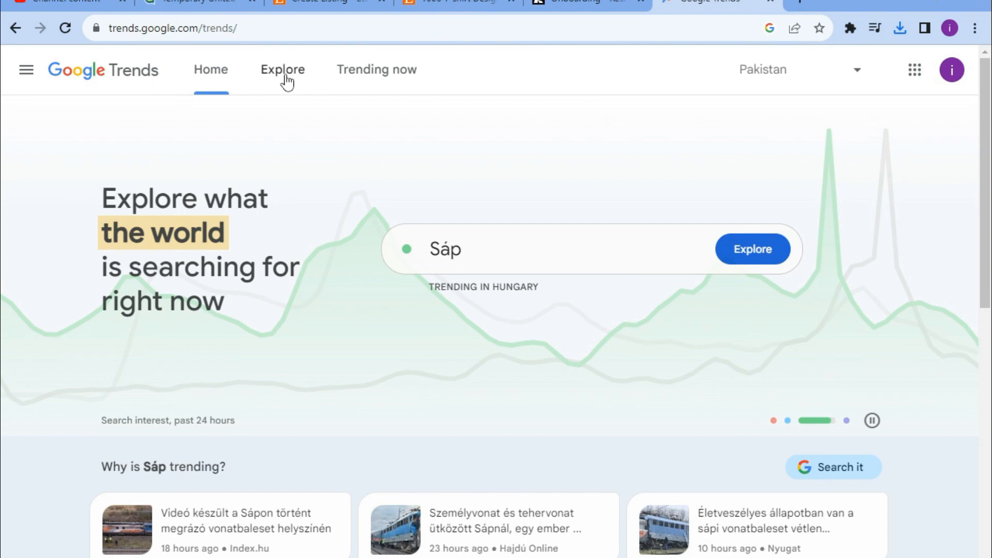
{"action": "left_click", "coordinate": [284, 72]}
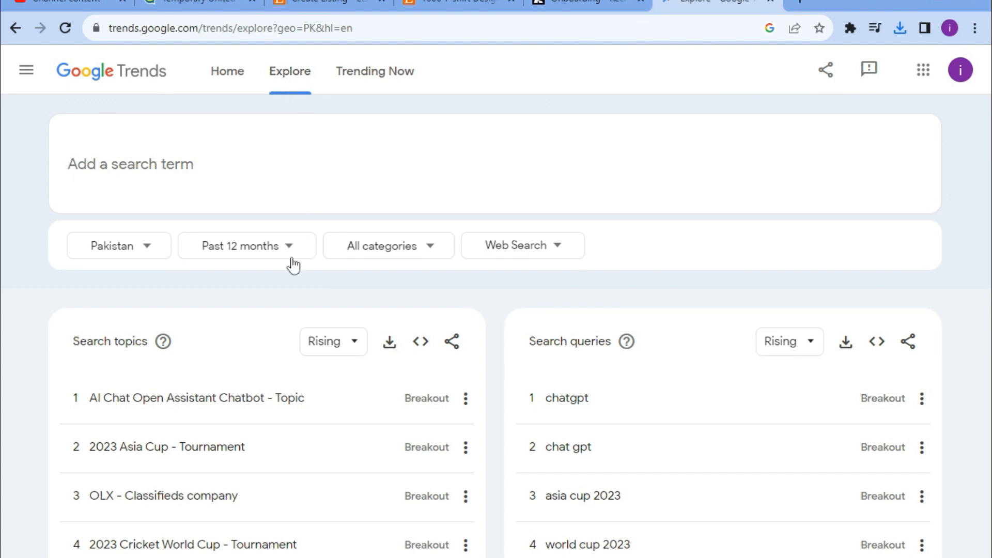
{"action": "left_click", "coordinate": [146, 256]}
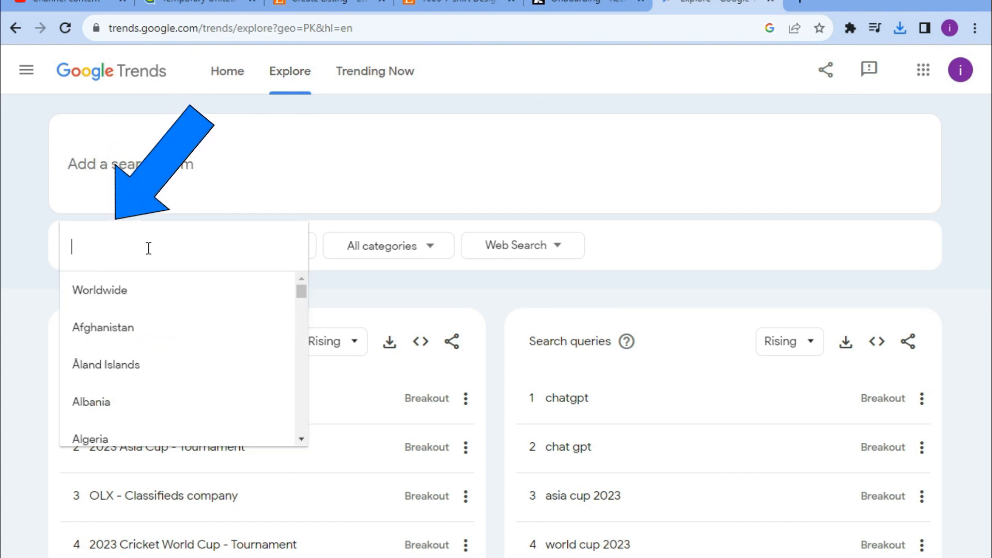
{"action": "left_click", "coordinate": [113, 302]}
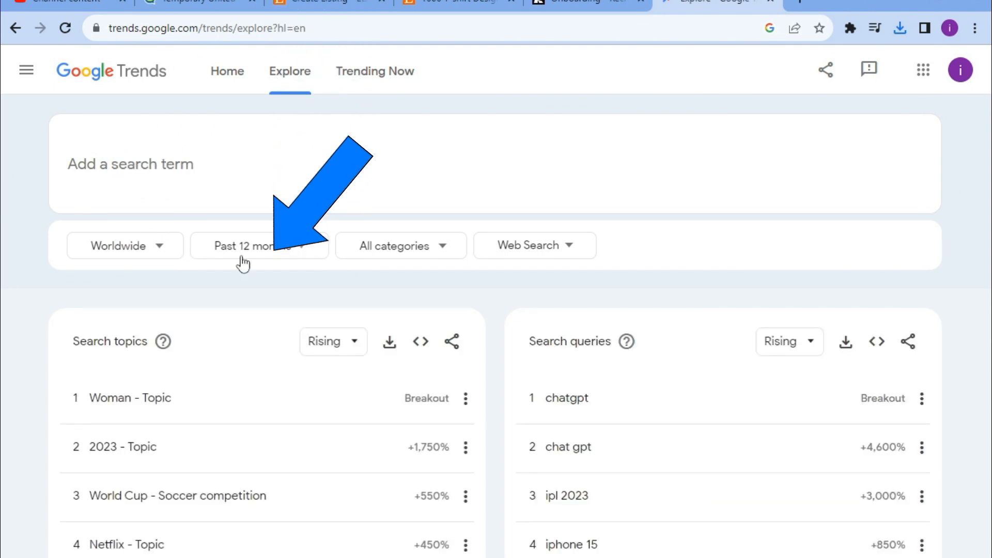
Set the Google Trends time range to Past 30 days.
{"action": "left_click", "coordinate": [302, 242]}
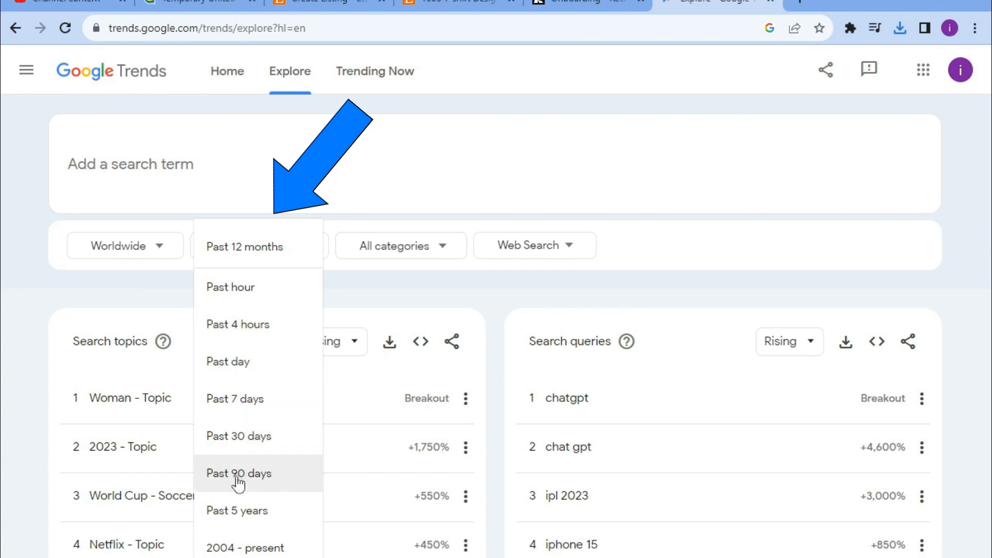
{"action": "left_click", "coordinate": [241, 444]}
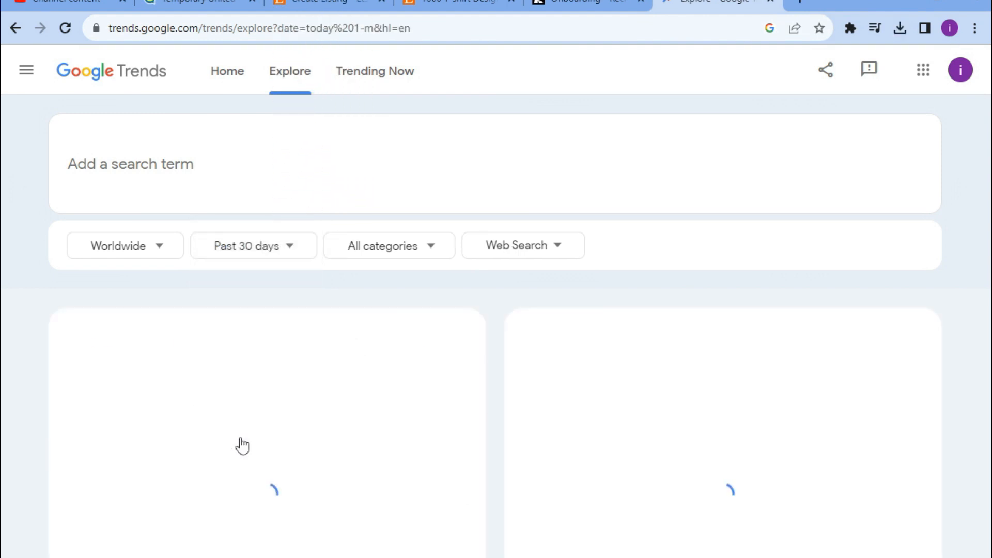
Set the category filter to Arts & Entertainment.
{"action": "left_click", "coordinate": [432, 249]}
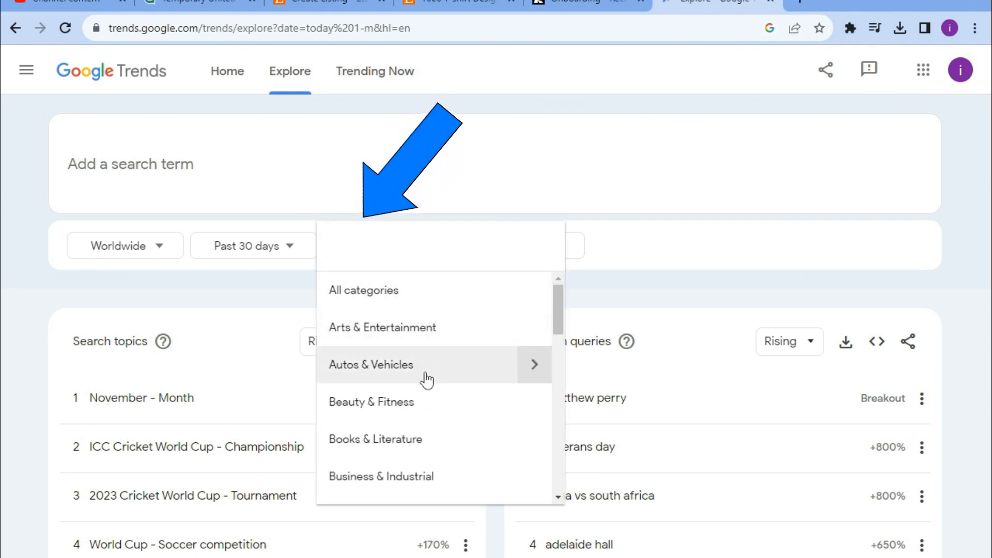
{"action": "scroll", "coordinate": [429, 372], "scroll_direction": "down", "scroll_amount": 2}
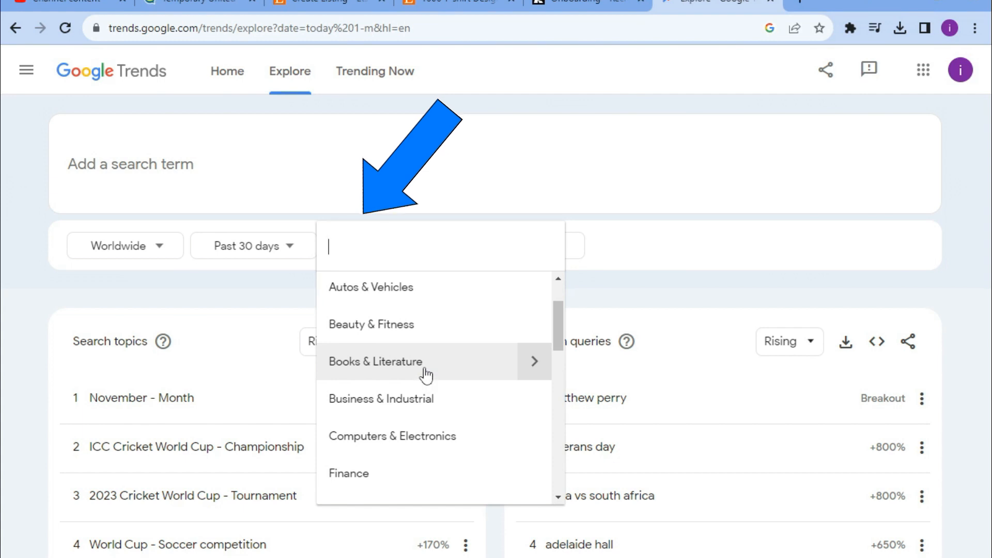
{"action": "scroll", "coordinate": [426, 374], "scroll_direction": "down", "scroll_amount": 10}
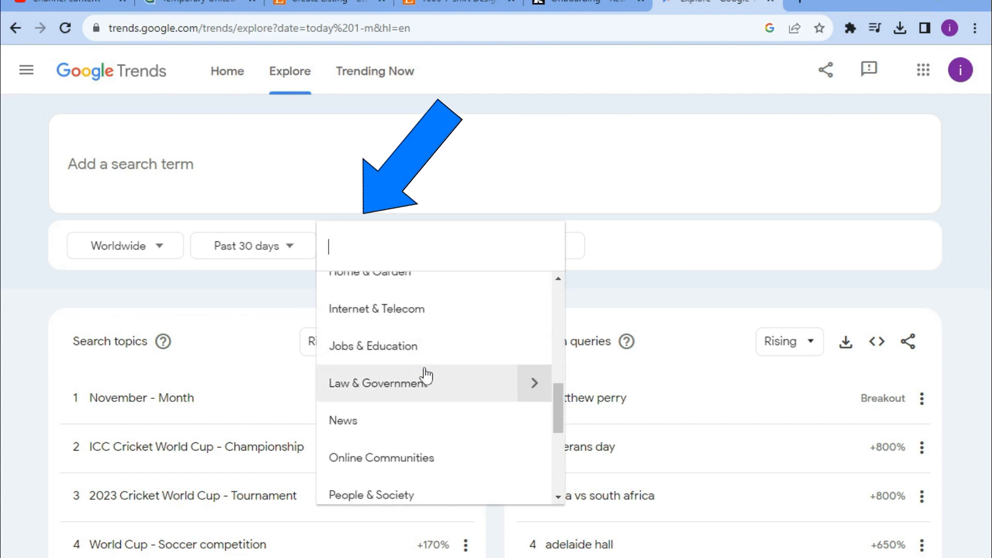
{"action": "scroll", "coordinate": [426, 376], "scroll_direction": "down", "scroll_amount": 5}
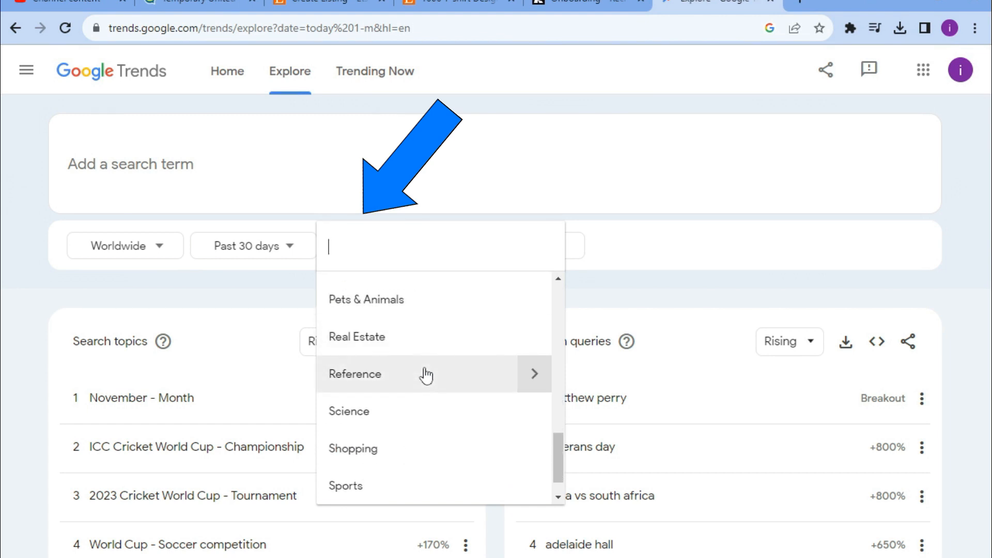
{"action": "scroll", "coordinate": [426, 376], "scroll_direction": "up", "scroll_amount": 1}
{"action": "scroll", "coordinate": [426, 375], "scroll_direction": "down", "scroll_amount": 2}
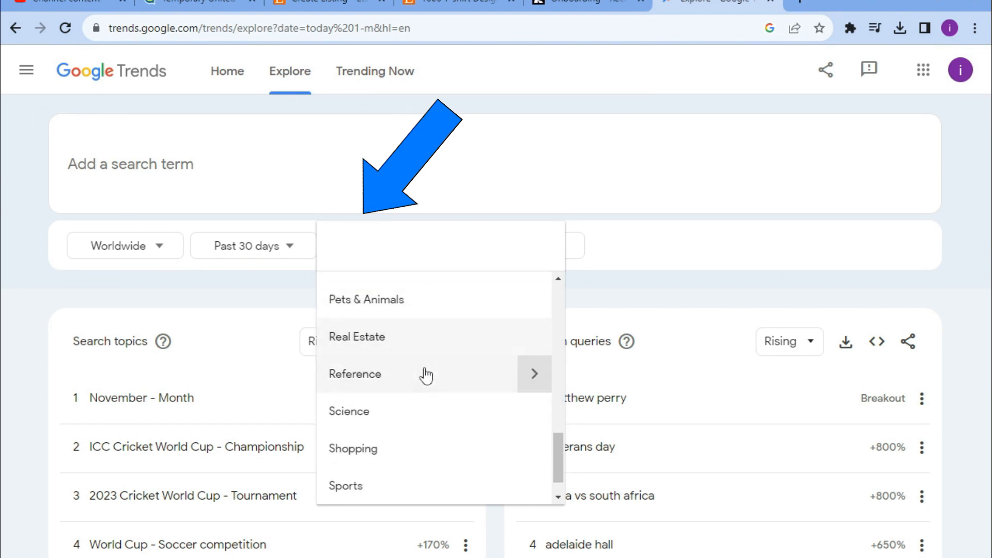
{"action": "scroll", "coordinate": [425, 376], "scroll_direction": "up", "scroll_amount": 8}
{"action": "scroll", "coordinate": [426, 375], "scroll_direction": "up", "scroll_amount": 6}
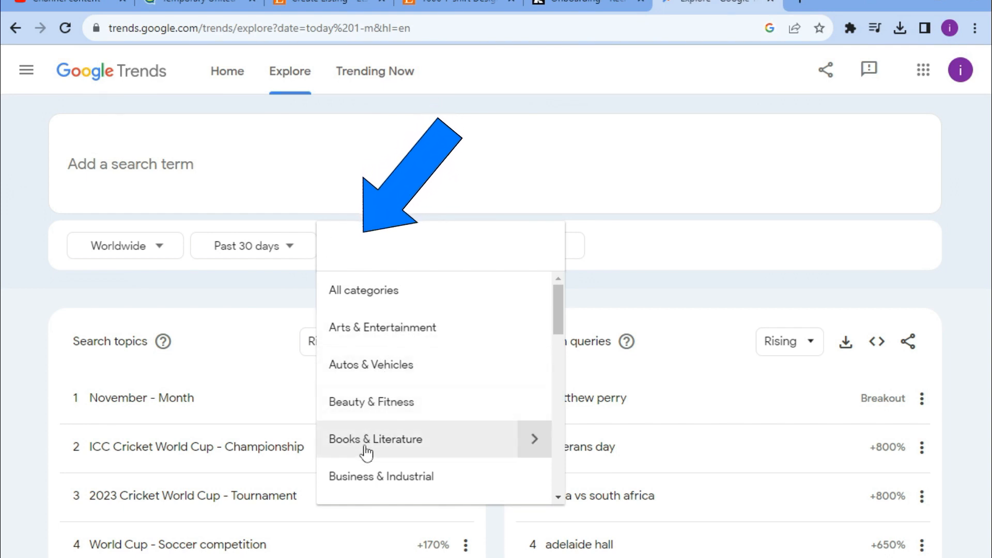
{"action": "left_click", "coordinate": [379, 342]}
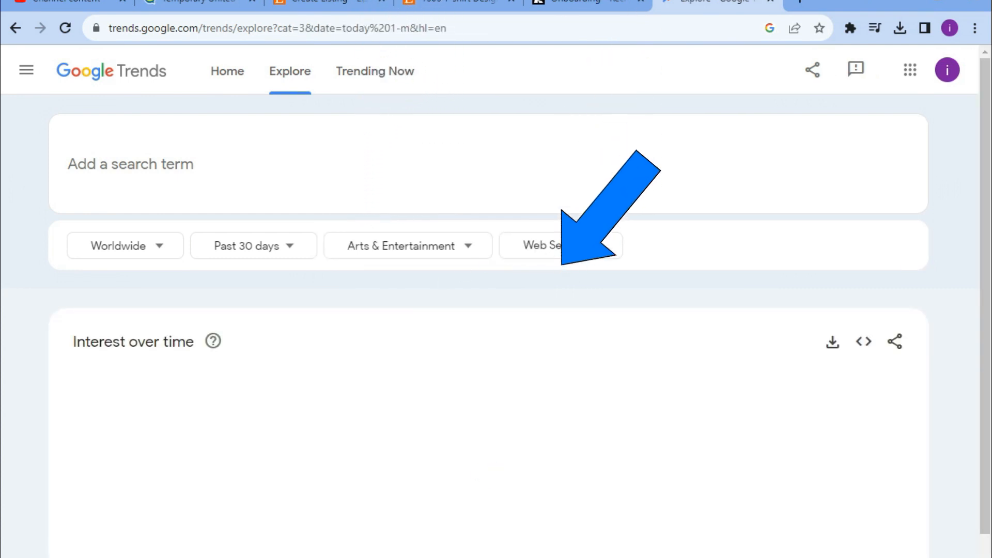
Explore trends for the search term coloring.
{"action": "left_click", "coordinate": [577, 252]}
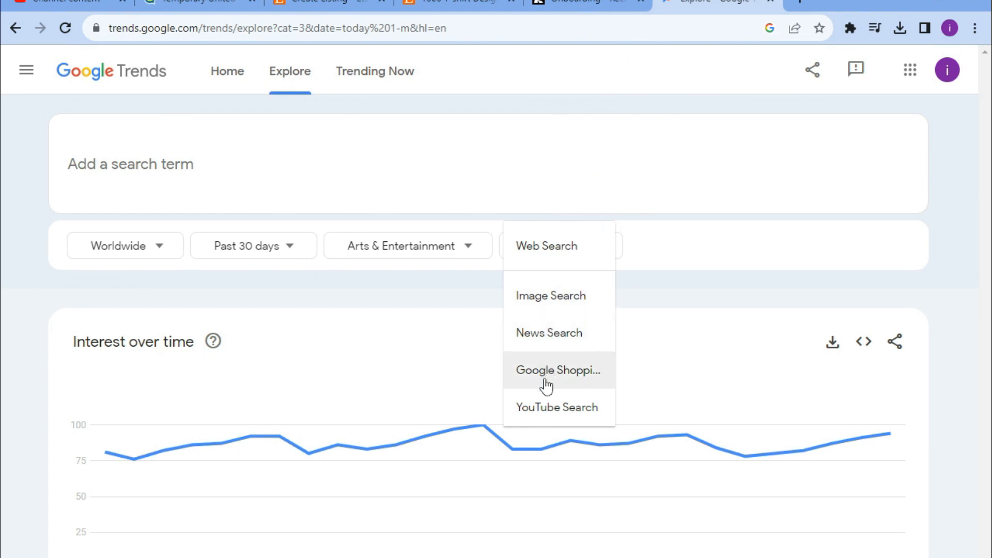
{"action": "left_click", "coordinate": [127, 164]}
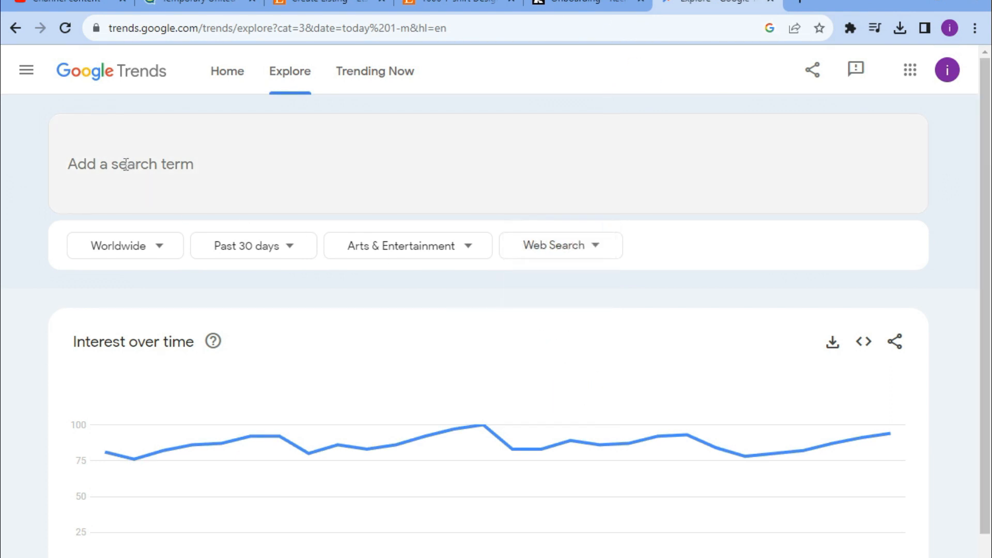
{"action": "type", "text": "coloring"}
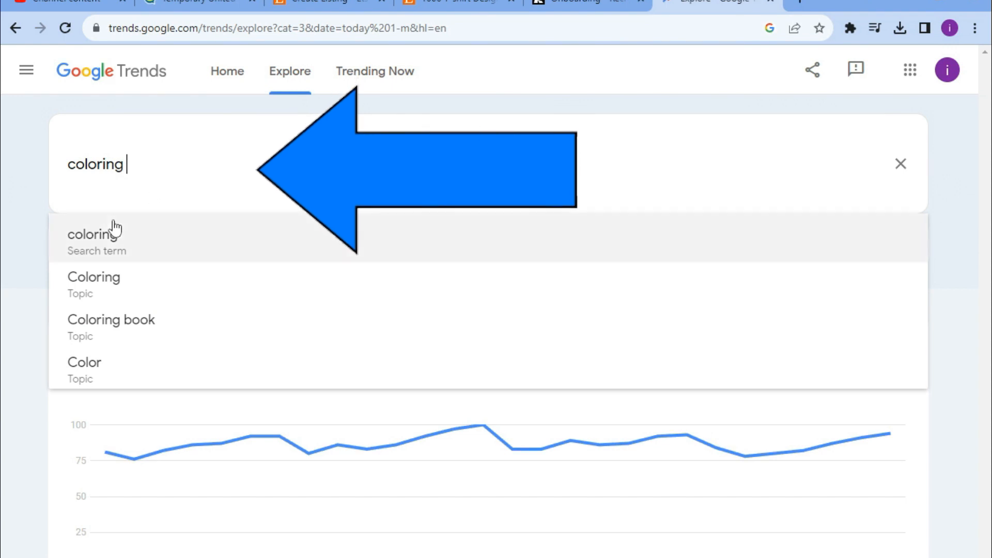
{"action": "left_click", "coordinate": [106, 234]}
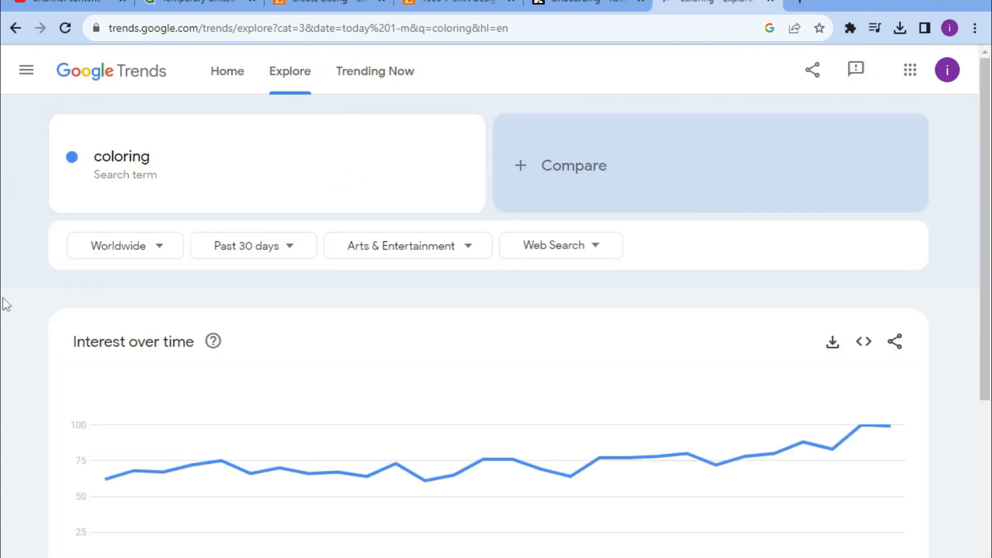
Examine the interest over time, interest by region and rising related queries for coloring.
{"action": "scroll", "coordinate": [44, 325], "scroll_direction": "down", "scroll_amount": 5}
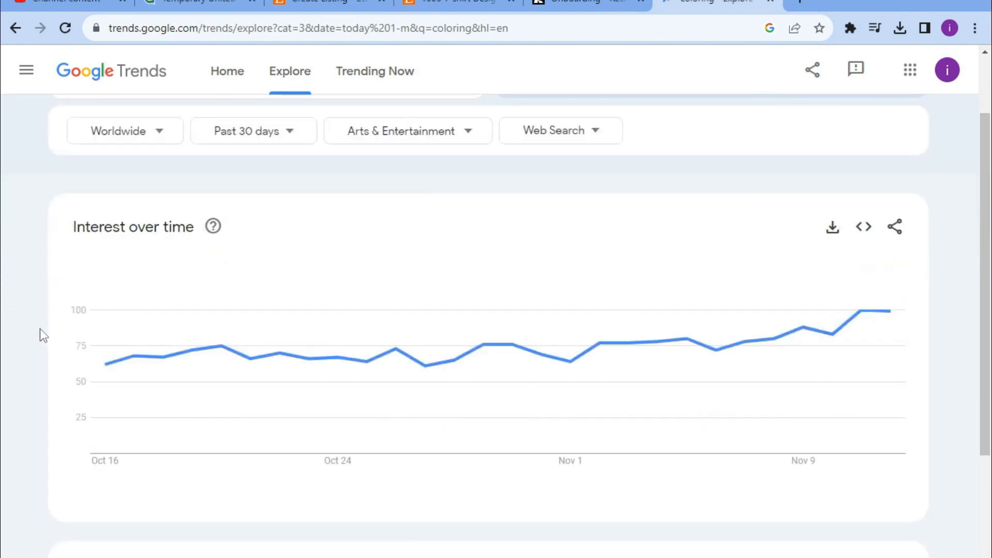
{"action": "scroll", "coordinate": [40, 329], "scroll_direction": "up", "scroll_amount": 5}
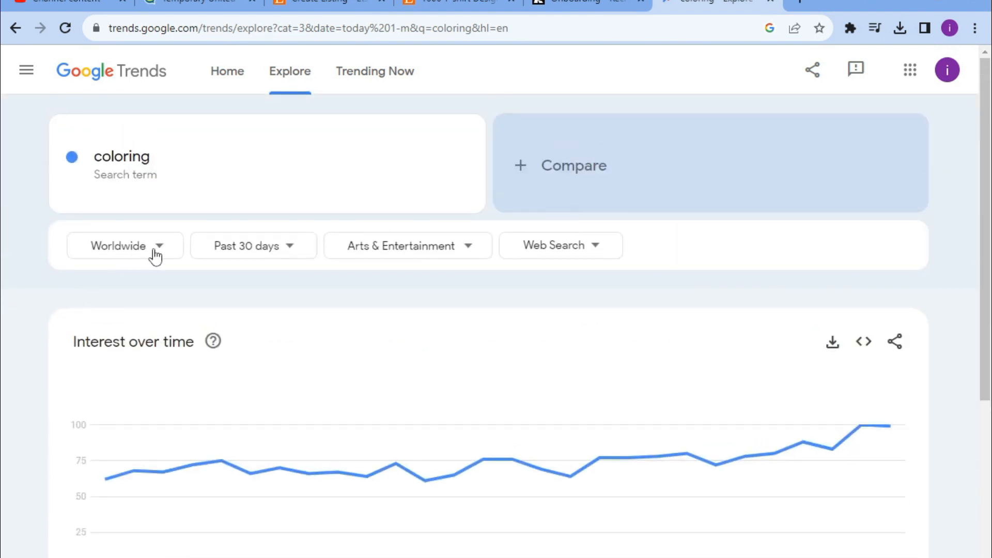
{"action": "scroll", "coordinate": [111, 396], "scroll_direction": "down", "scroll_amount": 5}
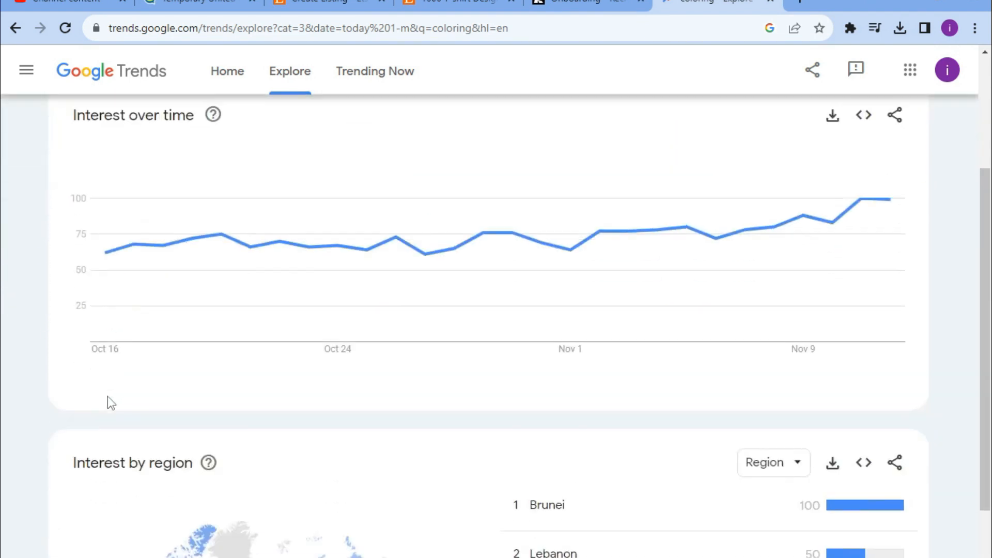
{"action": "scroll", "coordinate": [56, 427], "scroll_direction": "down", "scroll_amount": 4}
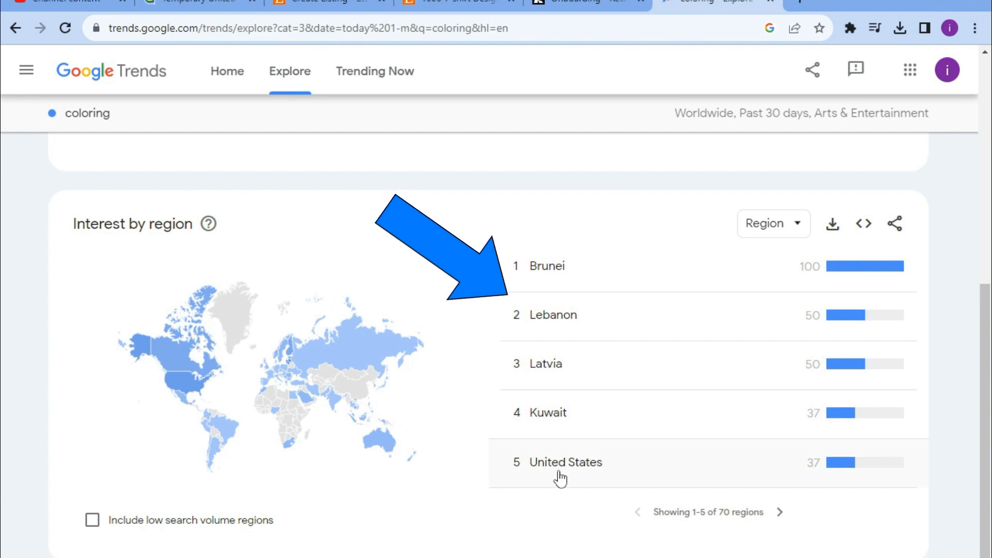
{"action": "scroll", "coordinate": [568, 476], "scroll_direction": "down", "scroll_amount": 4}
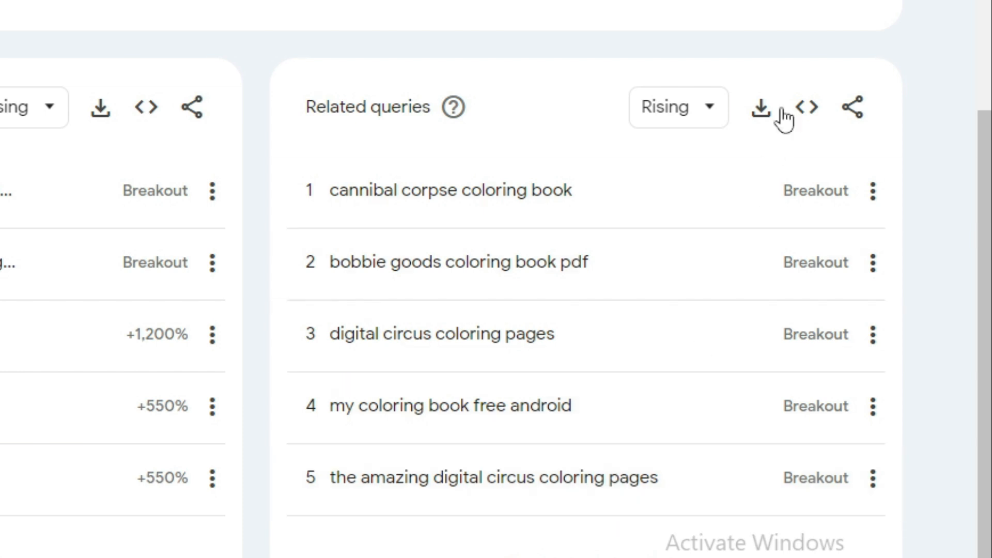
{"action": "left_click", "coordinate": [705, 545]}
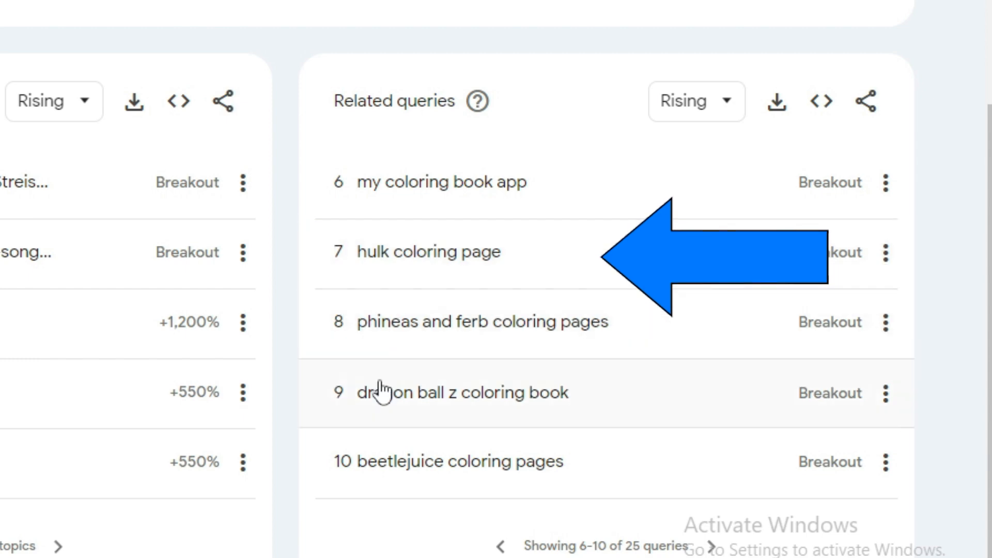
{"action": "left_click", "coordinate": [713, 548]}
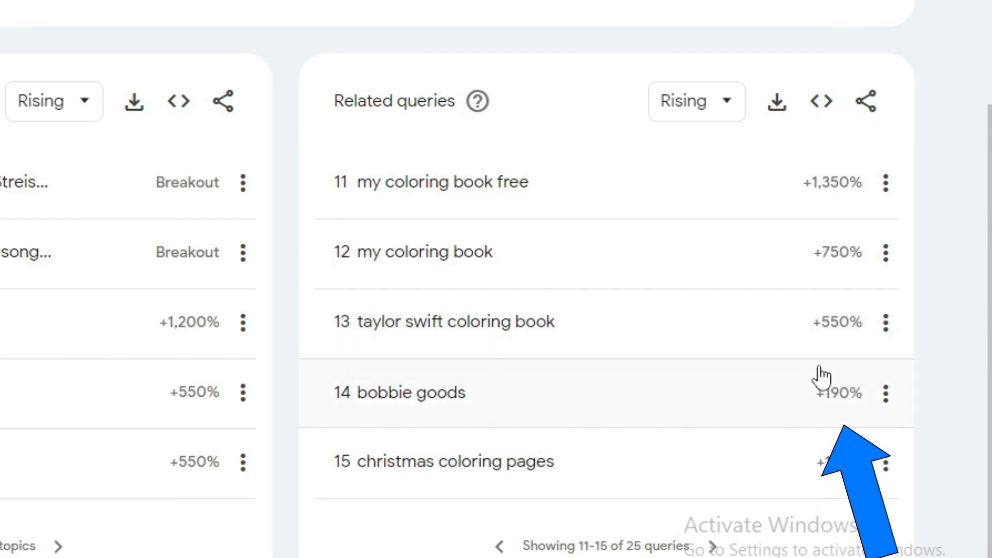
{"action": "left_click", "coordinate": [713, 547]}
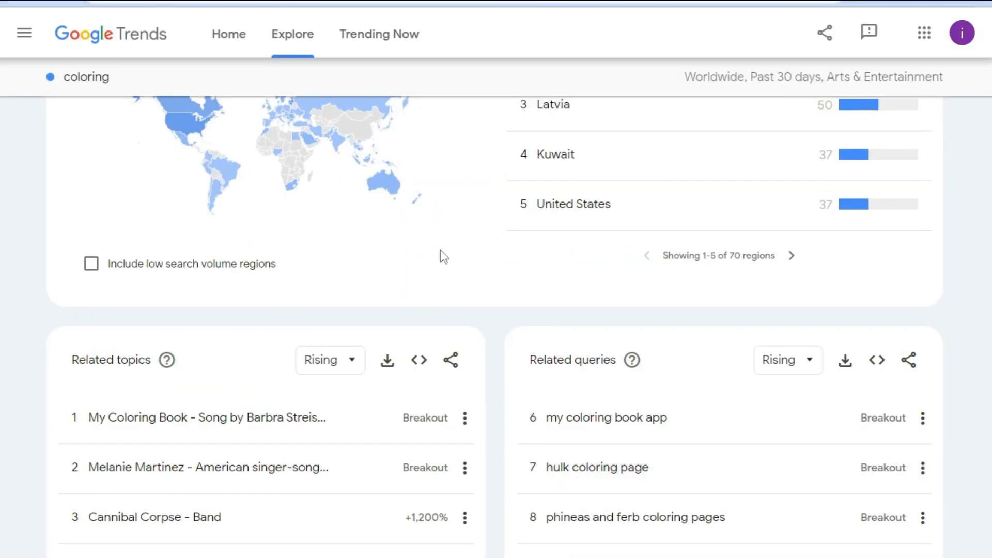
Switch to the Recraft tab, change the prompt to hulk sketch and generate a line art image.
{"action": "left_click", "coordinate": [574, 3]}
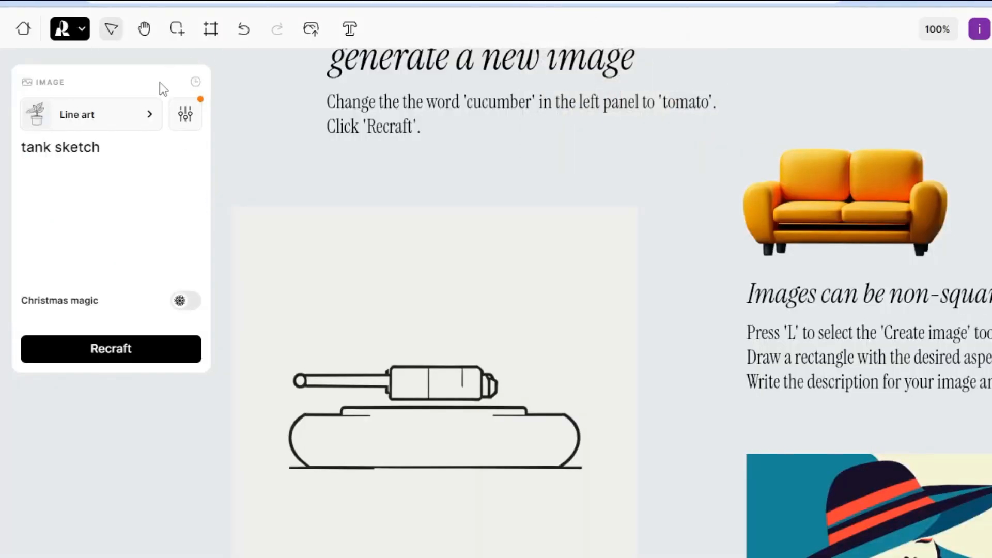
{"action": "left_click_drag", "start_coordinate": [113, 146], "coordinate": [1, 146]}
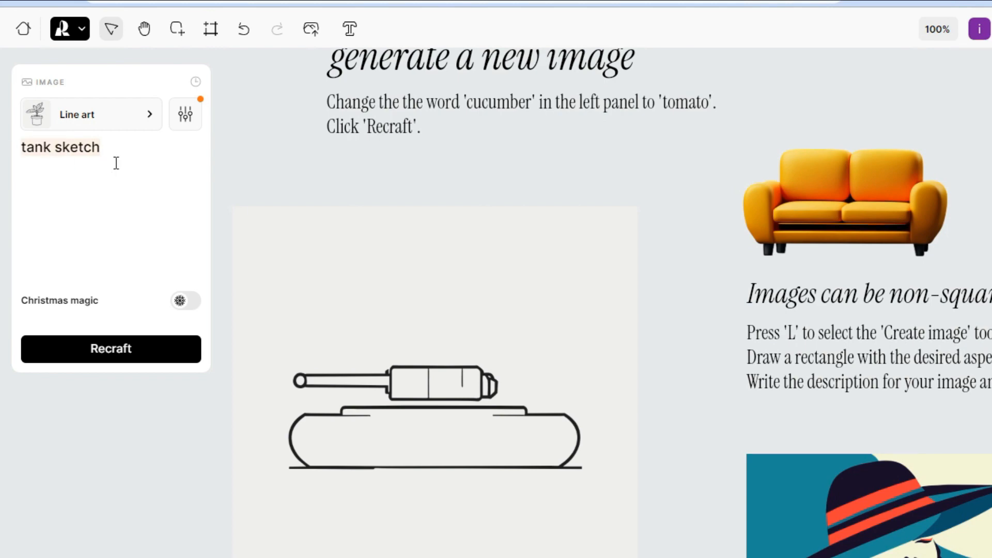
{"action": "key", "text": "BackSpace"}
{"action": "key", "text": "BackSpace"}
{"action": "key", "text": "BackSpace"}
{"action": "key", "text": "BackSpace"}
{"action": "key", "text": "BackSpace"}
{"action": "key", "text": "BackSpace"}
{"action": "key", "text": "BackSpace"}
{"action": "key", "text": "BackSpace"}
{"action": "type", "text": "hulk ske"}
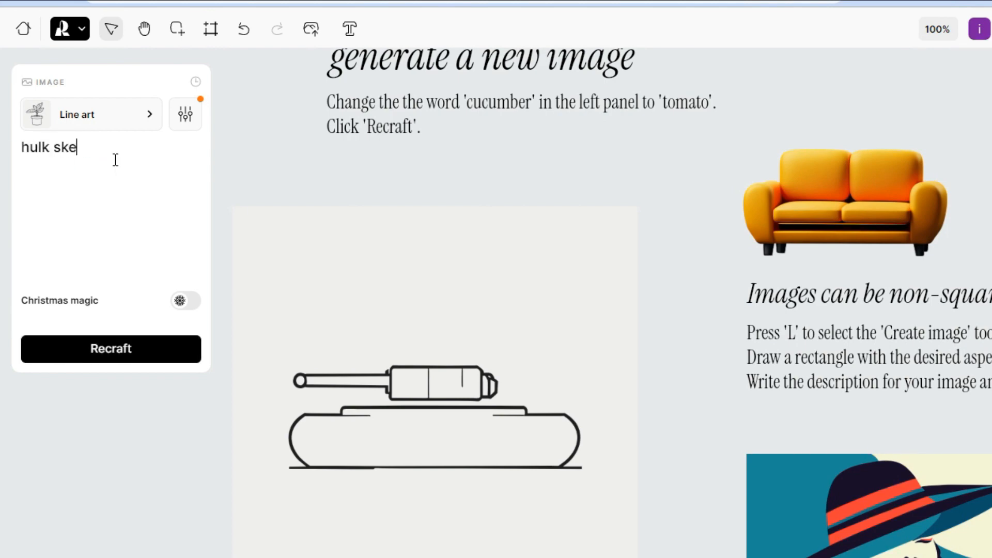
{"action": "type", "text": "tch"}
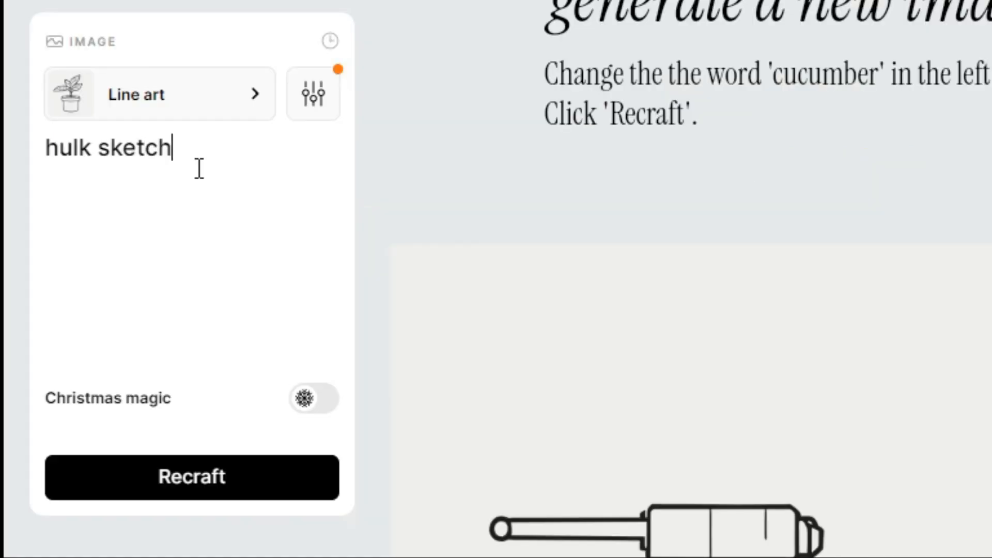
{"action": "left_click", "coordinate": [217, 476]}
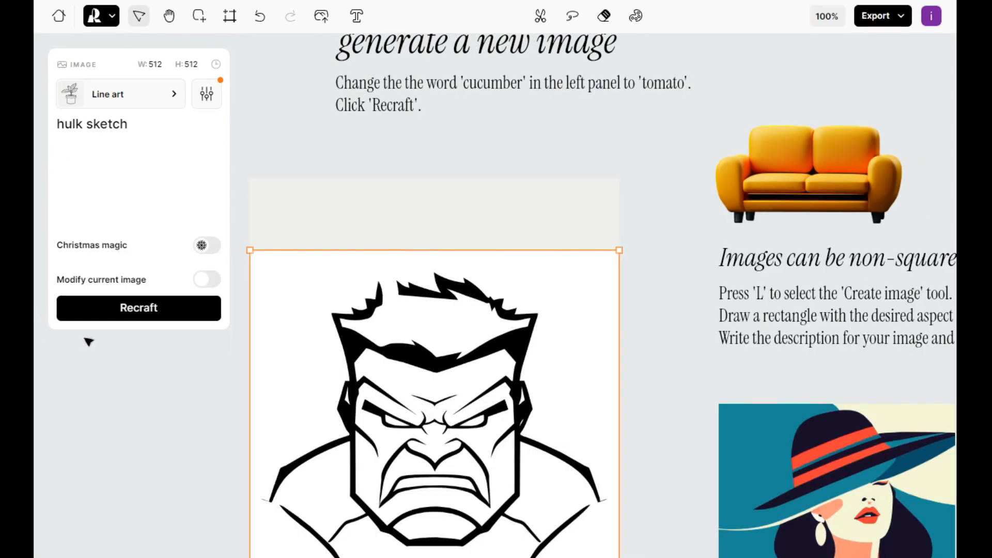
Export the generated hulk sketch variants as JPG files.
{"action": "scroll", "coordinate": [173, 413], "scroll_direction": "down", "scroll_amount": 3}
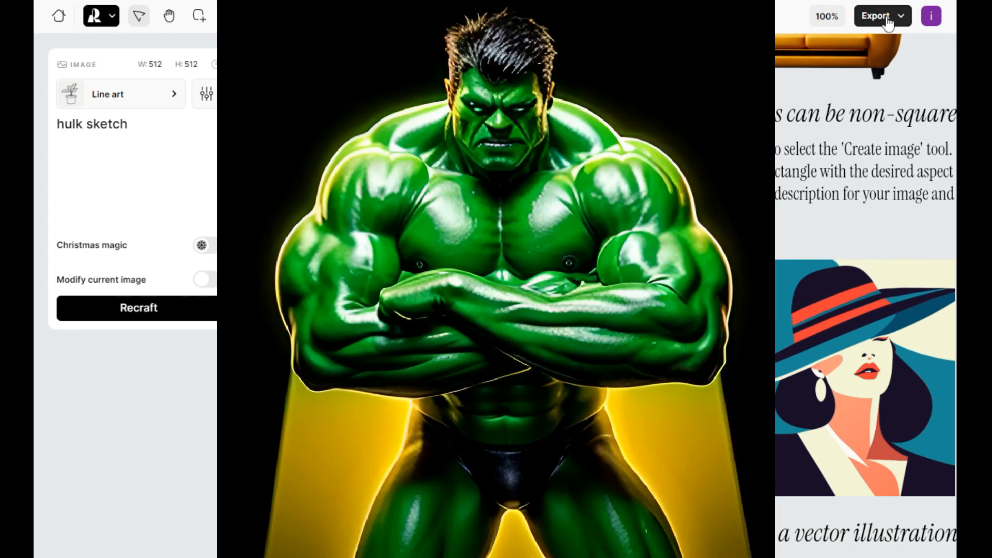
{"action": "left_click", "coordinate": [886, 20]}
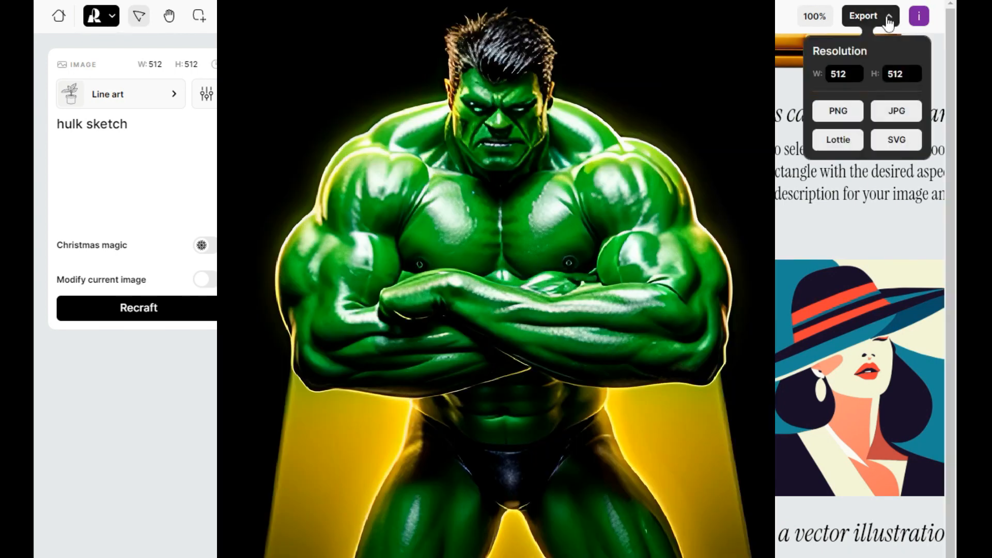
{"action": "left_click", "coordinate": [897, 110]}
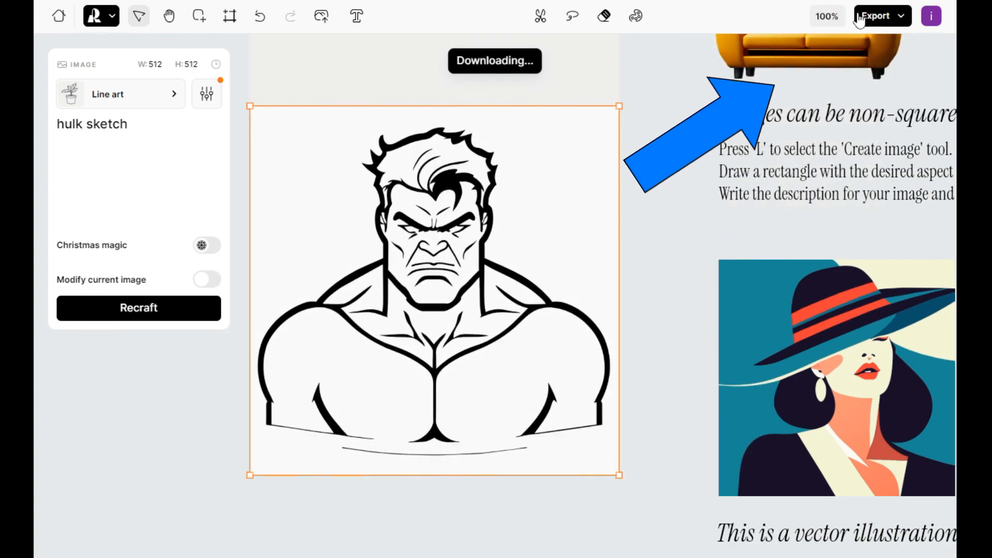
{"action": "left_click", "coordinate": [879, 17]}
{"action": "left_click", "coordinate": [858, 120]}
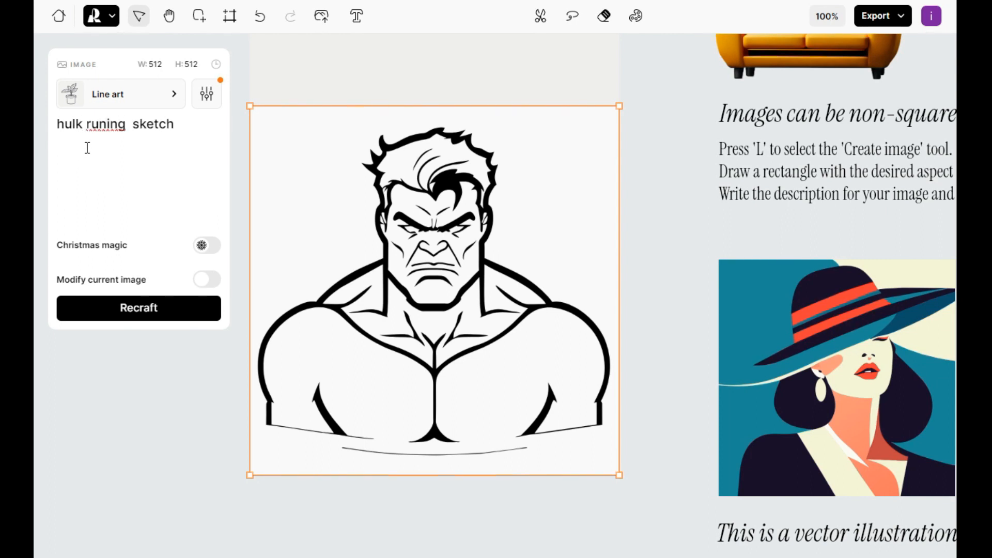
Correct the prompt's spelling to hulk running sketch and generate the image.
{"action": "right_click", "coordinate": [110, 129]}
{"action": "left_click", "coordinate": [148, 144]}
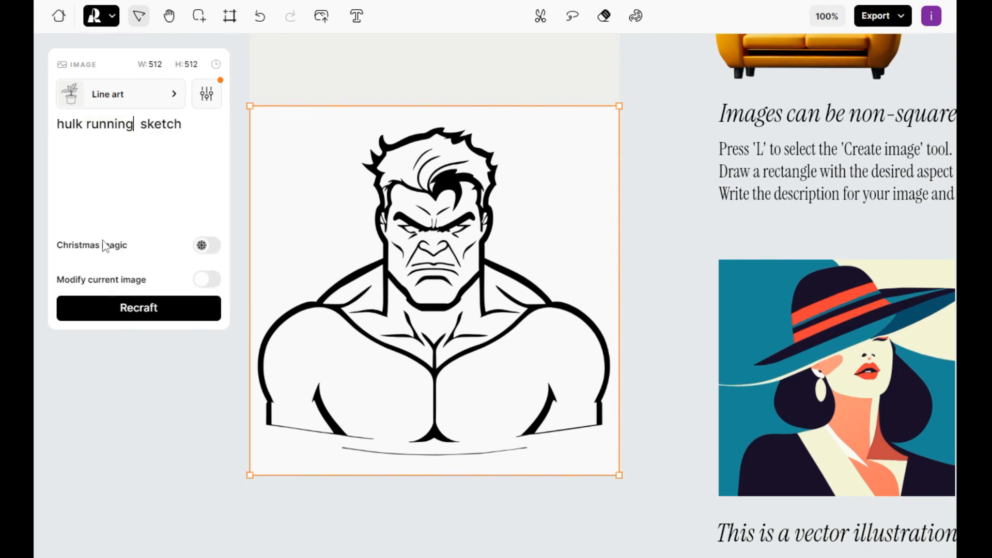
{"action": "left_click", "coordinate": [170, 309]}
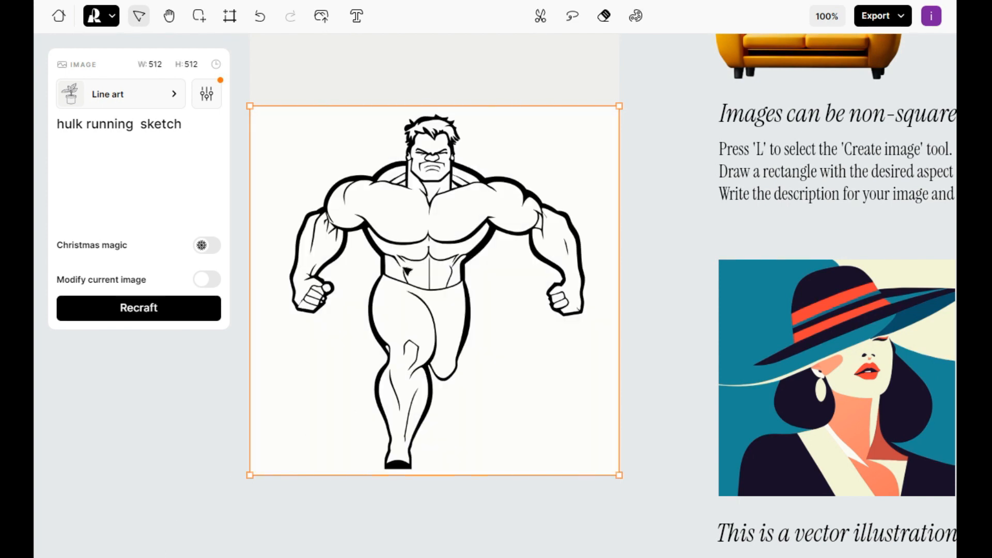
Export the running hulk sketch as a JPG file.
{"action": "right_click", "coordinate": [414, 264]}
{"action": "left_click", "coordinate": [862, 20]}
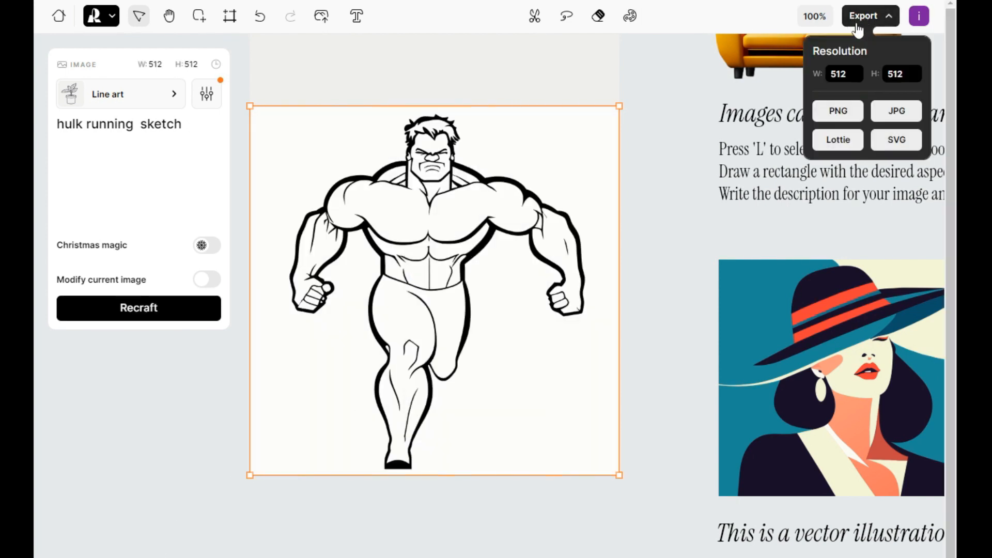
{"action": "left_click", "coordinate": [889, 106]}
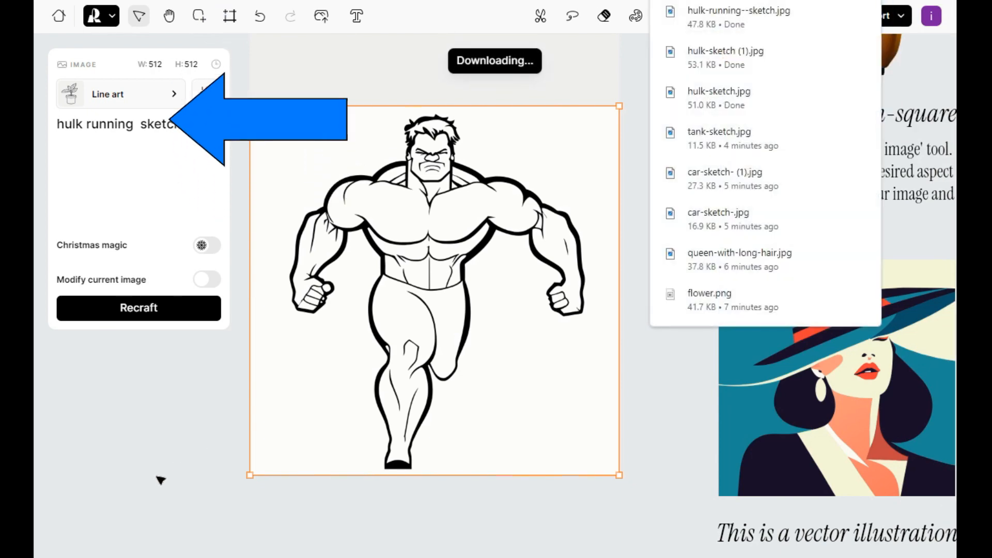
Export the hulk eating pizza sketch image.
{"action": "key", "text": "Right"}
{"action": "left_click", "coordinate": [883, 16]}
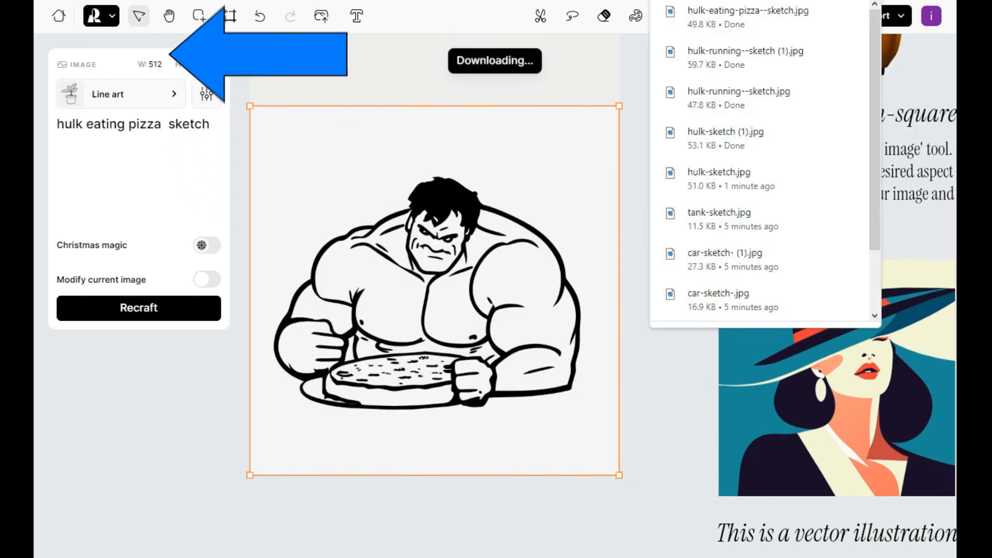
Switch to the next hulk eating pizza variant and export it as a JPG file.
{"action": "key", "text": "Right"}
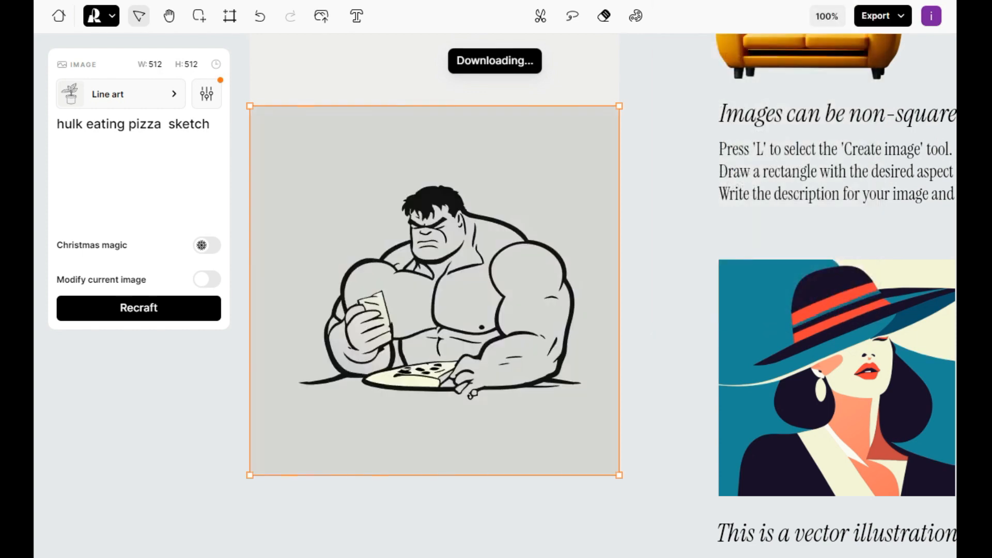
{"action": "left_click", "coordinate": [891, 24]}
{"action": "left_click", "coordinate": [895, 110]}
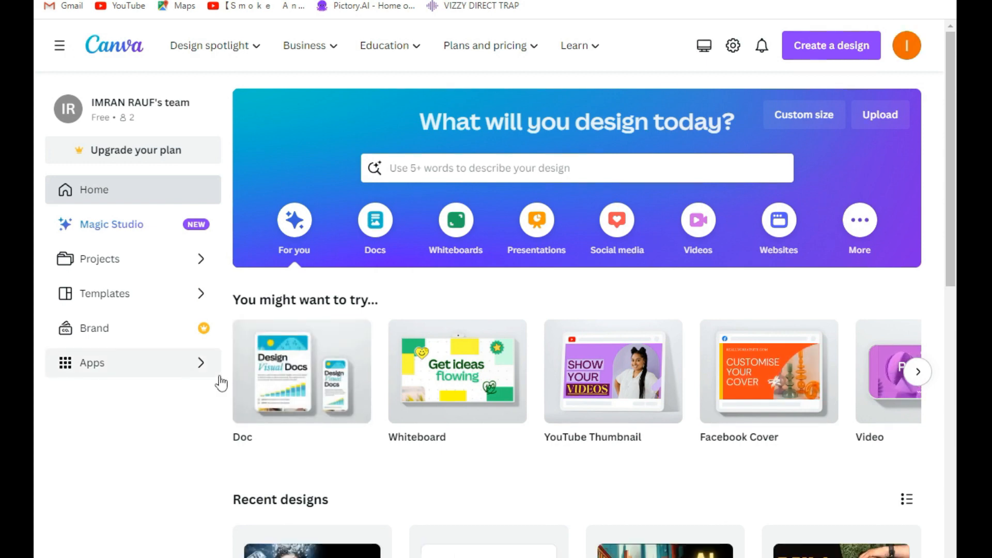
Create a new custom-size design of 279 × 431 px.
{"action": "left_click", "coordinate": [832, 49]}
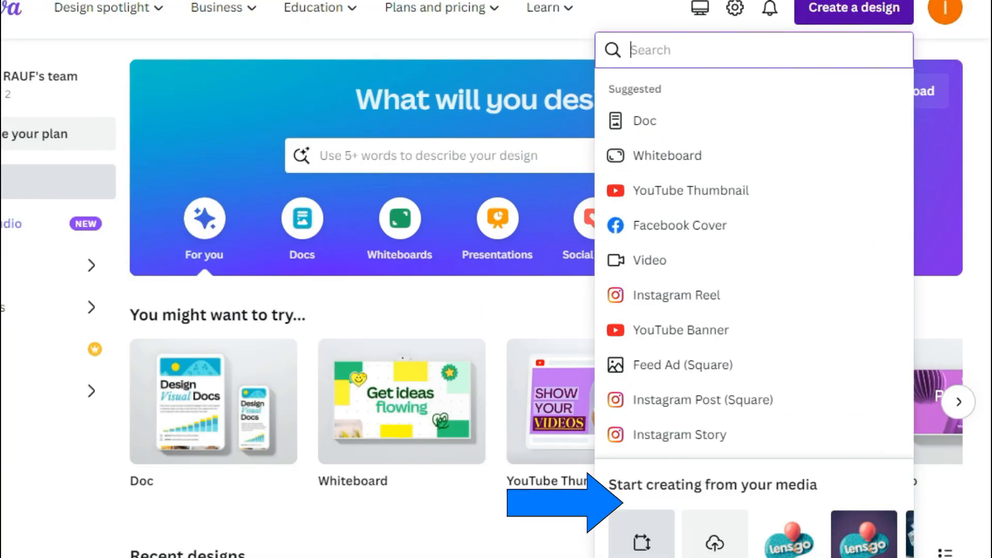
{"action": "left_click", "coordinate": [644, 540]}
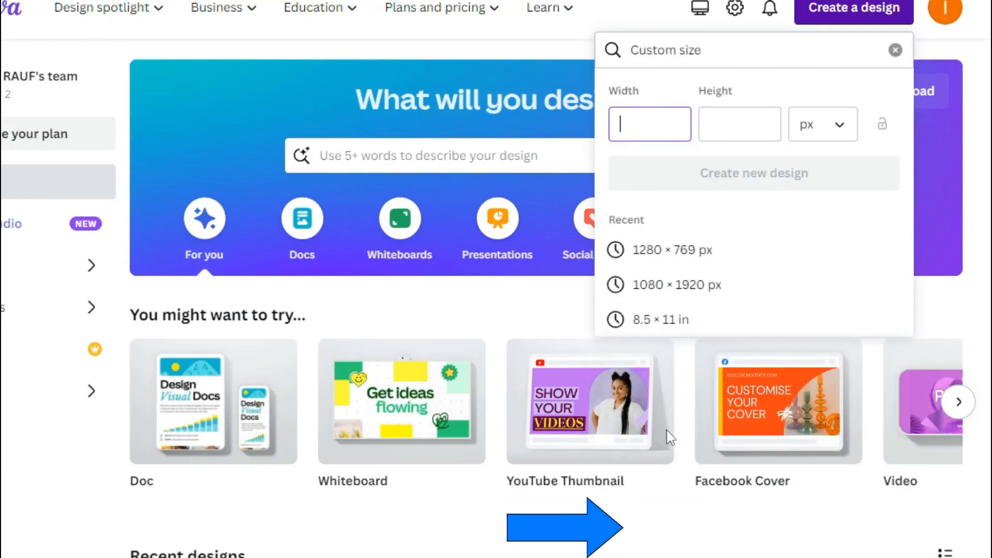
{"action": "left_click", "coordinate": [840, 126]}
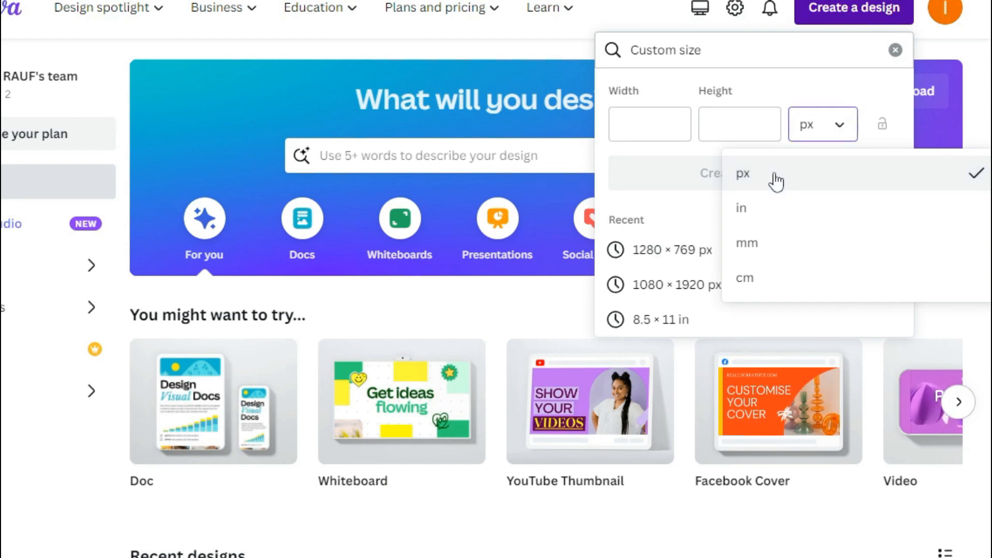
{"action": "left_click", "coordinate": [754, 180]}
{"action": "left_click", "coordinate": [667, 124]}
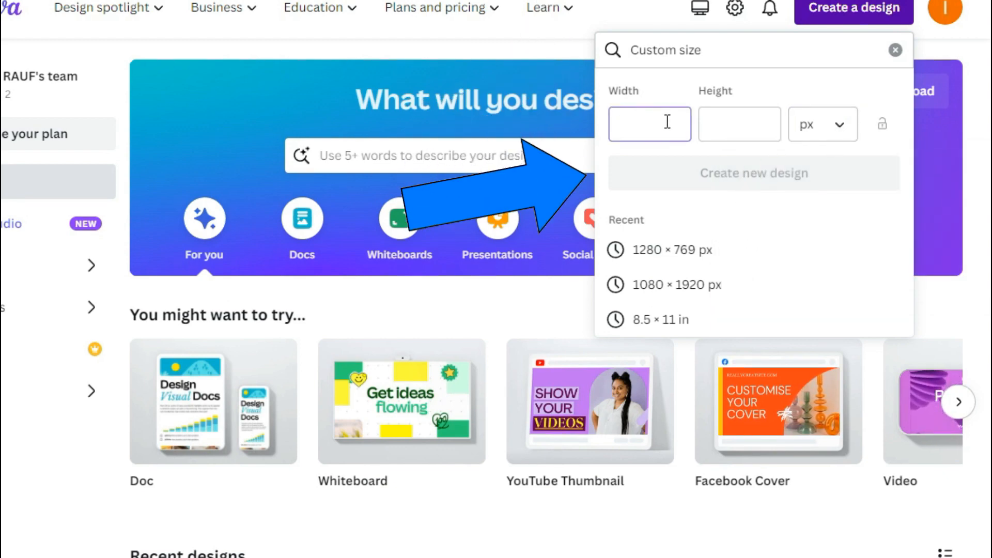
{"action": "type", "text": "1"}
{"action": "left_click_drag", "start_coordinate": [668, 122], "coordinate": [614, 133]}
{"action": "key", "text": "BackSpace"}
{"action": "type", "text": "279"}
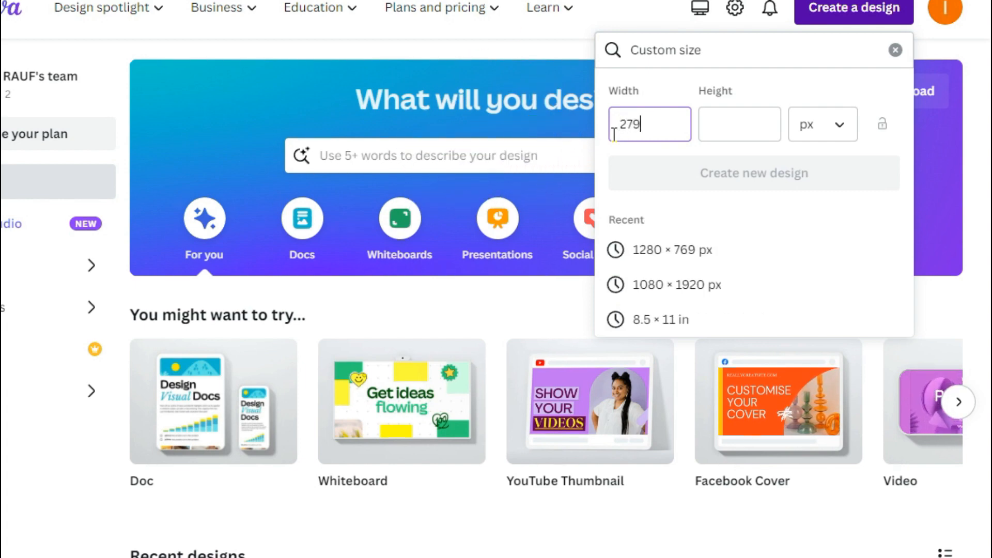
{"action": "left_click", "coordinate": [735, 129]}
{"action": "type", "text": "4"}
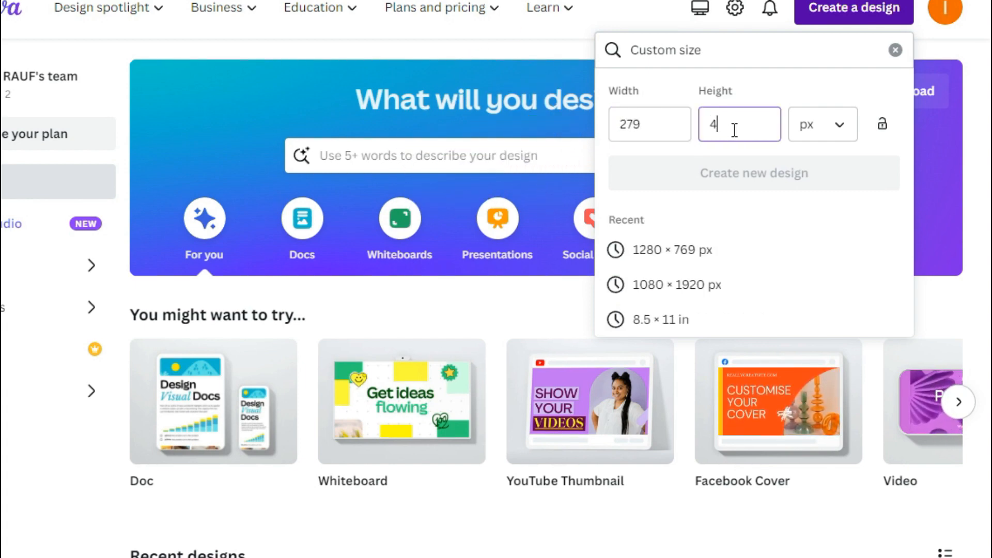
{"action": "type", "text": "31"}
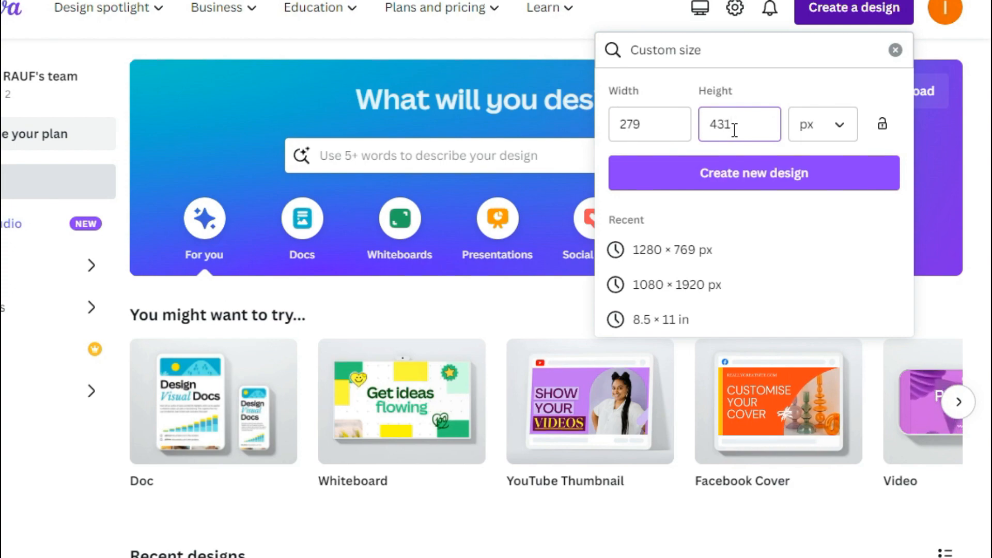
{"action": "left_click", "coordinate": [744, 178]}
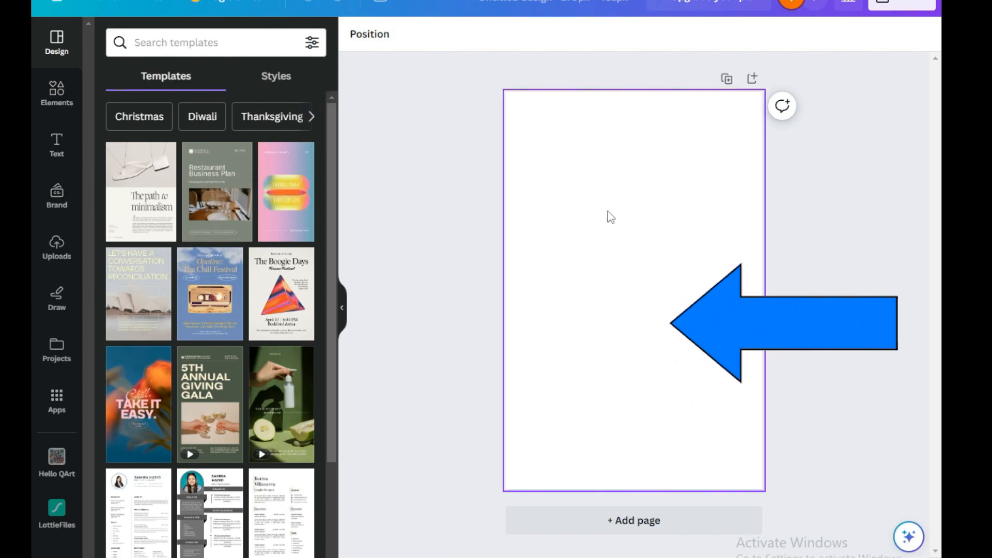
Upload all the downloaded hulk, tank and car sketch JPG files to the design's uploads.
{"action": "left_click", "coordinate": [47, 258]}
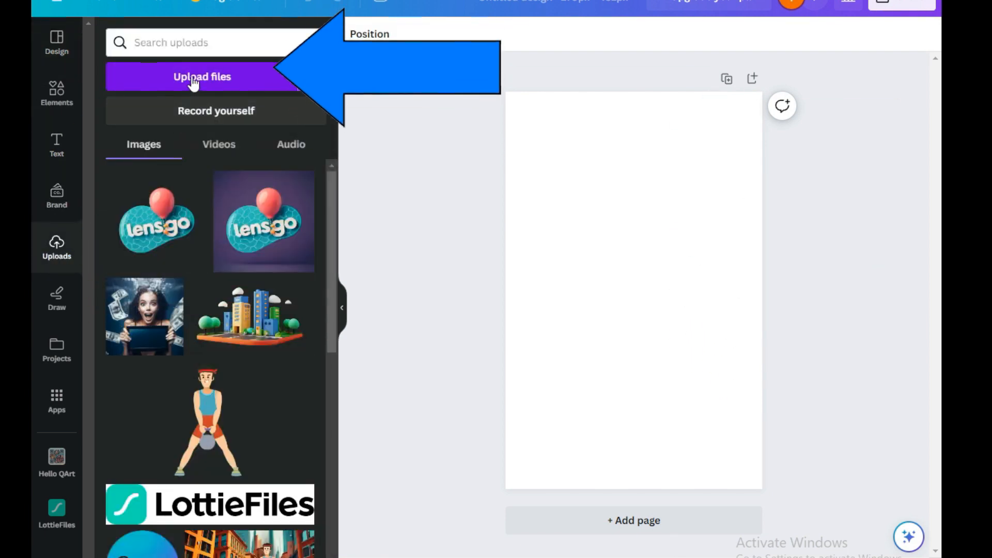
{"action": "left_click", "coordinate": [220, 76]}
{"action": "left_click", "coordinate": [220, 44]}
{"action": "left_click", "coordinate": [302, 32], "text": "ctrl"}
{"action": "left_click", "coordinate": [346, 32], "text": "ctrl"}
{"action": "left_click", "coordinate": [425, 32], "text": "ctrl"}
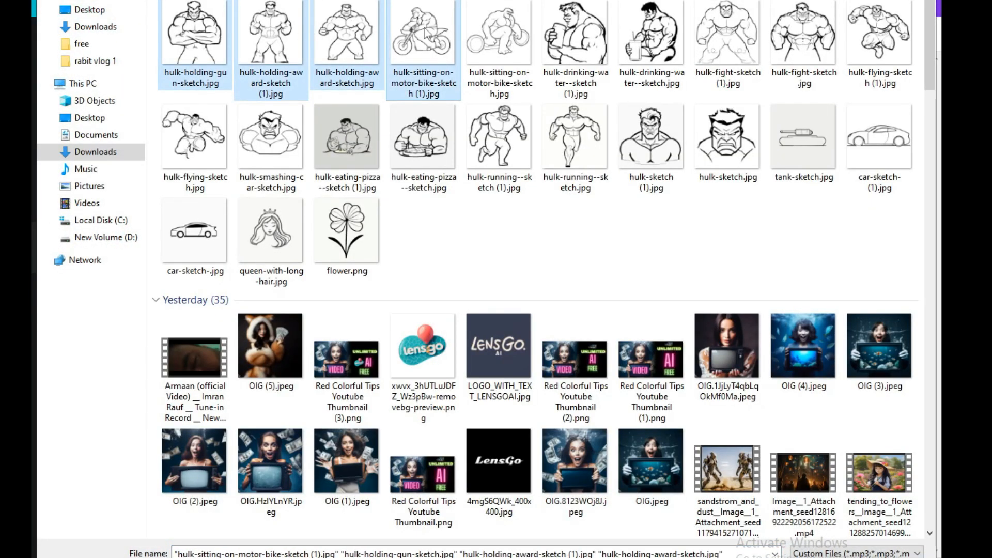
{"action": "left_click", "coordinate": [499, 32], "text": "ctrl"}
{"action": "left_click", "coordinate": [576, 32], "text": "ctrl"}
{"action": "left_click", "coordinate": [740, 34], "text": "ctrl"}
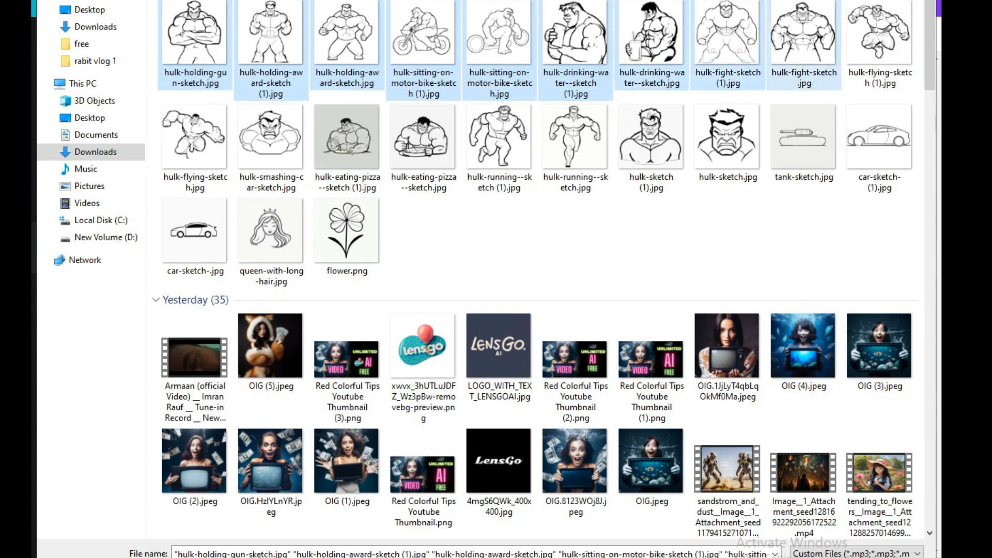
{"action": "left_click", "coordinate": [791, 40], "text": "ctrl"}
{"action": "left_click", "coordinate": [870, 44], "text": "ctrl"}
{"action": "left_click", "coordinate": [876, 135], "text": "ctrl"}
{"action": "left_click", "coordinate": [803, 145], "text": "ctrl"}
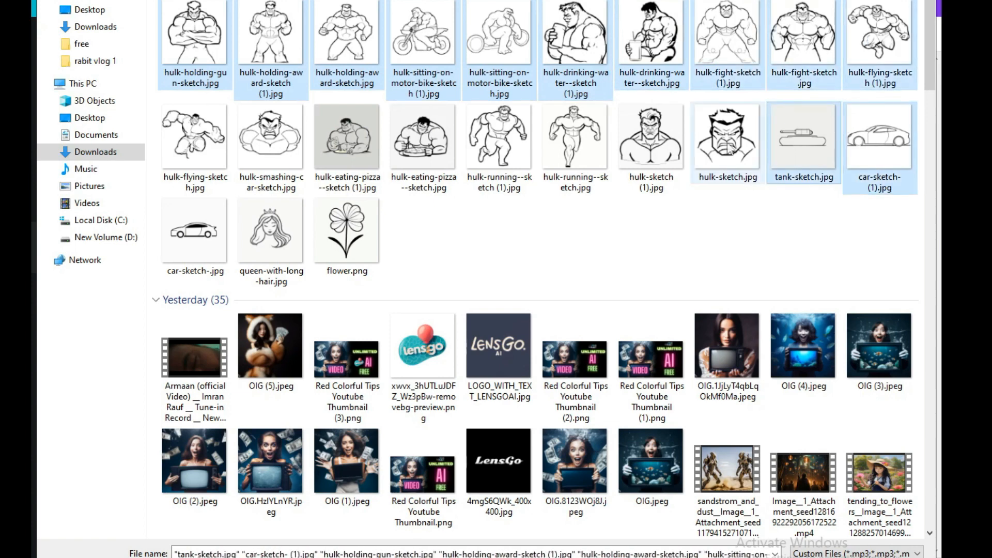
{"action": "left_click", "coordinate": [811, 151], "text": "ctrl"}
{"action": "left_click", "coordinate": [876, 144], "text": "ctrl"}
{"action": "left_click", "coordinate": [667, 147], "text": "ctrl"}
{"action": "left_click", "coordinate": [704, 147], "text": "ctrl"}
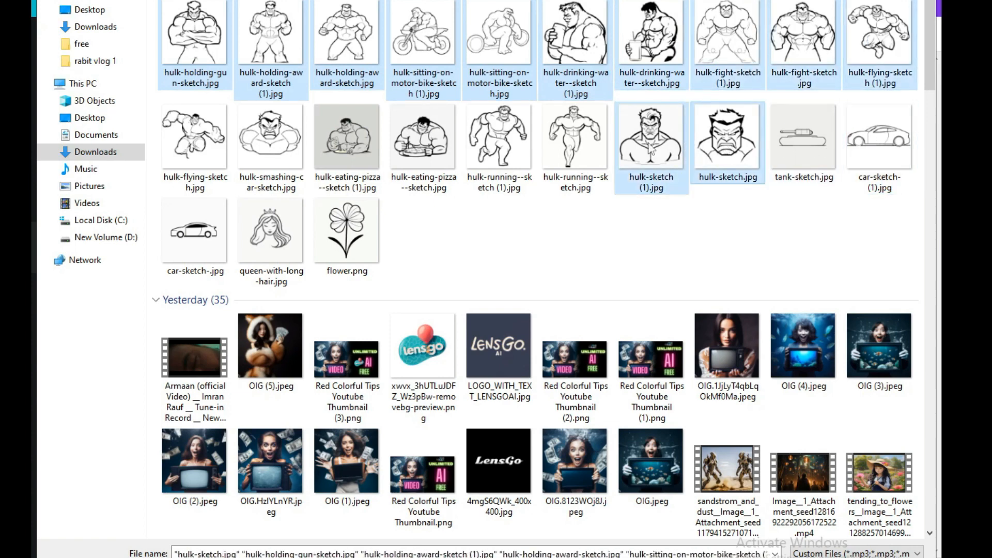
{"action": "left_click", "coordinate": [574, 142], "text": "ctrl"}
{"action": "left_click", "coordinate": [499, 142], "text": "ctrl"}
{"action": "left_click", "coordinate": [423, 142], "text": "ctrl"}
{"action": "left_click", "coordinate": [367, 144], "text": "ctrl"}
{"action": "left_click", "coordinate": [271, 138], "text": "ctrl"}
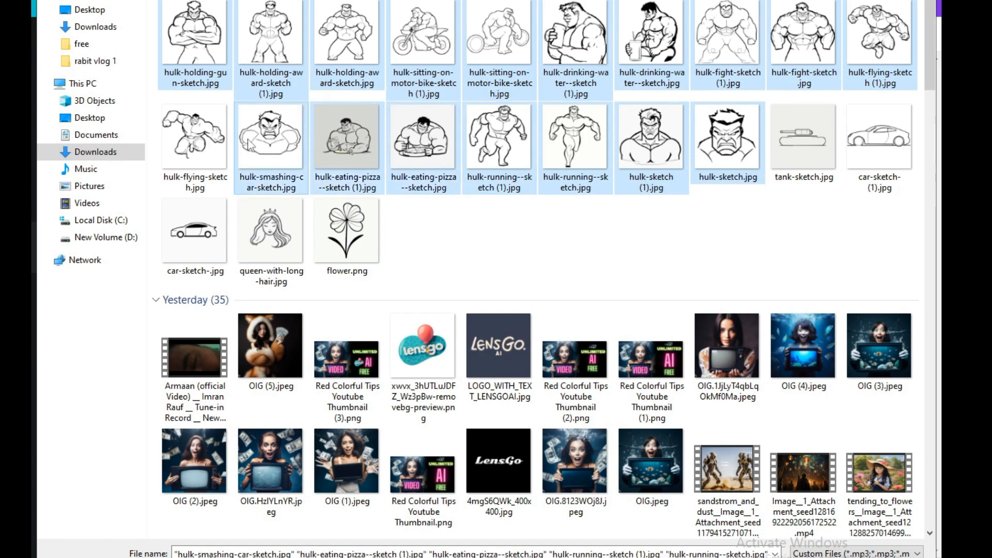
{"action": "left_click", "coordinate": [201, 147], "text": "ctrl"}
{"action": "key", "text": "Return"}
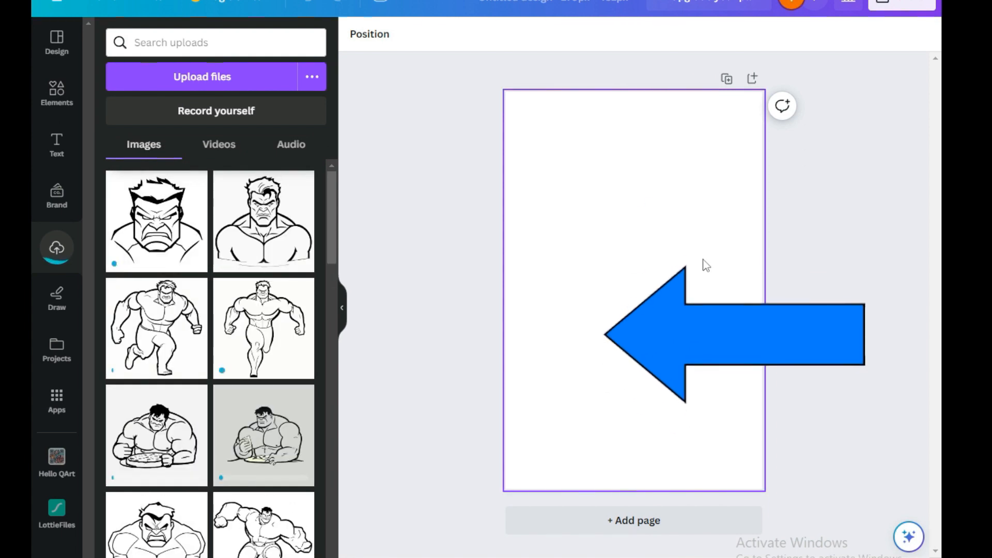
Add the hulk bust sketch to the page and set the page background to gray.
{"action": "left_click", "coordinate": [253, 227]}
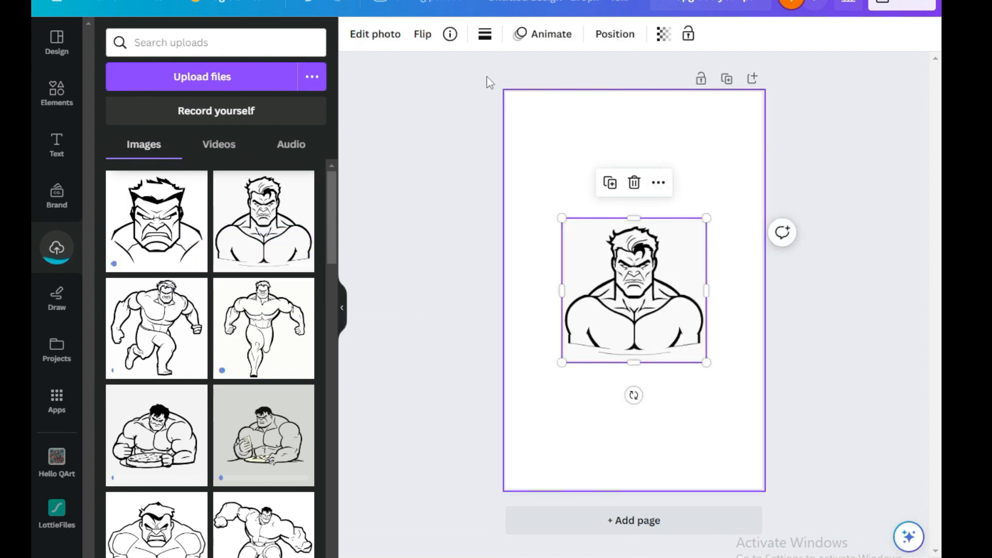
{"action": "left_click", "coordinate": [540, 113]}
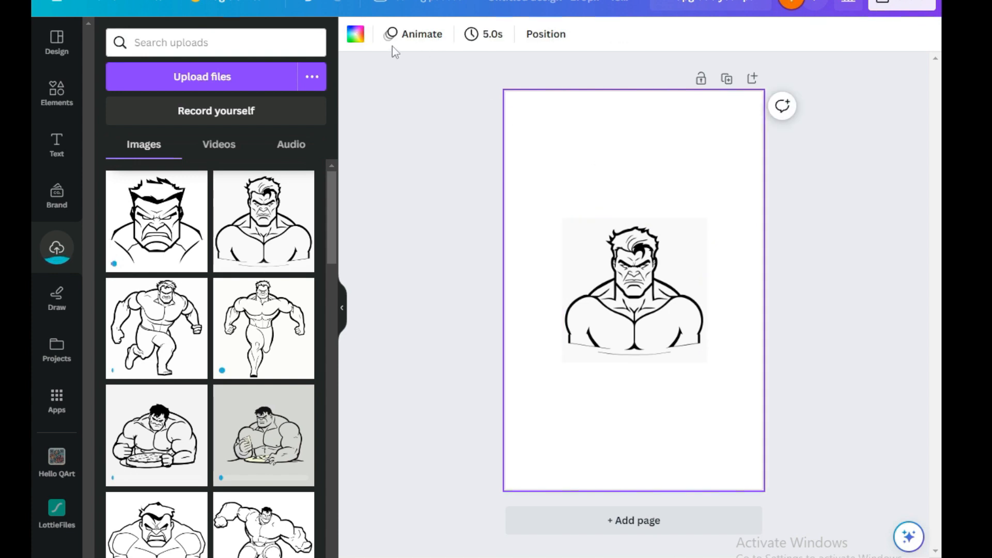
{"action": "left_click", "coordinate": [354, 36]}
{"action": "left_click", "coordinate": [187, 380]}
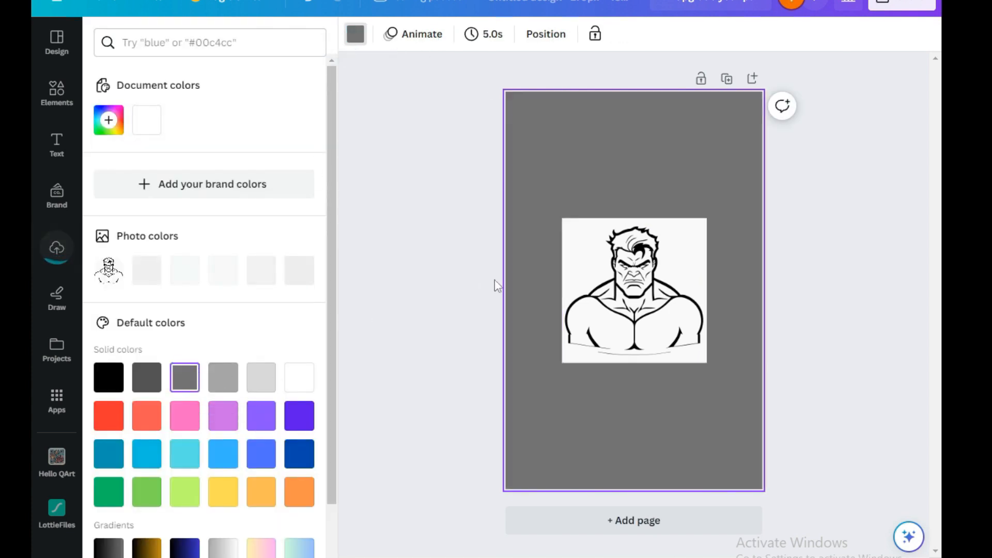
Enlarge the hulk bust sketch and move it to the lower part of the page.
{"action": "left_click", "coordinate": [583, 271]}
{"action": "left_click_drag", "start_coordinate": [563, 218], "coordinate": [396, 179]}
{"action": "left_click_drag", "start_coordinate": [657, 269], "coordinate": [711, 310]}
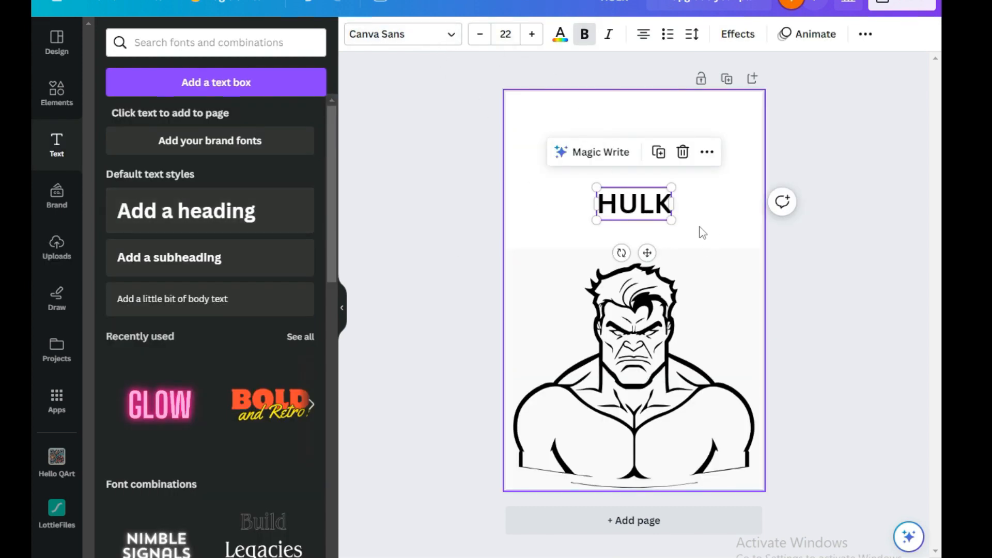
Apply the Hollow text effect to the HULK title and enlarge it above the sketch.
{"action": "left_click", "coordinate": [646, 204]}
{"action": "left_click", "coordinate": [737, 34]}
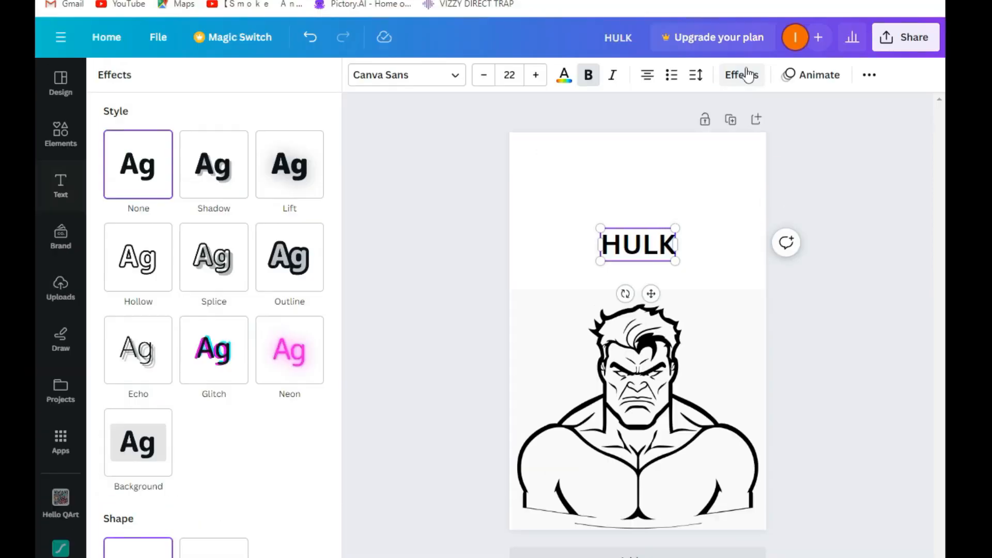
{"action": "left_click", "coordinate": [137, 255]}
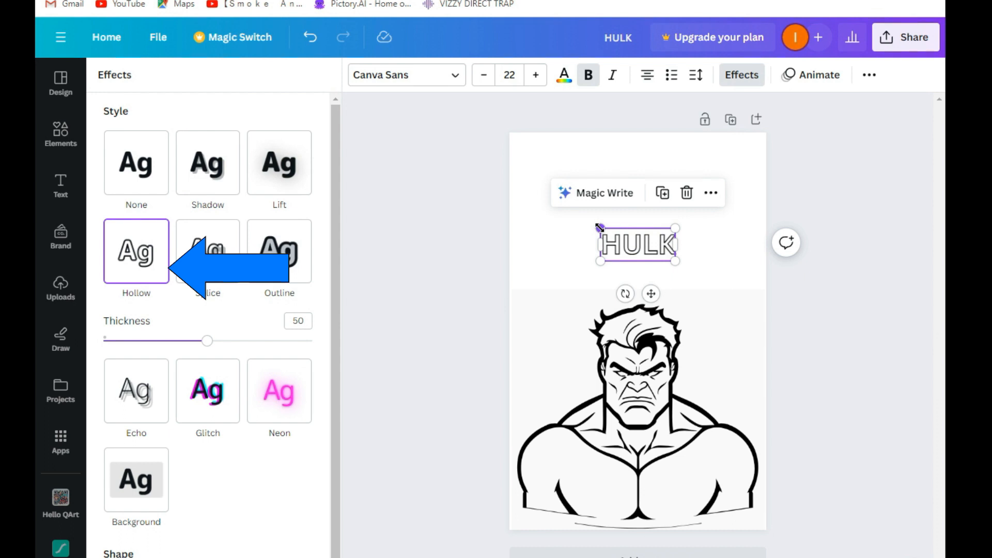
{"action": "left_click_drag", "start_coordinate": [600, 229], "coordinate": [489, 180]}
{"action": "left_click_drag", "start_coordinate": [619, 237], "coordinate": [666, 238]}
{"action": "left_click", "coordinate": [619, 152]}
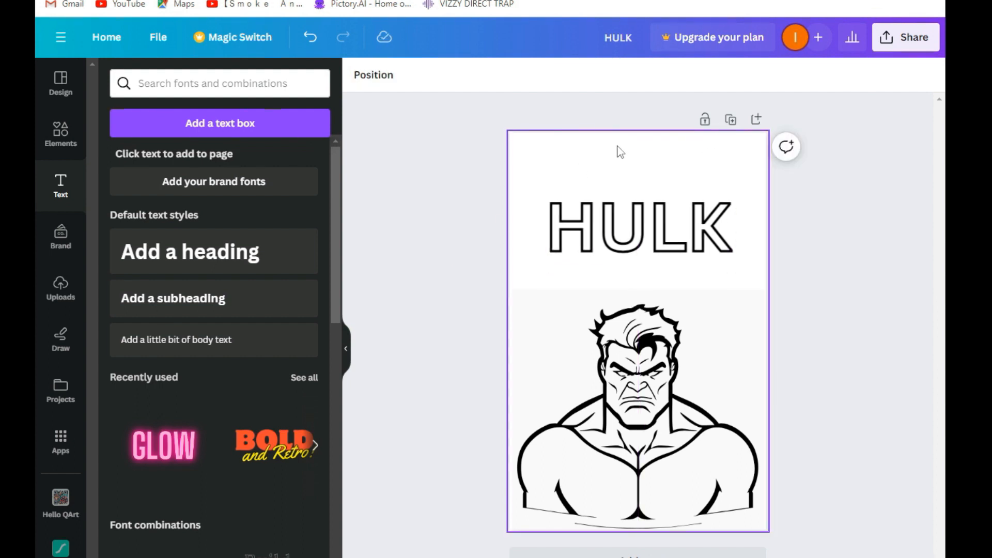
Download the design as PDF Print with crop marks and bleed, Flatten PDF and Include notes checked.
{"action": "left_click", "coordinate": [641, 227]}
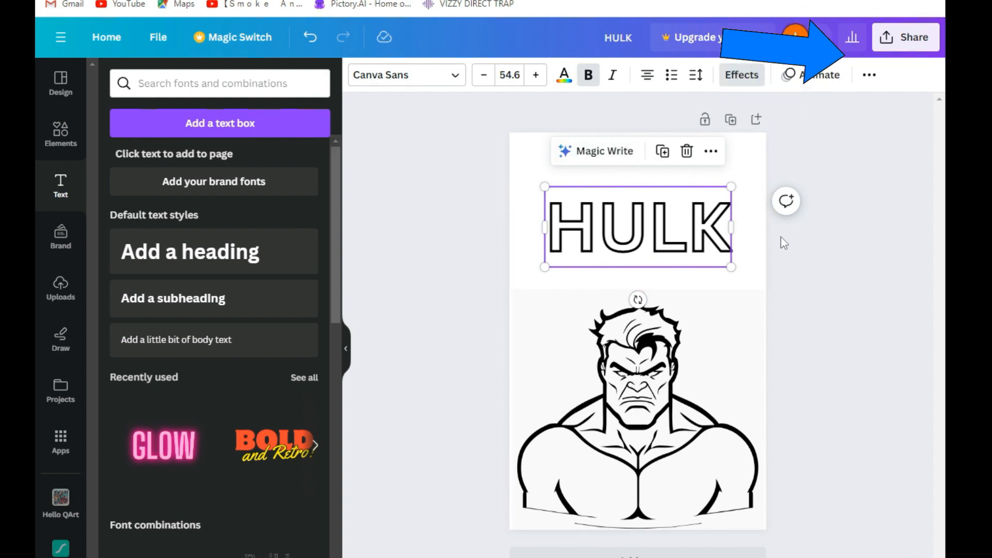
{"action": "left_click", "coordinate": [905, 36]}
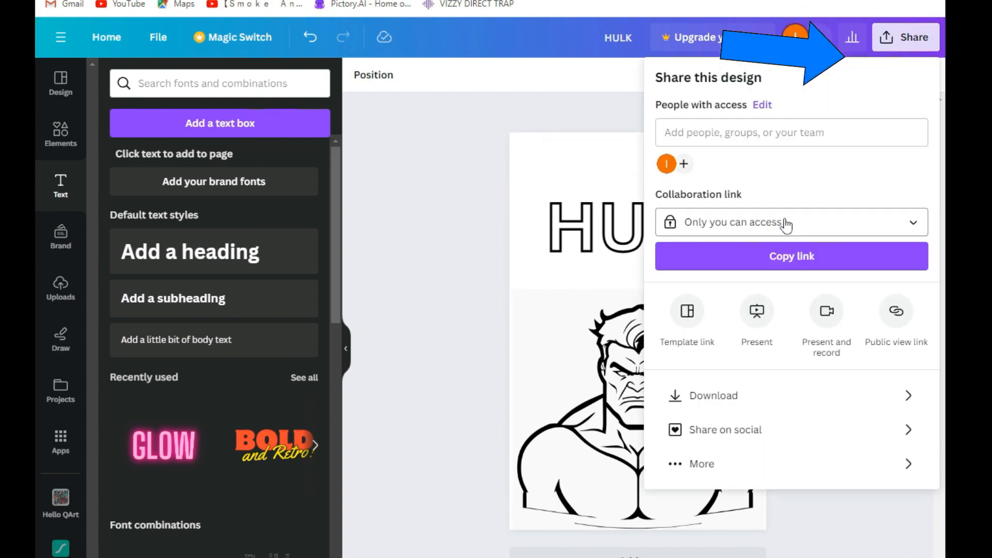
{"action": "left_click", "coordinate": [713, 397]}
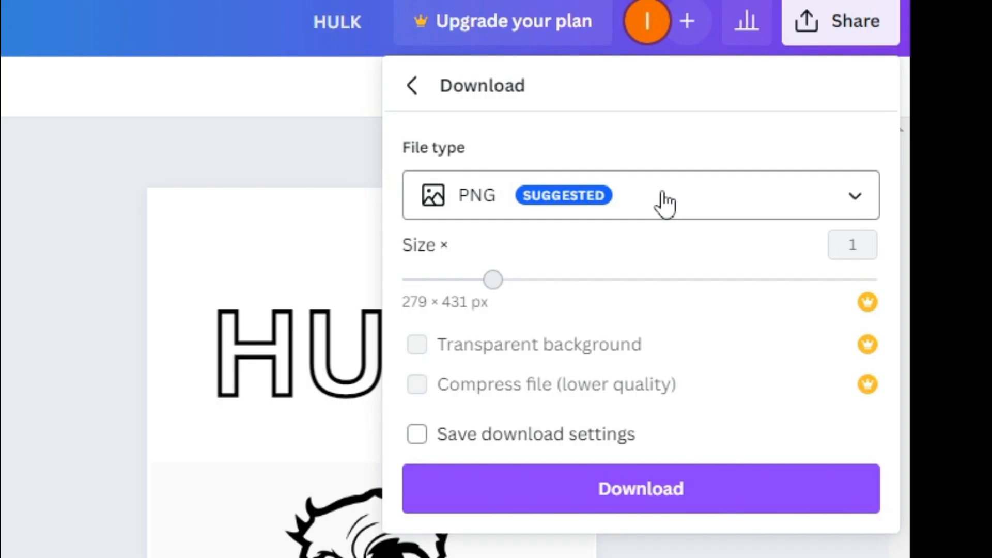
{"action": "left_click", "coordinate": [665, 203]}
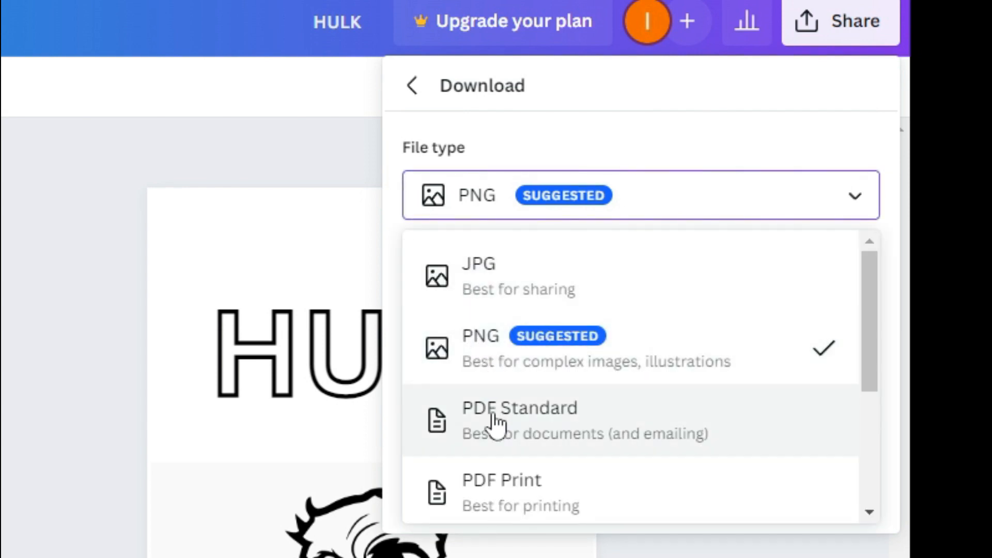
{"action": "scroll", "coordinate": [528, 510], "scroll_direction": "down", "scroll_amount": 3}
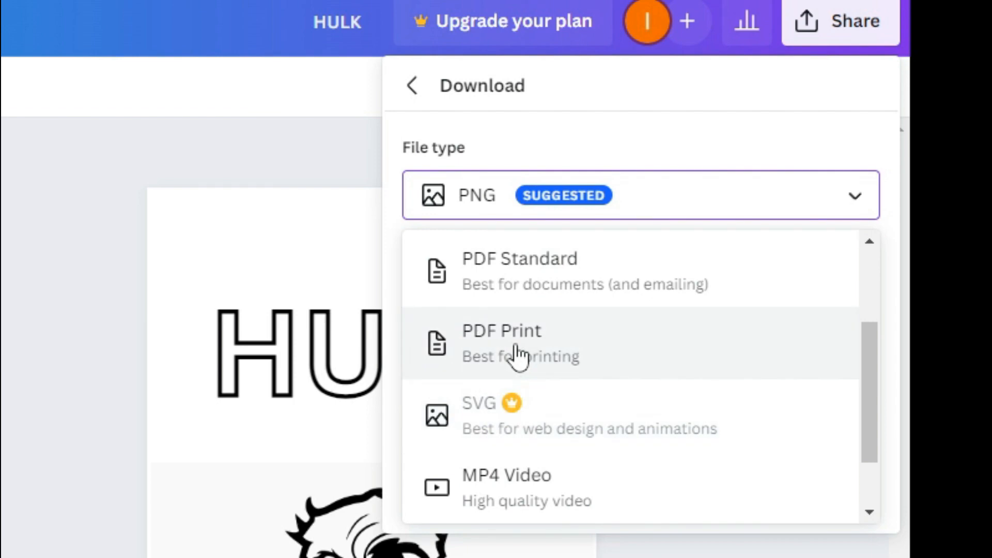
{"action": "left_click", "coordinate": [553, 361]}
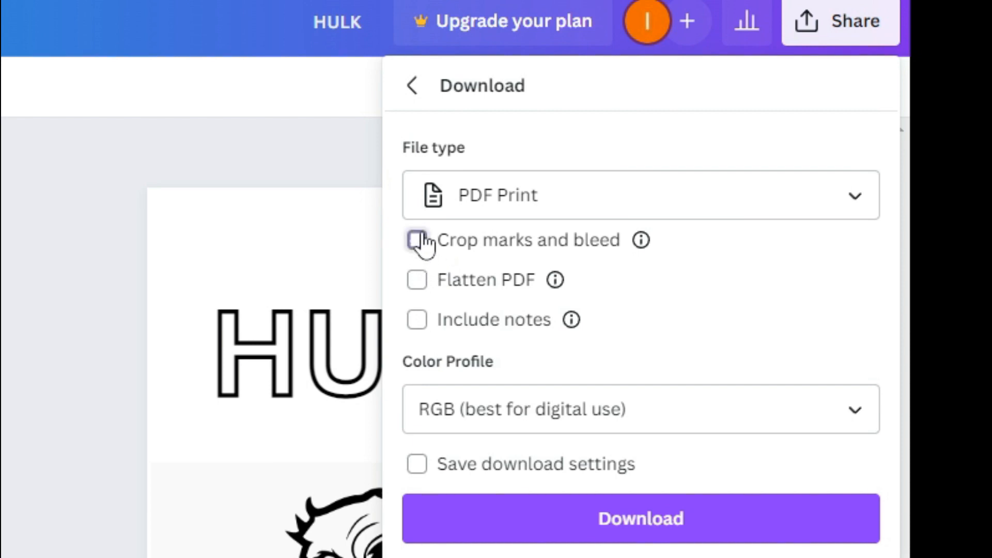
{"action": "left_click", "coordinate": [418, 321]}
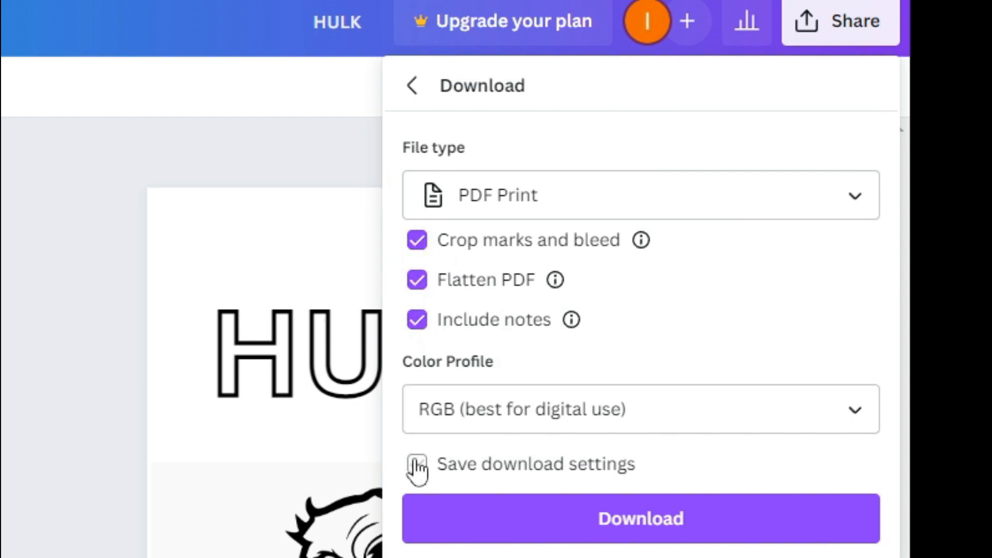
{"action": "left_click", "coordinate": [590, 527]}
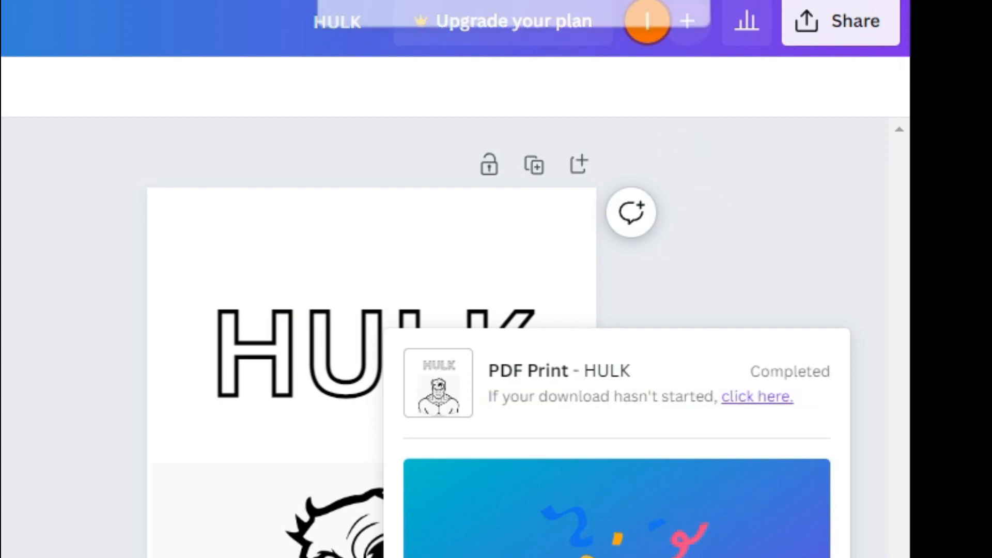
Add the hulk drinking sketch to the page, enlarge it below the title, and reposition the HULK title.
{"action": "scroll", "coordinate": [265, 301], "scroll_direction": "down", "scroll_amount": 3}
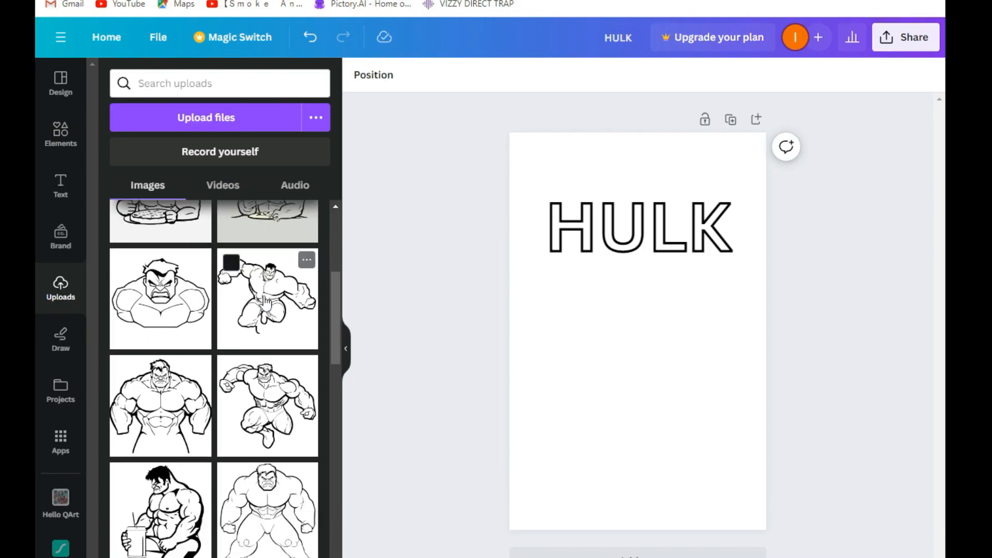
{"action": "scroll", "coordinate": [265, 302], "scroll_direction": "down", "scroll_amount": 5}
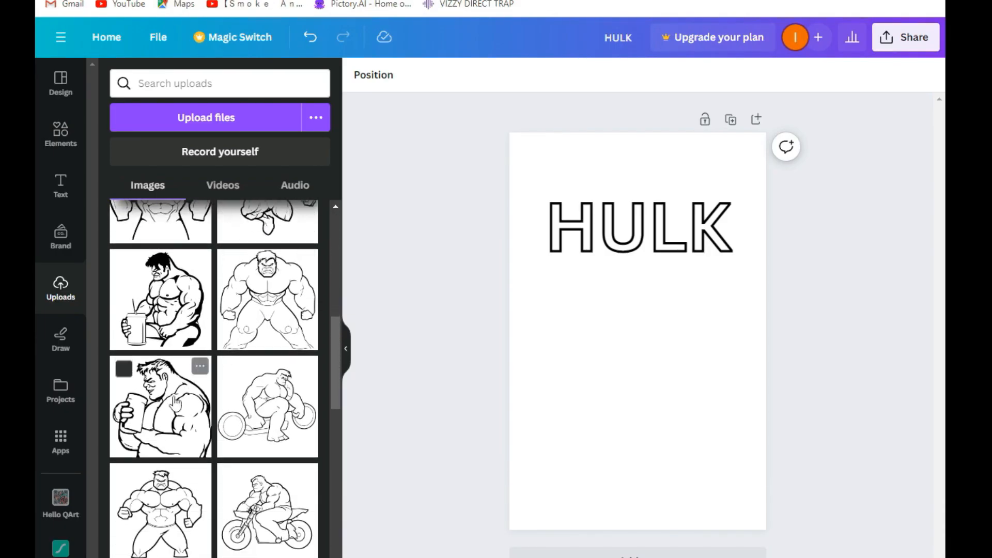
{"action": "left_click", "coordinate": [187, 413]}
{"action": "left_click_drag", "start_coordinate": [631, 356], "coordinate": [622, 457]}
{"action": "left_click_drag", "start_coordinate": [702, 359], "coordinate": [666, 382]}
{"action": "left_click_drag", "start_coordinate": [622, 208], "coordinate": [619, 194]}
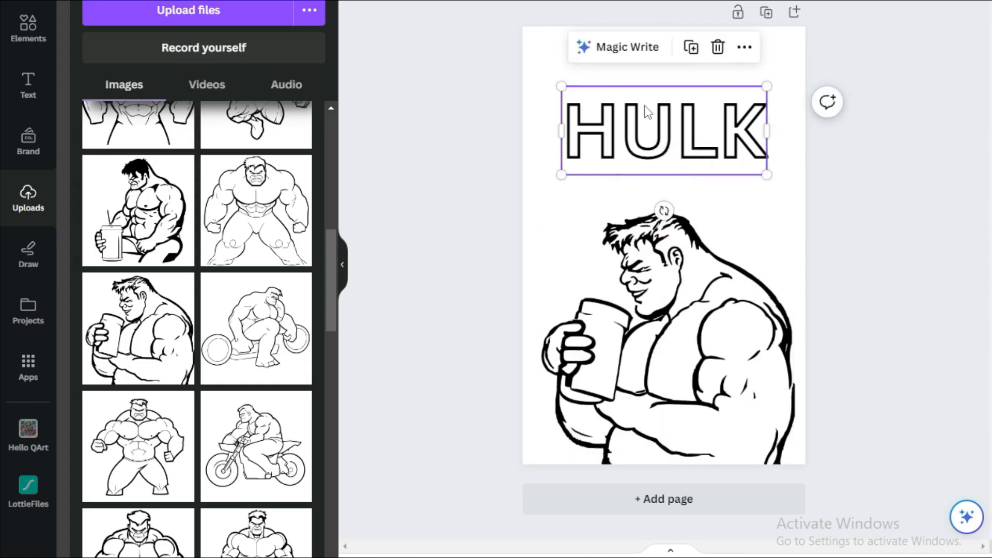
{"action": "left_click_drag", "start_coordinate": [644, 93], "coordinate": [643, 107]}
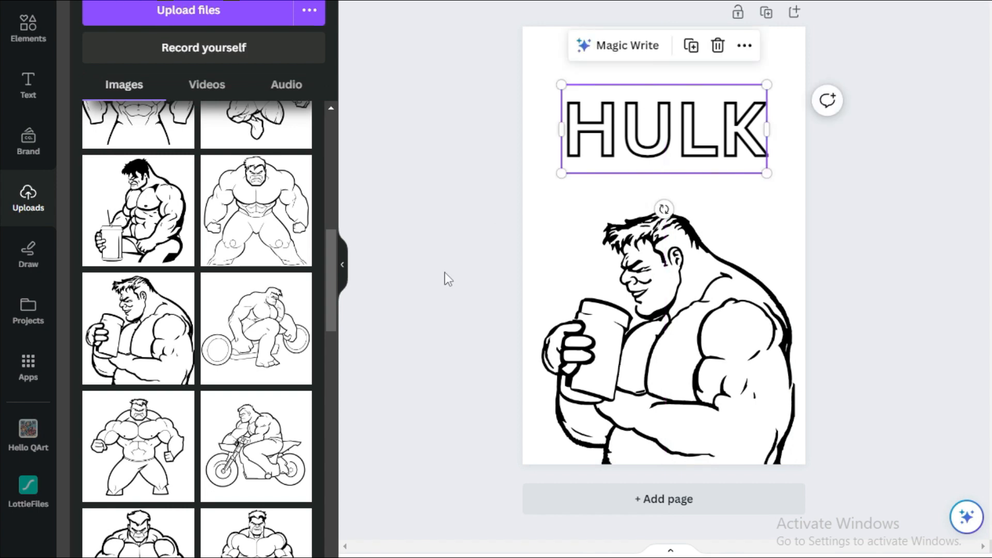
Download the page as a PDF Print file.
{"action": "left_click", "coordinate": [528, 273]}
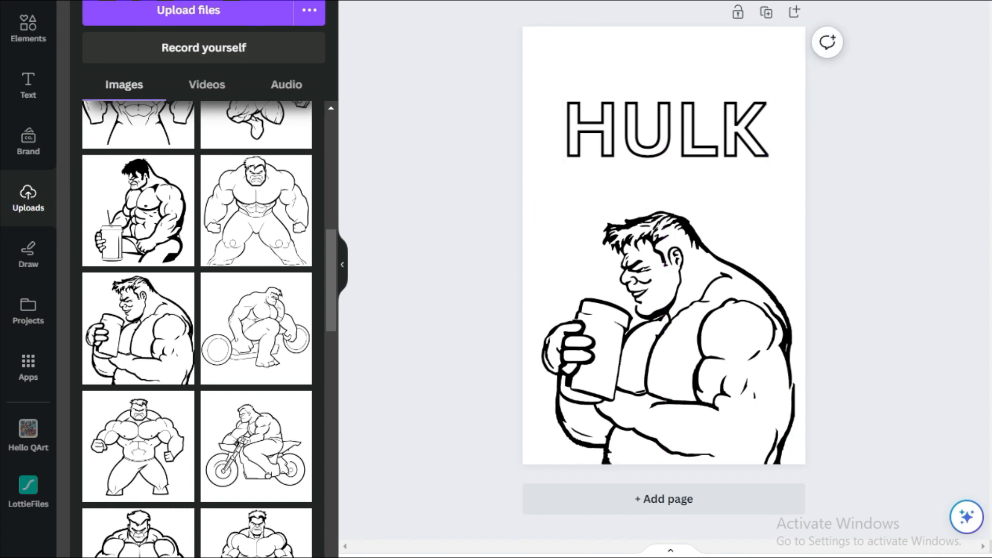
{"action": "left_click", "coordinate": [951, 1]}
{"action": "left_click", "coordinate": [769, 314]}
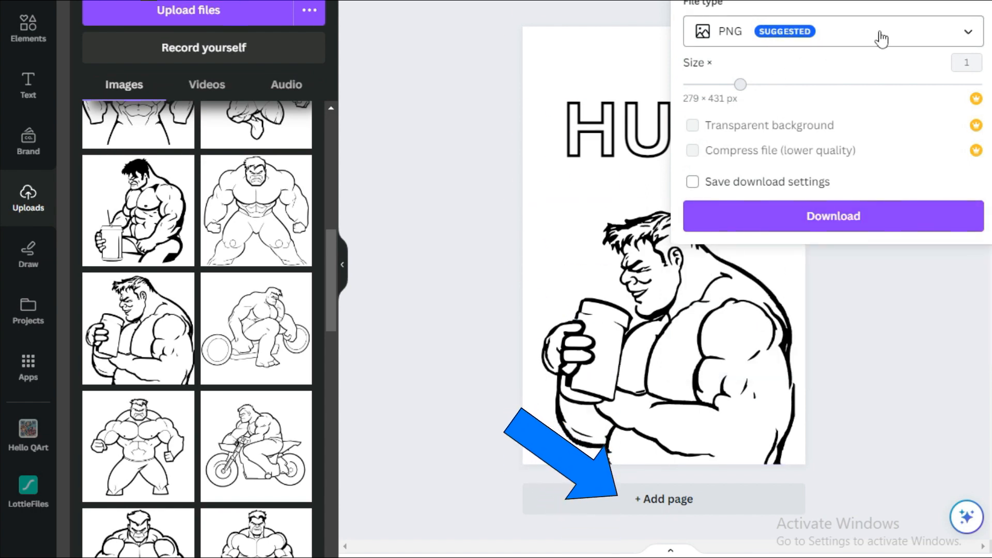
{"action": "left_click", "coordinate": [881, 39]}
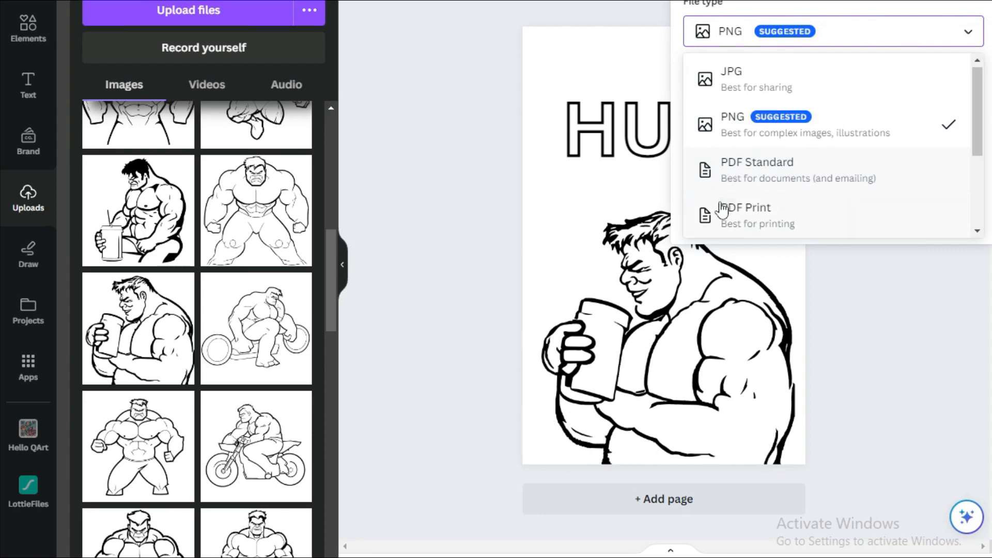
{"action": "left_click", "coordinate": [727, 233]}
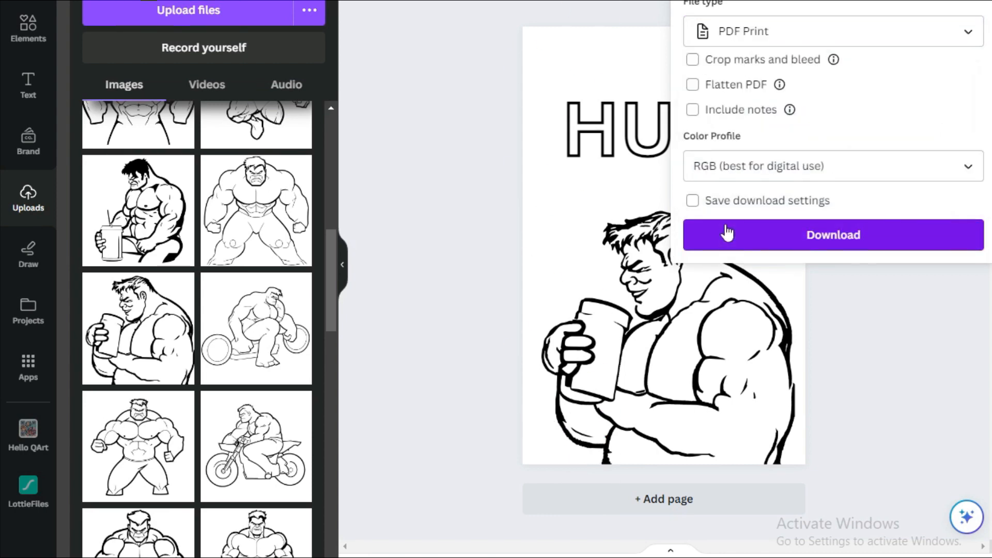
{"action": "left_click", "coordinate": [791, 239]}
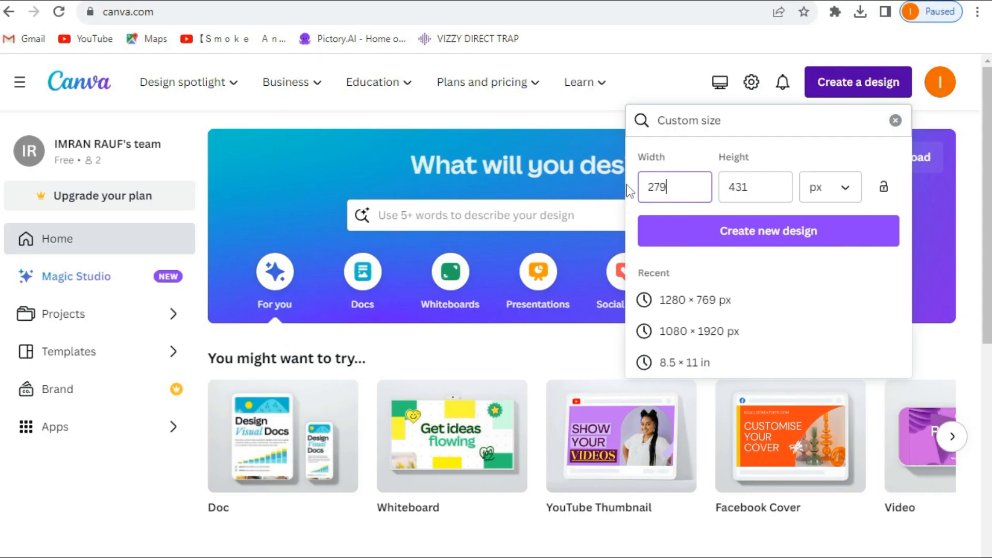
Create a new custom-size design of 2000 × 2000 px.
{"action": "key", "text": "BackSpace"}
{"action": "type", "text": "8"}
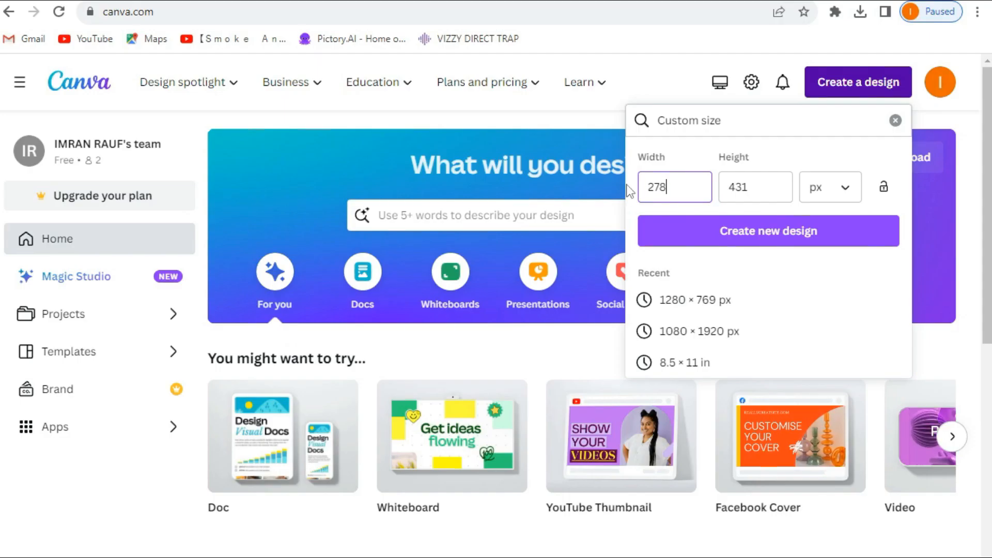
{"action": "key", "text": "BackSpace"}
{"action": "key", "text": "BackSpace"}
{"action": "key", "text": "BackSpace"}
{"action": "type", "text": "2000"}
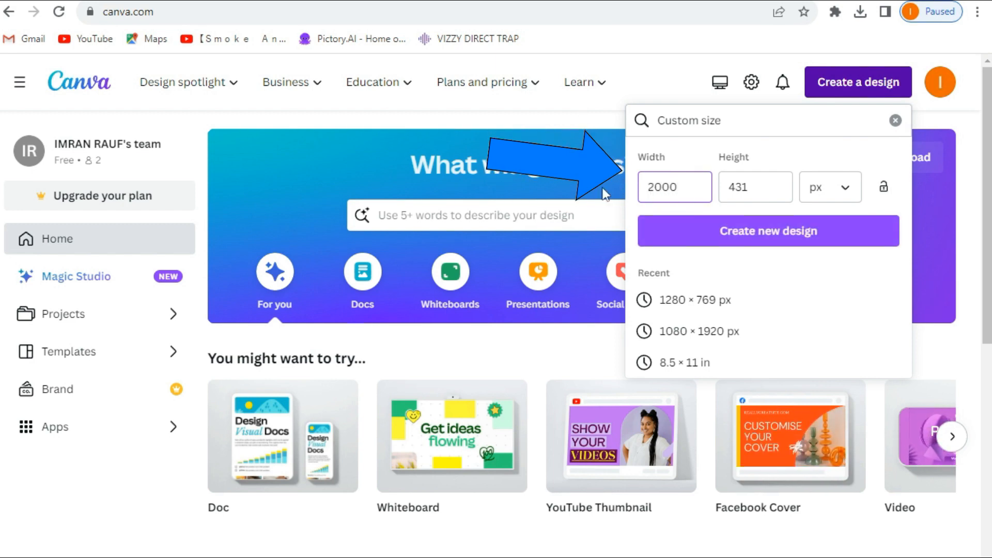
{"action": "double_click", "coordinate": [773, 182]}
{"action": "type", "text": "2"}
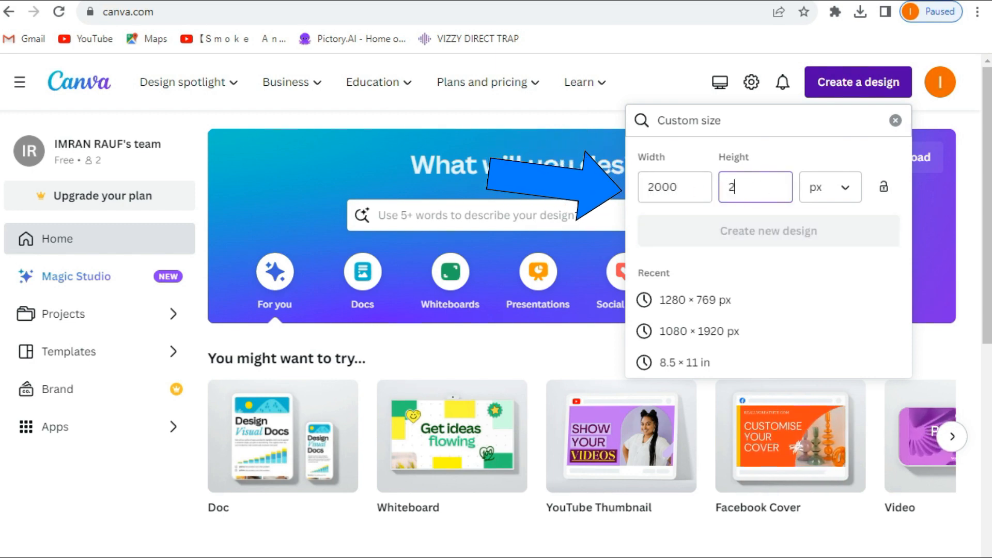
{"action": "type", "text": "000"}
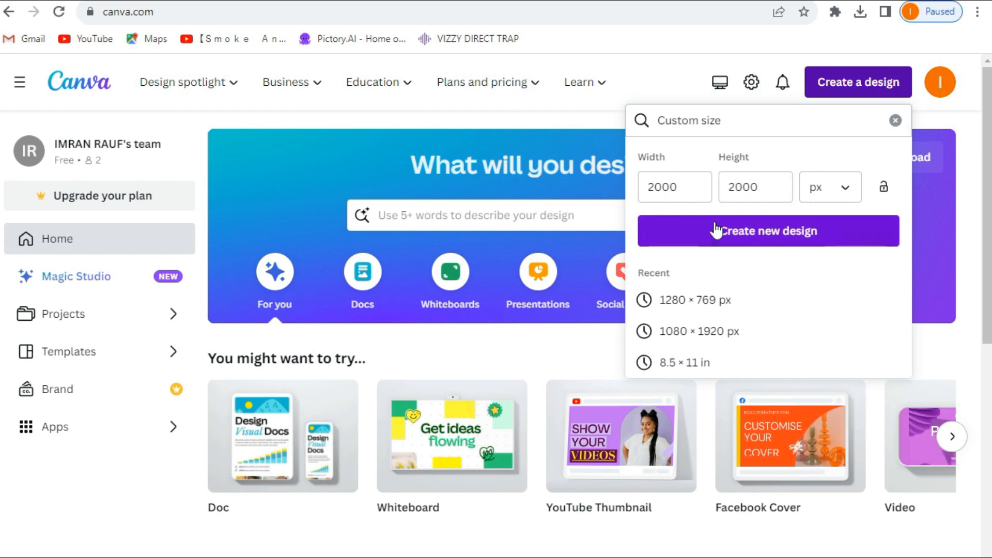
{"action": "left_click", "coordinate": [717, 230]}
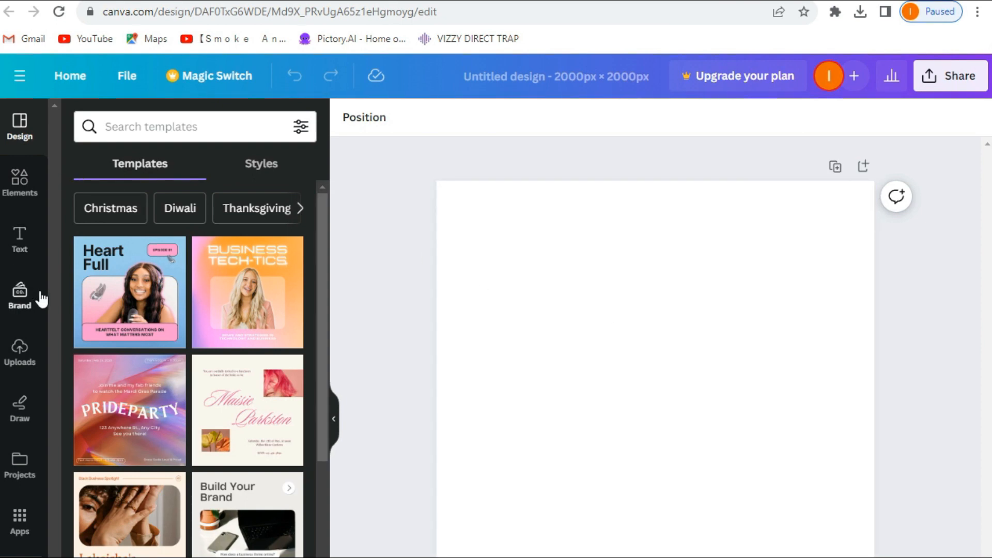
{"action": "left_click", "coordinate": [34, 355]}
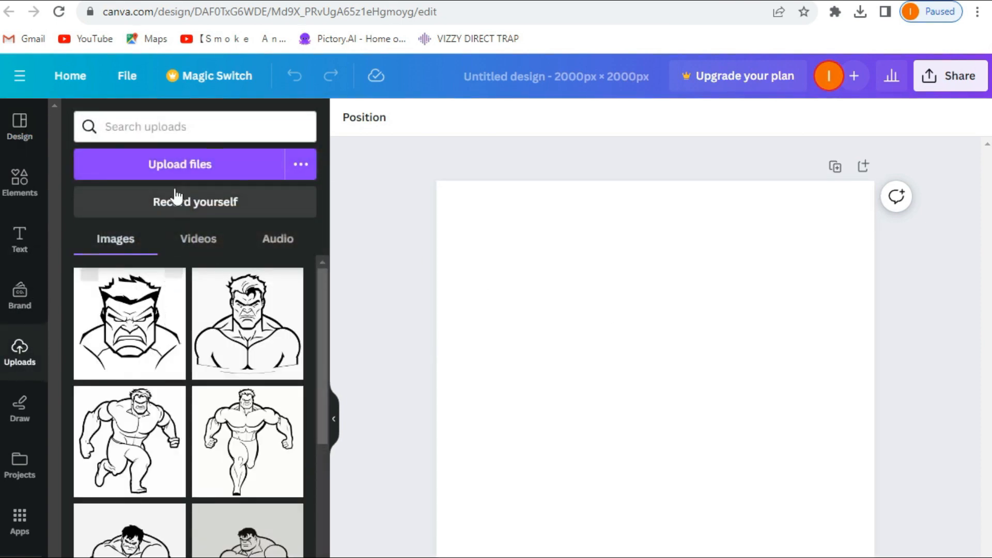
{"action": "left_click", "coordinate": [174, 170]}
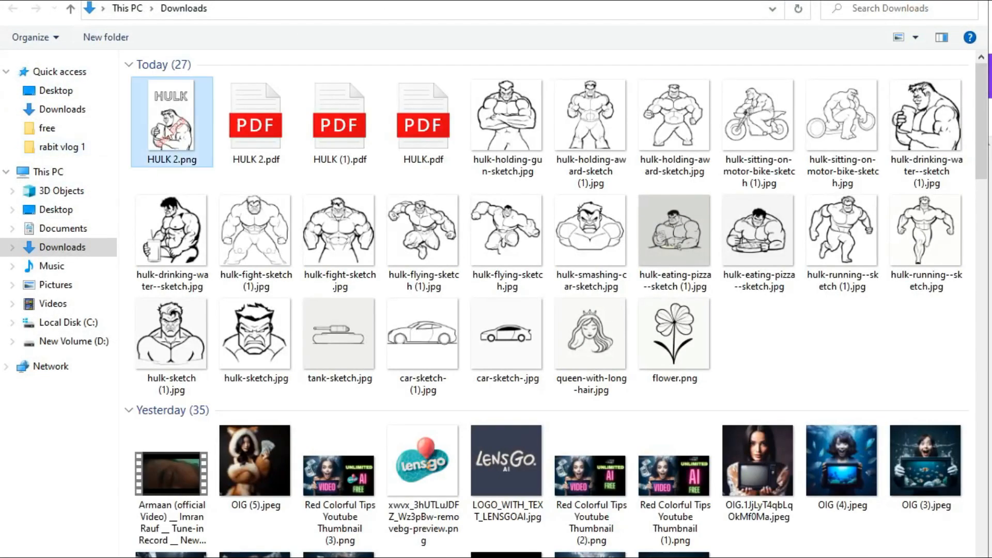
{"action": "key", "text": "Escape"}
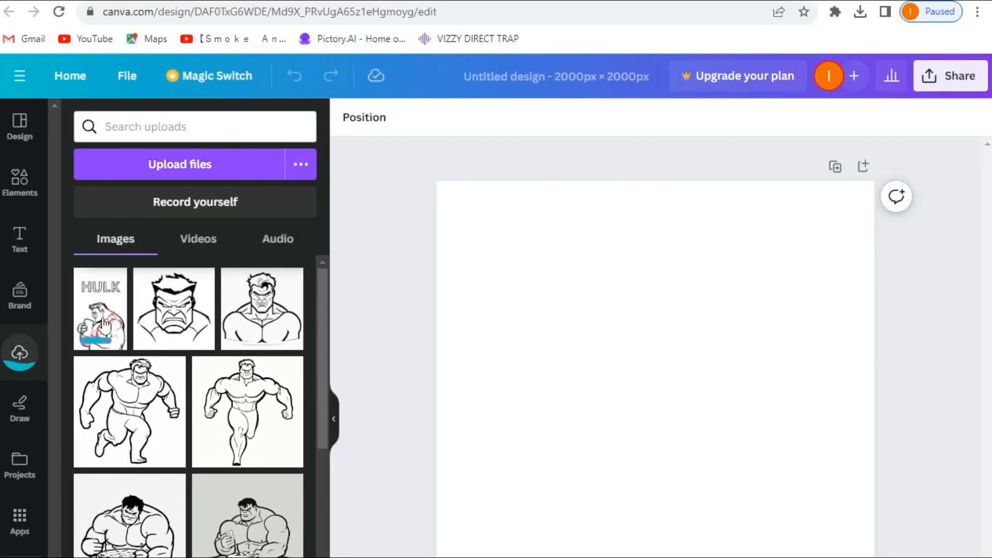
{"action": "left_click", "coordinate": [104, 326]}
{"action": "left_click_drag", "start_coordinate": [579, 282], "coordinate": [209, 214]}
{"action": "left_click_drag", "start_coordinate": [579, 332], "coordinate": [672, 456]}
{"action": "mouse_move", "coordinate": [590, 316]}
{"action": "left_mouse_down"}
{"action": "mouse_move", "coordinate": [581, 315]}
{"action": "mouse_move", "coordinate": [584, 326]}
{"action": "left_mouse_up"}
{"action": "left_click_drag", "start_coordinate": [511, 170], "coordinate": [367, 184]}
{"action": "left_click_drag", "start_coordinate": [660, 525], "coordinate": [738, 503]}
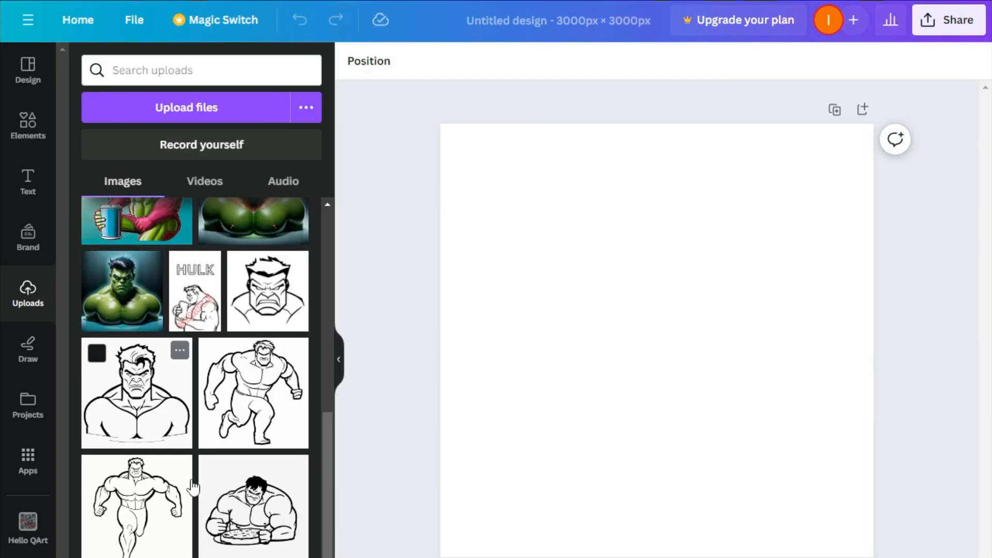
Add the hulk drinking sketch from the uploads to the blank square canvas.
{"action": "scroll", "coordinate": [193, 486], "scroll_direction": "down", "scroll_amount": 4}
{"action": "scroll", "coordinate": [192, 486], "scroll_direction": "down", "scroll_amount": 5}
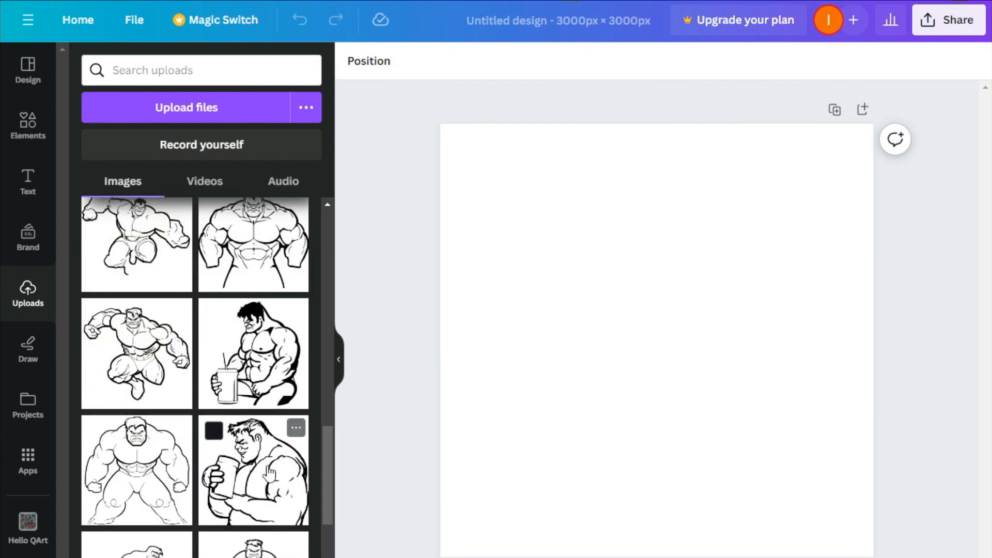
{"action": "left_click", "coordinate": [242, 465]}
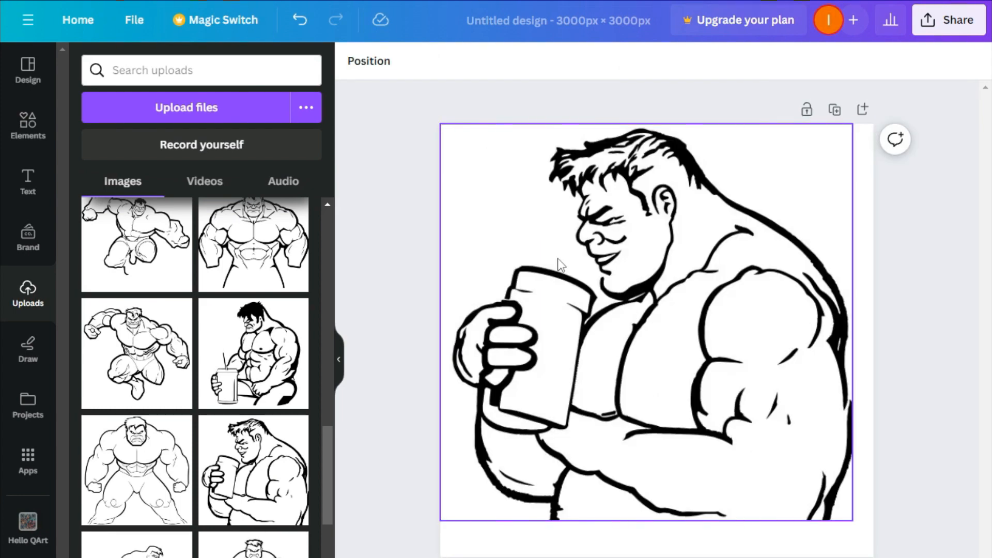
Add a heading reading SAMPLE over the sketch and enlarge it near the top.
{"action": "left_click", "coordinate": [30, 187]}
{"action": "left_click", "coordinate": [115, 262]}
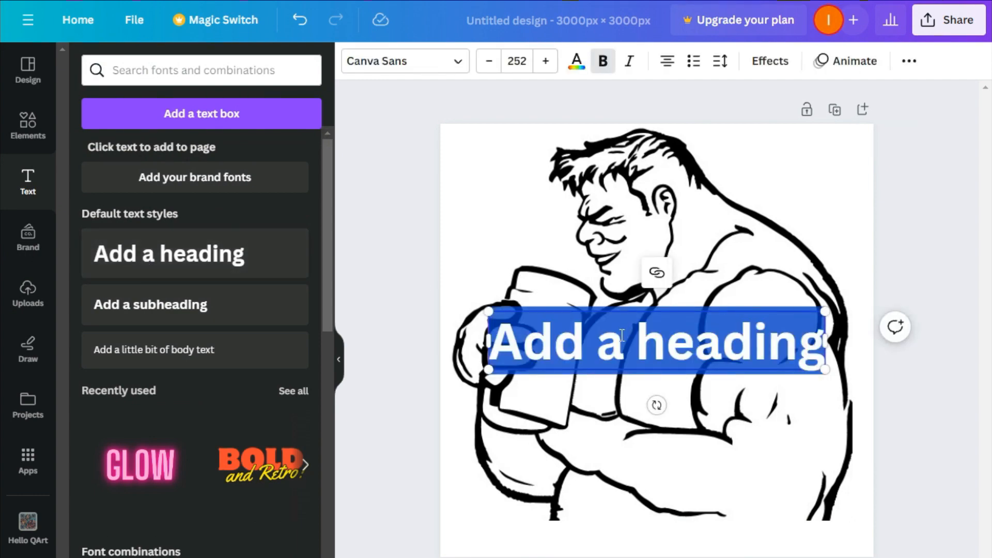
{"action": "type", "text": "SAMPLE"}
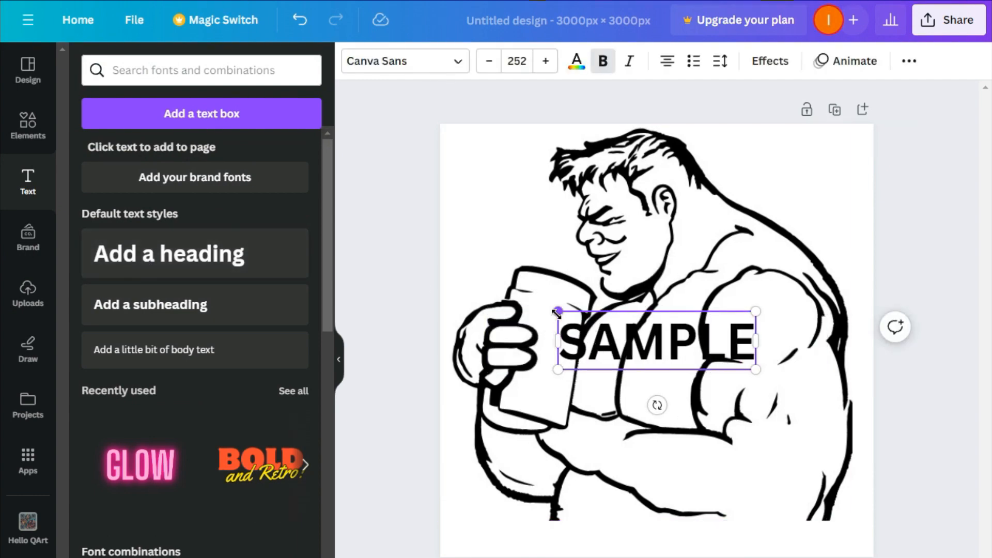
{"action": "left_click_drag", "start_coordinate": [557, 311], "coordinate": [468, 285]}
{"action": "left_click", "coordinate": [805, 230]}
{"action": "left_click_drag", "start_coordinate": [653, 345], "coordinate": [740, 217]}
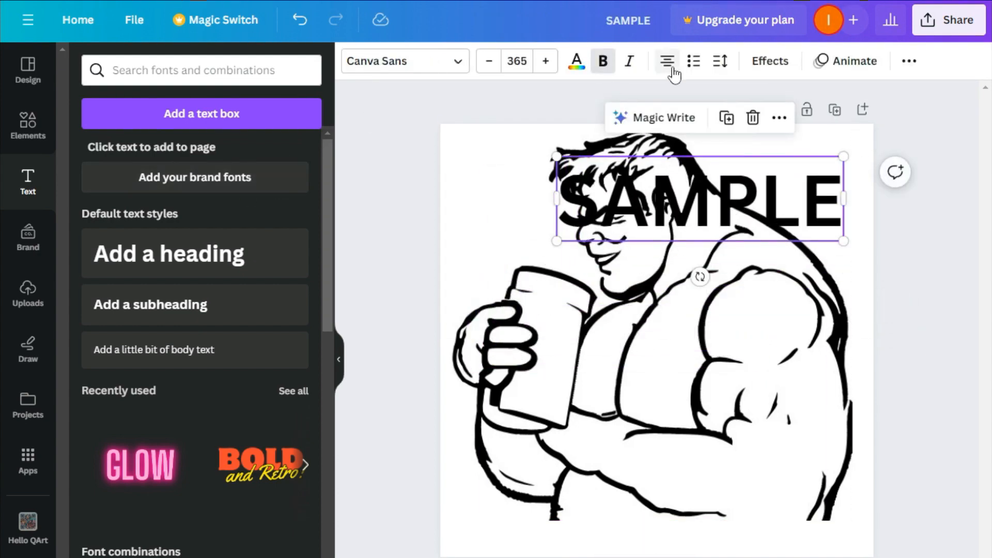
Apply the Hollow text effect to SAMPLE and move it to the middle of the sketch.
{"action": "left_click", "coordinate": [771, 61]}
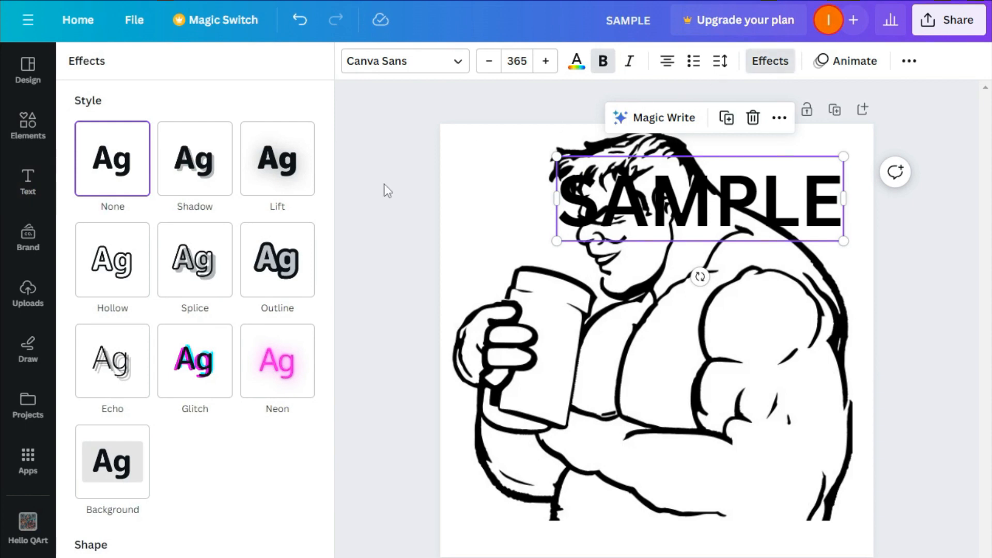
{"action": "left_click", "coordinate": [110, 271]}
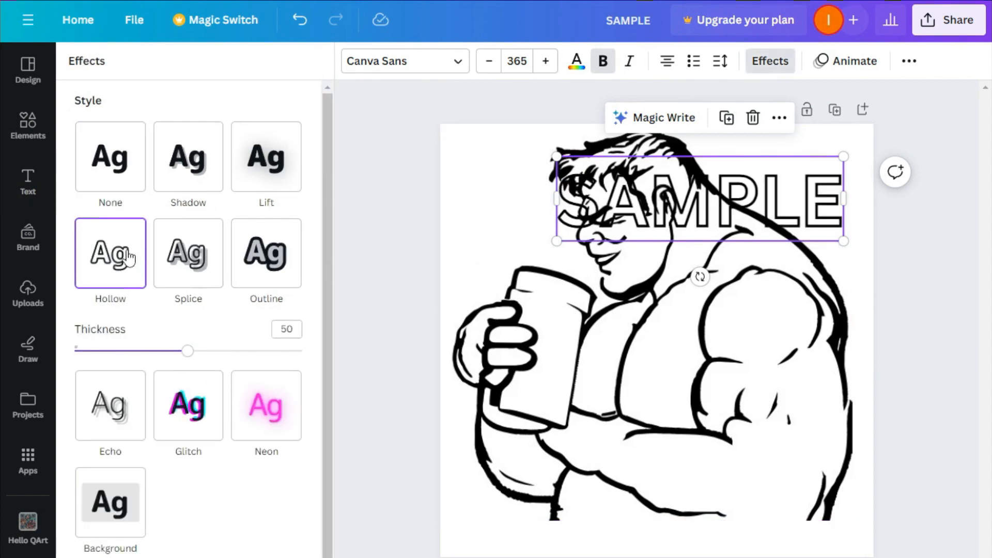
{"action": "left_click", "coordinate": [266, 253]}
{"action": "left_click", "coordinate": [188, 256]}
{"action": "left_click", "coordinate": [131, 266]}
{"action": "left_click_drag", "start_coordinate": [693, 276], "coordinate": [692, 305]}
Change the SAMPLE text colour to red.
{"action": "left_click", "coordinate": [577, 60]}
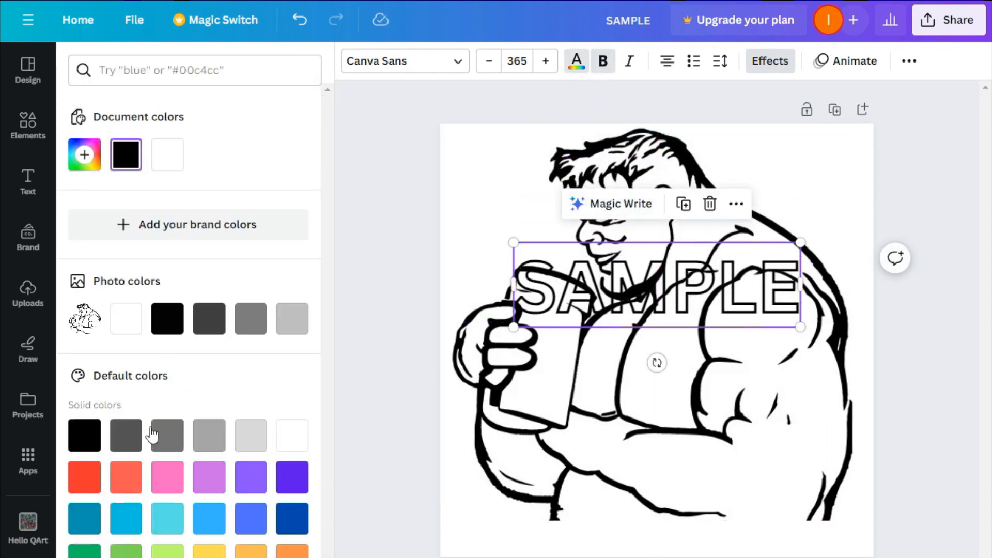
{"action": "left_click", "coordinate": [83, 476]}
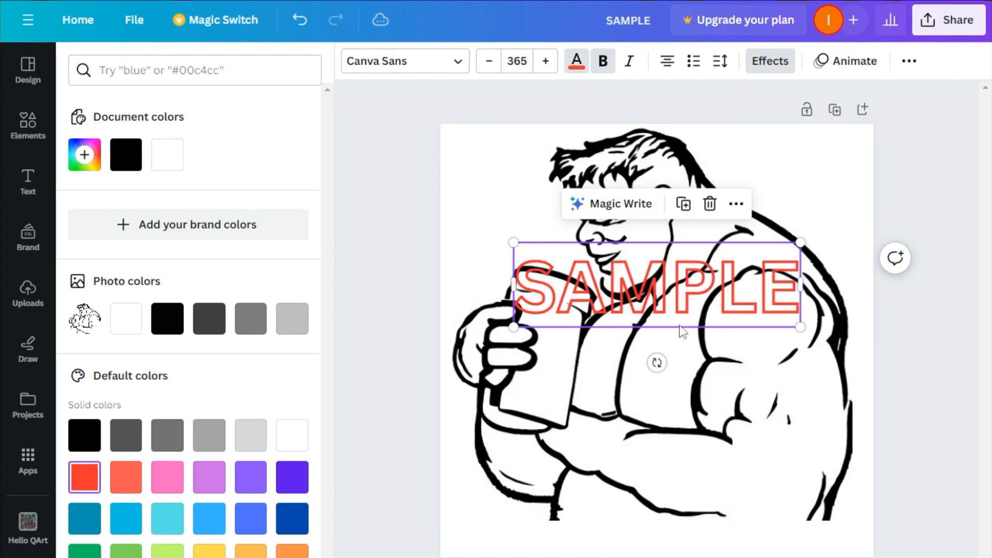
Rotate SAMPLE diagonally and enlarge it across the sketch as a watermark.
{"action": "left_click_drag", "start_coordinate": [657, 363], "coordinate": [709, 342]}
{"action": "left_click_drag", "start_coordinate": [581, 412], "coordinate": [523, 499]}
{"action": "left_click", "coordinate": [664, 304]}
{"action": "left_click", "coordinate": [664, 304]}
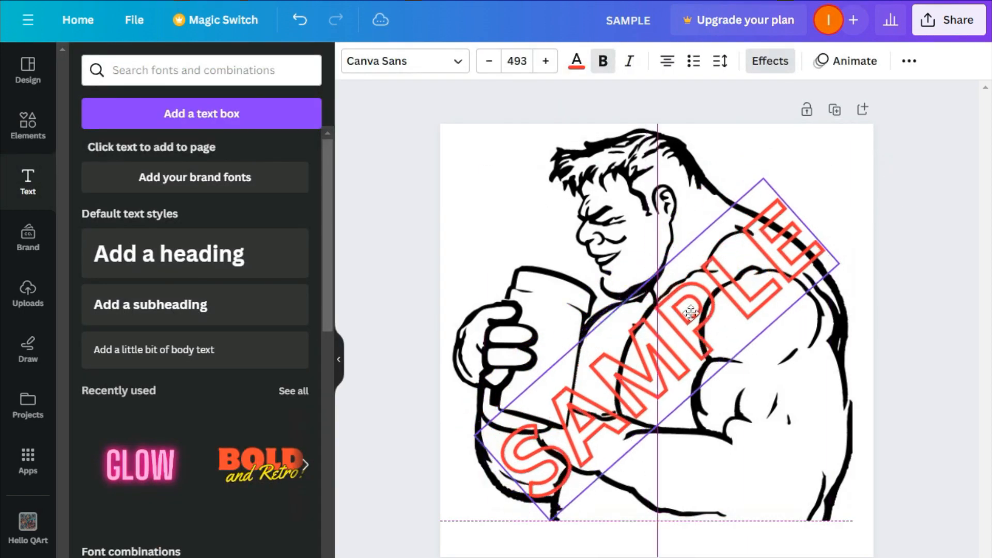
Open the download options for the watermarked sample design.
{"action": "left_click", "coordinate": [927, 23]}
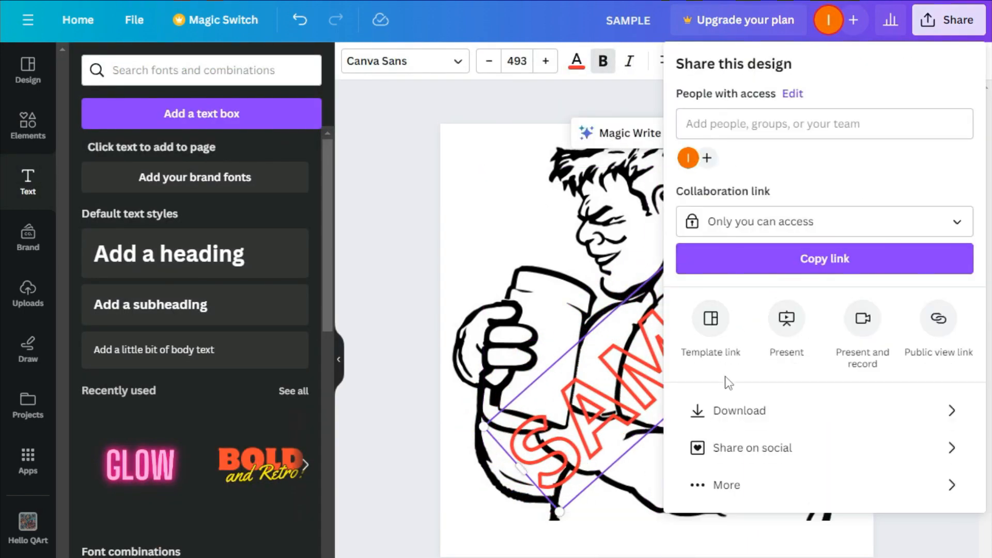
{"action": "left_click", "coordinate": [705, 414]}
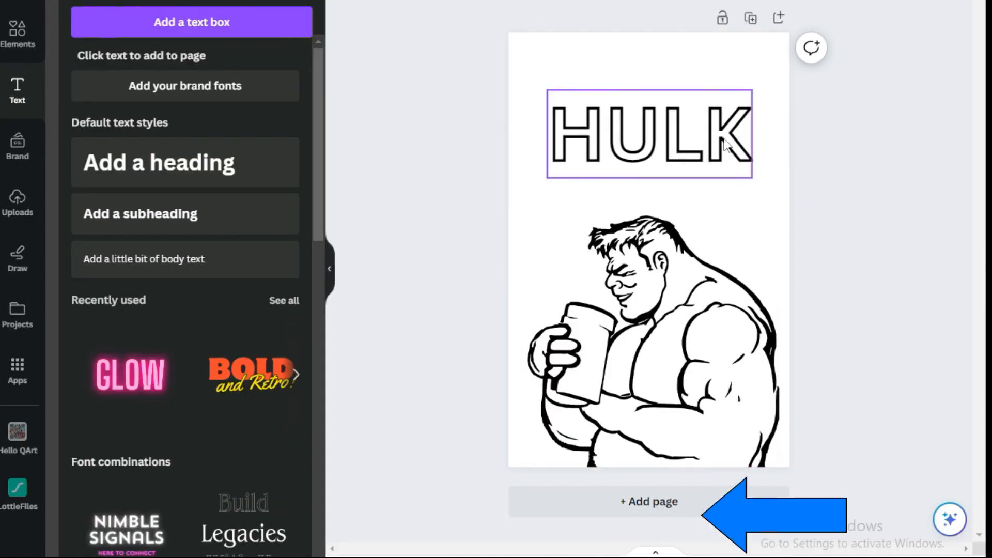
Add a second page to the HULK design and place the hulk face sketch on it.
{"action": "left_click", "coordinate": [669, 501]}
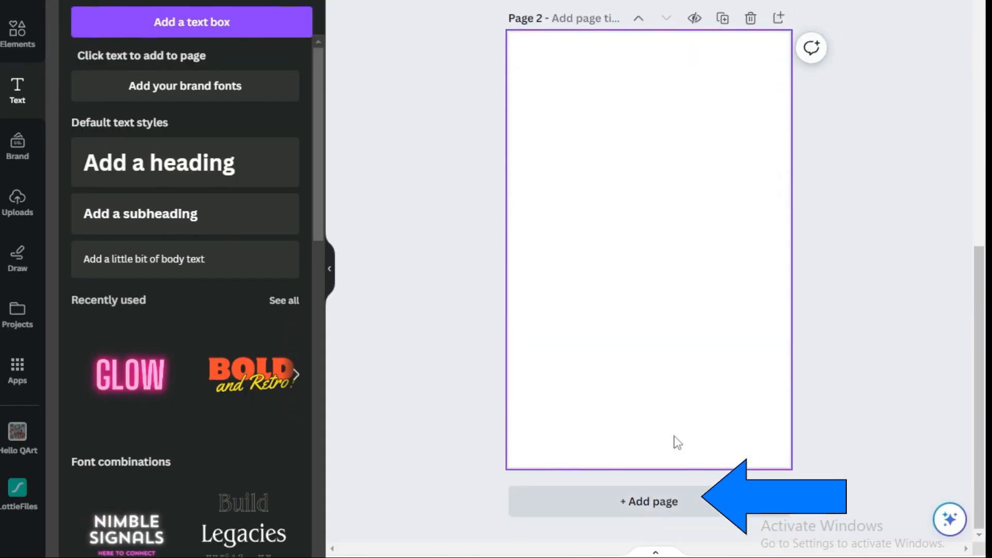
{"action": "scroll", "coordinate": [652, 161], "scroll_direction": "up", "scroll_amount": 5}
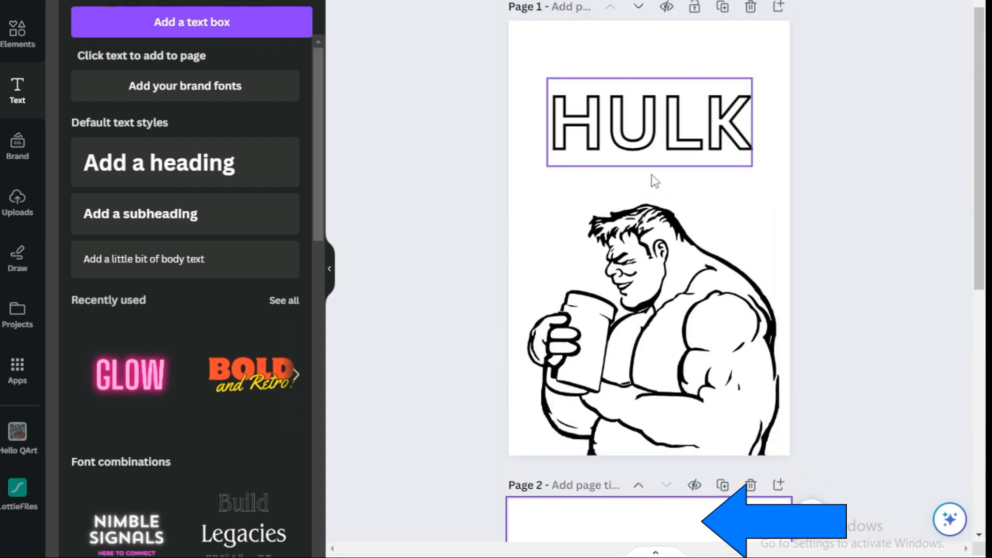
{"action": "scroll", "coordinate": [651, 184], "scroll_direction": "down", "scroll_amount": 4}
{"action": "scroll", "coordinate": [652, 174], "scroll_direction": "down", "scroll_amount": 3}
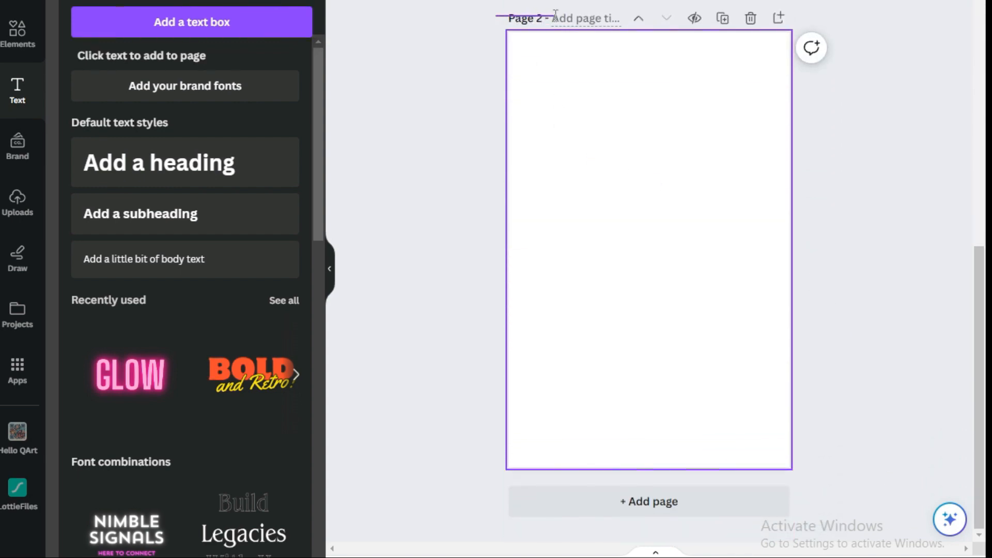
{"action": "left_click", "coordinate": [23, 216]}
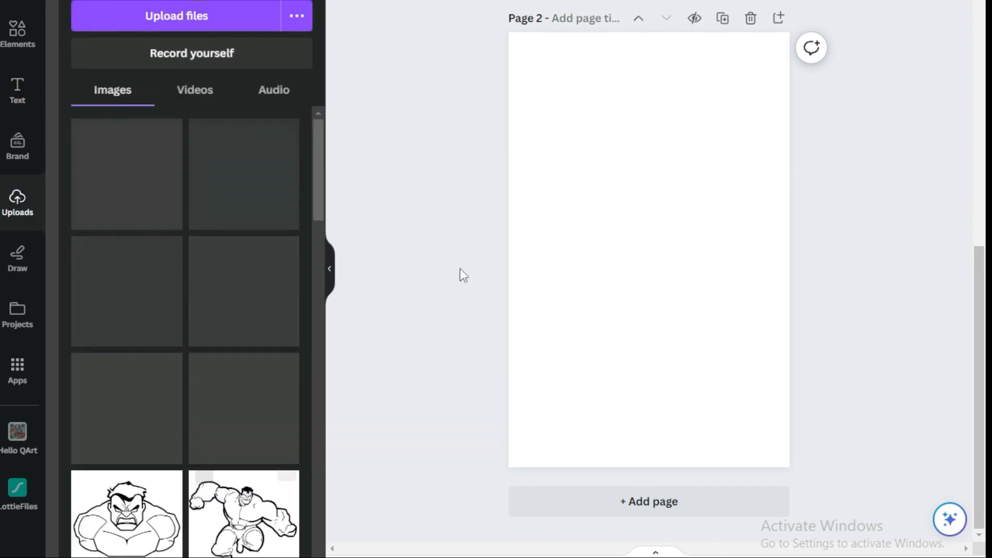
{"action": "scroll", "coordinate": [444, 268], "scroll_direction": "up", "scroll_amount": 10}
{"action": "scroll", "coordinate": [463, 268], "scroll_direction": "down", "scroll_amount": 10}
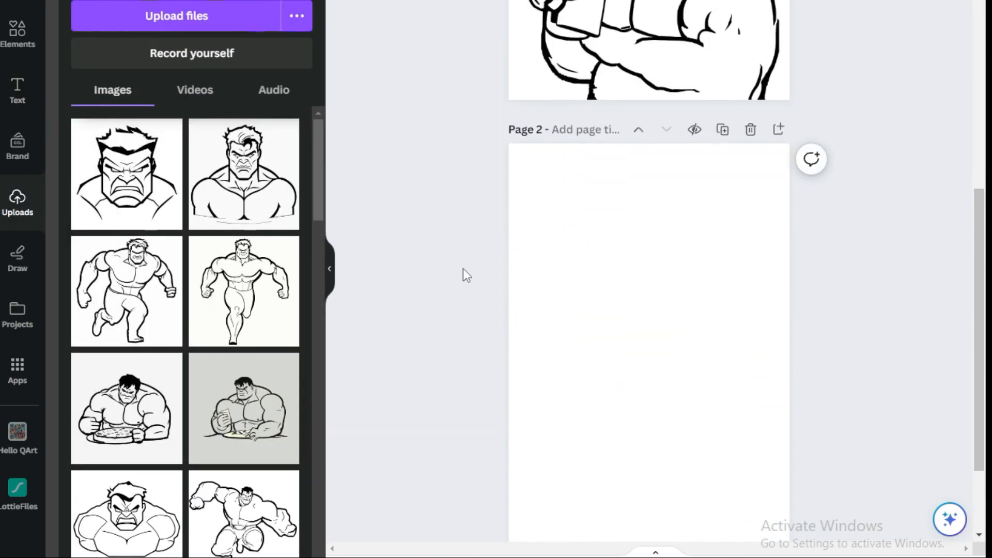
{"action": "left_click_drag", "start_coordinate": [101, 202], "coordinate": [577, 230]}
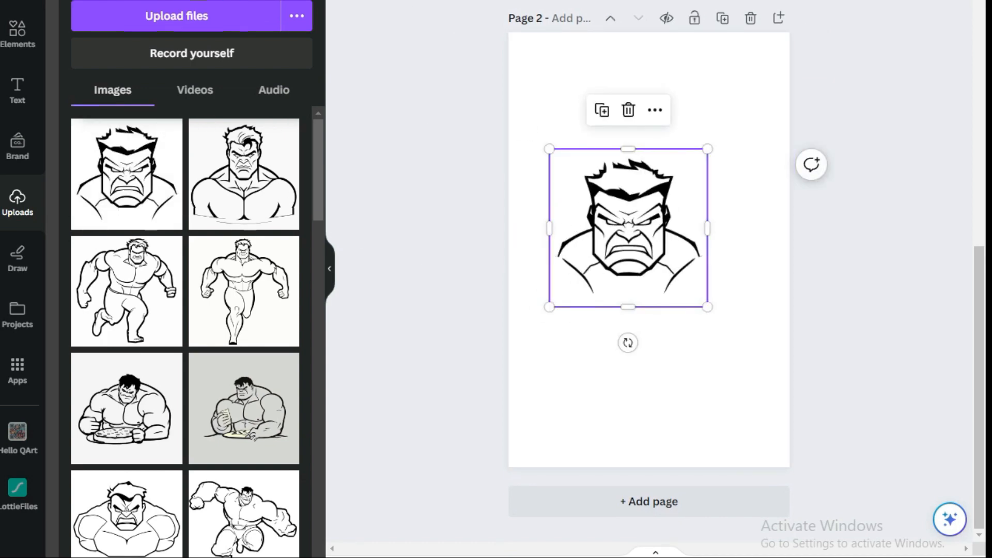
Set the second page's background to light gray.
{"action": "left_click", "coordinate": [666, 366]}
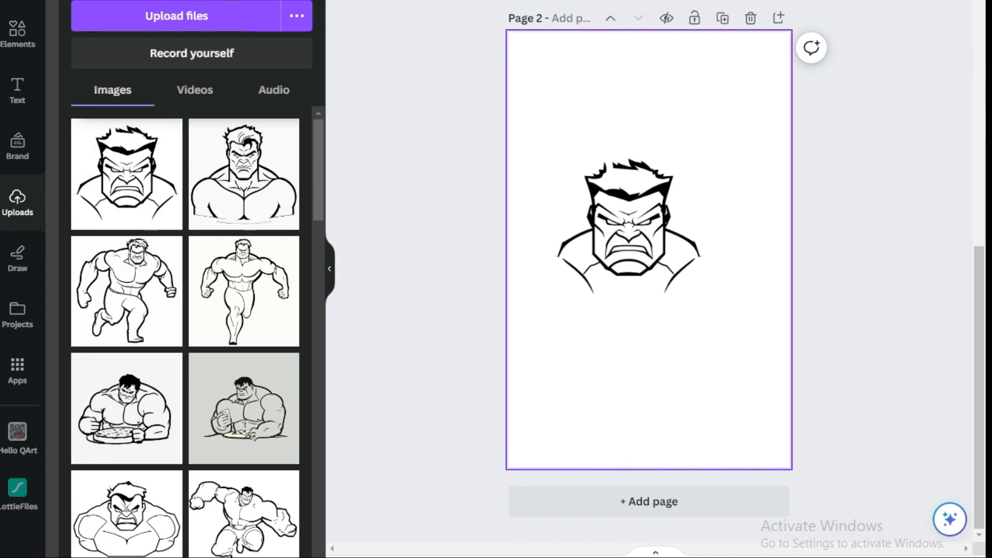
{"action": "left_click", "coordinate": [345, 1]}
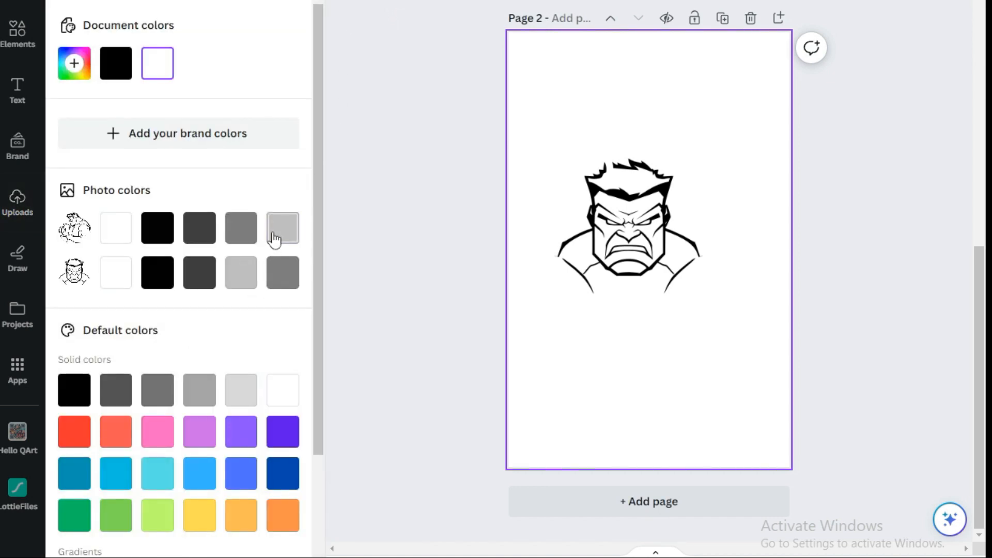
{"action": "left_click", "coordinate": [274, 239]}
Enlarge the hulk face sketch to span the page width and move it to the lower part.
{"action": "left_click", "coordinate": [688, 305]}
{"action": "left_click_drag", "start_coordinate": [706, 309], "coordinate": [684, 364]}
{"action": "left_click_drag", "start_coordinate": [526, 190], "coordinate": [443, 155]}
{"action": "left_click_drag", "start_coordinate": [610, 270], "coordinate": [639, 290]}
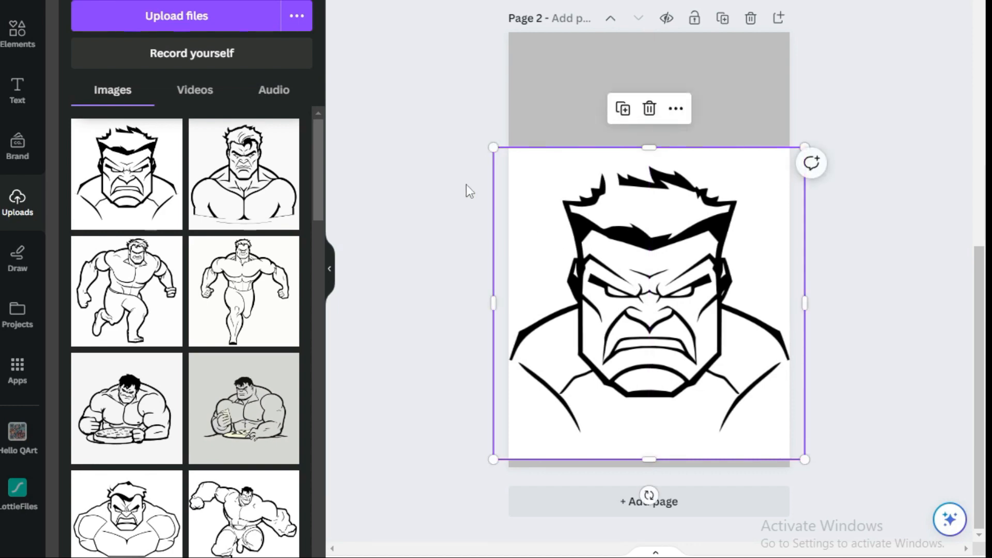
{"action": "left_click", "coordinate": [445, 202]}
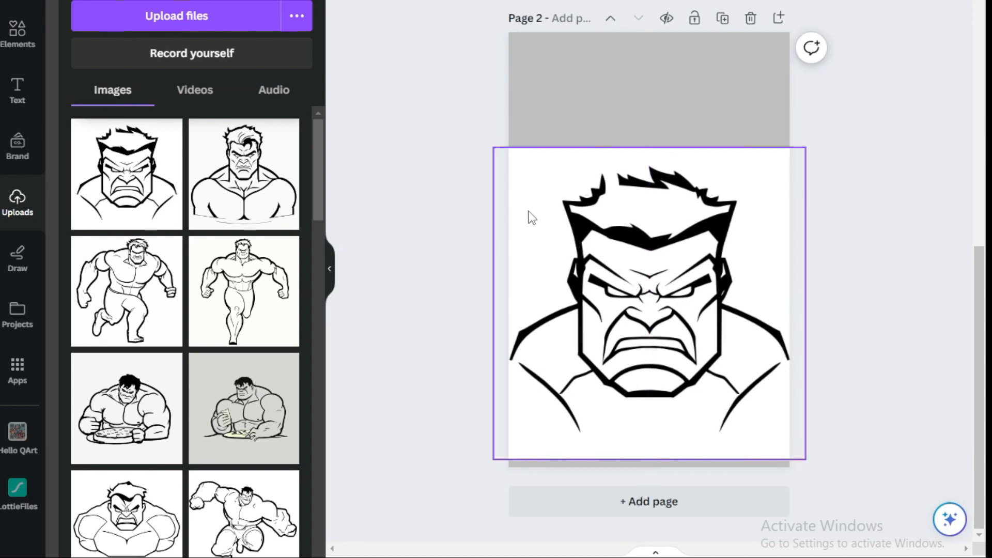
Copy the HULK title from page 1 and paste it at the top of page 2, above the face sketch.
{"action": "scroll", "coordinate": [532, 218], "scroll_direction": "up", "scroll_amount": 9}
{"action": "left_click", "coordinate": [603, 144]}
{"action": "right_click", "coordinate": [603, 144]}
{"action": "left_click", "coordinate": [631, 163]}
{"action": "scroll", "coordinate": [546, 219], "scroll_direction": "down", "scroll_amount": 8}
{"action": "right_click", "coordinate": [569, 154]}
{"action": "left_click", "coordinate": [615, 237]}
{"action": "left_click", "coordinate": [488, 213]}
{"action": "left_click_drag", "start_coordinate": [642, 219], "coordinate": [643, 174]}
{"action": "left_click", "coordinate": [522, 165]}
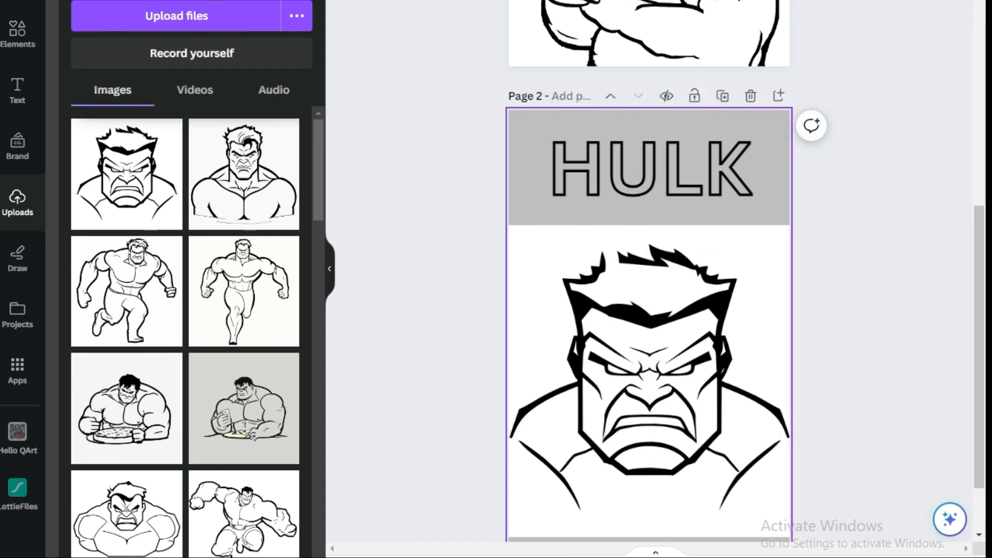
Change page 2's background to white and nudge the HULK title slightly down.
{"action": "left_click", "coordinate": [342, 1]}
{"action": "left_click", "coordinate": [286, 404]}
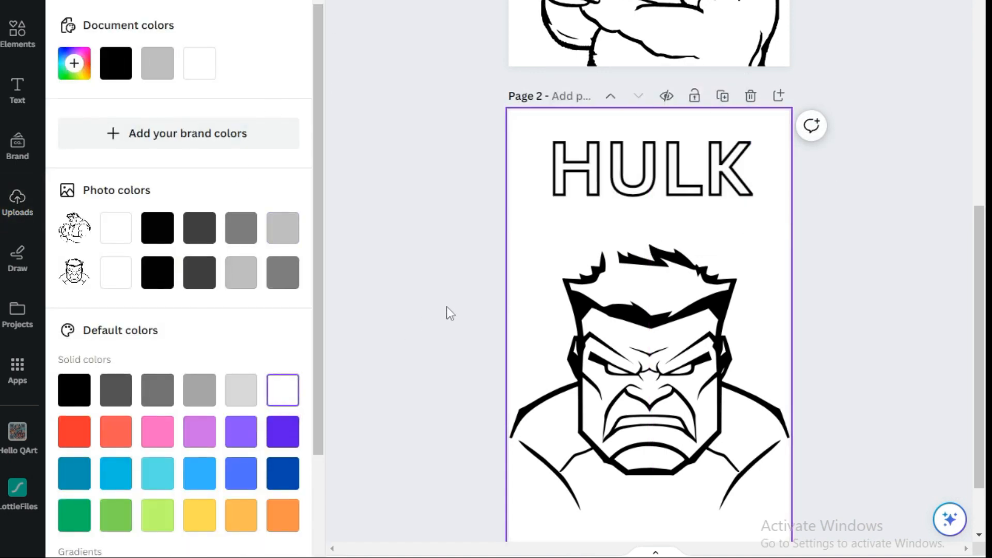
{"action": "left_click", "coordinate": [461, 308]}
{"action": "left_click", "coordinate": [603, 191]}
{"action": "left_click_drag", "start_coordinate": [604, 191], "coordinate": [611, 208]}
{"action": "left_click", "coordinate": [476, 239]}
{"action": "scroll", "coordinate": [476, 240], "scroll_direction": "down", "scroll_amount": 2}
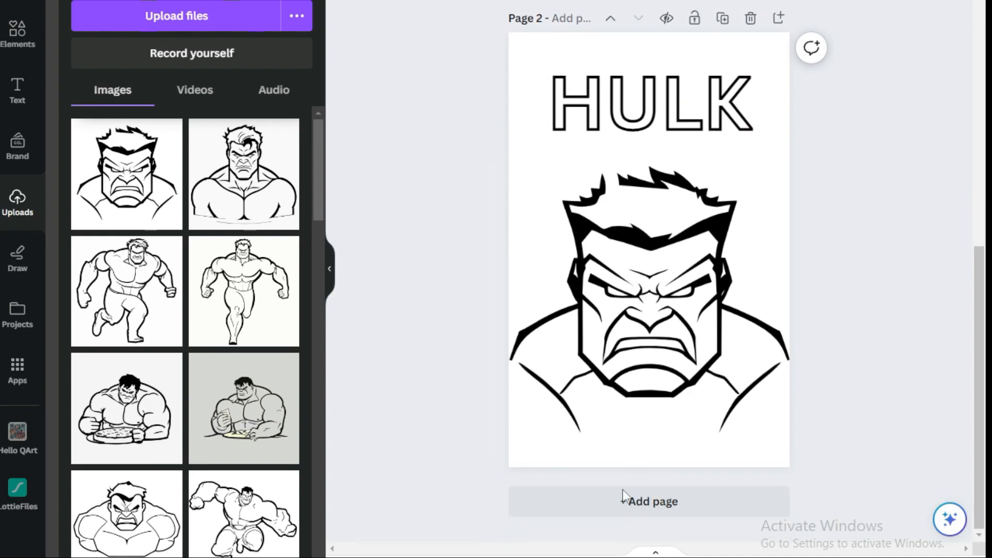
Add a third page and place the muscular hulk bust sketch on it, enlarged across the lower part of the page.
{"action": "left_click", "coordinate": [639, 504]}
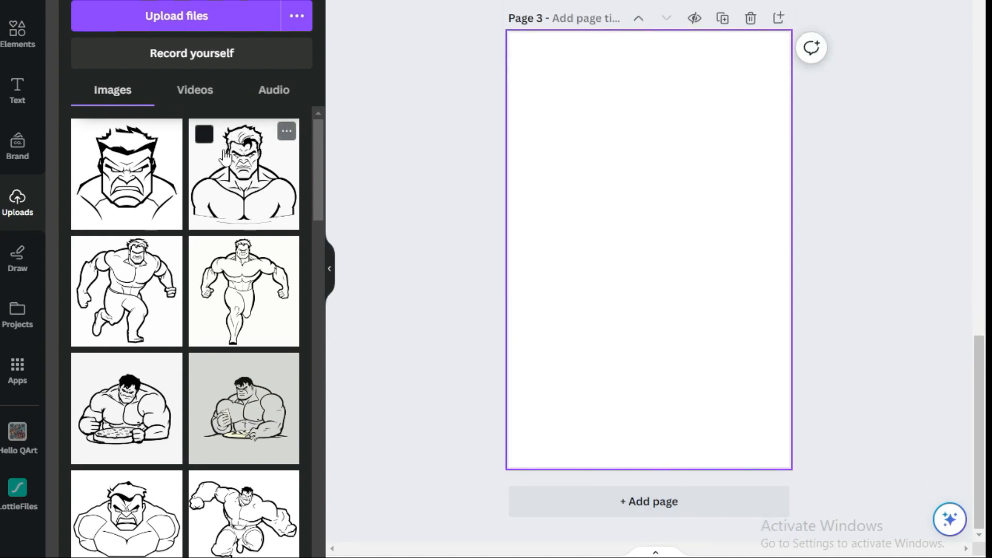
{"action": "left_click_drag", "start_coordinate": [227, 192], "coordinate": [612, 393]}
{"action": "left_click_drag", "start_coordinate": [716, 290], "coordinate": [821, 188]}
{"action": "left_click_drag", "start_coordinate": [685, 360], "coordinate": [656, 386]}
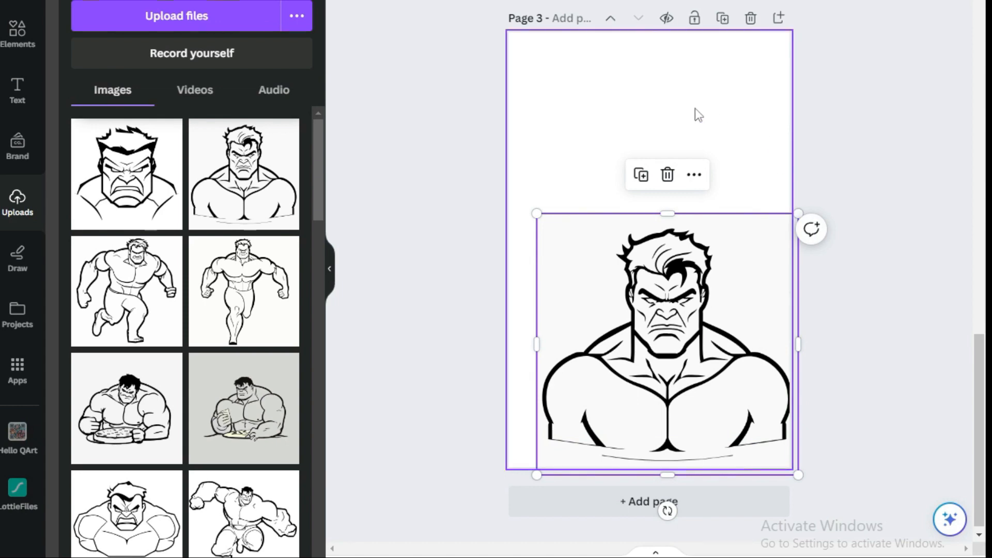
{"action": "left_click_drag", "start_coordinate": [707, 369], "coordinate": [696, 349]}
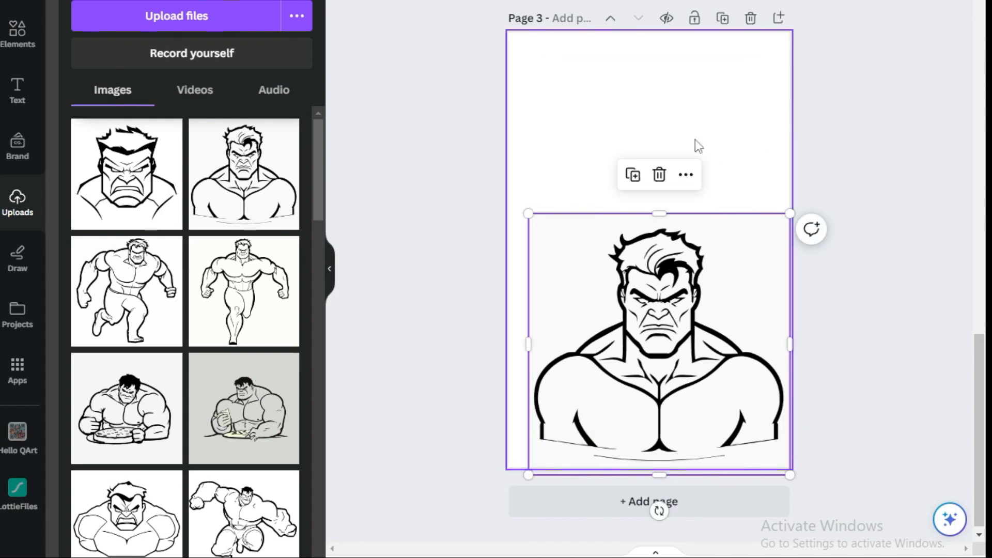
{"action": "left_click_drag", "start_coordinate": [703, 243], "coordinate": [693, 243]}
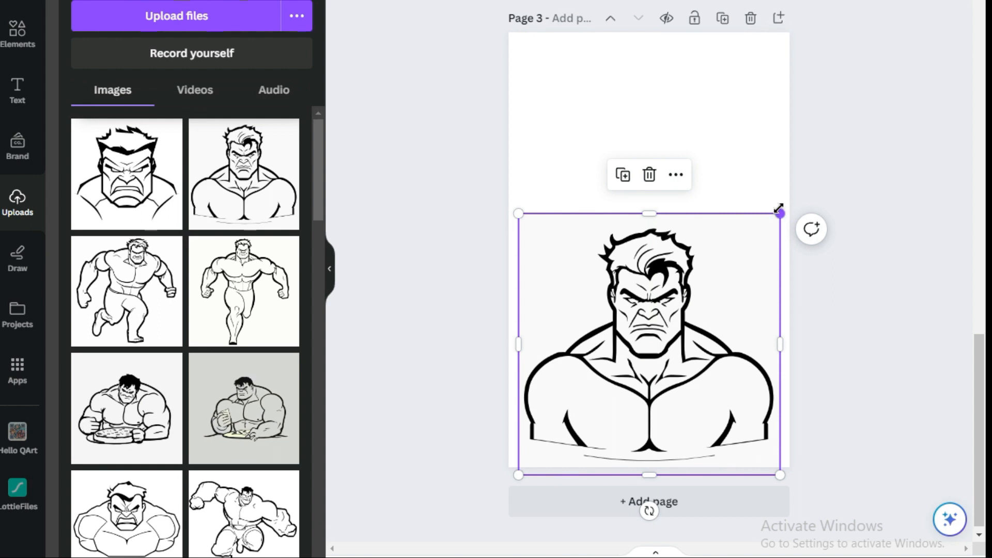
{"action": "left_click_drag", "start_coordinate": [779, 212], "coordinate": [795, 198]}
{"action": "left_click_drag", "start_coordinate": [746, 262], "coordinate": [707, 302]}
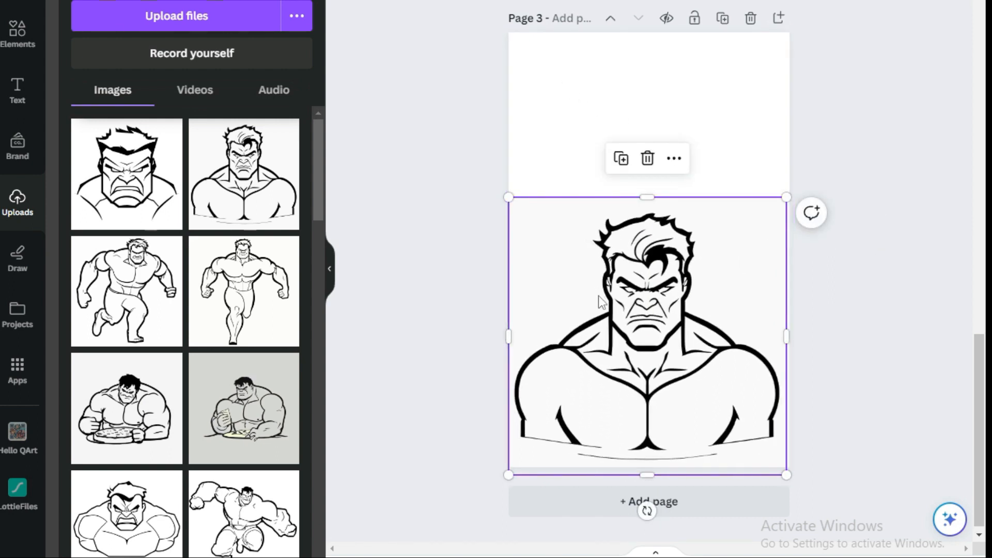
{"action": "left_click_drag", "start_coordinate": [601, 297], "coordinate": [605, 298]}
Paste the HULK title at the top of page 3.
{"action": "scroll", "coordinate": [616, 166], "scroll_direction": "up", "scroll_amount": 4}
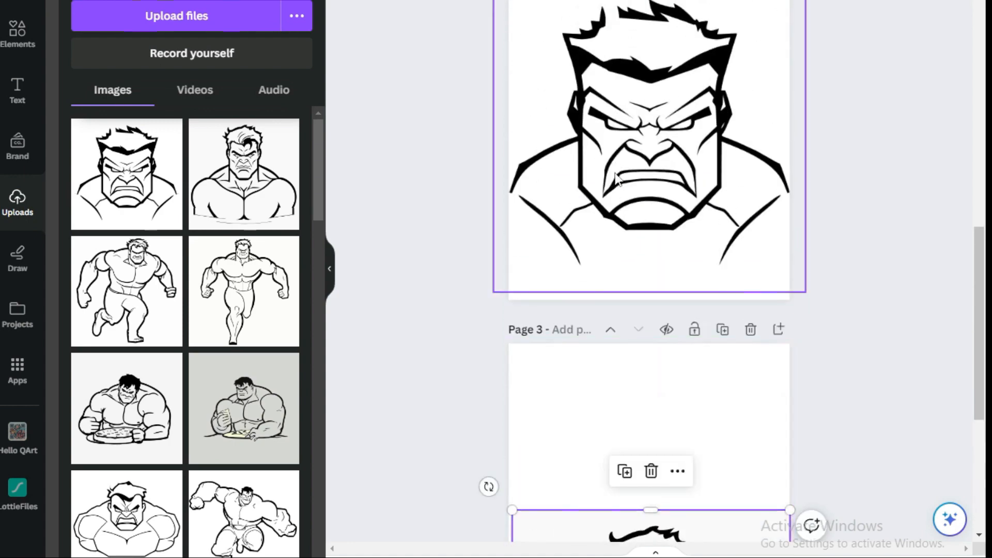
{"action": "scroll", "coordinate": [600, 301], "scroll_direction": "down", "scroll_amount": 3}
{"action": "right_click", "coordinate": [574, 175]}
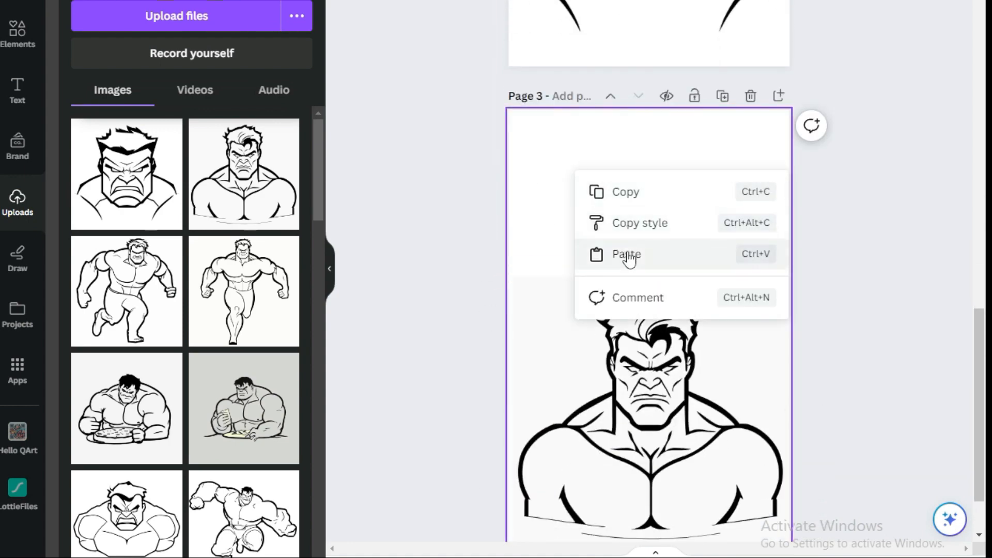
{"action": "left_click", "coordinate": [627, 255]}
{"action": "double_click", "coordinate": [654, 204]}
{"action": "left_click", "coordinate": [493, 213]}
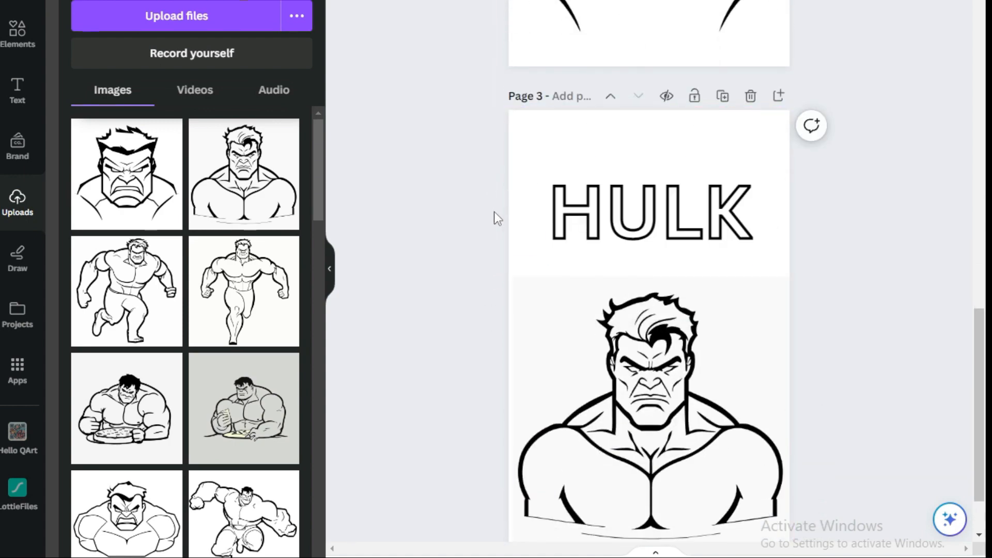
Add a fourth page and place the running hulk sketch on it, enlarged to fill the page width.
{"action": "scroll", "coordinate": [492, 217], "scroll_direction": "down", "scroll_amount": 2}
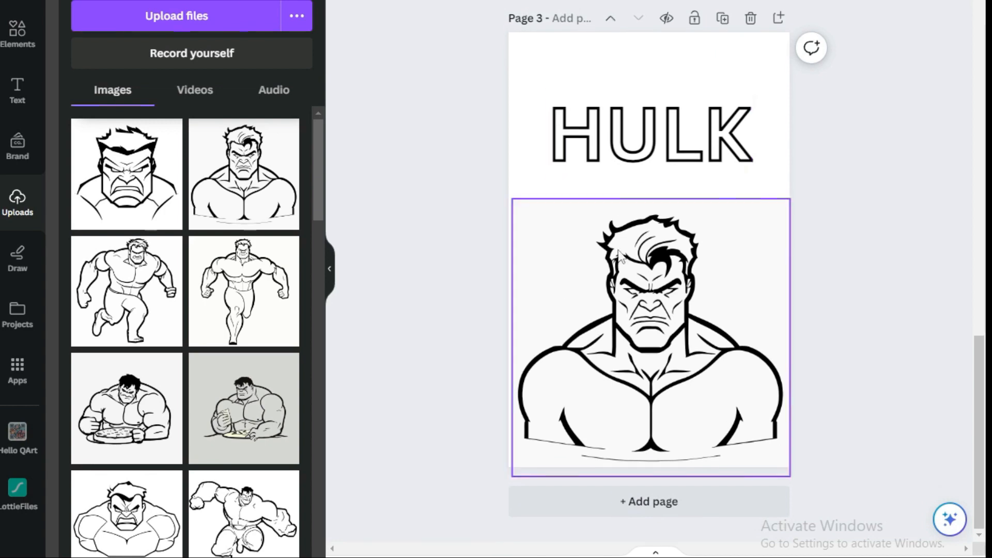
{"action": "left_click", "coordinate": [641, 507]}
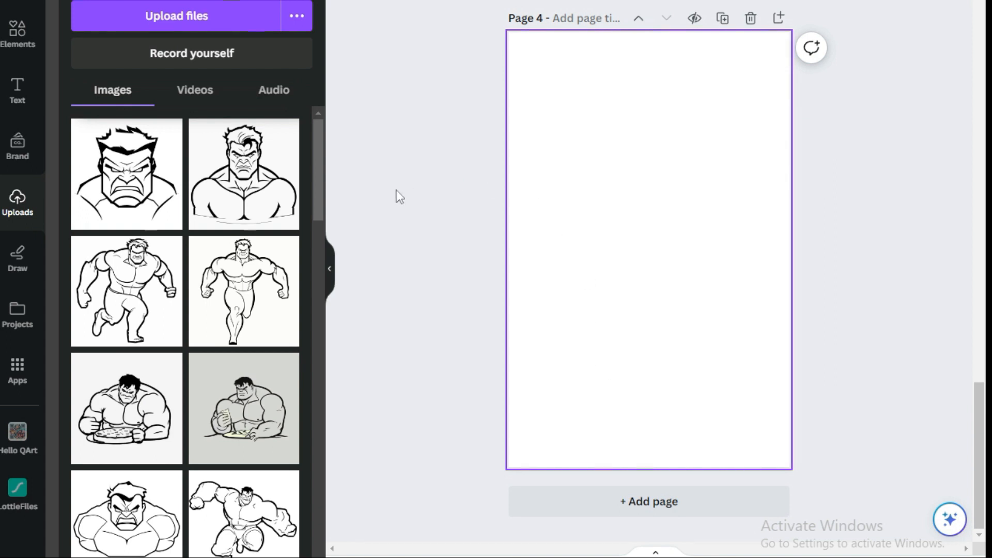
{"action": "left_click_drag", "start_coordinate": [166, 294], "coordinate": [656, 388]}
{"action": "left_click_drag", "start_coordinate": [731, 314], "coordinate": [831, 160]}
{"action": "left_click_drag", "start_coordinate": [699, 312], "coordinate": [638, 312]}
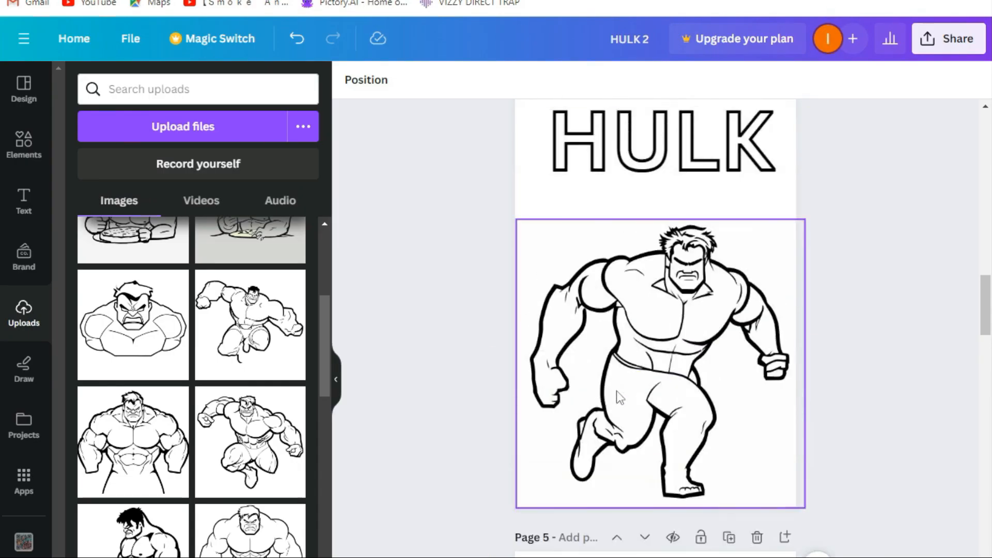
Open the download options for the design and set the file type to PDF Print.
{"action": "scroll", "coordinate": [623, 394], "scroll_direction": "up", "scroll_amount": 5}
{"action": "scroll", "coordinate": [623, 394], "scroll_direction": "up", "scroll_amount": 15}
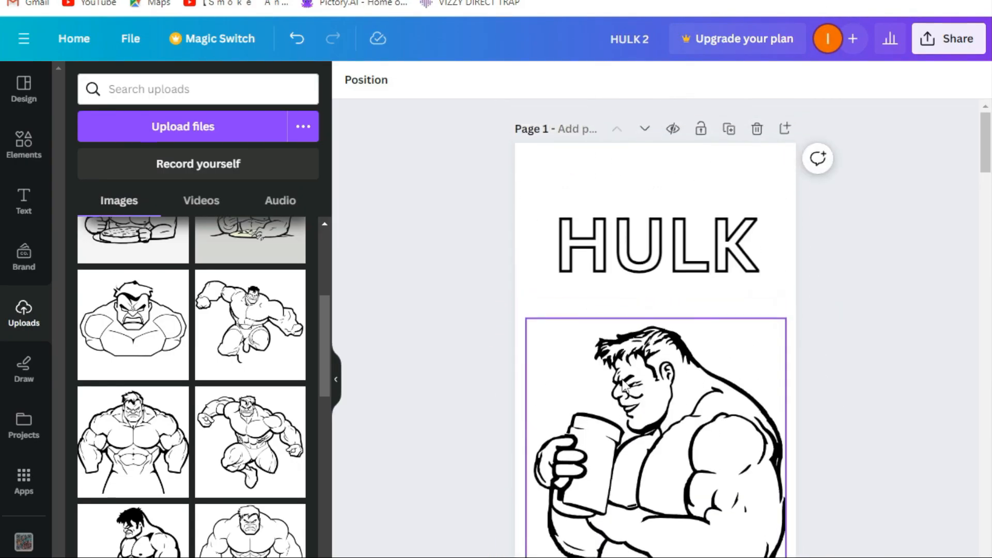
{"action": "left_click", "coordinate": [947, 40]}
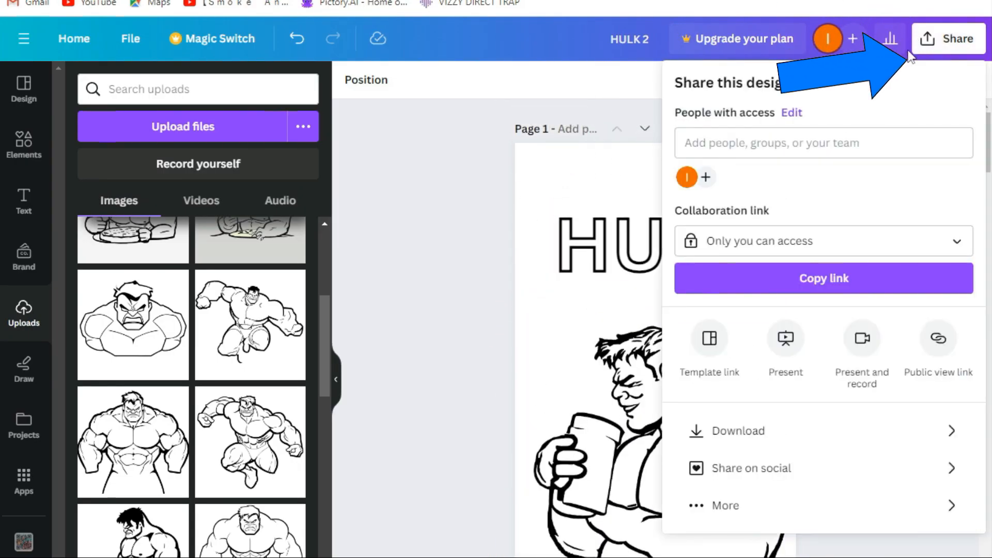
{"action": "left_click", "coordinate": [748, 432]}
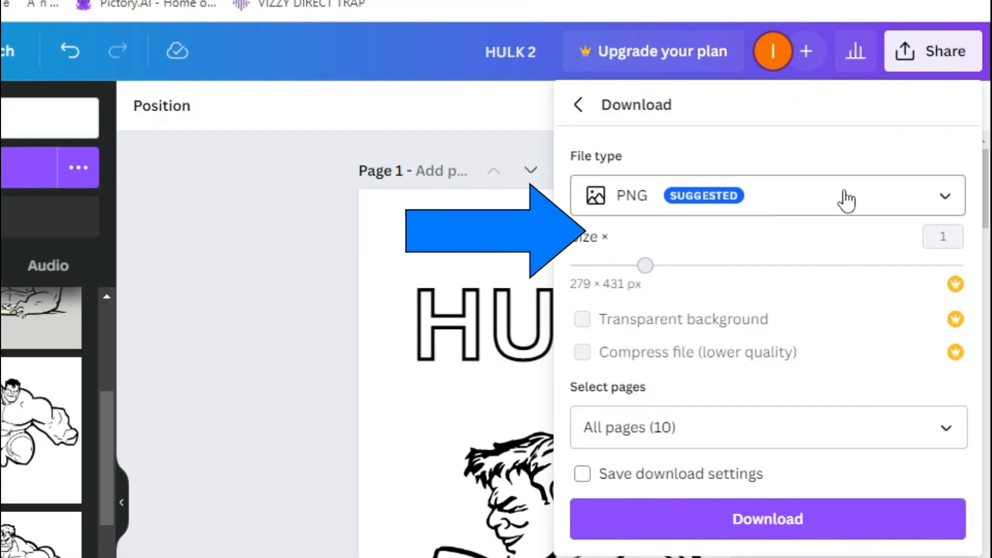
{"action": "left_click", "coordinate": [878, 148]}
{"action": "scroll", "coordinate": [627, 367], "scroll_direction": "down", "scroll_amount": 3}
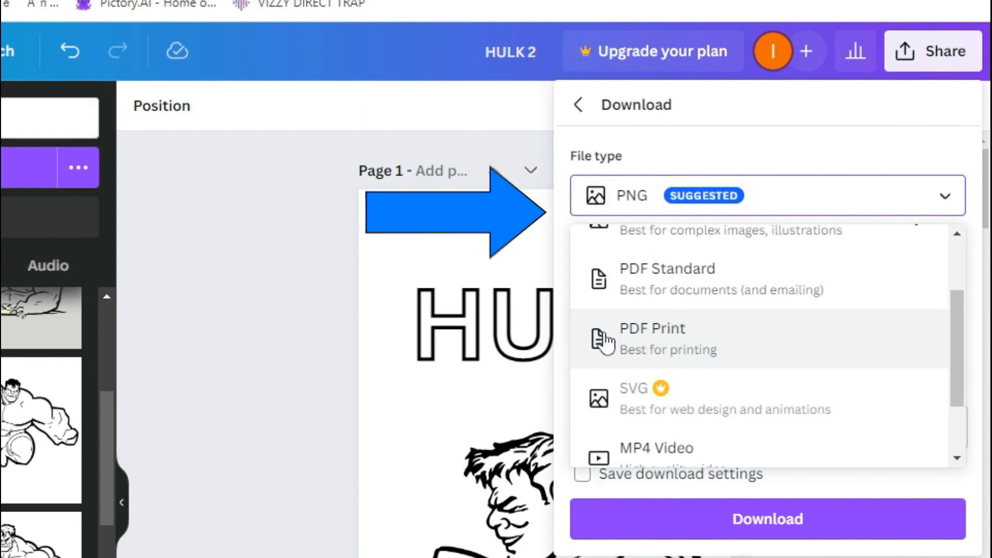
{"action": "left_click", "coordinate": [603, 336]}
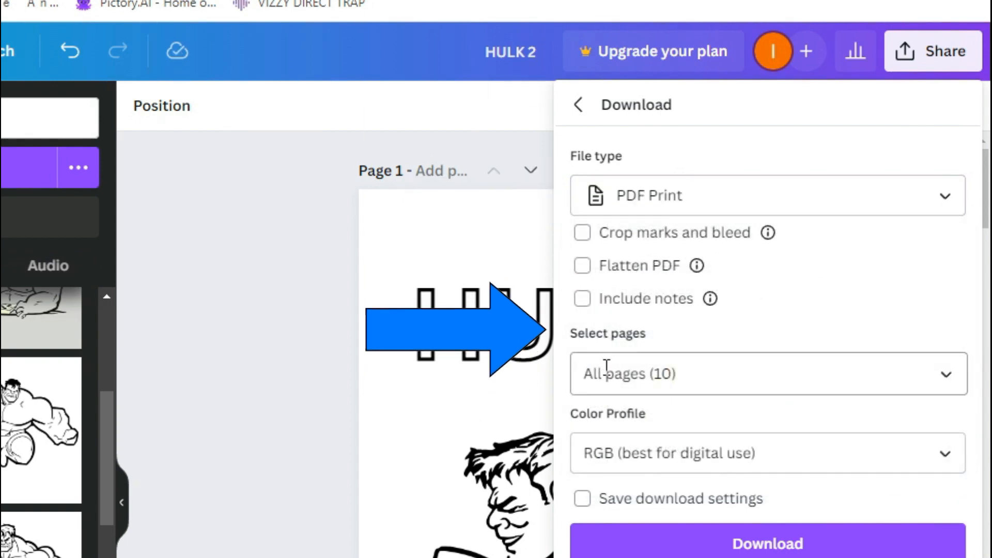
Download all pages with Crop marks and bleed, Flatten PDF and Include notes enabled.
{"action": "left_click", "coordinate": [801, 373]}
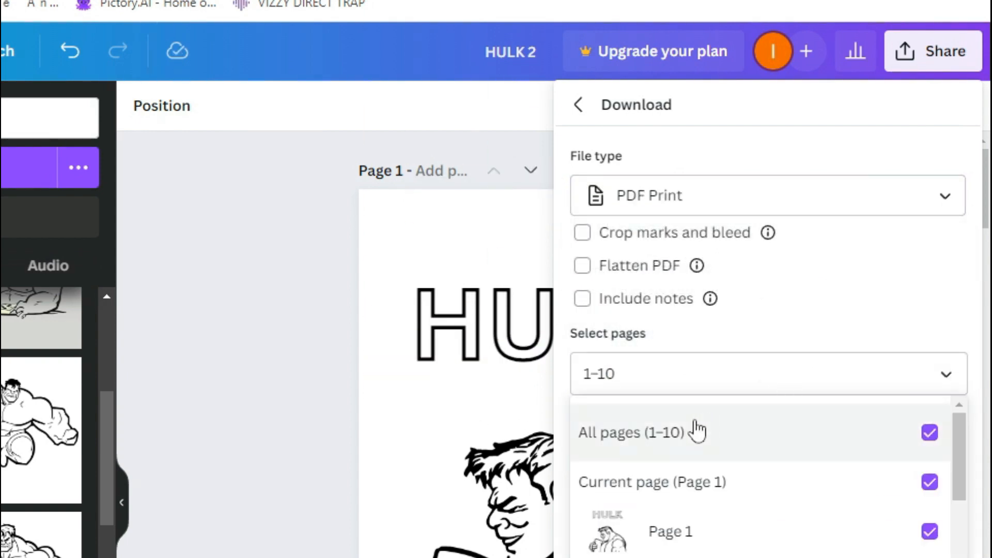
{"action": "left_click", "coordinate": [688, 434]}
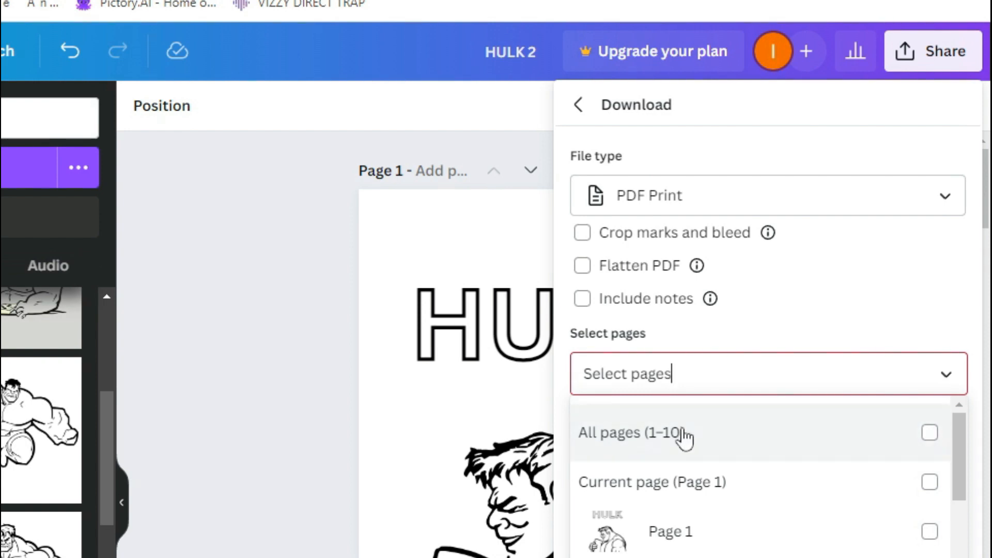
{"action": "left_click", "coordinate": [685, 431]}
{"action": "left_click", "coordinate": [582, 239]}
{"action": "left_click", "coordinate": [583, 267]}
{"action": "left_click", "coordinate": [583, 269]}
{"action": "left_click", "coordinate": [585, 237]}
{"action": "left_click", "coordinate": [583, 299]}
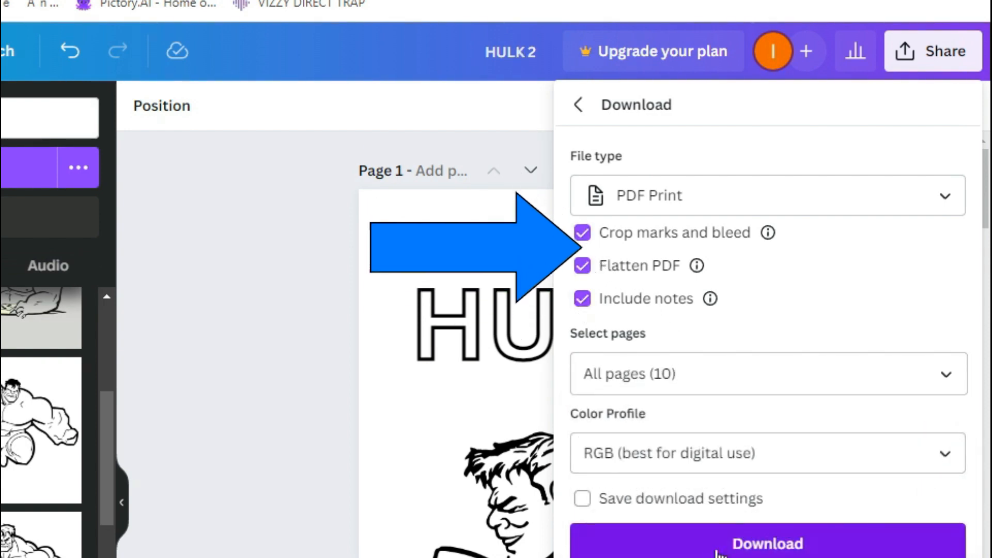
{"action": "left_click", "coordinate": [729, 543]}
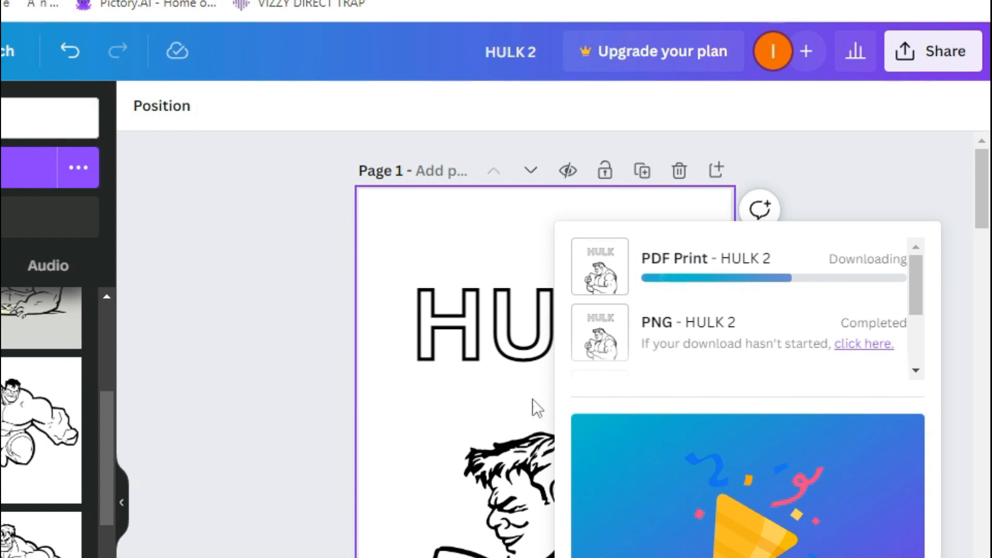
Rename the design as hulk 10 pages.
{"action": "left_click", "coordinate": [546, 55]}
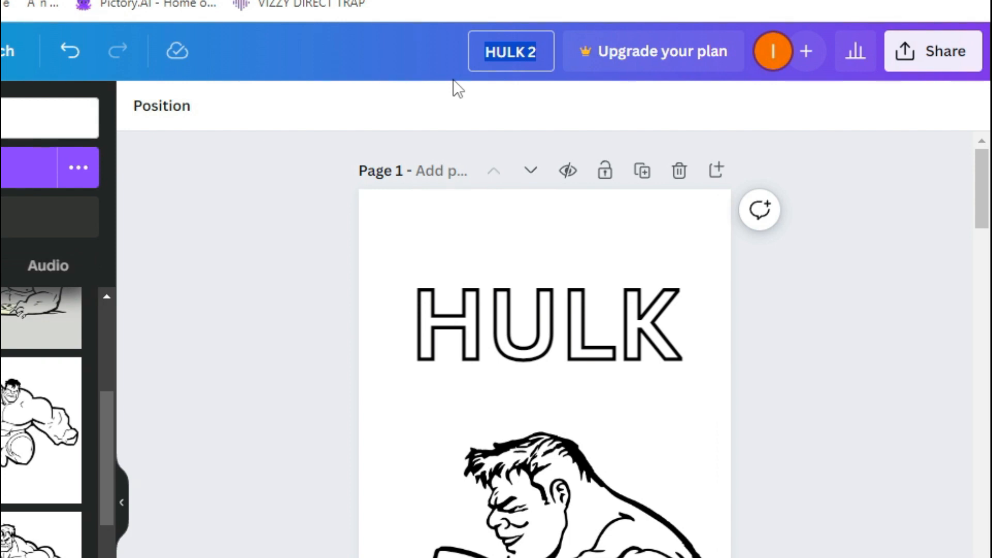
{"action": "type", "text": "hulk 10 pages"}
{"action": "key", "text": "Return"}
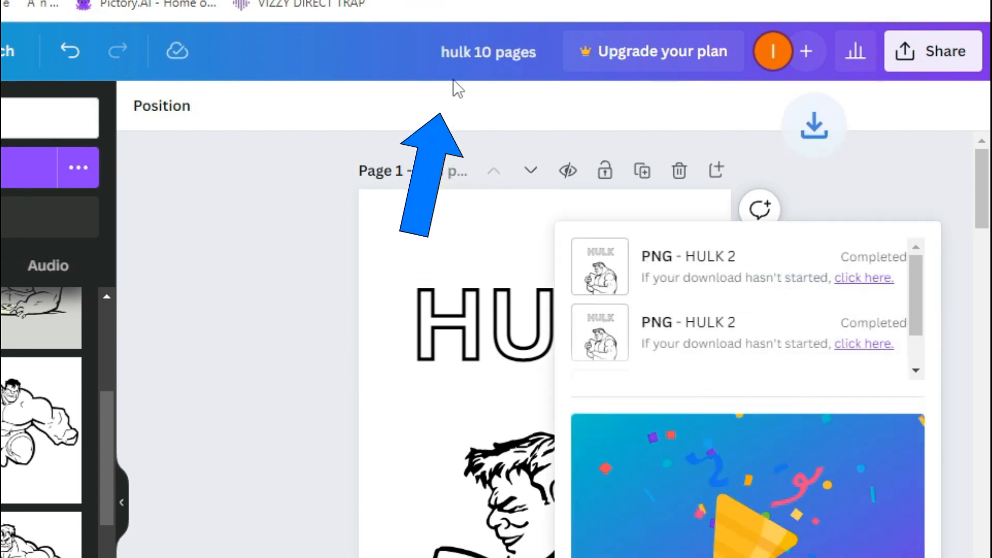
Extend the design name to hulk 10 pages pdf print ready.
{"action": "left_click", "coordinate": [543, 58]}
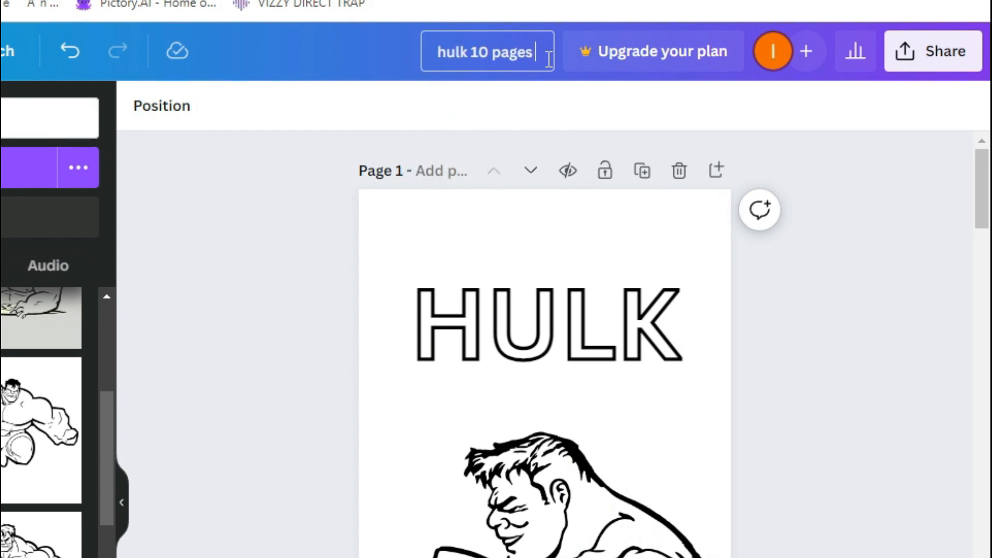
{"action": "type", "text": "pdf"}
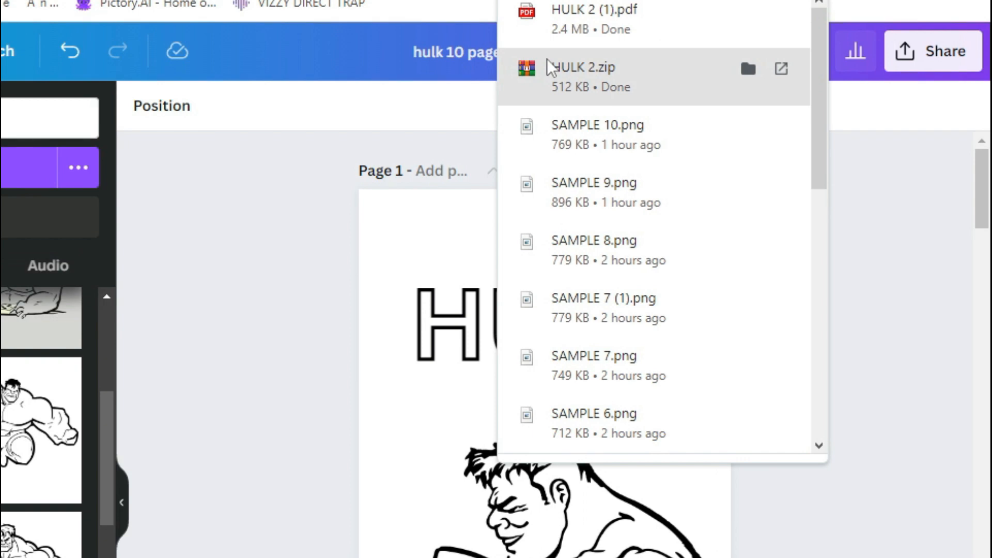
{"action": "left_click", "coordinate": [341, 107]}
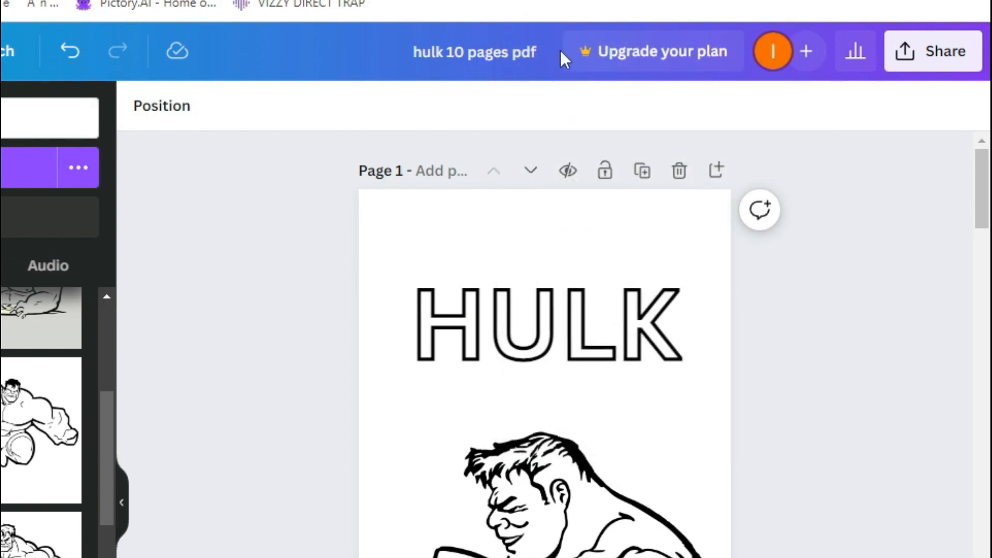
{"action": "type", "text": "pr"}
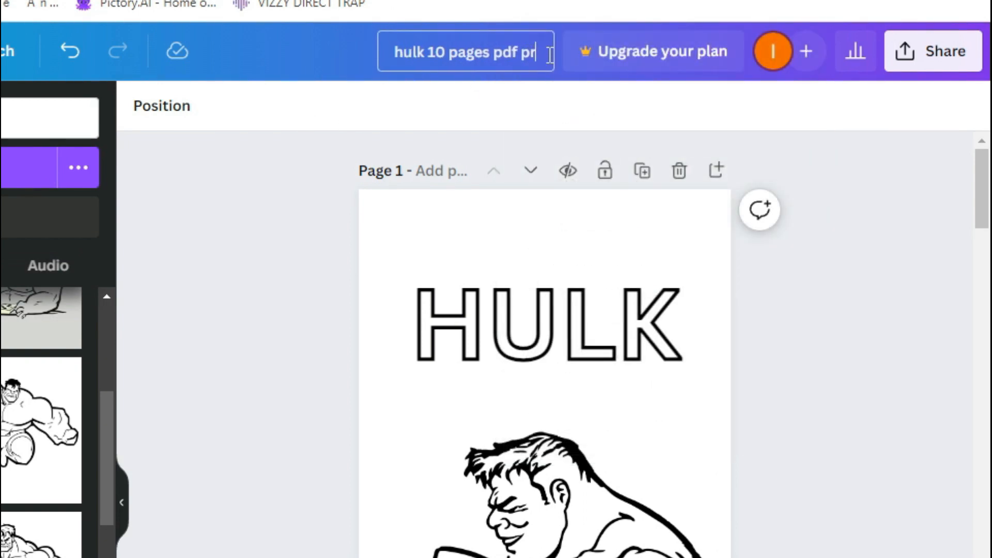
{"action": "type", "text": "int ready"}
Open the download options again and set the file type to PDF Standard.
{"action": "left_click", "coordinate": [901, 64]}
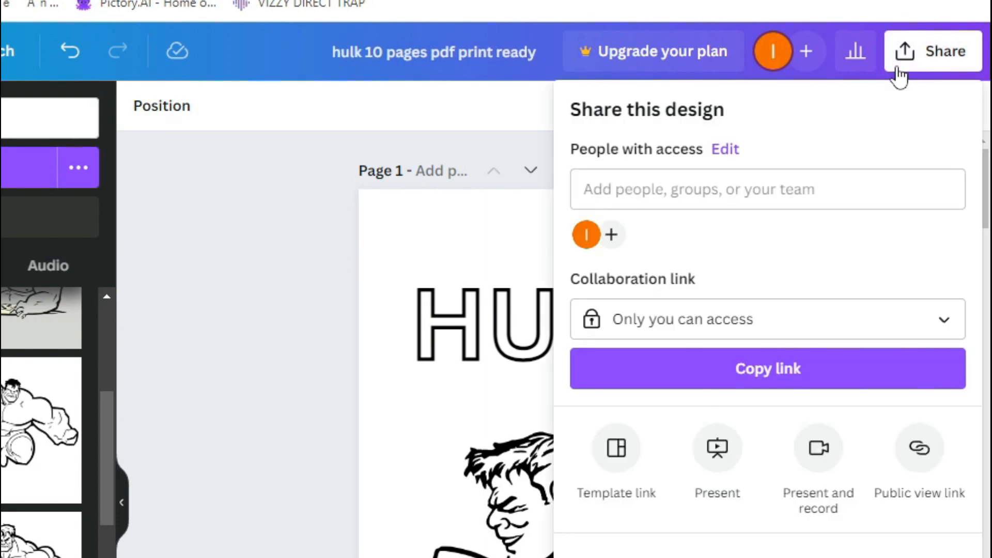
{"action": "left_click", "coordinate": [606, 556]}
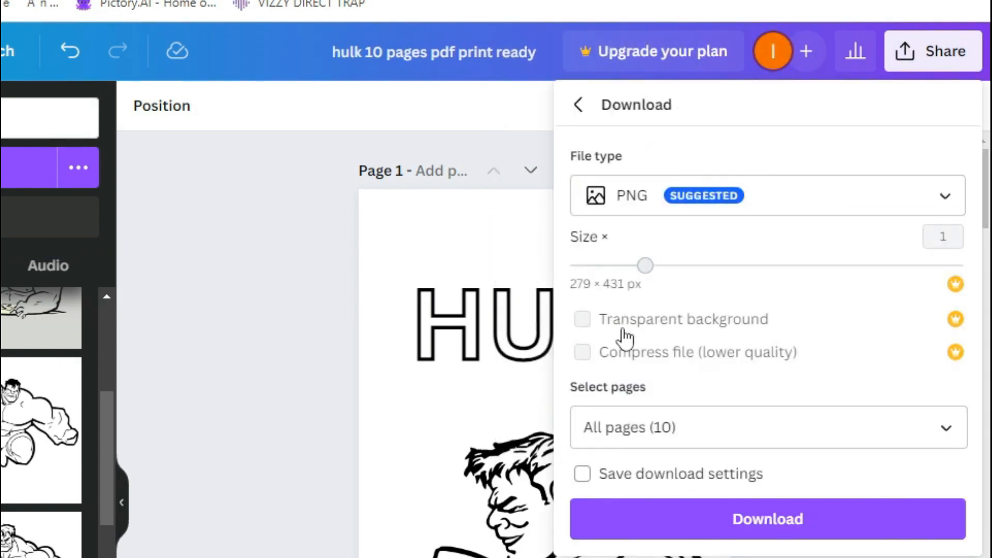
{"action": "left_click", "coordinate": [649, 211]}
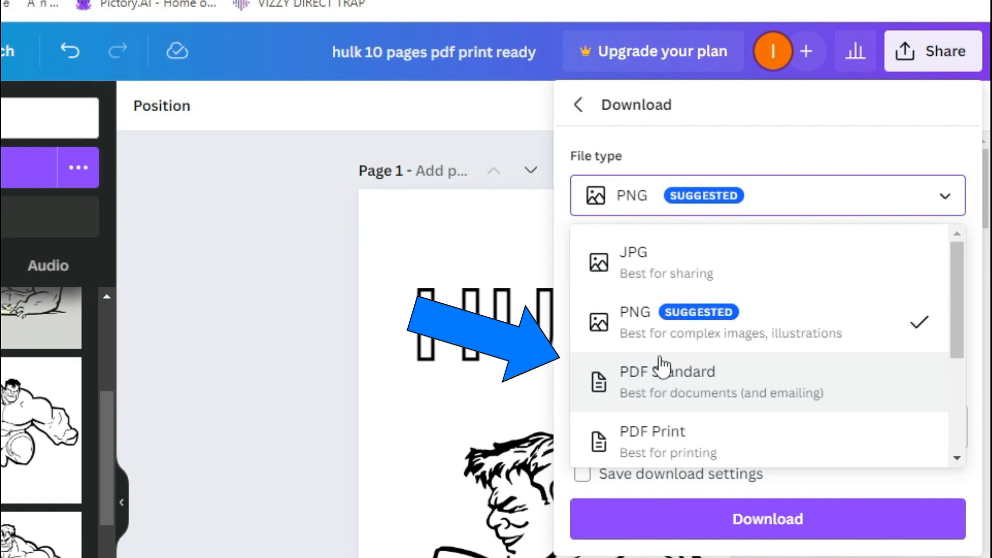
{"action": "left_click", "coordinate": [672, 387]}
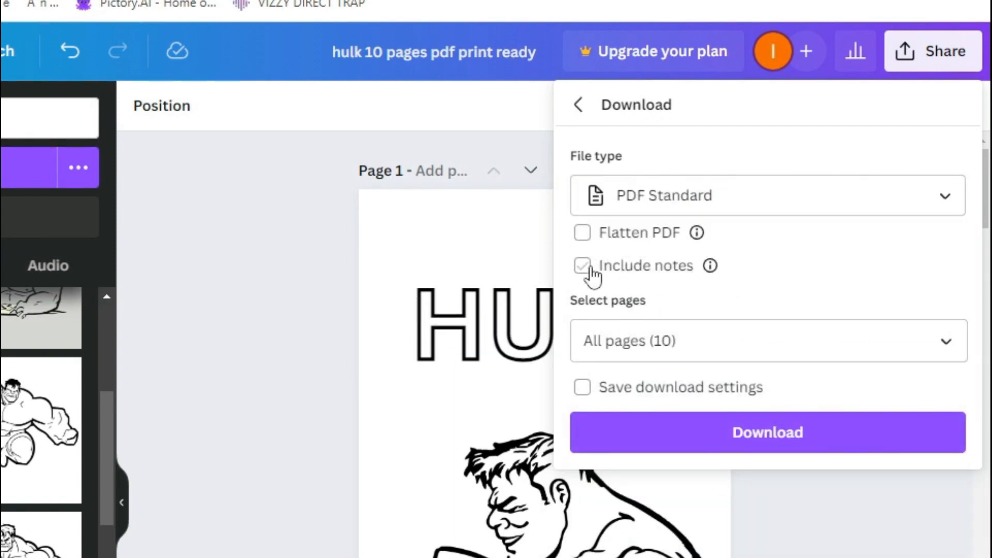
Edit the end of the design name, replacing the print wording with standard.
{"action": "left_click", "coordinate": [549, 58]}
{"action": "key", "text": "BackSpace"}
{"action": "key", "text": "BackSpace"}
{"action": "key", "text": "BackSpace"}
{"action": "key", "text": "BackSpace"}
{"action": "key", "text": "BackSpace"}
{"action": "key", "text": "BackSpace"}
{"action": "key", "text": "BackSpace"}
{"action": "key", "text": "BackSpace"}
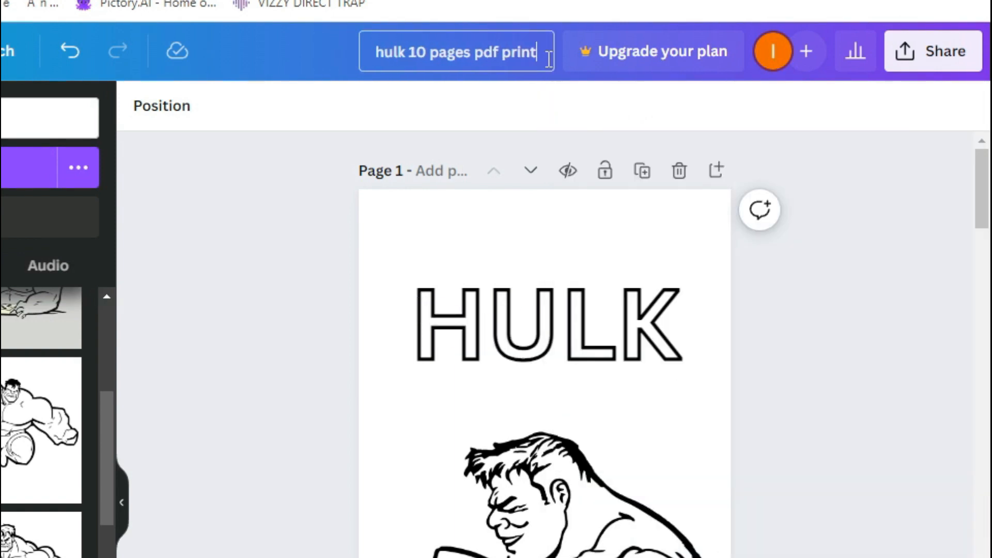
{"action": "key", "text": "BackSpace"}
{"action": "key", "text": "BackSpace"}
{"action": "key", "text": "BackSpace"}
{"action": "key", "text": "BackSpace"}
{"action": "type", "text": "standard"}
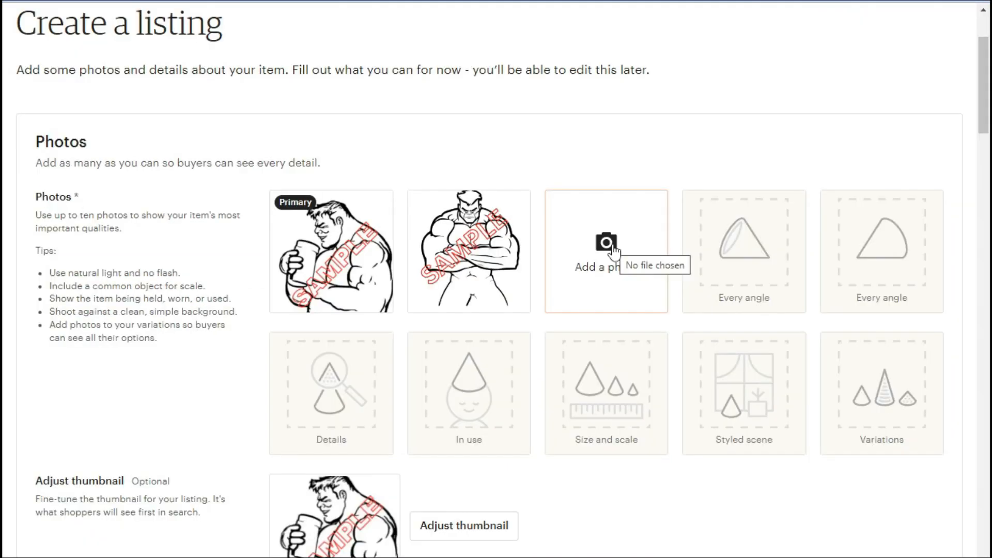
Switch to the Etsy listing and upload the watermarked SAMPLE 8.png and SAMPLE 7.png images as listing photos.
{"action": "left_click", "coordinate": [607, 248]}
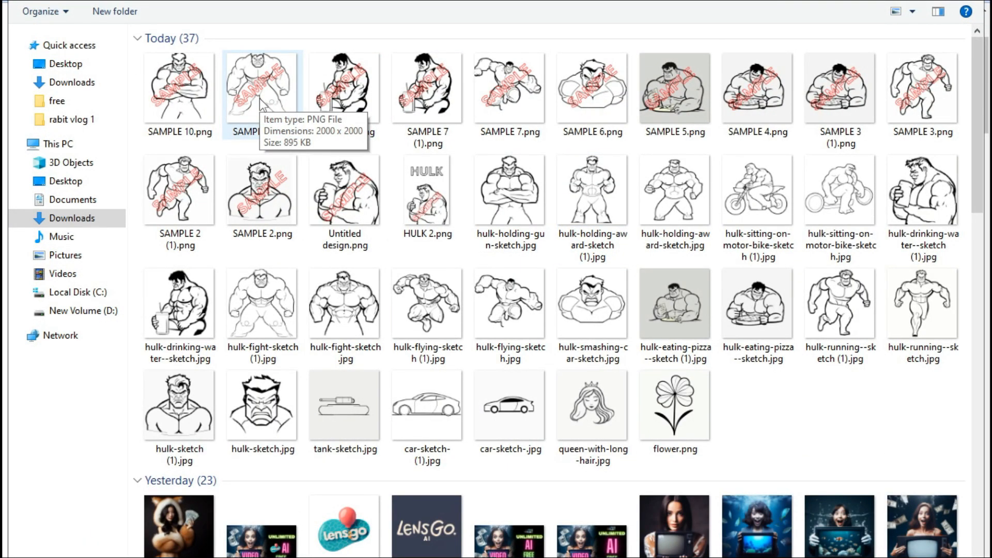
{"action": "left_click", "coordinate": [348, 106]}
{"action": "double_click", "coordinate": [348, 106]}
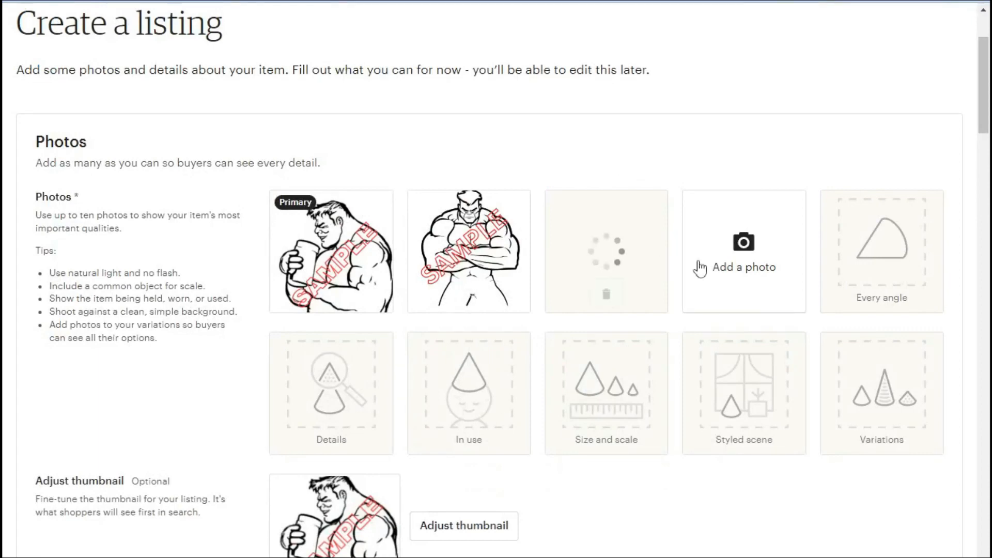
{"action": "left_click", "coordinate": [755, 252]}
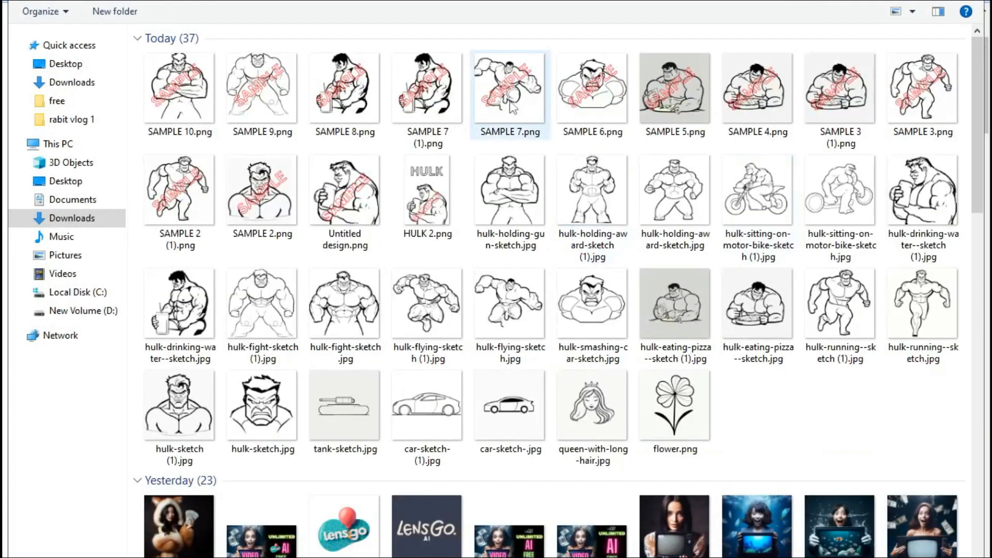
{"action": "double_click", "coordinate": [509, 99]}
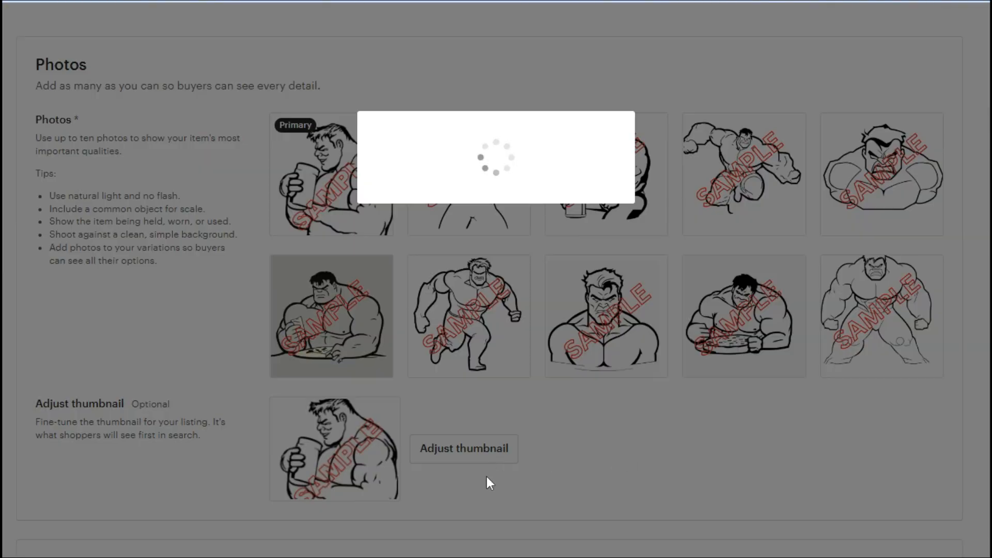
{"action": "scroll", "coordinate": [426, 359], "scroll_direction": "down", "scroll_amount": 7}
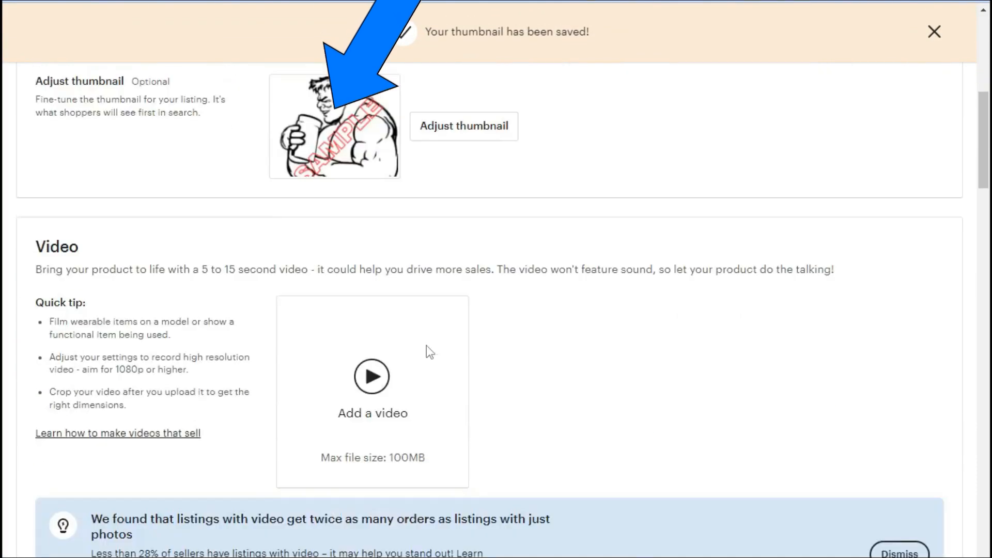
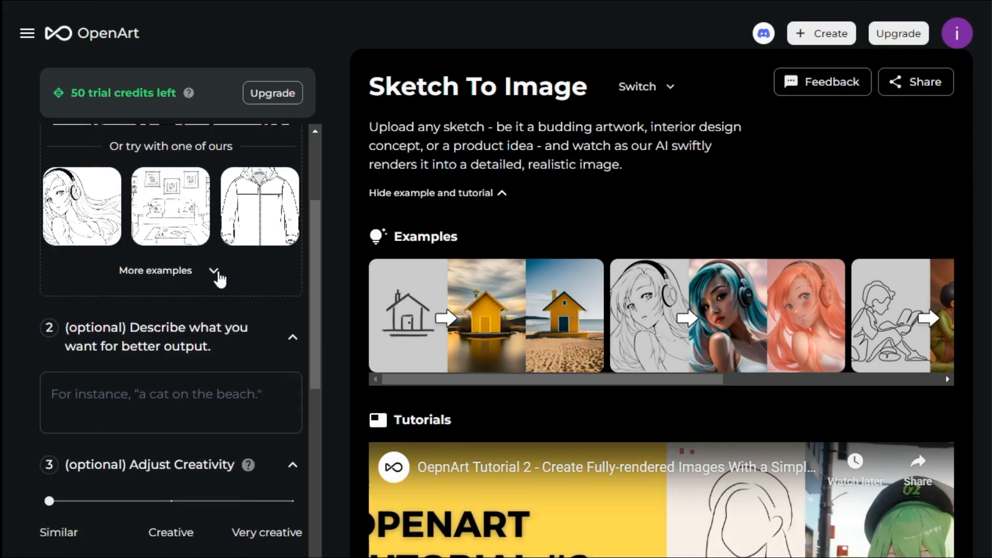
Browse the additional sketch examples and the extra style options.
{"action": "left_click", "coordinate": [214, 271]}
{"action": "scroll", "coordinate": [276, 388], "scroll_direction": "down", "scroll_amount": 8}
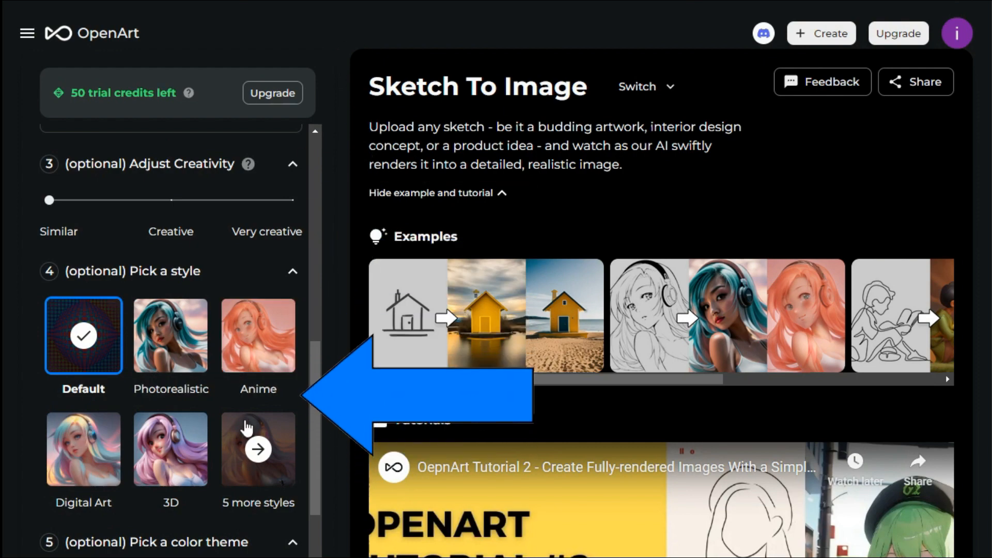
{"action": "left_click", "coordinate": [258, 449]}
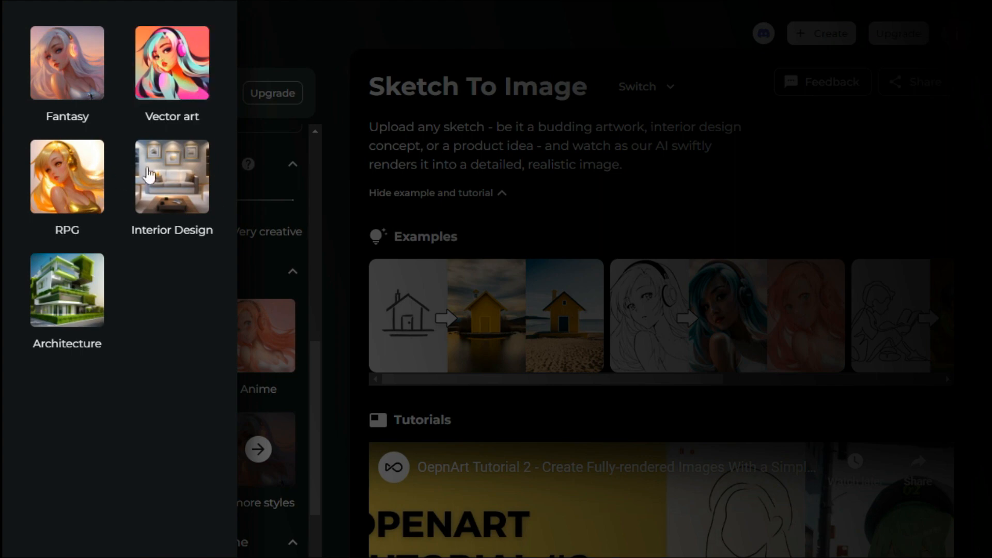
{"action": "left_click", "coordinate": [312, 378]}
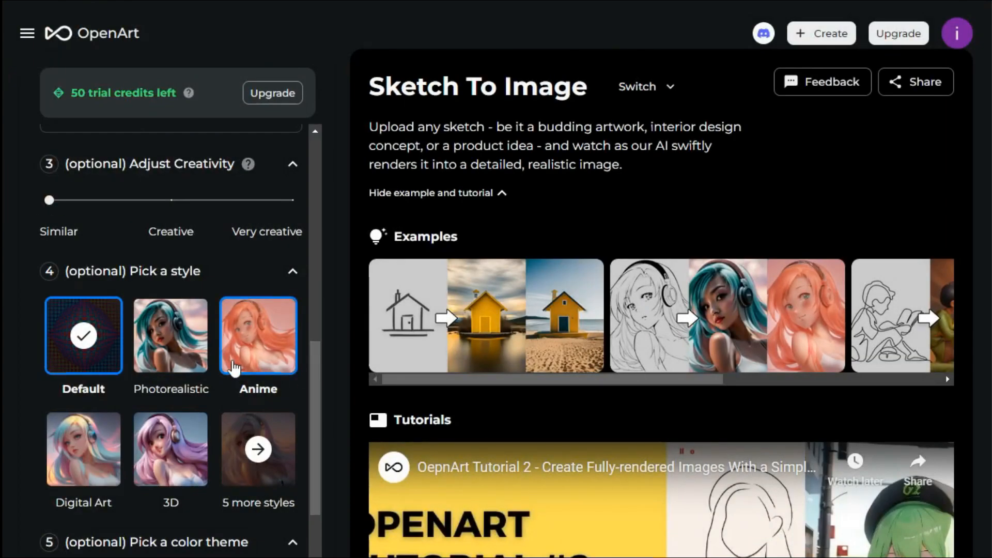
Describe the wanted output as coloring and start the image generation.
{"action": "scroll", "coordinate": [183, 447], "scroll_direction": "down", "scroll_amount": 2}
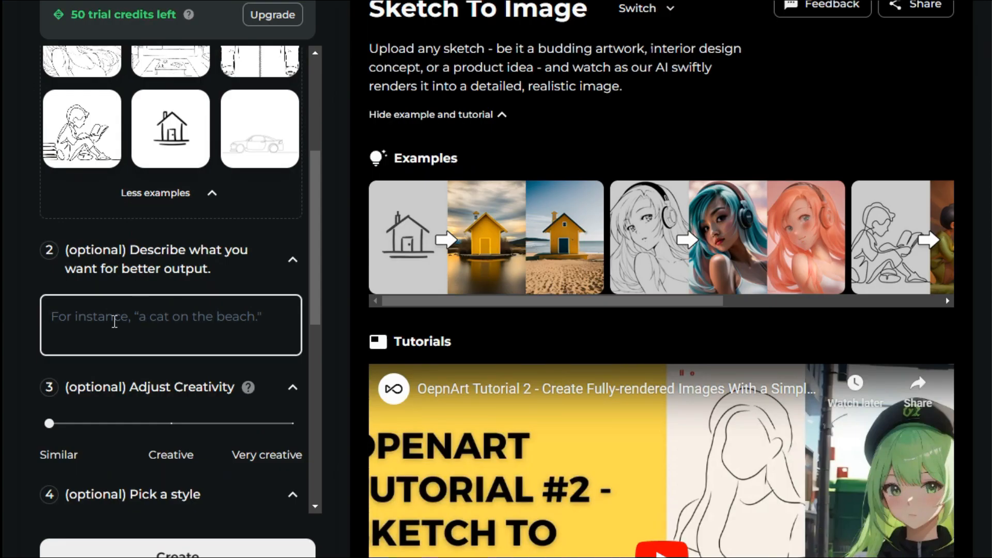
{"action": "type", "text": "colori"}
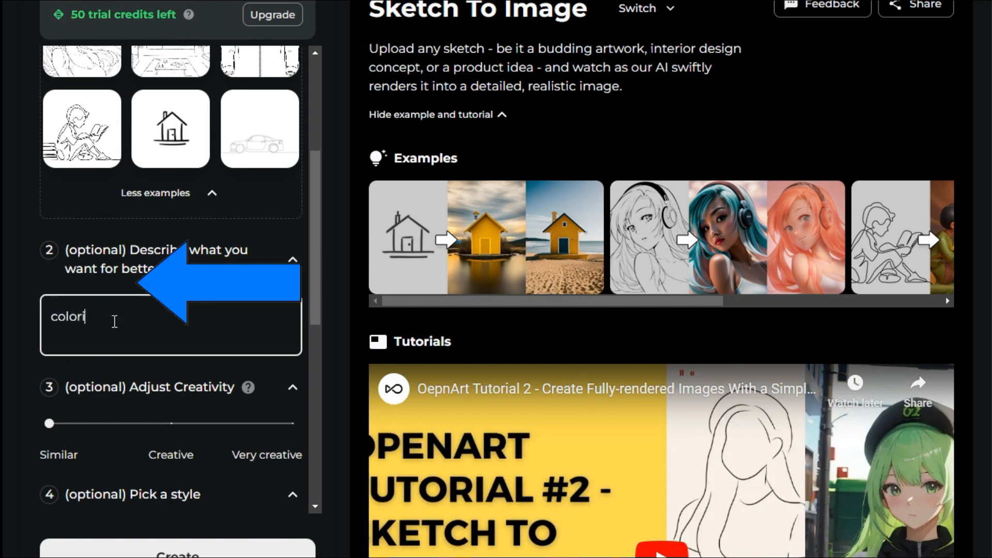
{"action": "type", "text": "ng"}
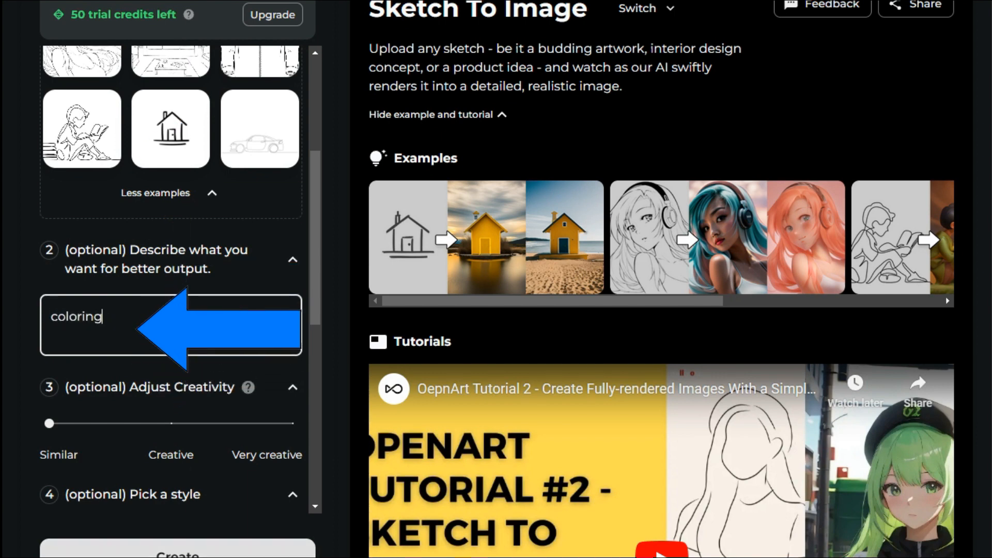
{"action": "left_click", "coordinate": [235, 546]}
Open the first generated green Hulk image and download it.
{"action": "scroll", "coordinate": [408, 534], "scroll_direction": "down", "scroll_amount": 10}
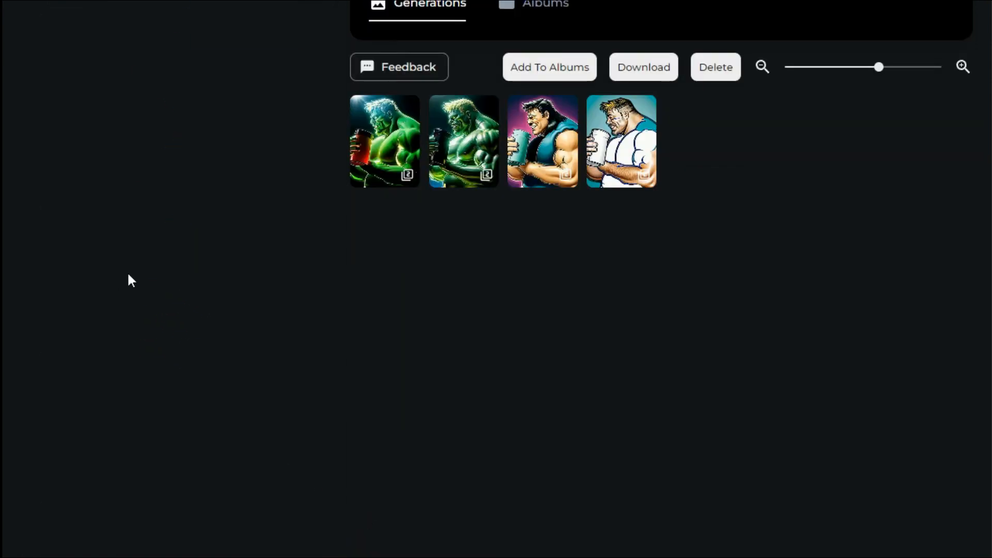
{"action": "left_click", "coordinate": [396, 149]}
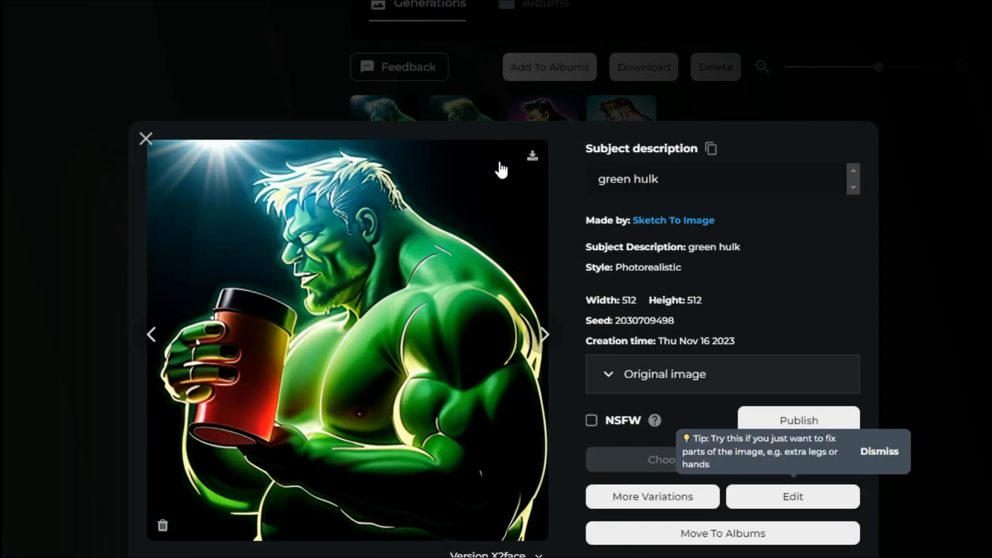
{"action": "left_click", "coordinate": [532, 160]}
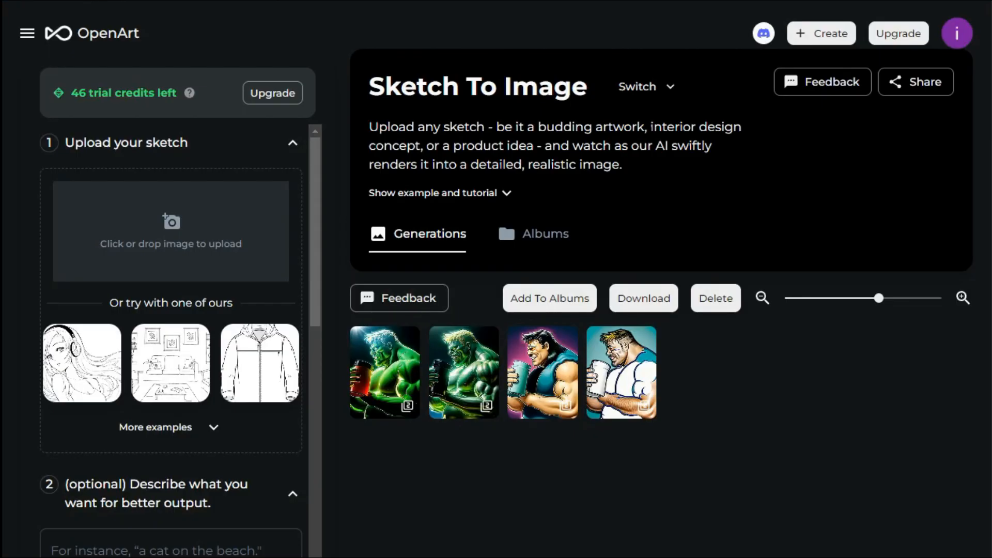
Open the second generated green Hulk image and download it.
{"action": "mouse_move", "coordinate": [415, 411]}
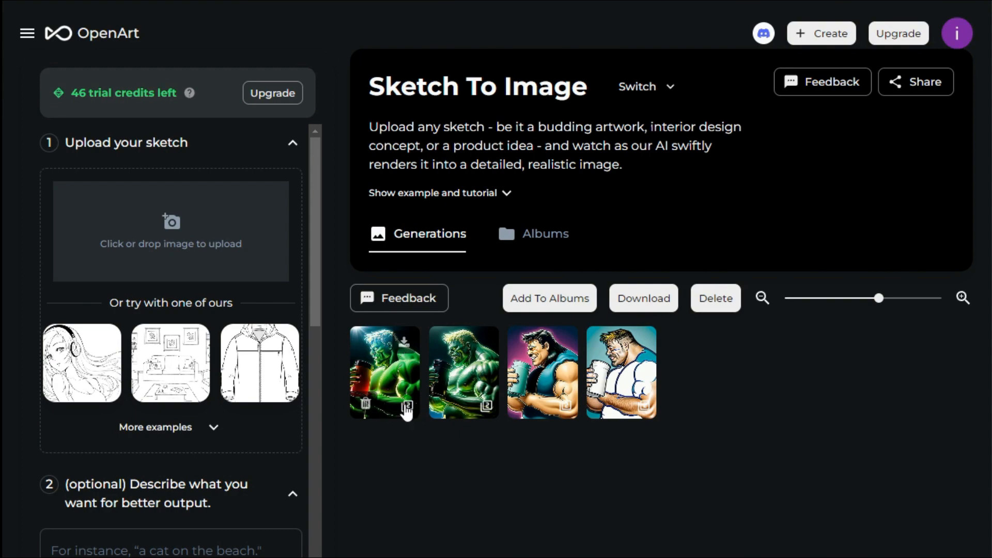
{"action": "left_click", "coordinate": [486, 385]}
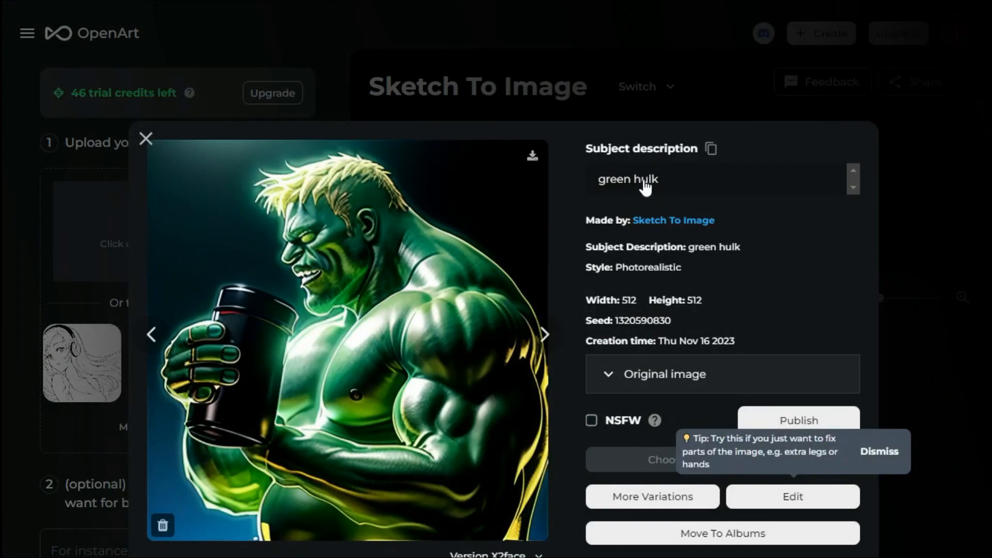
{"action": "left_click", "coordinate": [532, 156]}
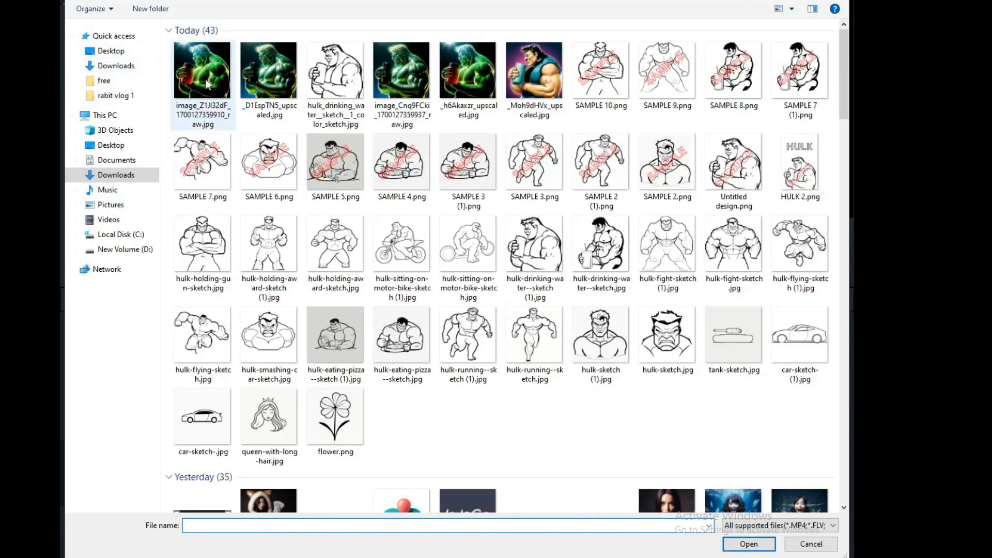
Switch to the video editor, import the downloaded colored Hulk image and add it to the timeline after the sketch.
{"action": "left_click", "coordinate": [207, 84]}
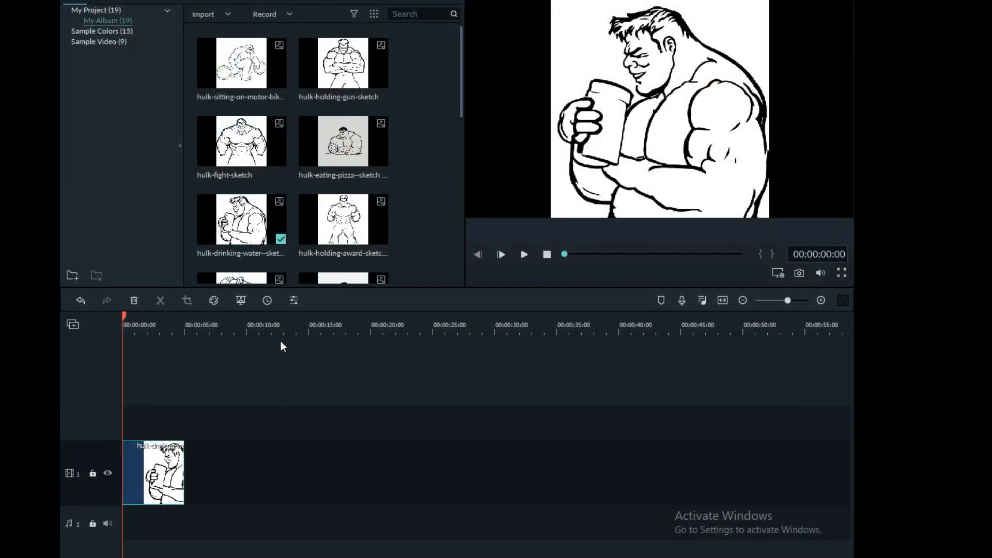
{"action": "scroll", "coordinate": [290, 243], "scroll_direction": "down", "scroll_amount": 10}
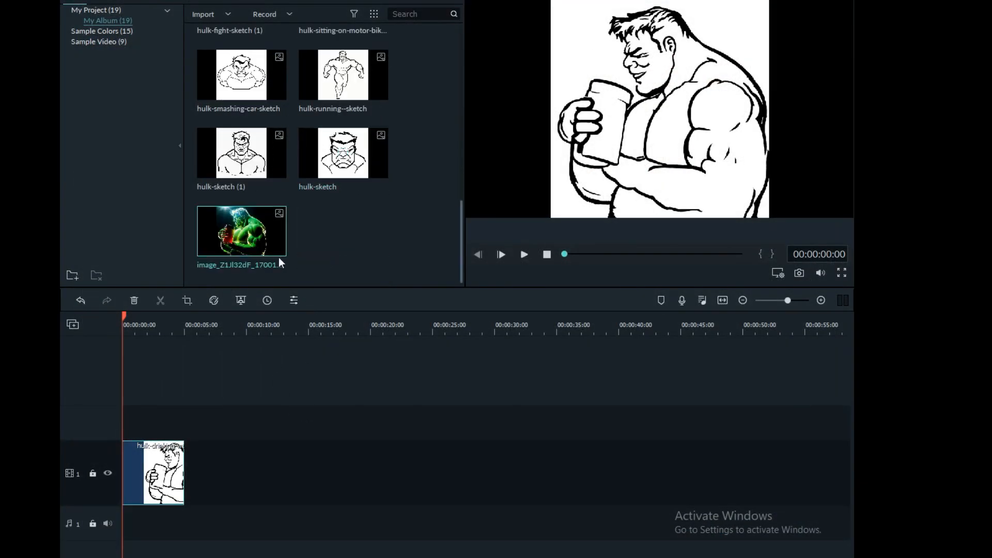
{"action": "left_click_drag", "start_coordinate": [253, 341], "coordinate": [187, 473]}
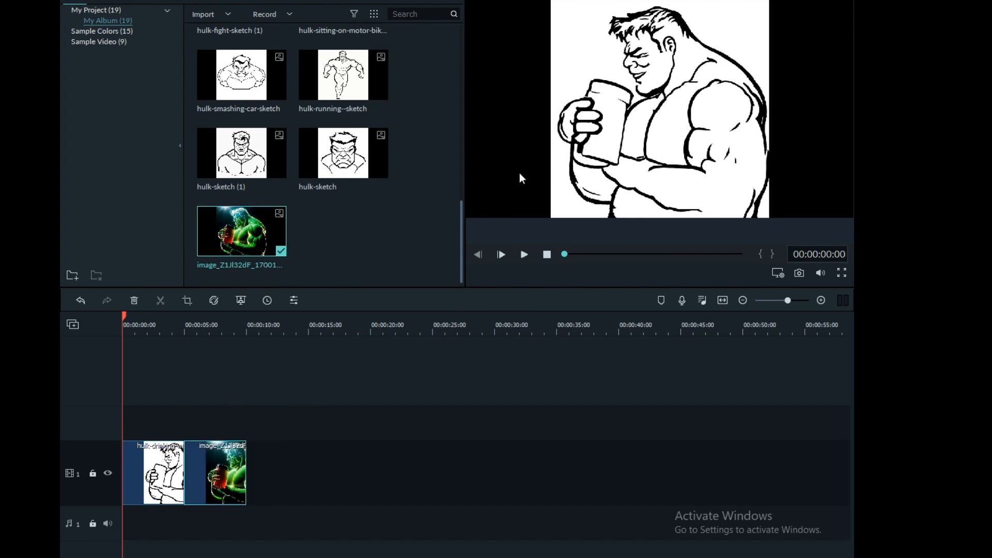
Move the colored image onto a second track and position it beside the sketch in the preview.
{"action": "left_click", "coordinate": [721, 137]}
{"action": "left_click_drag", "start_coordinate": [692, 93], "coordinate": [608, 94]}
{"action": "mouse_move", "coordinate": [223, 495]}
{"action": "left_mouse_down"}
{"action": "mouse_move", "coordinate": [178, 396]}
{"action": "mouse_move", "coordinate": [152, 400]}
{"action": "left_mouse_up"}
{"action": "left_click_drag", "start_coordinate": [644, 150], "coordinate": [773, 151]}
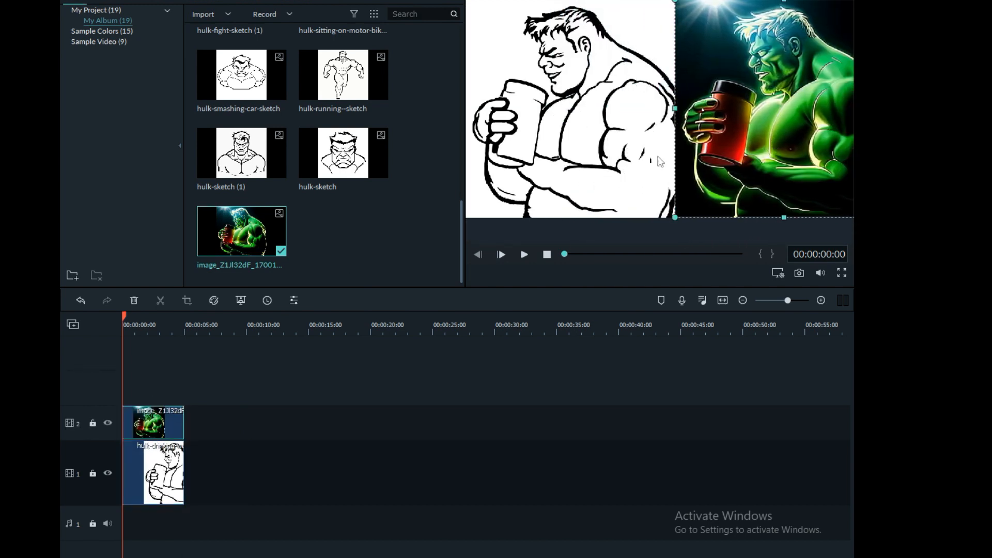
{"action": "left_click_drag", "start_coordinate": [660, 161], "coordinate": [630, 160]}
{"action": "mouse_move", "coordinate": [716, 178]}
{"action": "left_mouse_down"}
{"action": "mouse_move", "coordinate": [685, 178]}
{"action": "mouse_move", "coordinate": [698, 179]}
{"action": "left_mouse_up"}
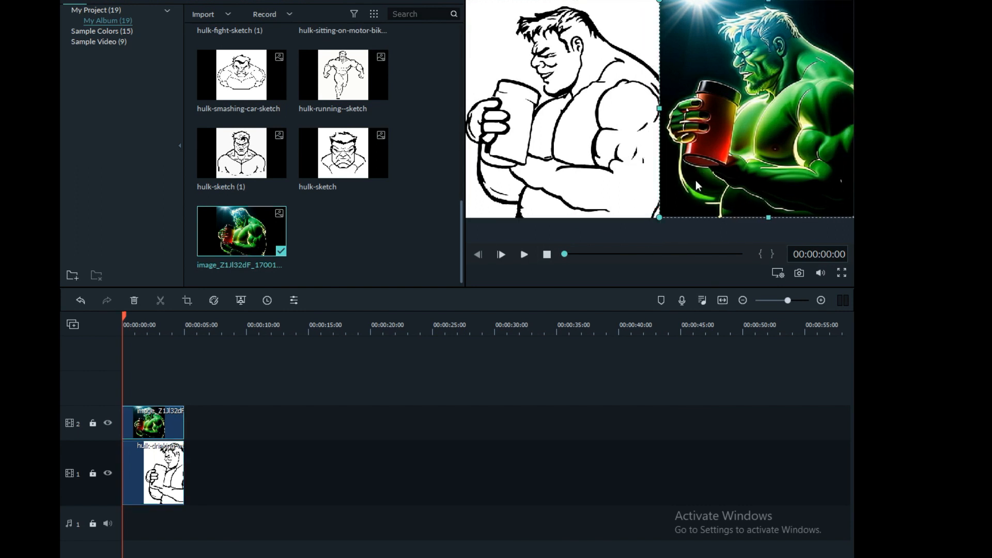
Play the preview of the side-by-side composition.
{"action": "left_click", "coordinate": [497, 389]}
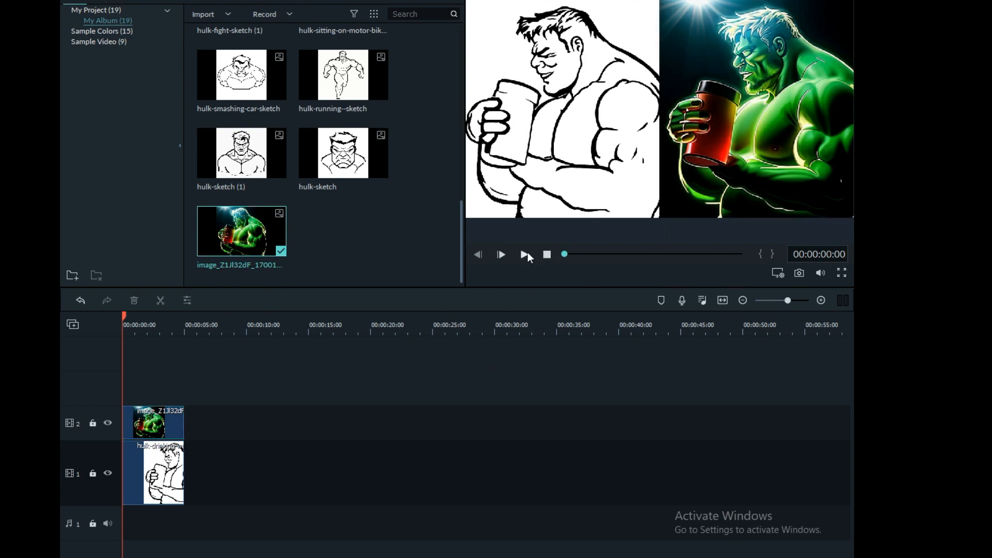
{"action": "left_click", "coordinate": [525, 255]}
{"action": "left_click", "coordinate": [521, 257]}
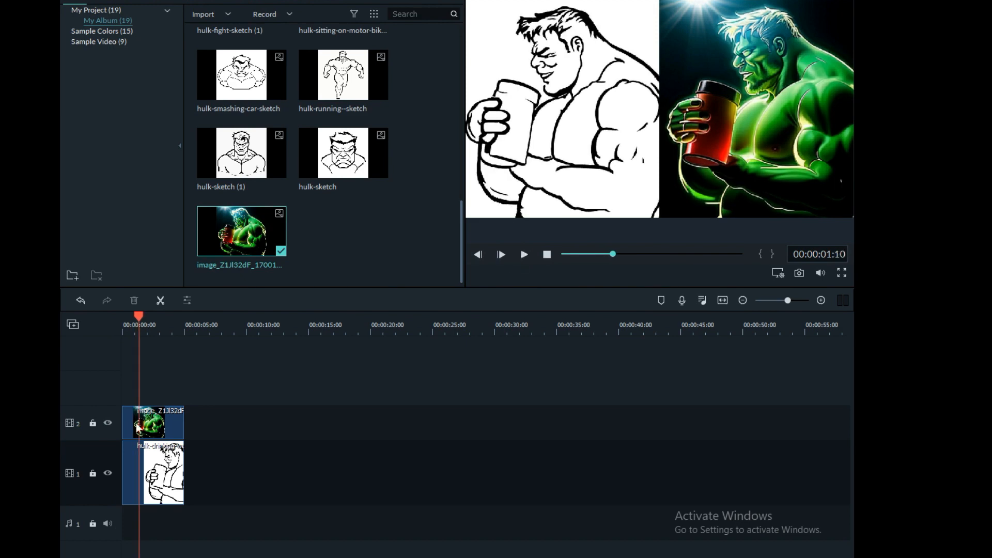
Apply the Down Up 1 motion to the clips, confirm, and play the preview.
{"action": "left_click", "coordinate": [137, 428]}
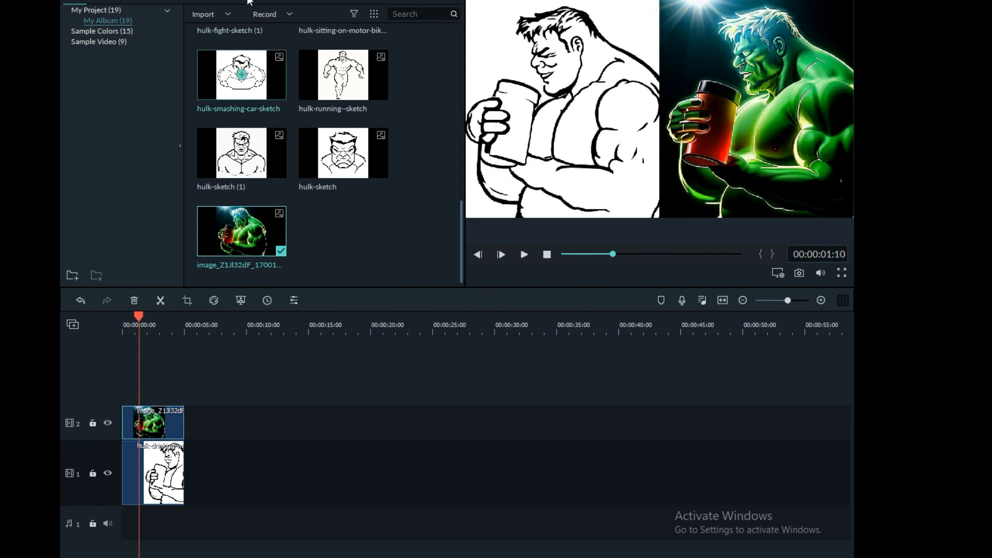
{"action": "left_click", "coordinate": [252, 31]}
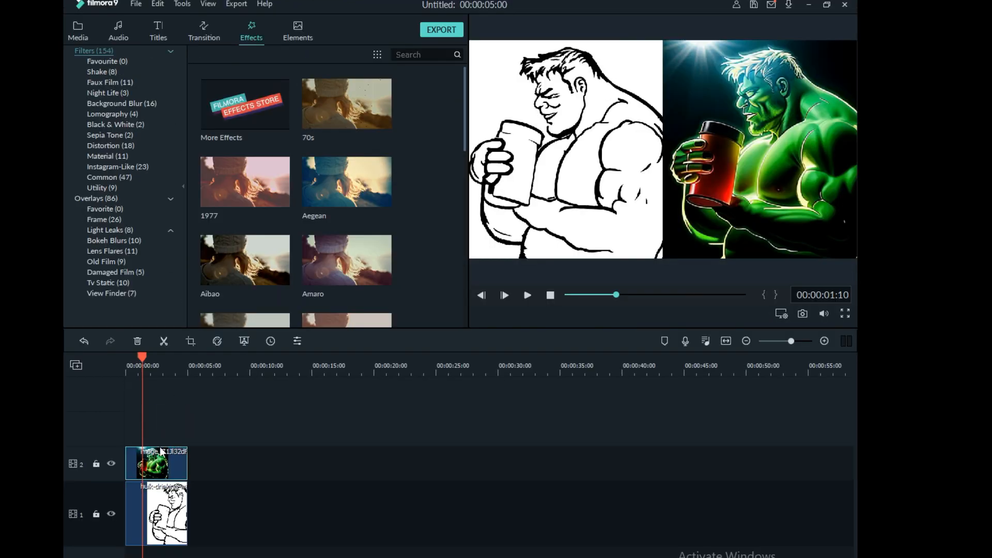
{"action": "double_click", "coordinate": [160, 452]}
{"action": "left_click", "coordinate": [192, 28]}
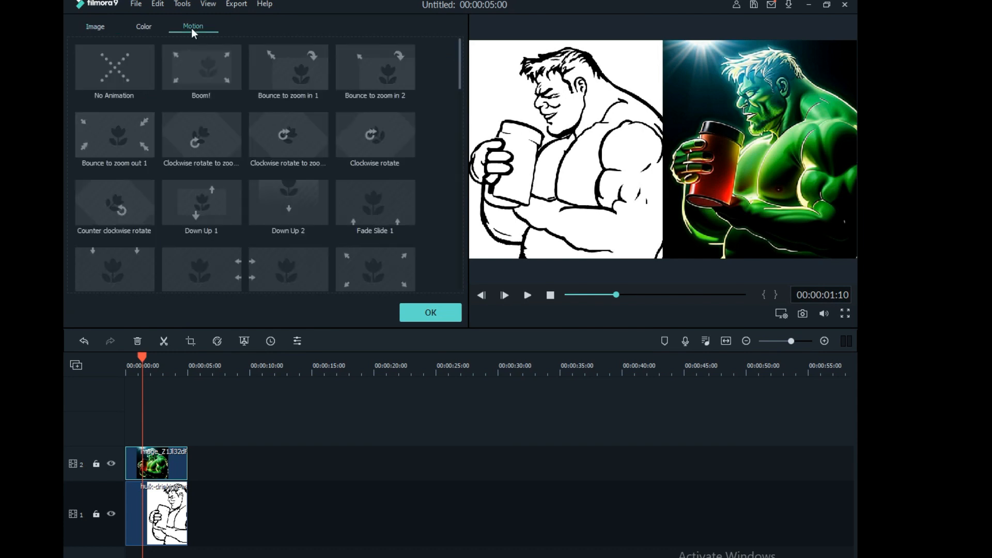
{"action": "left_click", "coordinate": [212, 200]}
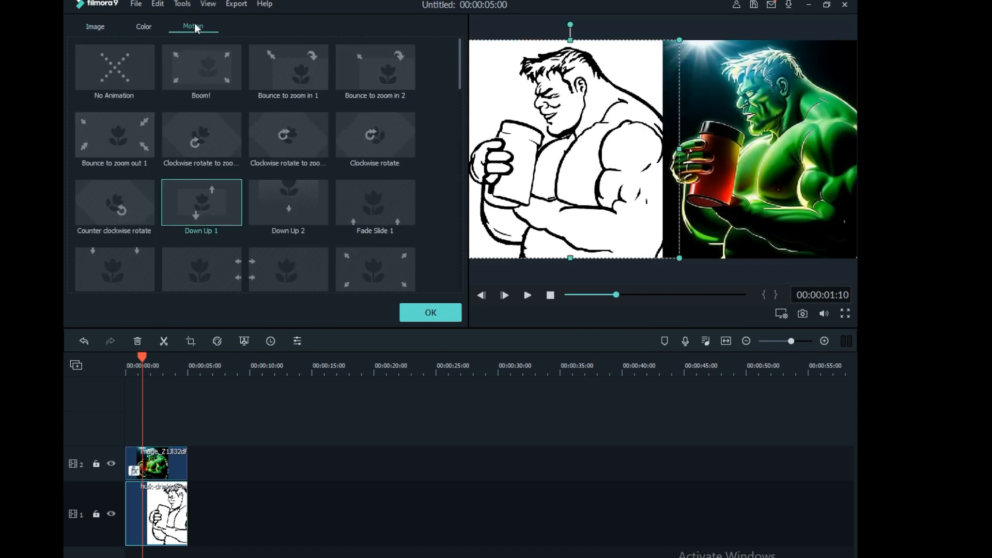
{"action": "left_click", "coordinate": [430, 312]}
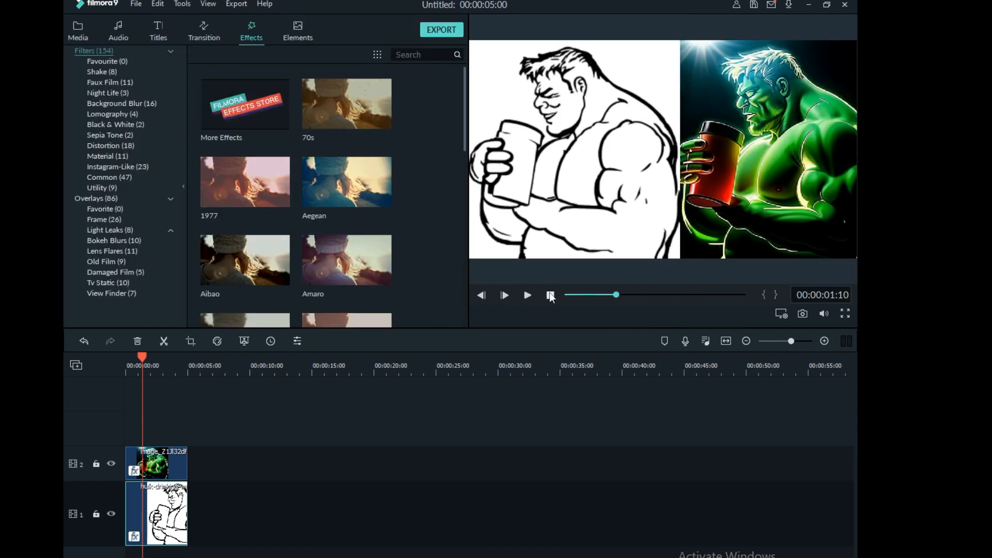
{"action": "left_click", "coordinate": [528, 295]}
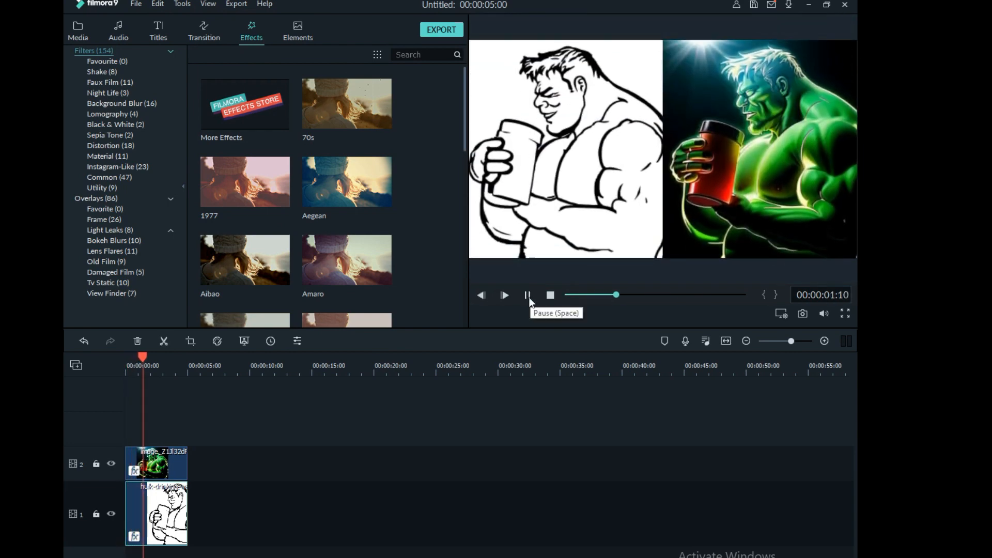
{"action": "left_click", "coordinate": [528, 296]}
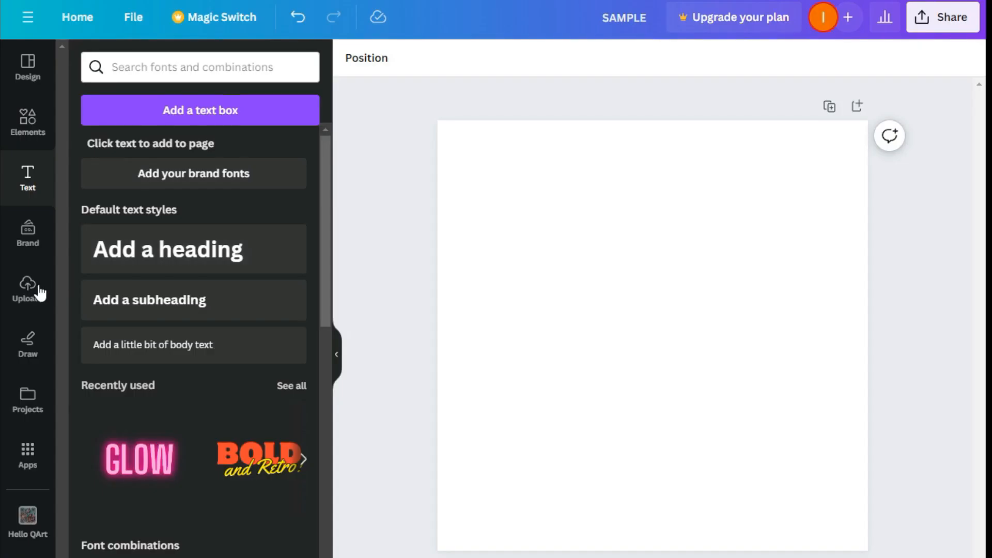
Switch to Canva and add the Hulk-with-drink line art from uploads onto the page.
{"action": "left_click", "coordinate": [31, 288]}
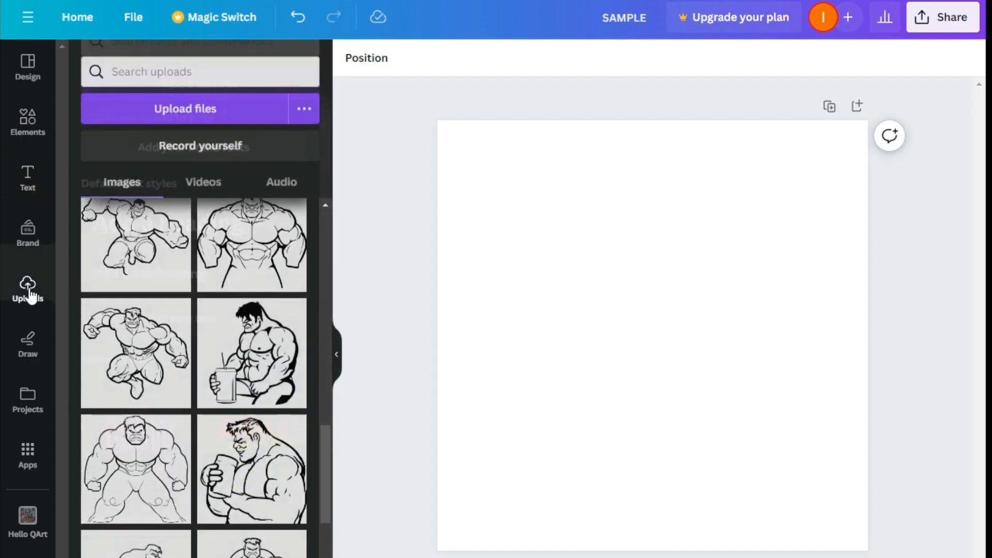
{"action": "scroll", "coordinate": [243, 280], "scroll_direction": "up", "scroll_amount": 15}
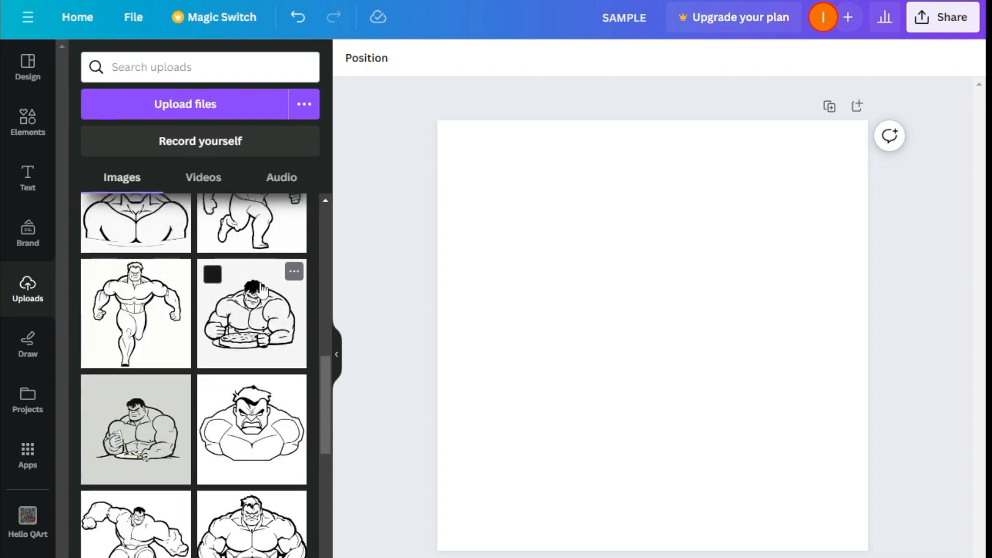
{"action": "left_click_drag", "start_coordinate": [225, 361], "coordinate": [605, 287]}
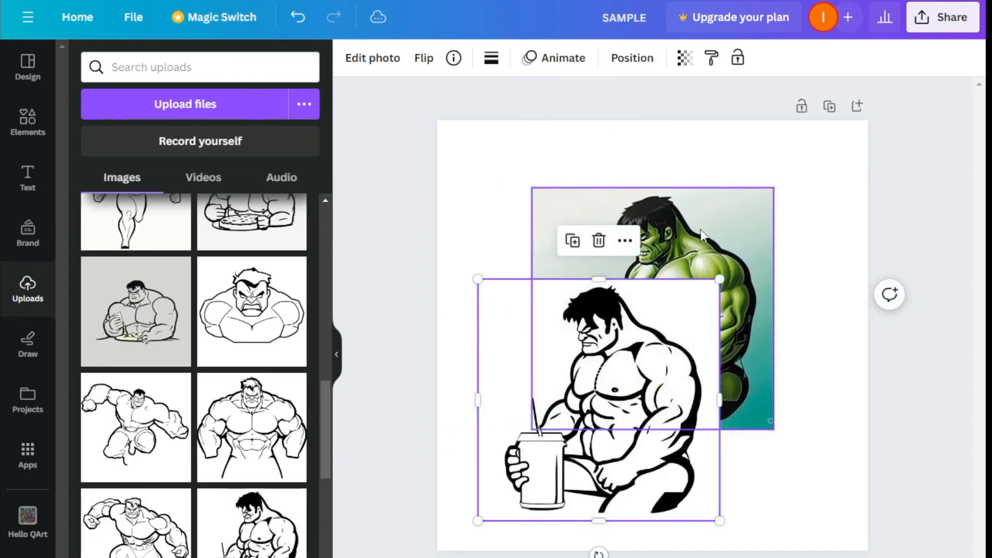
Move the colored Hulk image and set the page background to gray.
{"action": "left_click_drag", "start_coordinate": [696, 220], "coordinate": [730, 205]}
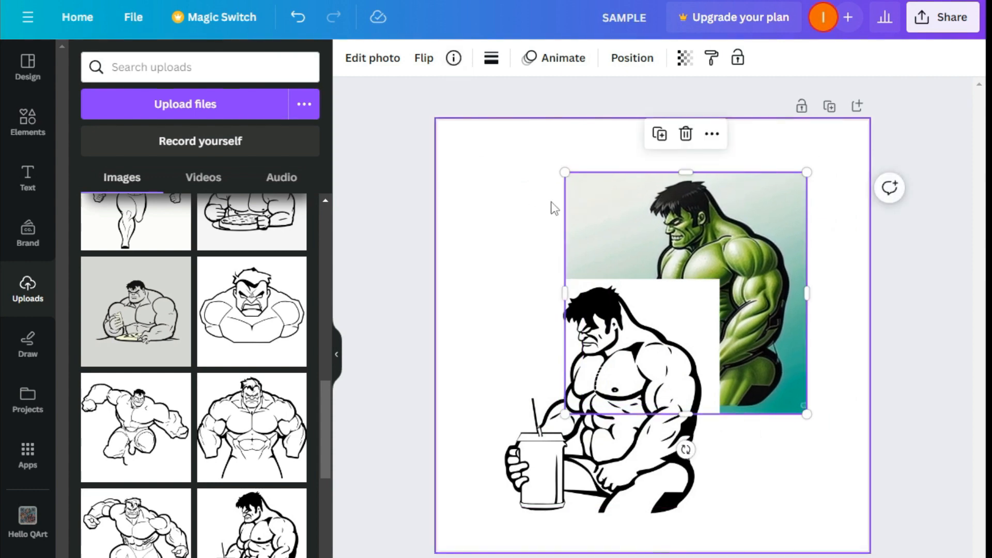
{"action": "left_click", "coordinate": [519, 189]}
{"action": "left_click", "coordinate": [352, 58]}
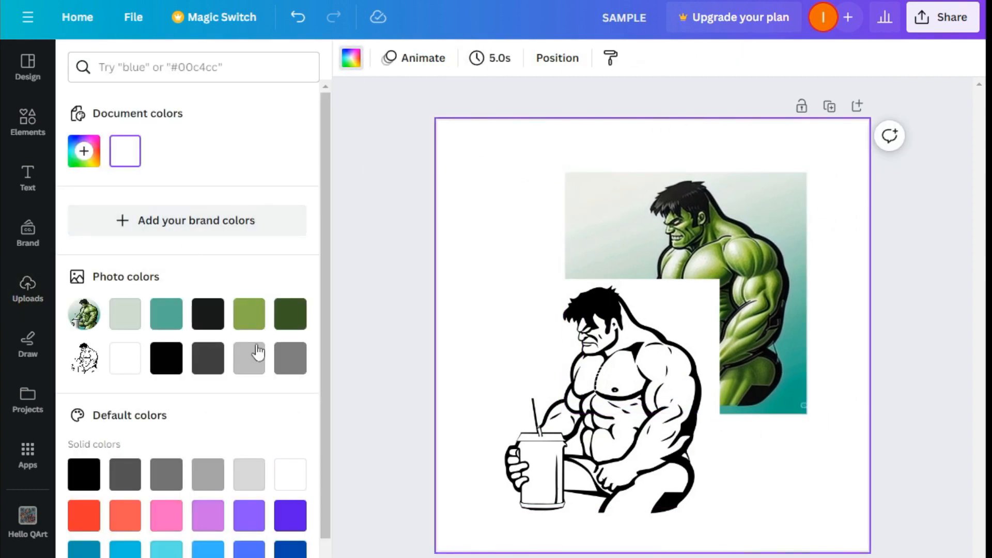
{"action": "left_click", "coordinate": [289, 357]}
Resize the colored Hulk into the top-right corner and the line art into the top-left corner.
{"action": "left_click", "coordinate": [703, 238]}
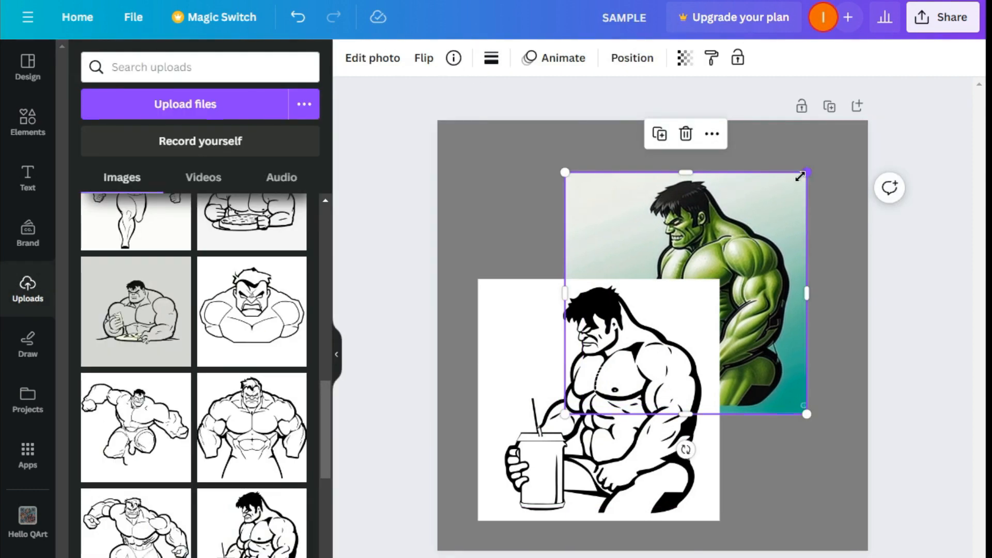
{"action": "left_click_drag", "start_coordinate": [800, 176], "coordinate": [842, 151]}
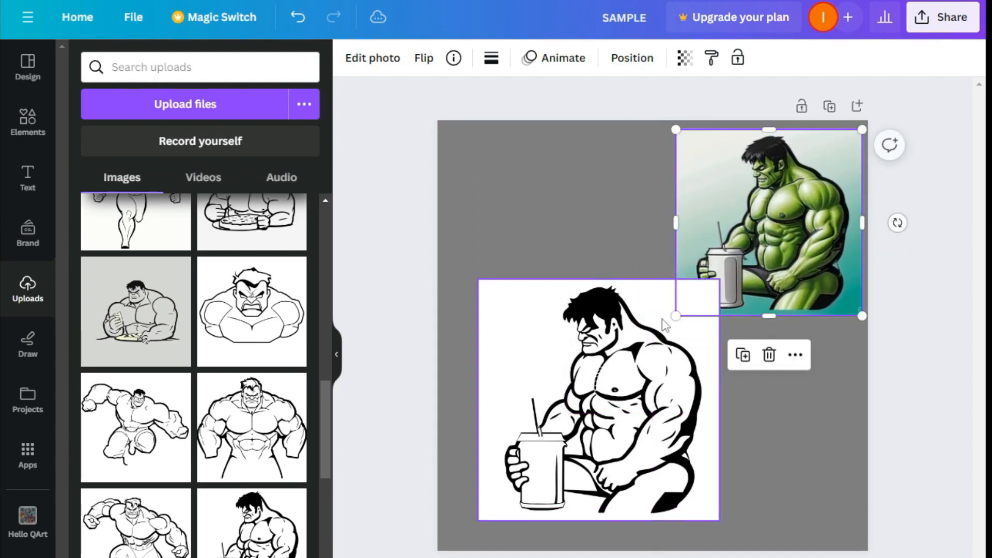
{"action": "left_click", "coordinate": [504, 315]}
{"action": "left_click_drag", "start_coordinate": [474, 282], "coordinate": [529, 330]}
{"action": "left_click_drag", "start_coordinate": [657, 446], "coordinate": [590, 250]}
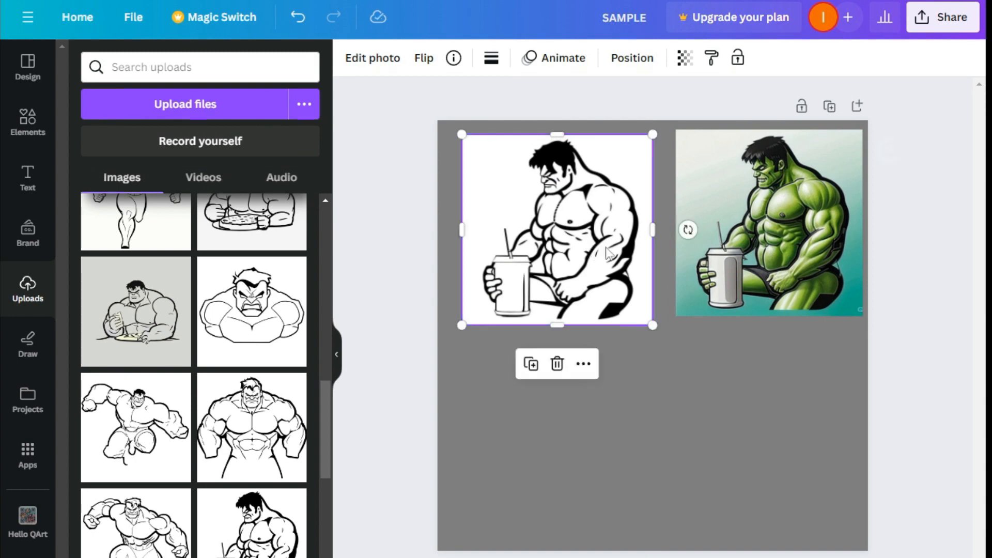
Add the standing Hulk line art and resize it below the first line art.
{"action": "left_click", "coordinate": [253, 432]}
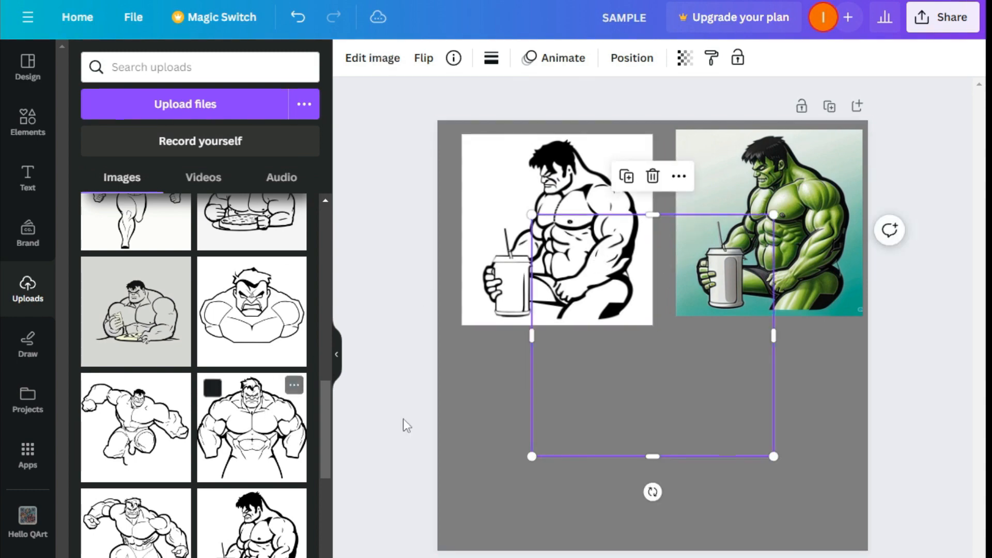
{"action": "left_click_drag", "start_coordinate": [656, 343], "coordinate": [633, 369]}
{"action": "left_click_drag", "start_coordinate": [505, 247], "coordinate": [596, 325]}
{"action": "left_click_drag", "start_coordinate": [686, 398], "coordinate": [573, 431]}
{"action": "left_click_drag", "start_coordinate": [638, 356], "coordinate": [677, 327]}
{"action": "left_click_drag", "start_coordinate": [615, 388], "coordinate": [599, 405]}
{"action": "scroll", "coordinate": [242, 356], "scroll_direction": "up", "scroll_amount": 8}
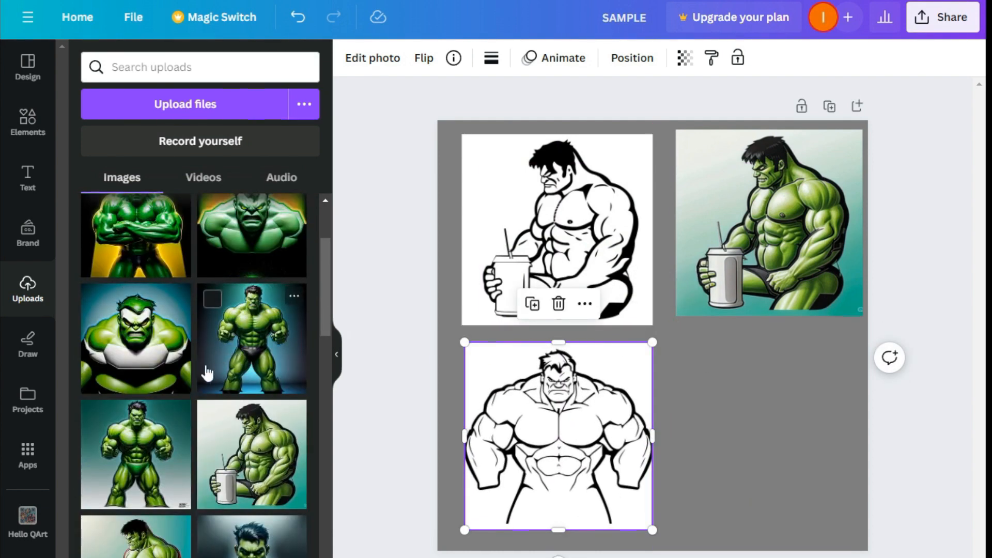
Add the colored standing Hulk from uploads and resize it into the bottom-right beside the standing line art.
{"action": "left_click", "coordinate": [239, 345]}
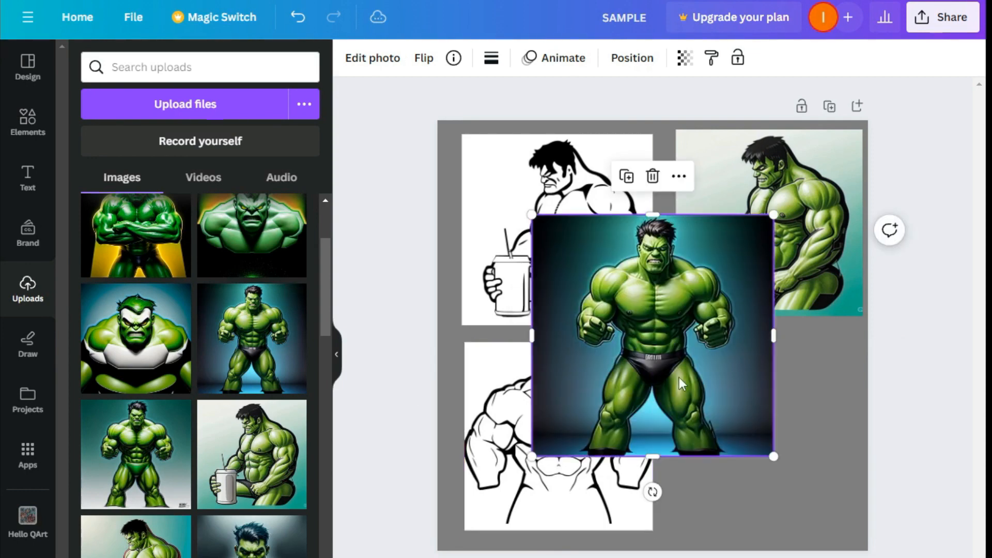
{"action": "left_click_drag", "start_coordinate": [677, 377], "coordinate": [787, 485]}
{"action": "left_click_drag", "start_coordinate": [641, 326], "coordinate": [675, 359]}
{"action": "left_click_drag", "start_coordinate": [711, 417], "coordinate": [694, 388]}
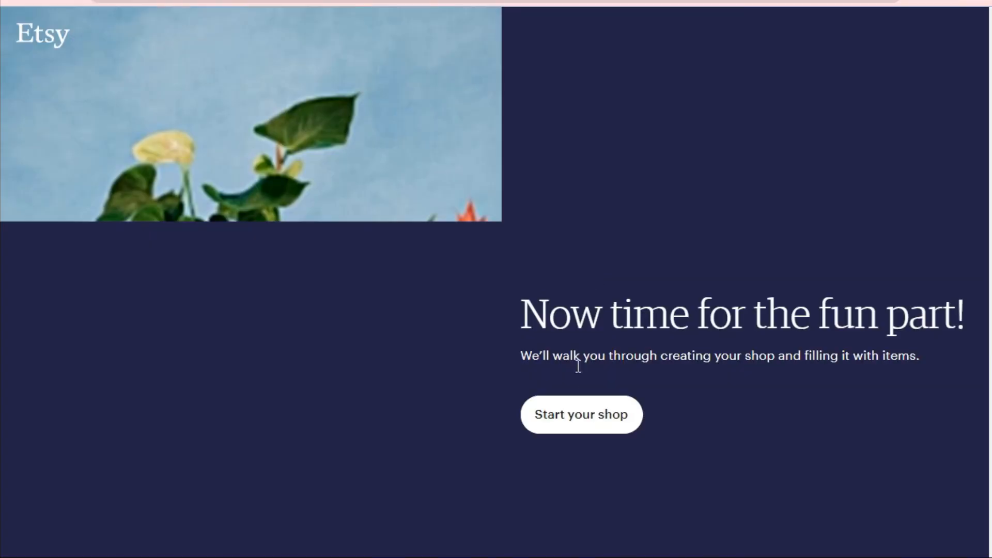
Start the shop setup and adjust the primary listing photo's thumbnail framing, then save it.
{"action": "left_click", "coordinate": [572, 413]}
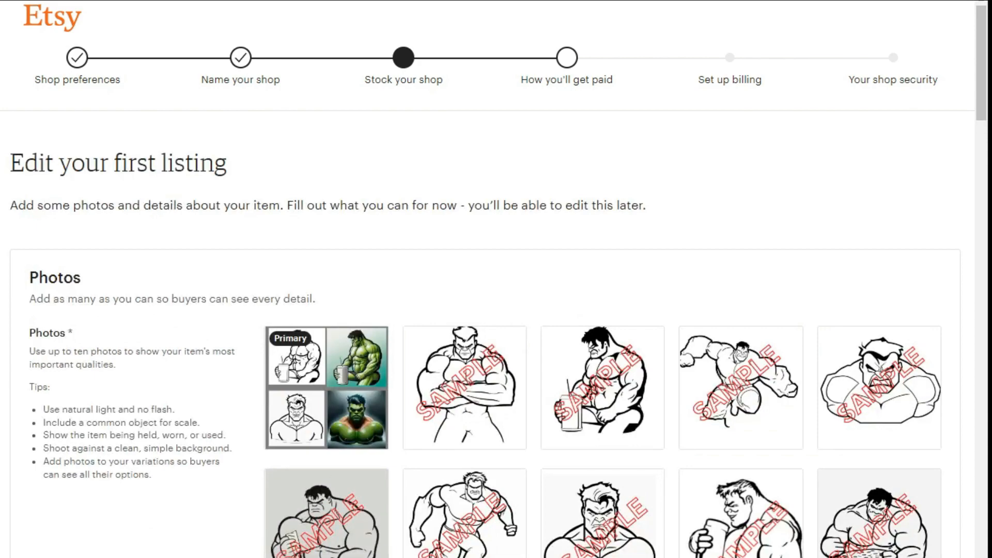
{"action": "scroll", "coordinate": [386, 553], "scroll_direction": "down", "scroll_amount": 5}
{"action": "left_click", "coordinate": [451, 431]}
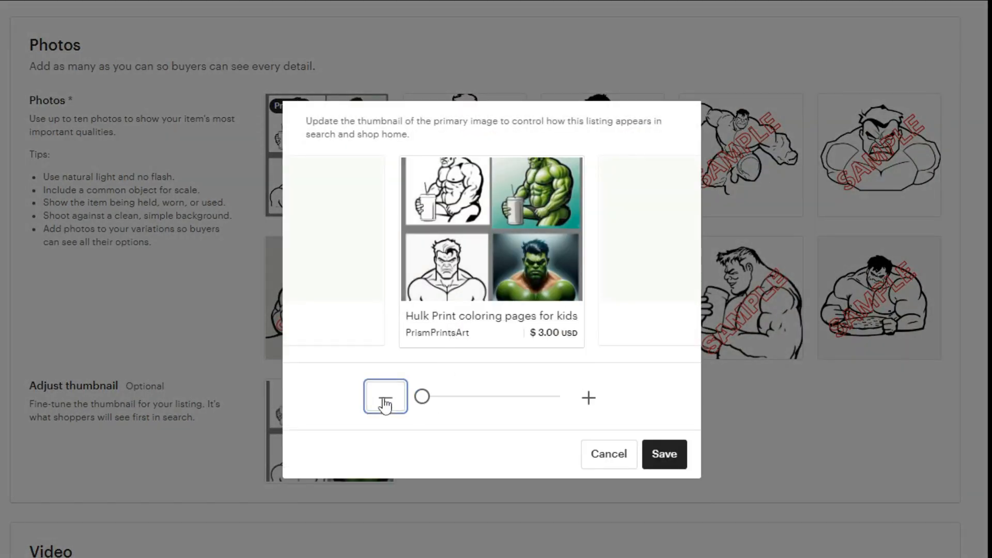
{"action": "left_click_drag", "start_coordinate": [468, 224], "coordinate": [470, 237]}
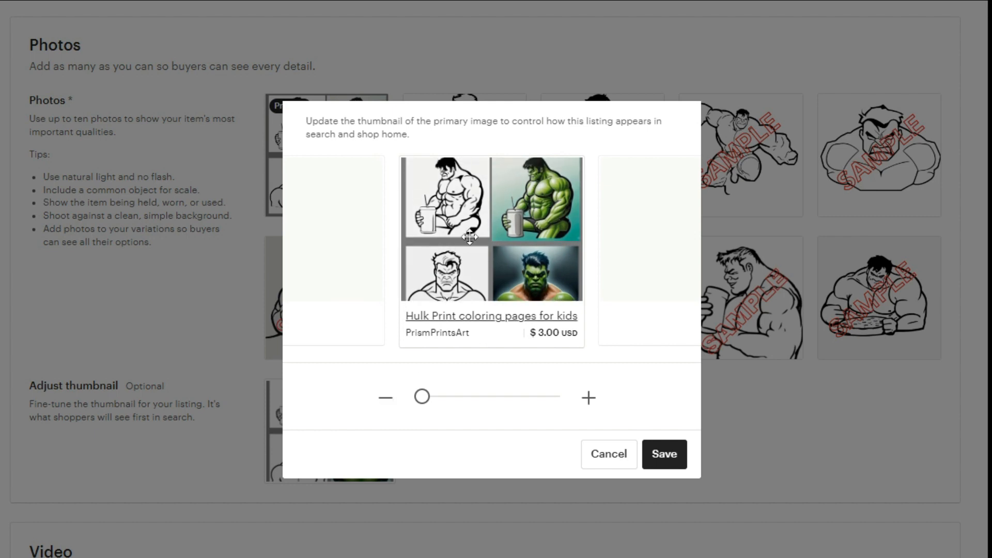
{"action": "left_click", "coordinate": [654, 446]}
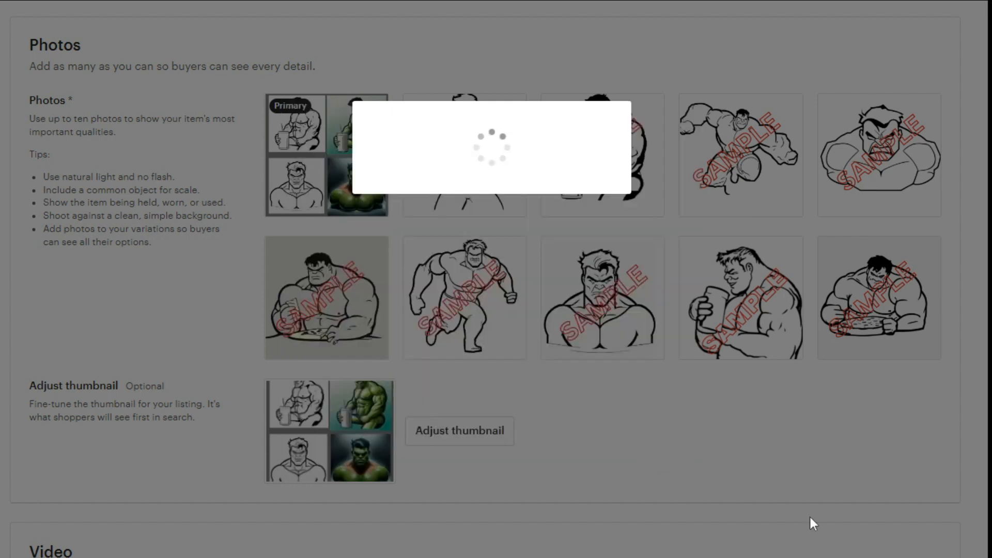
Copy the title text from Notepad into the listing Title field and retype its first words as "Hulk".
{"action": "scroll", "coordinate": [355, 269], "scroll_direction": "down", "scroll_amount": 4}
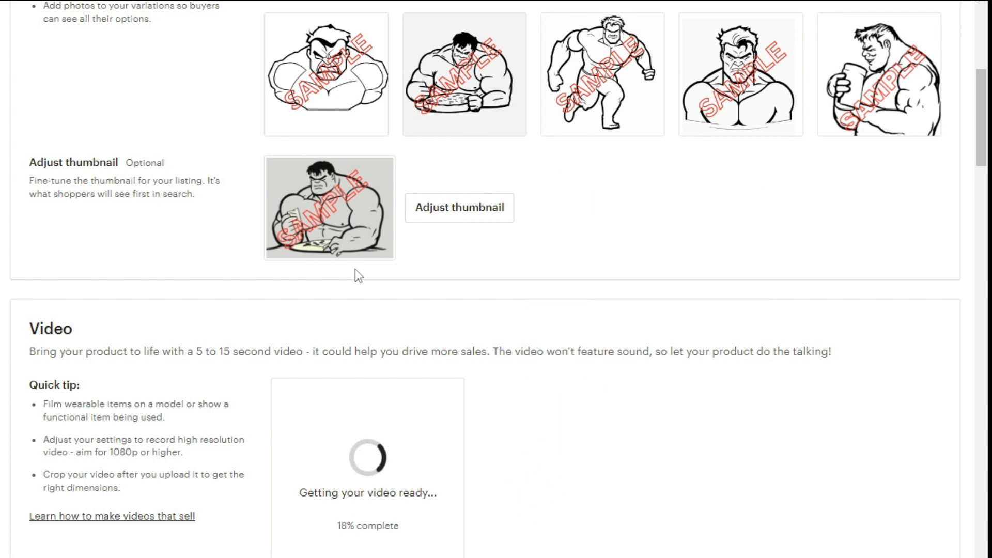
{"action": "scroll", "coordinate": [442, 394], "scroll_direction": "down", "scroll_amount": 15}
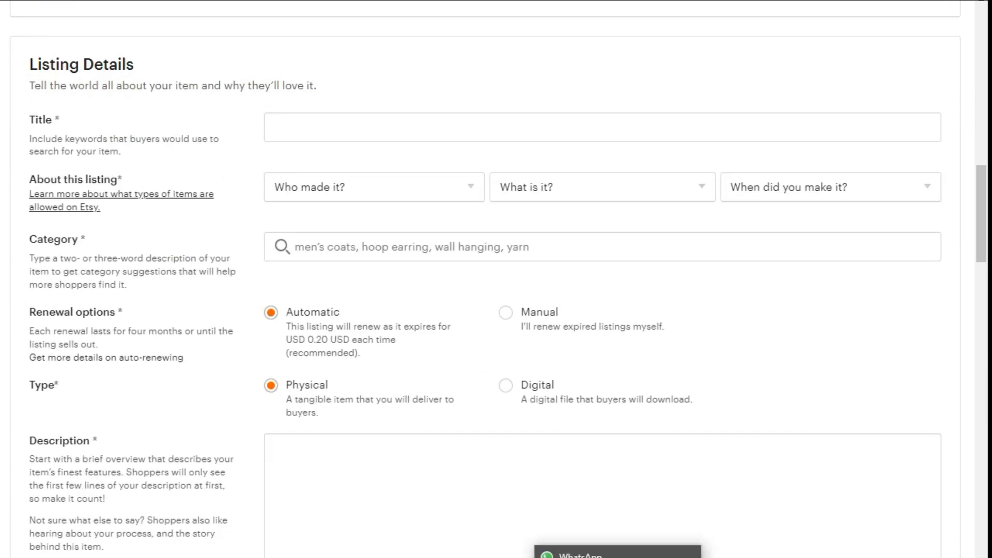
{"action": "left_click", "coordinate": [594, 557]}
{"action": "right_click", "coordinate": [486, 416]}
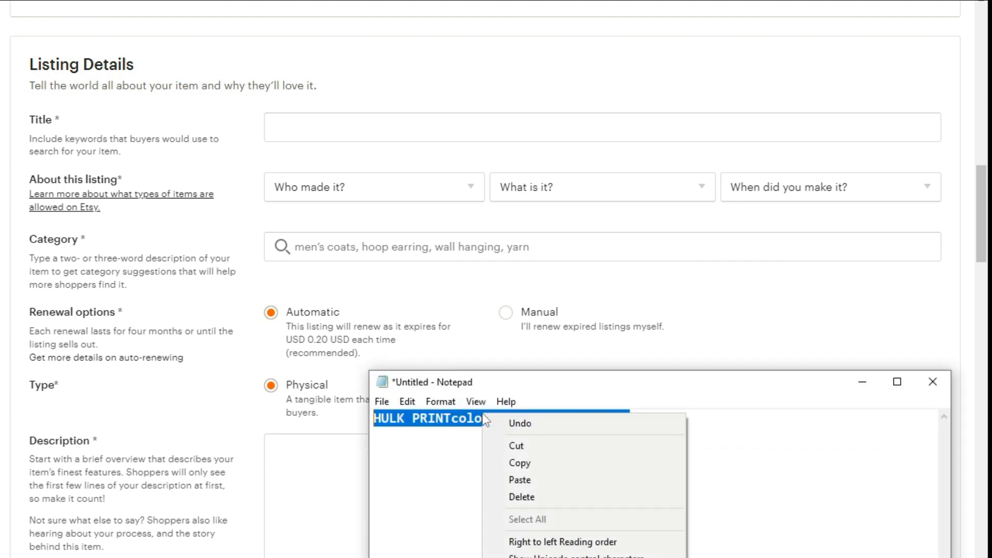
{"action": "left_click", "coordinate": [522, 462]}
{"action": "left_click", "coordinate": [288, 132]}
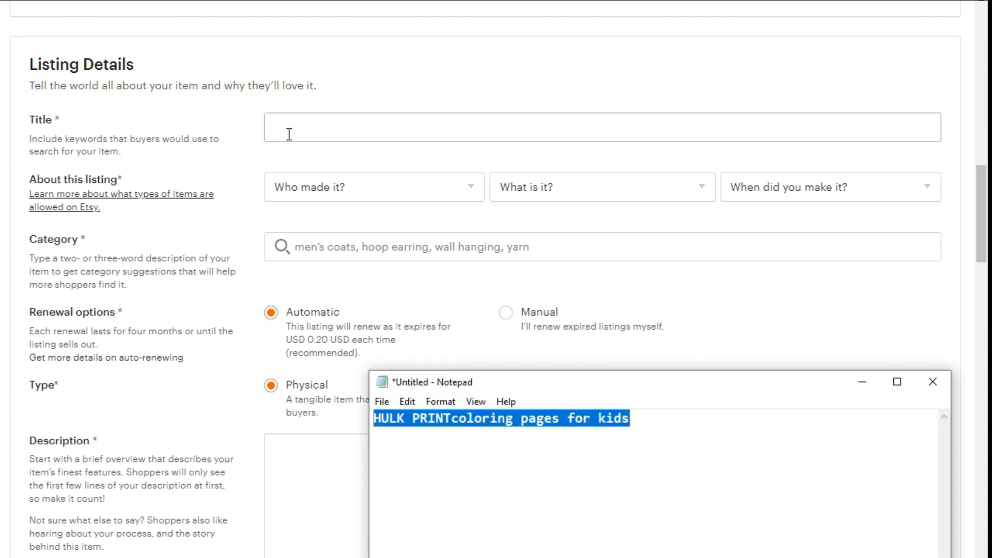
{"action": "right_click", "coordinate": [287, 132]}
{"action": "left_click", "coordinate": [325, 246]}
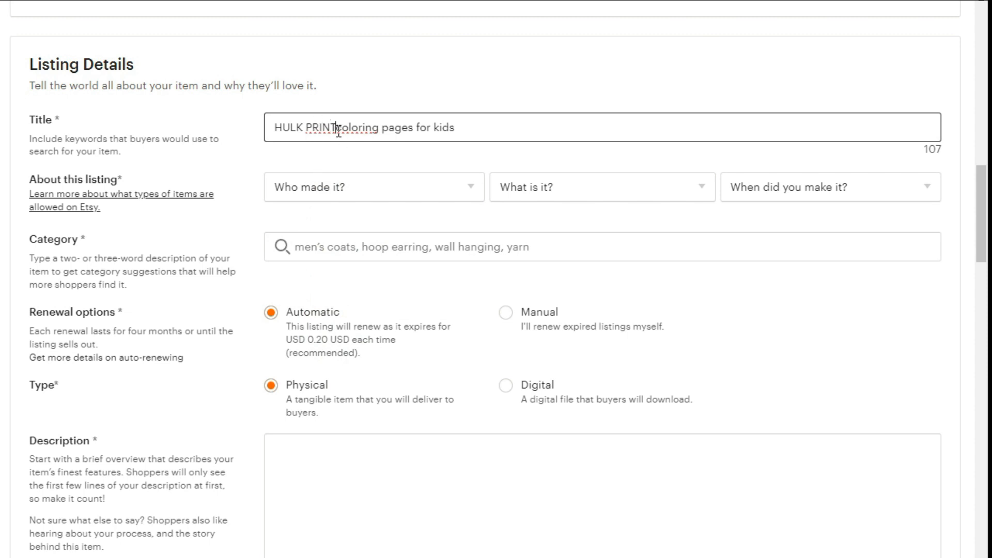
{"action": "left_click_drag", "start_coordinate": [336, 125], "coordinate": [236, 132]}
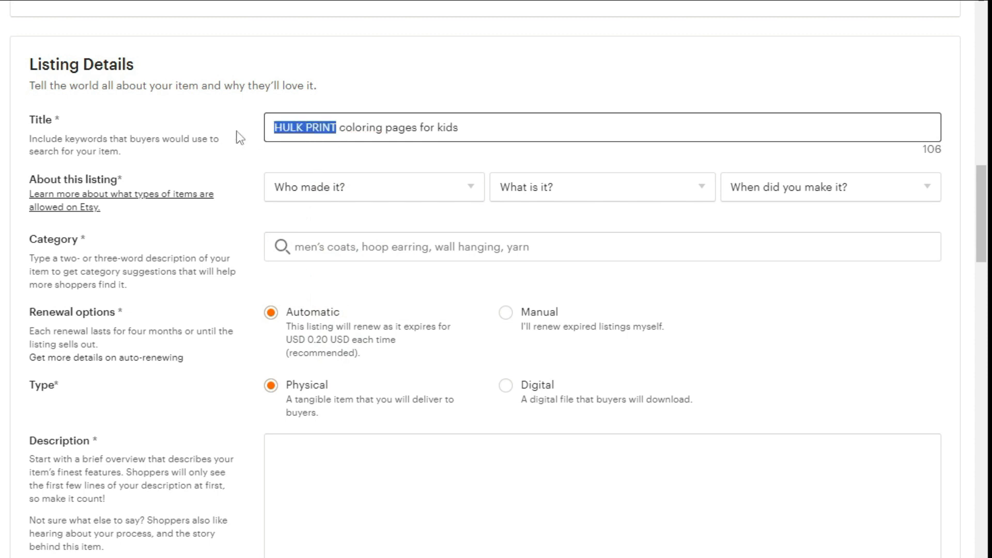
{"action": "type", "text": "HUl"}
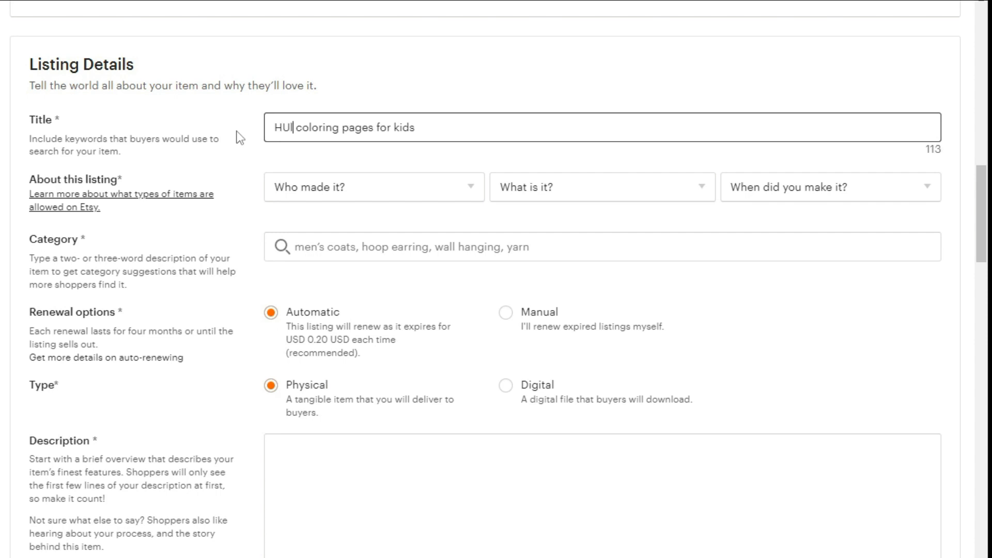
{"action": "key", "text": "BackSpace"}
{"action": "key", "text": "BackSpace"}
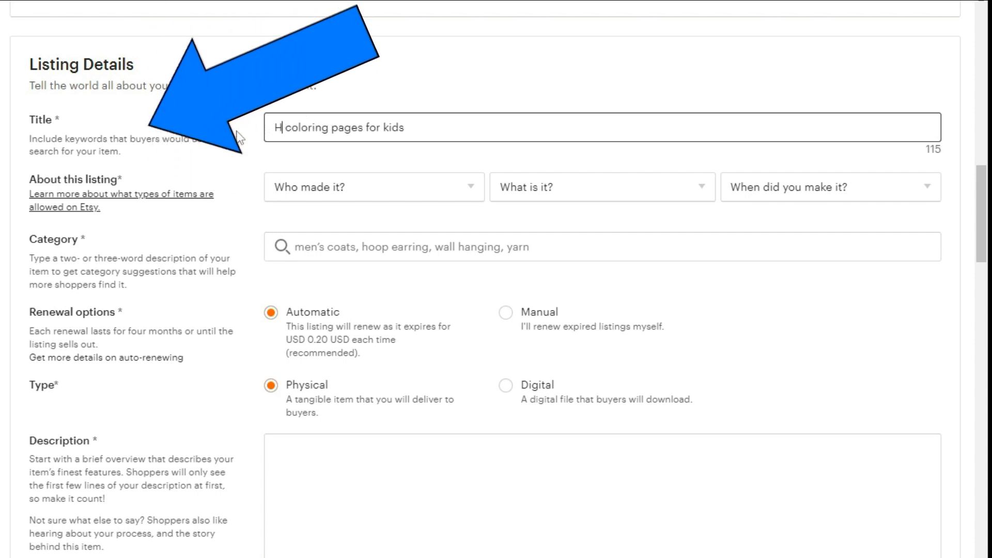
{"action": "type", "text": "ulk"}
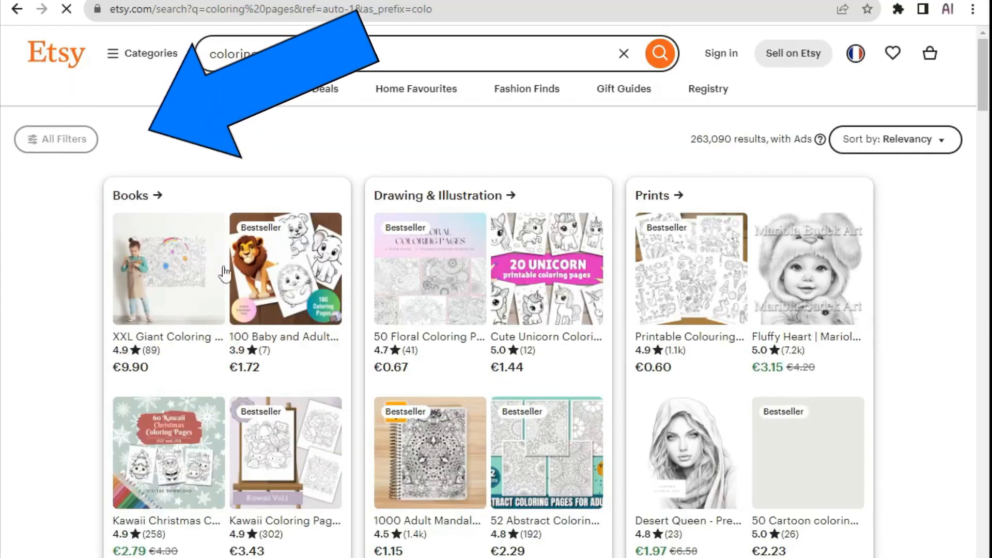
Search Etsy for keyword suggestions, trying "hulk print" and "coloring pages for kids", and copy the search text.
{"action": "left_click", "coordinate": [364, 61]}
{"action": "key", "text": "BackSpace"}
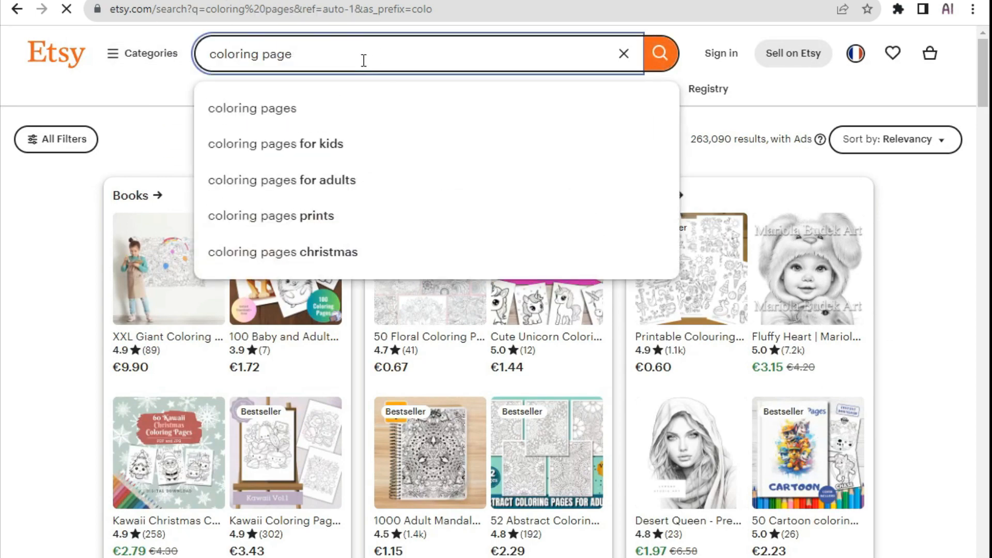
{"action": "key", "text": "BackSpace"}
{"action": "key", "text": "BackSpace"}
{"action": "key", "text": "BackSpace"}
{"action": "key", "text": "BackSpace"}
{"action": "key", "text": "BackSpace"}
{"action": "key", "text": "BackSpace"}
{"action": "key", "text": "BackSpace"}
{"action": "key", "text": "BackSpace"}
{"action": "key", "text": "BackSpace"}
{"action": "key", "text": "BackSpace"}
{"action": "type", "text": "HULK"}
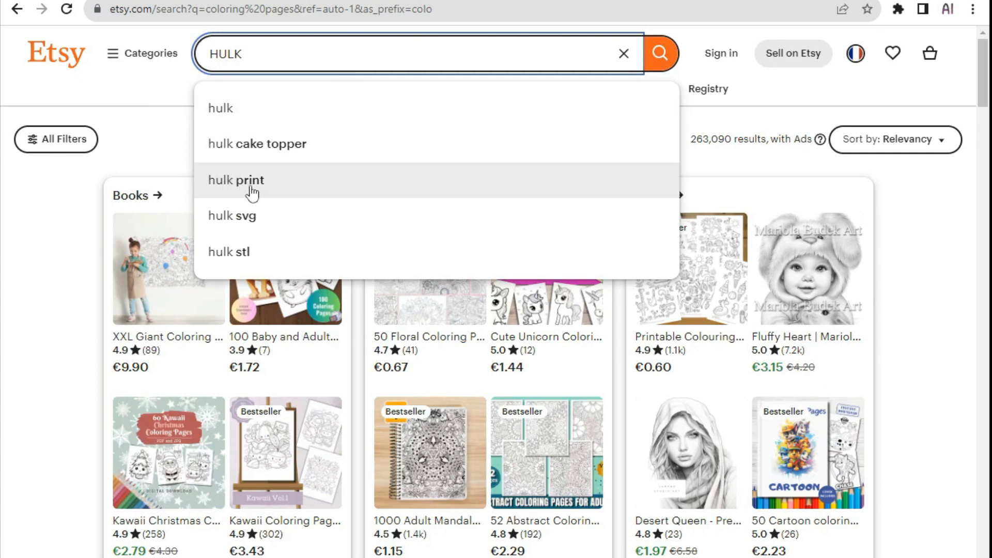
{"action": "left_click", "coordinate": [252, 193]}
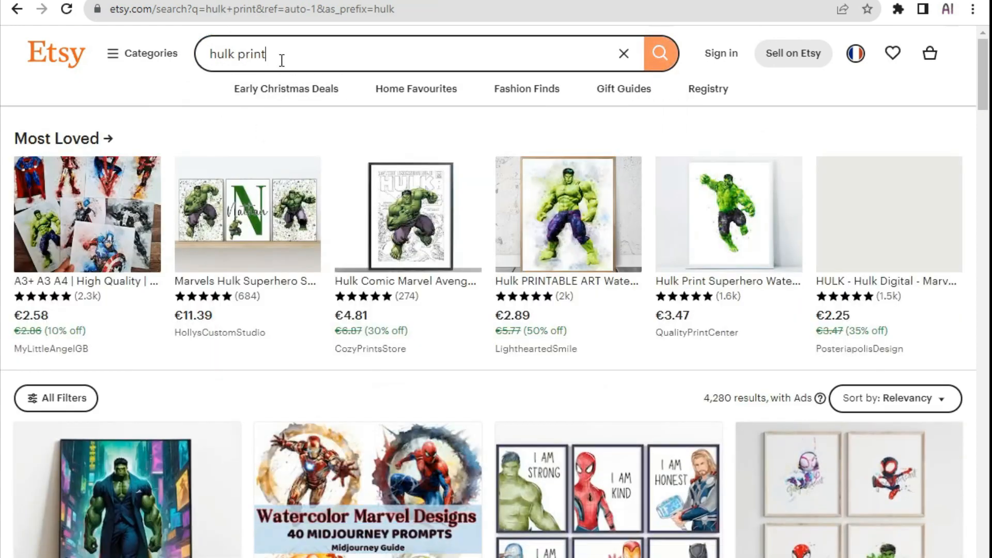
{"action": "left_click", "coordinate": [284, 57]}
{"action": "left_click_drag", "start_coordinate": [284, 57], "coordinate": [223, 61]}
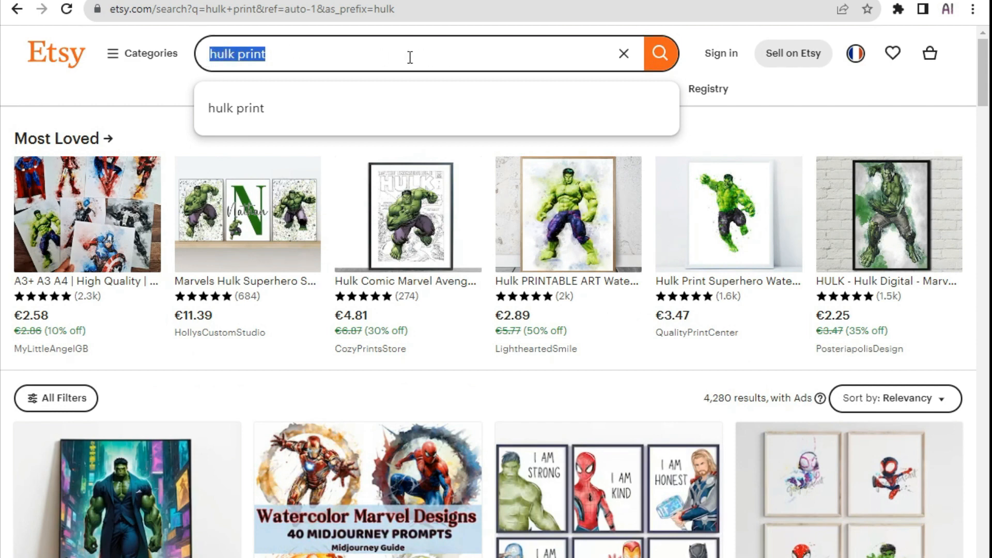
{"action": "left_click", "coordinate": [623, 54]}
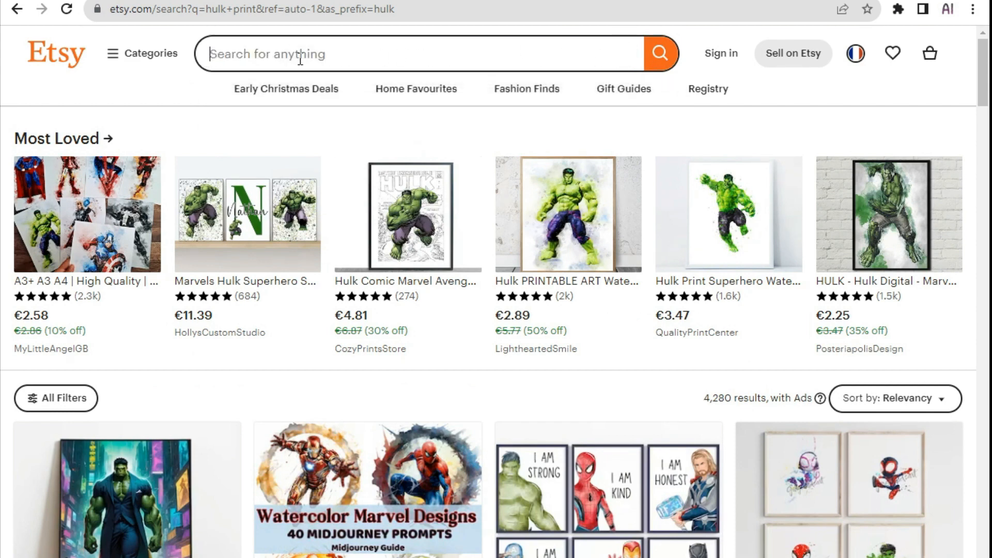
{"action": "type", "text": "COLORING"}
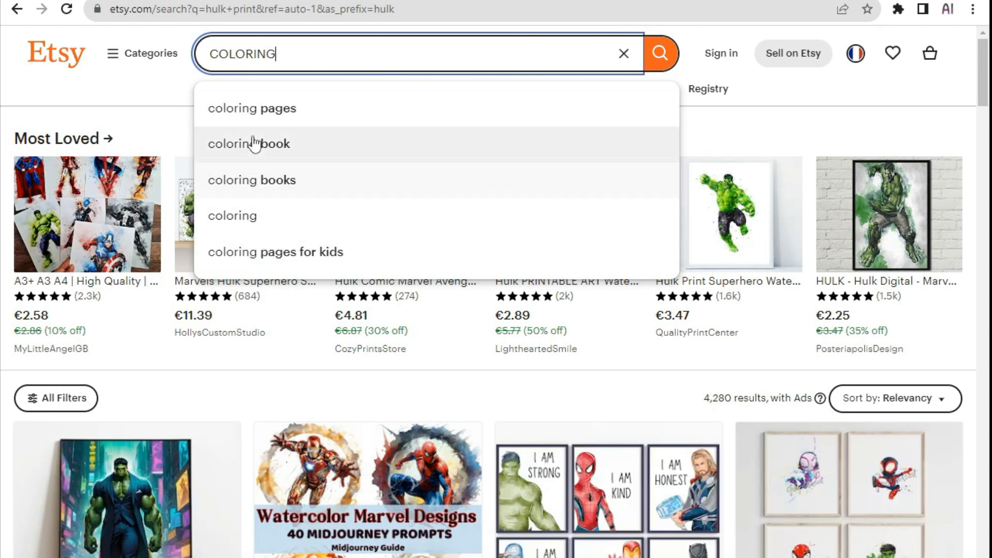
{"action": "left_click", "coordinate": [236, 253]}
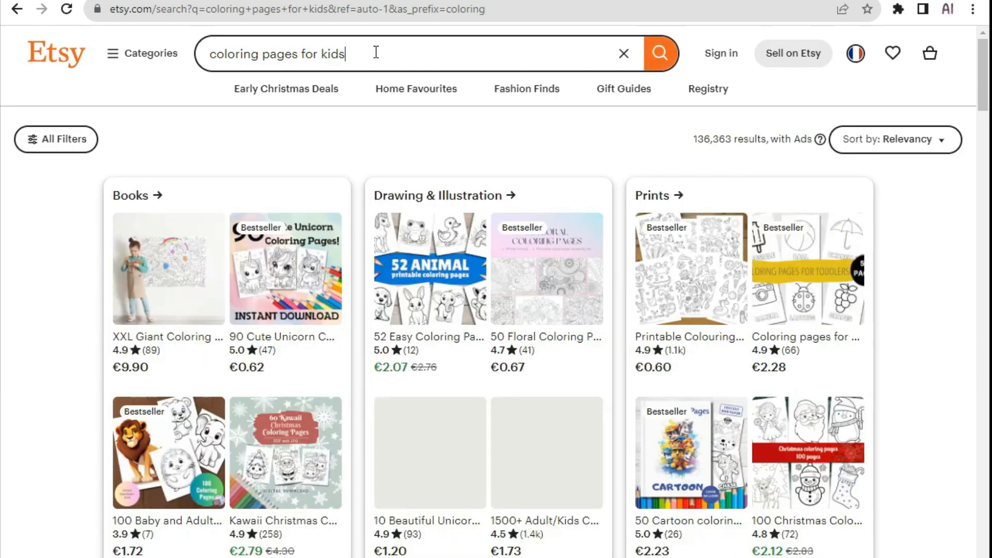
{"action": "left_click", "coordinate": [375, 51]}
{"action": "left_click_drag", "start_coordinate": [375, 52], "coordinate": [217, 54]}
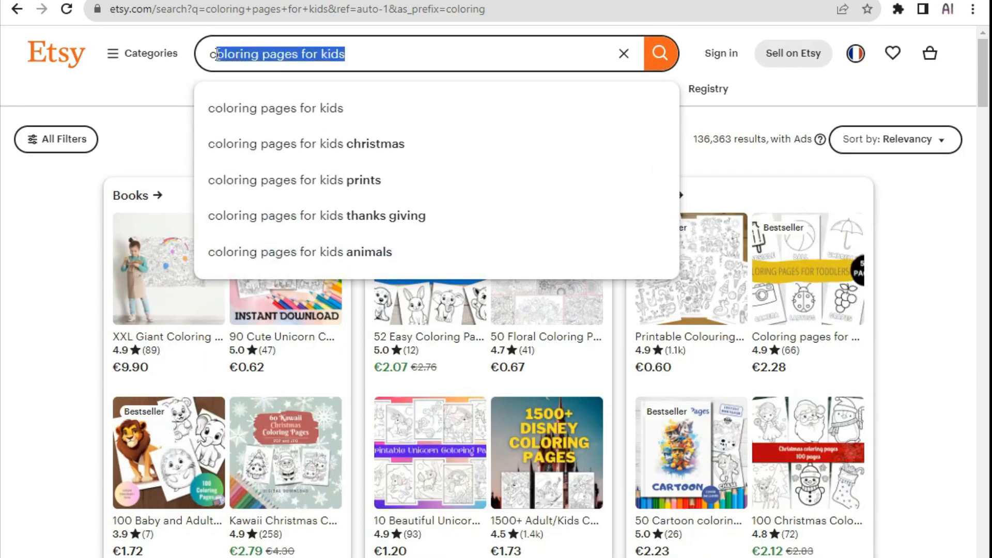
{"action": "right_click", "coordinate": [220, 54]}
{"action": "left_click", "coordinate": [259, 104]}
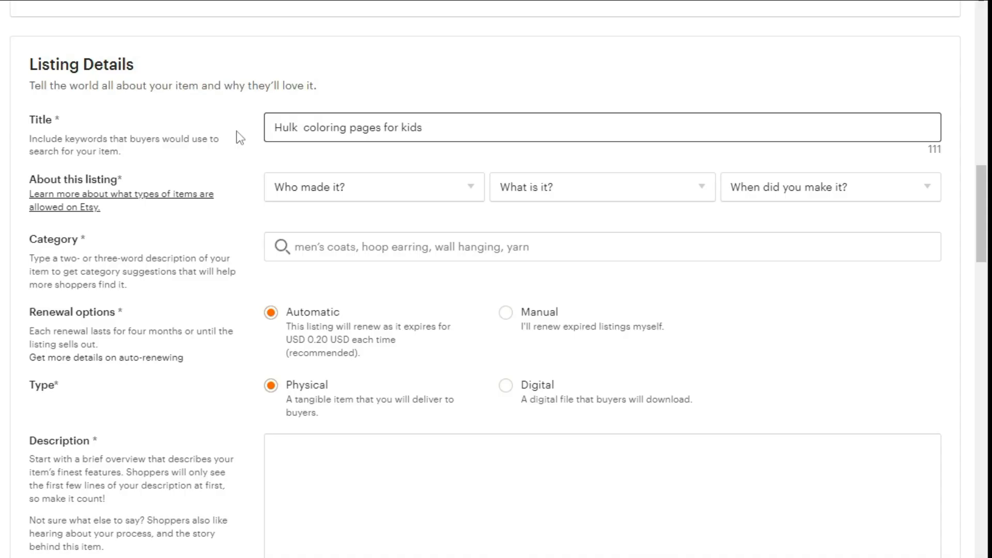
Complete the title as "Hulk Print coloring pages for kids" and set About this listing to I did, A finished product, 2020 - 2023.
{"action": "type", "text": "Print"}
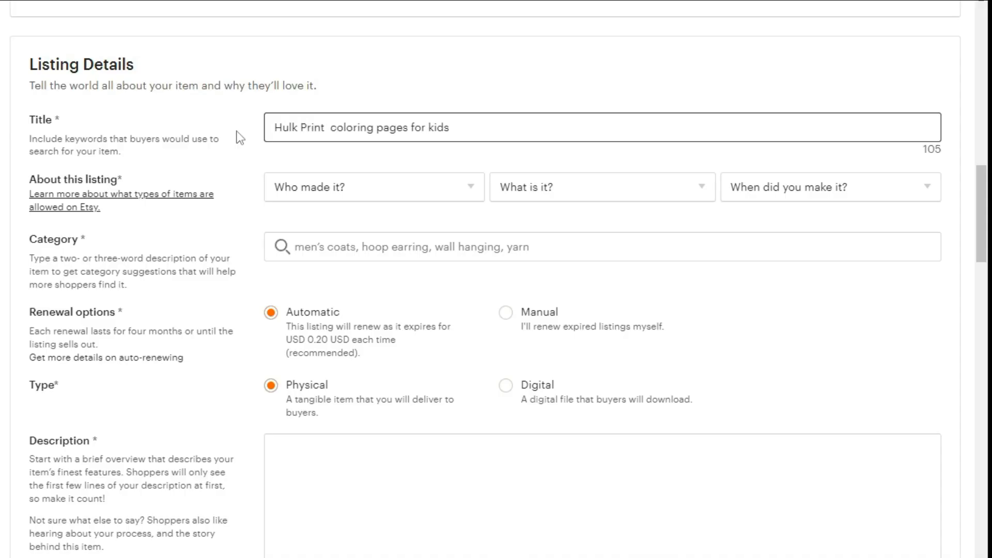
{"action": "key", "text": "BackSpace"}
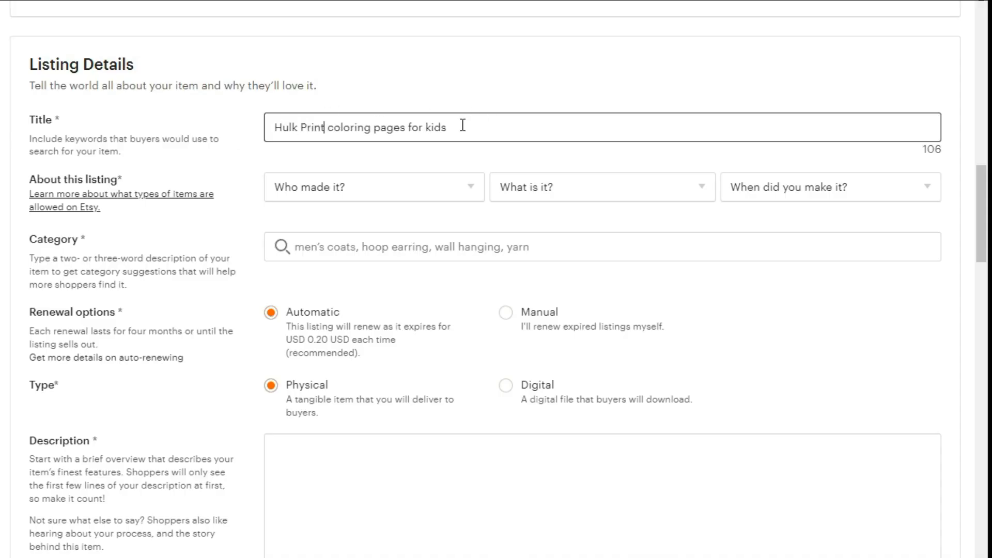
{"action": "left_click", "coordinate": [352, 191]}
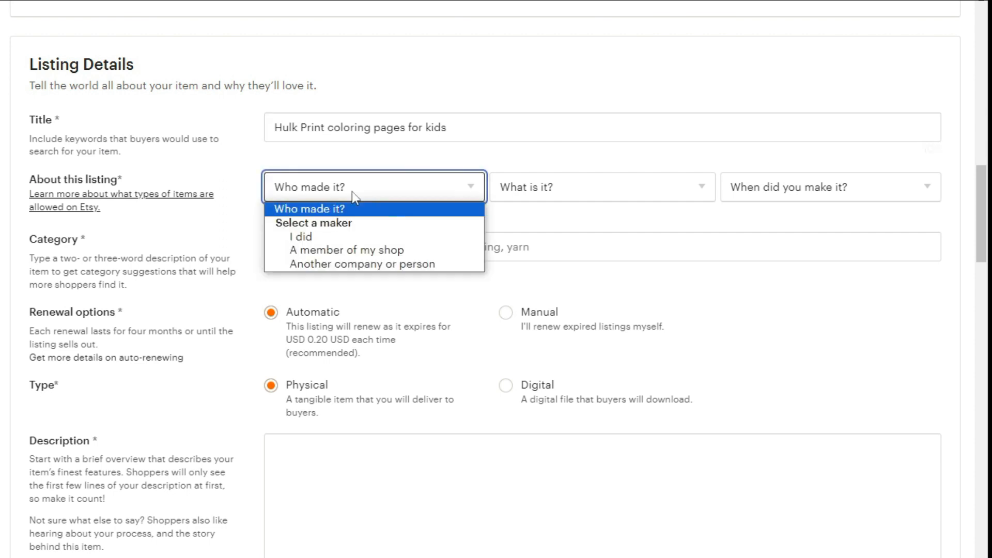
{"action": "left_click", "coordinate": [324, 238]}
{"action": "left_click", "coordinate": [522, 195]}
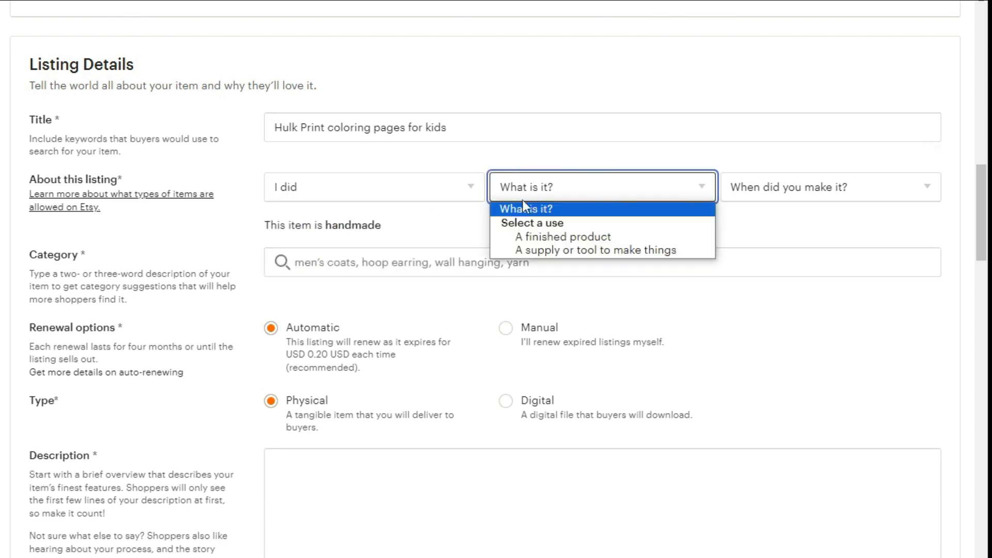
{"action": "left_click", "coordinate": [530, 237]}
{"action": "left_click", "coordinate": [800, 192]}
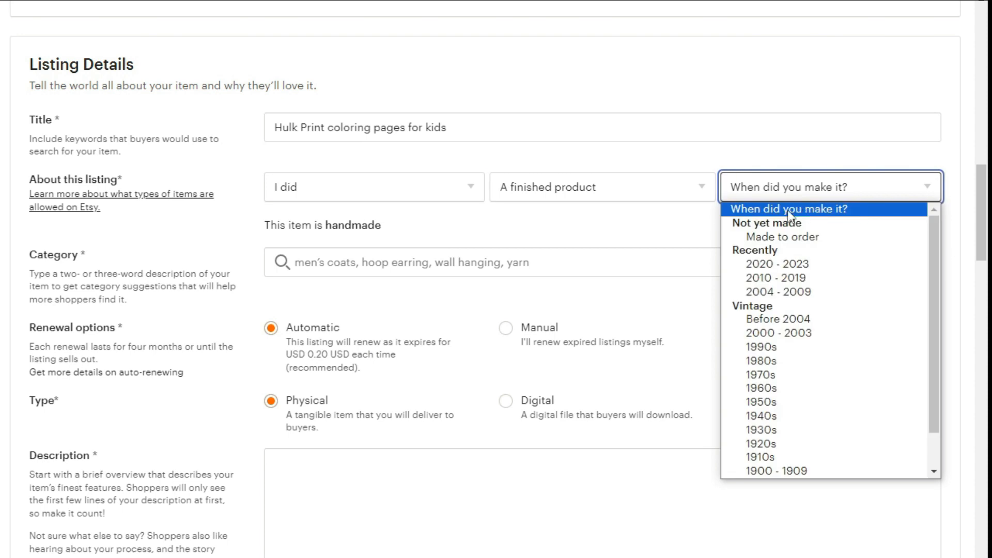
{"action": "left_click", "coordinate": [768, 266]}
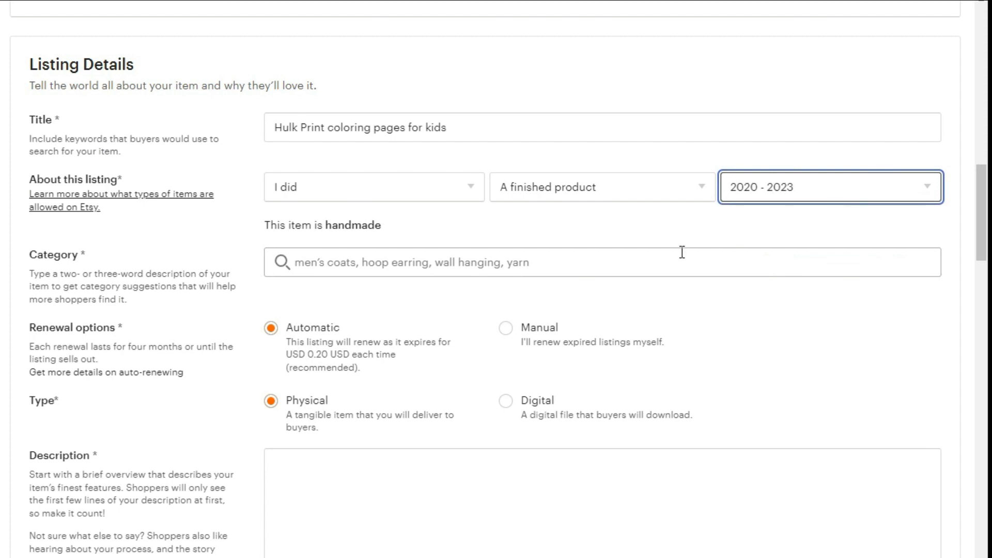
Set the listing category to Children's Books by searching for "book".
{"action": "left_click", "coordinate": [337, 268]}
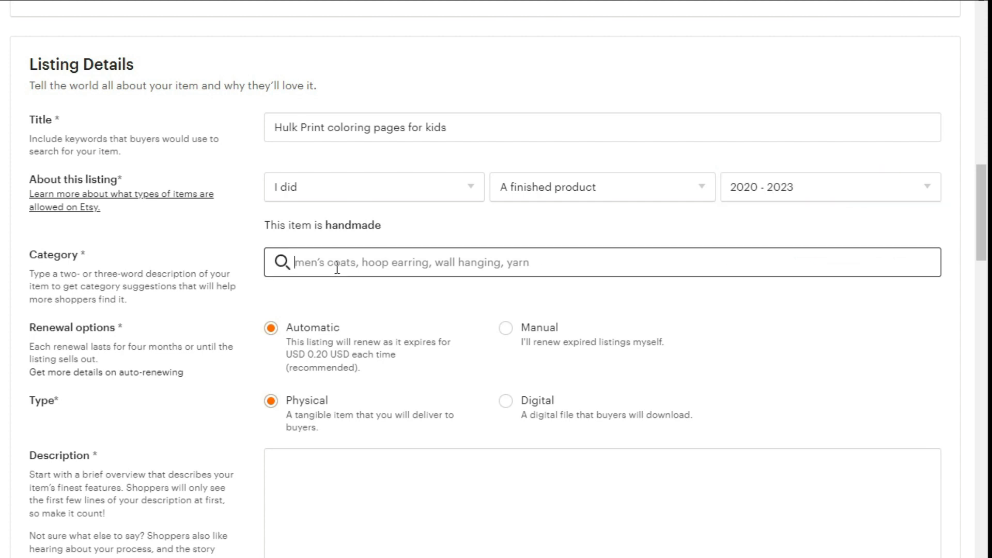
{"action": "type", "text": "book"}
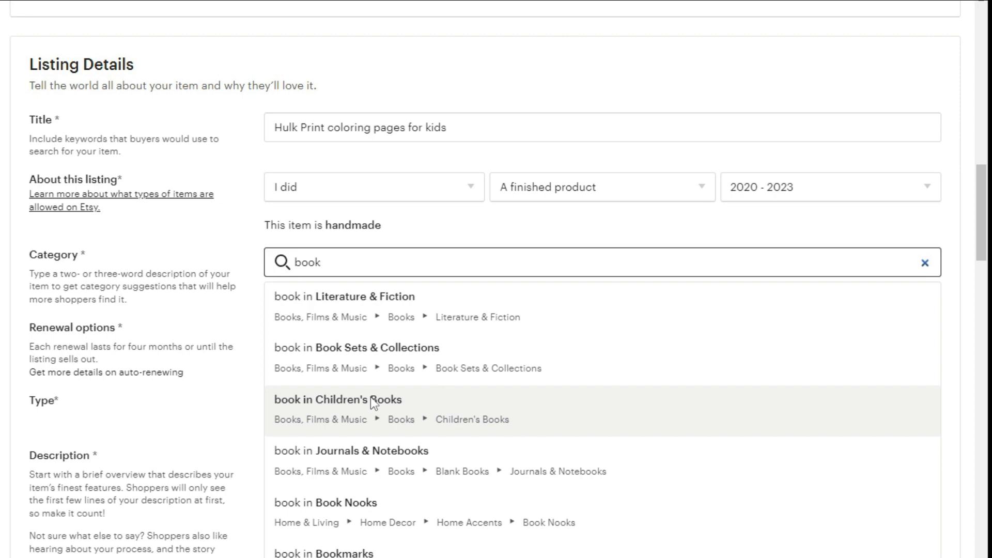
{"action": "left_click", "coordinate": [371, 397]}
Set the listing's Occasion to Back to school.
{"action": "scroll", "coordinate": [297, 308], "scroll_direction": "down", "scroll_amount": 5}
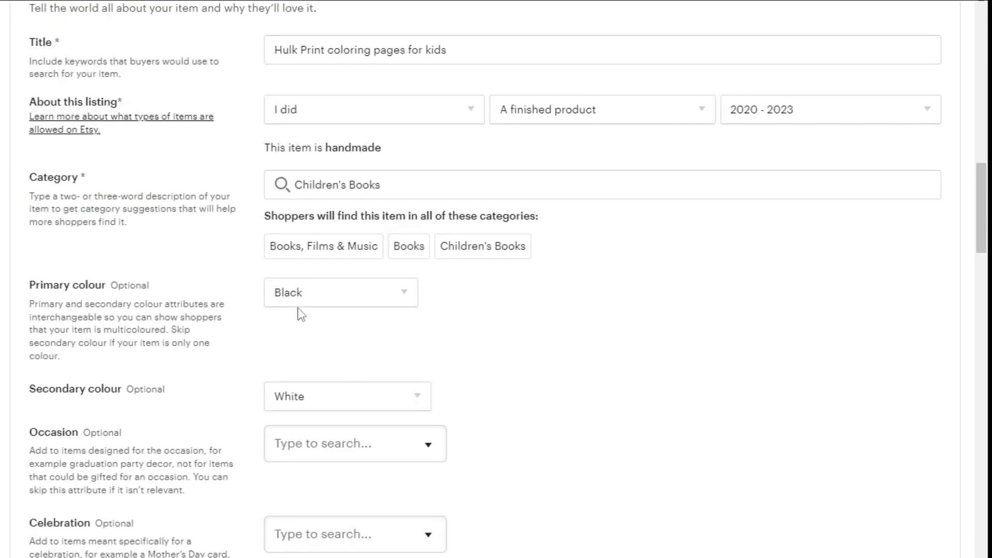
{"action": "scroll", "coordinate": [343, 421], "scroll_direction": "down", "scroll_amount": 3}
{"action": "left_click", "coordinate": [357, 290]}
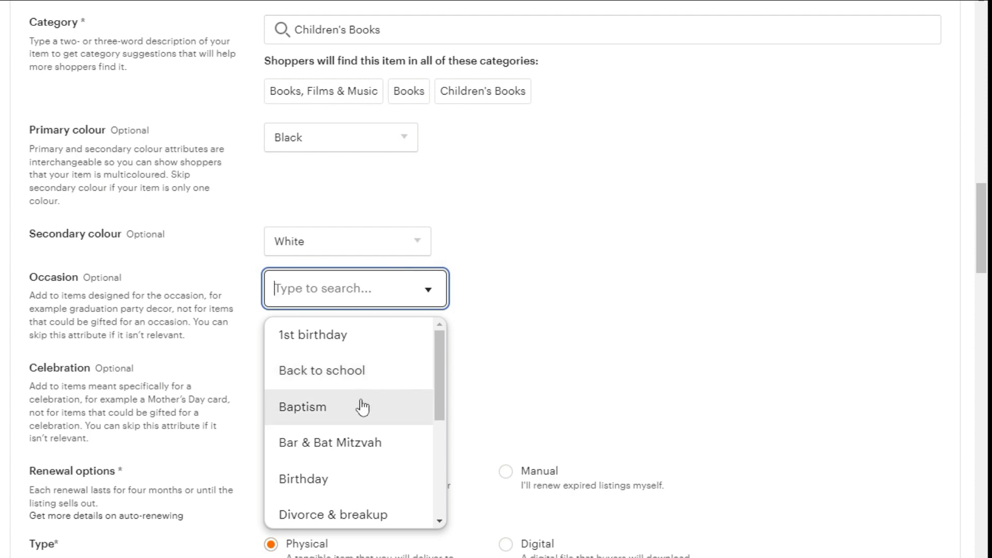
{"action": "scroll", "coordinate": [385, 409], "scroll_direction": "down", "scroll_amount": 2}
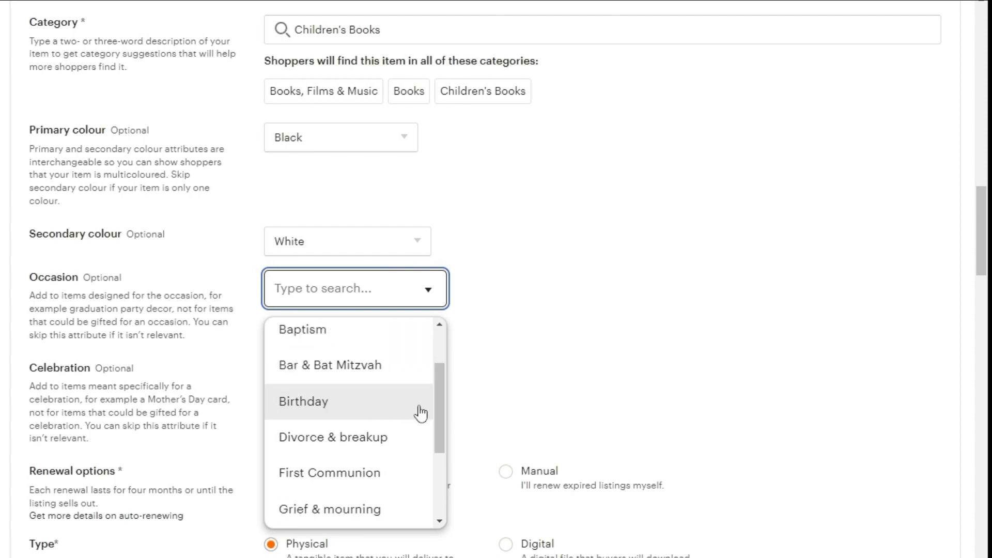
{"action": "scroll", "coordinate": [403, 443], "scroll_direction": "down", "scroll_amount": 2}
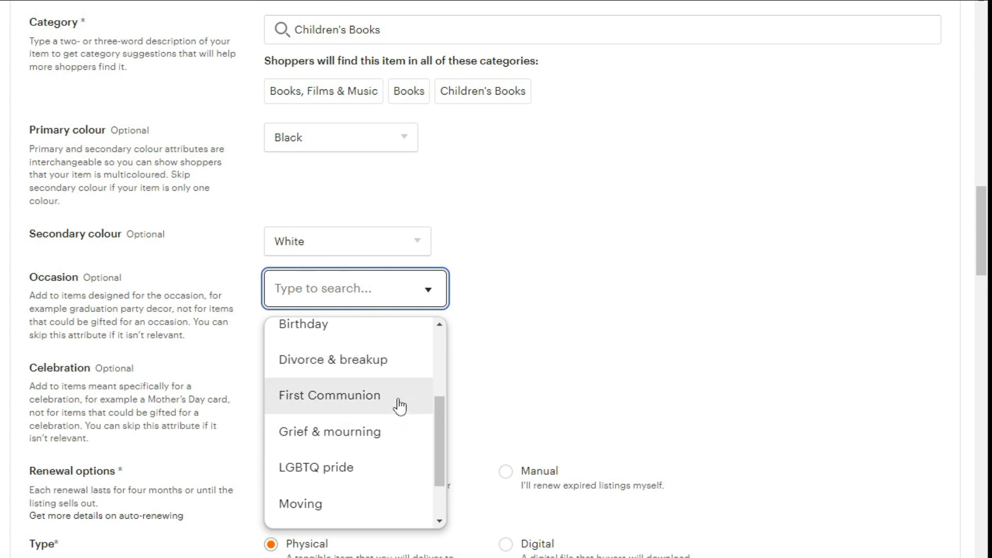
{"action": "scroll", "coordinate": [402, 434], "scroll_direction": "down", "scroll_amount": 4}
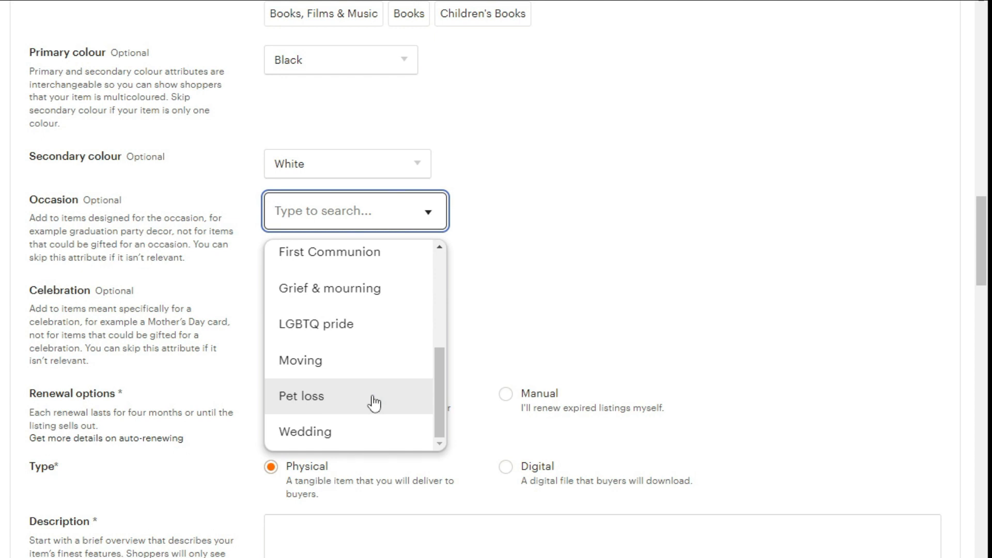
{"action": "scroll", "coordinate": [375, 404], "scroll_direction": "up", "scroll_amount": 2}
{"action": "scroll", "coordinate": [372, 338], "scroll_direction": "up", "scroll_amount": 2}
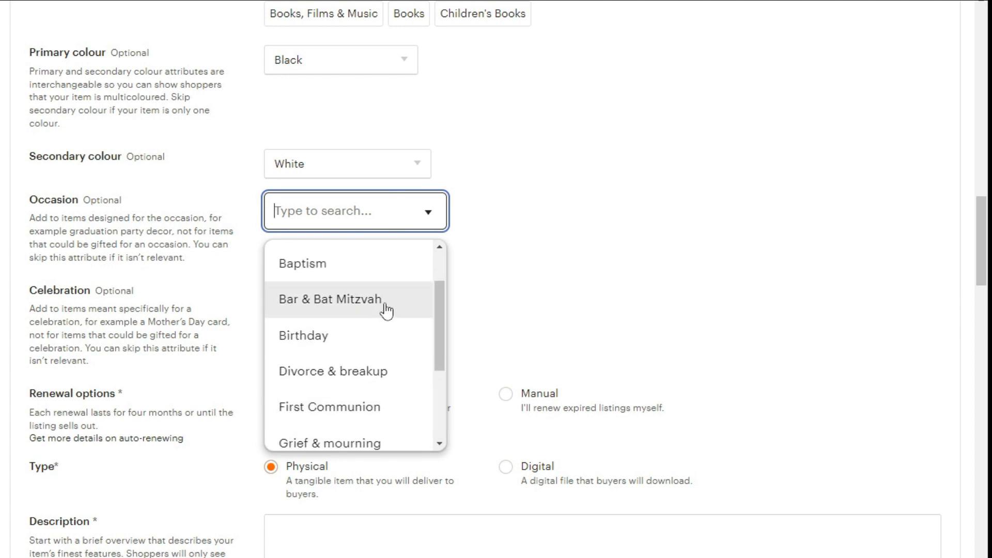
{"action": "scroll", "coordinate": [402, 312], "scroll_direction": "up", "scroll_amount": 2}
{"action": "scroll", "coordinate": [383, 323], "scroll_direction": "up", "scroll_amount": 1}
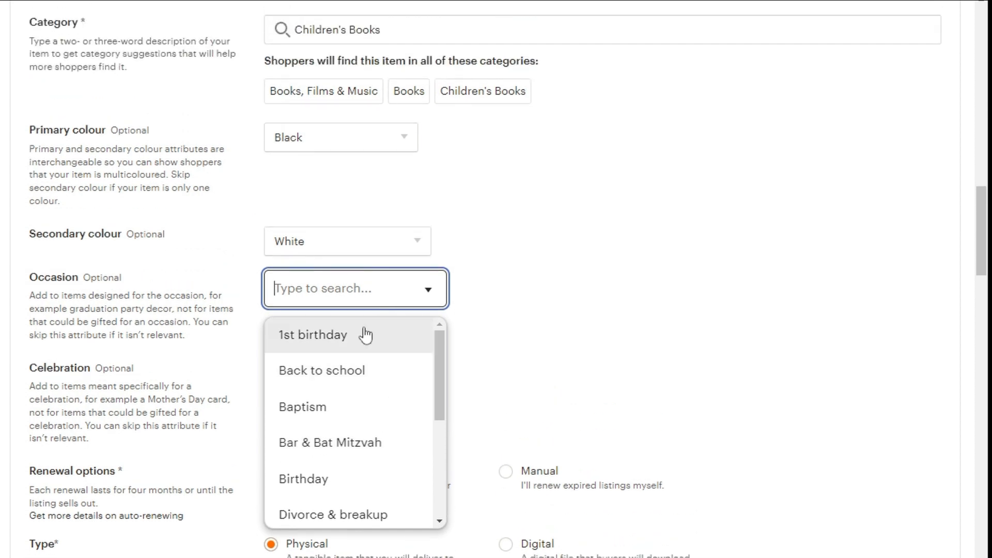
{"action": "left_click", "coordinate": [355, 377]}
Set the listing's Celebration to Christmas.
{"action": "left_click", "coordinate": [329, 374]}
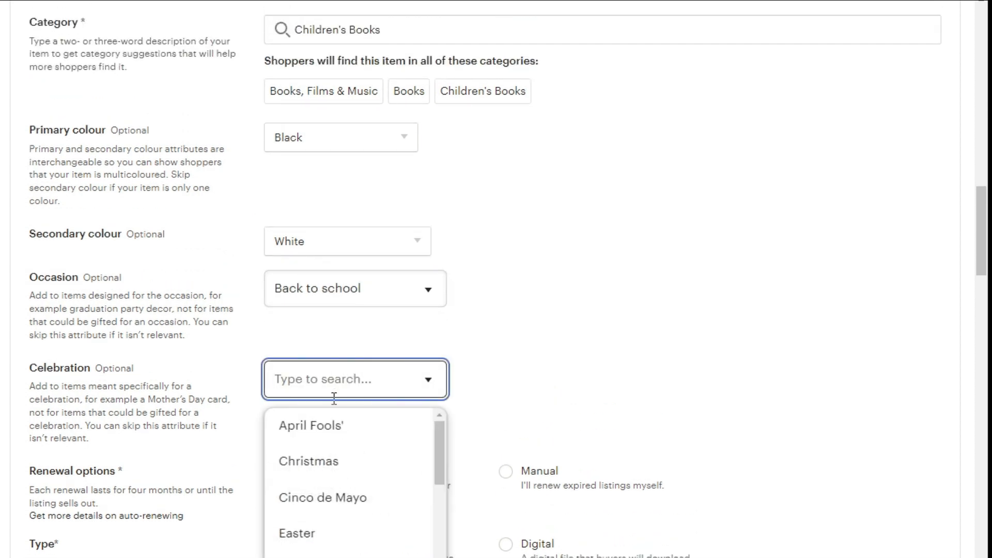
{"action": "scroll", "coordinate": [375, 495], "scroll_direction": "down", "scroll_amount": 1}
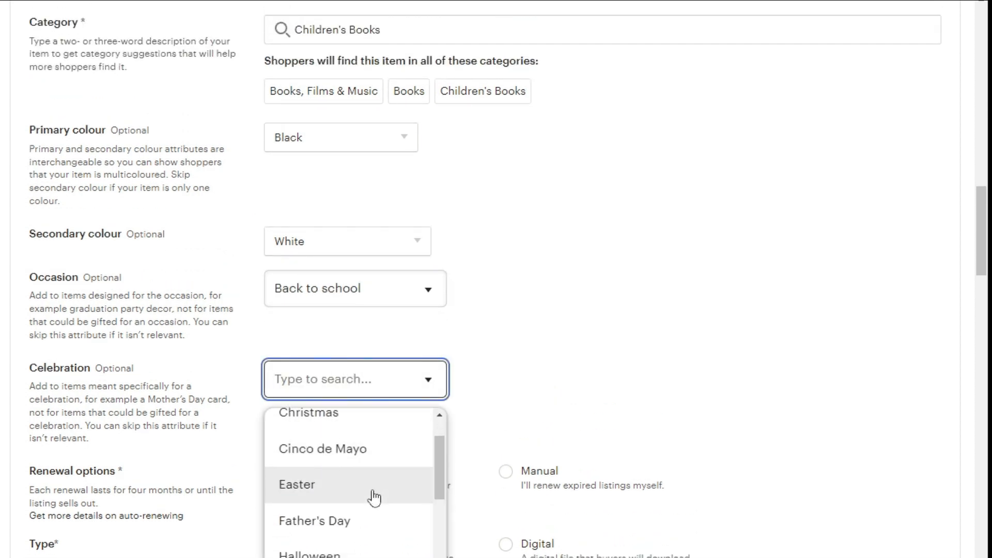
{"action": "scroll", "coordinate": [375, 497], "scroll_direction": "down", "scroll_amount": 3}
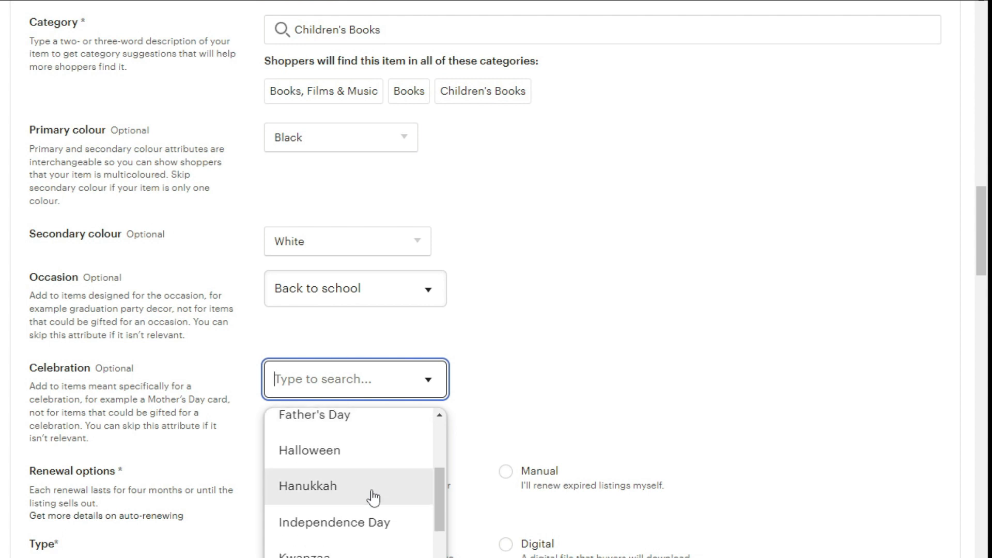
{"action": "scroll", "coordinate": [373, 497], "scroll_direction": "down", "scroll_amount": 2}
{"action": "scroll", "coordinate": [388, 522], "scroll_direction": "down", "scroll_amount": 2}
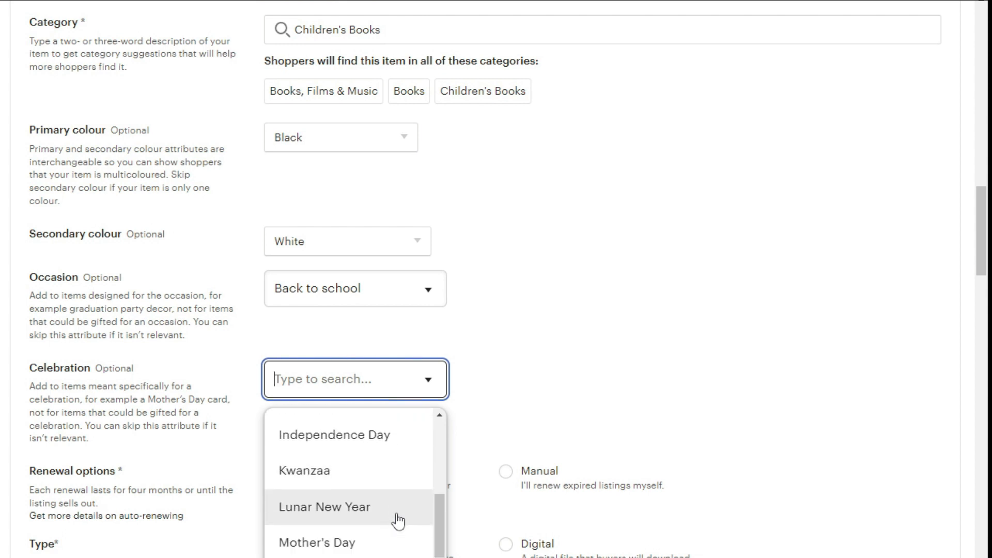
{"action": "scroll", "coordinate": [387, 525], "scroll_direction": "down", "scroll_amount": 2}
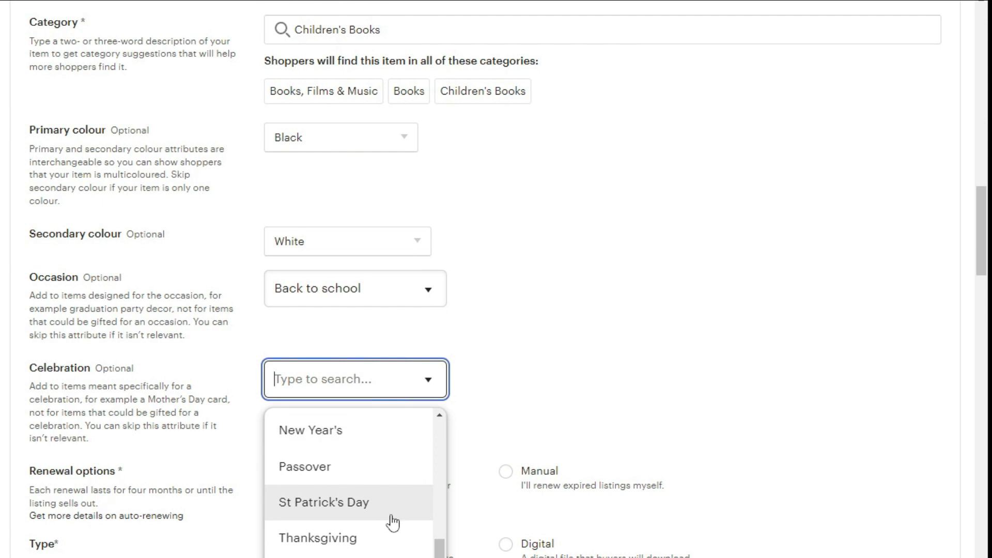
{"action": "scroll", "coordinate": [390, 525], "scroll_direction": "down", "scroll_amount": 1}
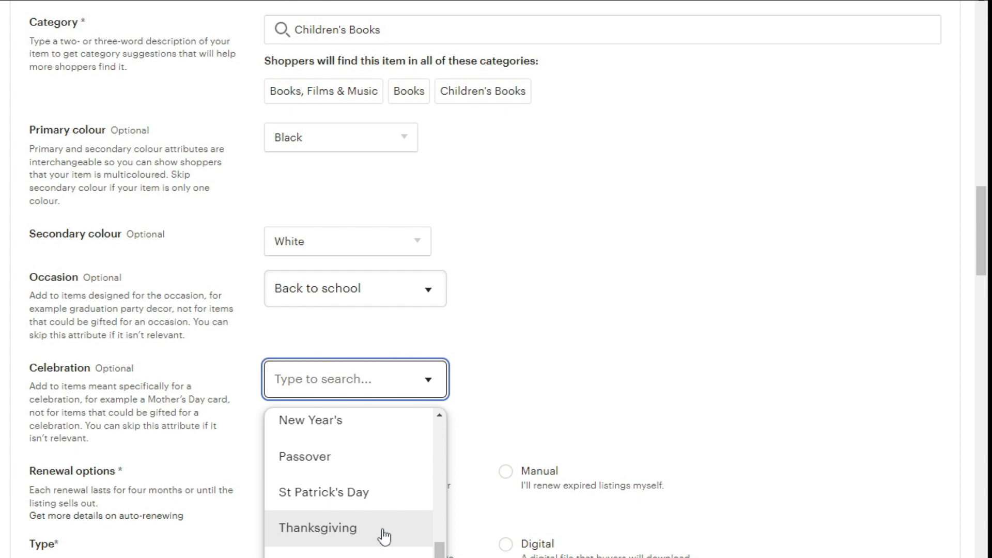
{"action": "scroll", "coordinate": [382, 536], "scroll_direction": "up", "scroll_amount": 2}
{"action": "scroll", "coordinate": [380, 491], "scroll_direction": "up", "scroll_amount": 3}
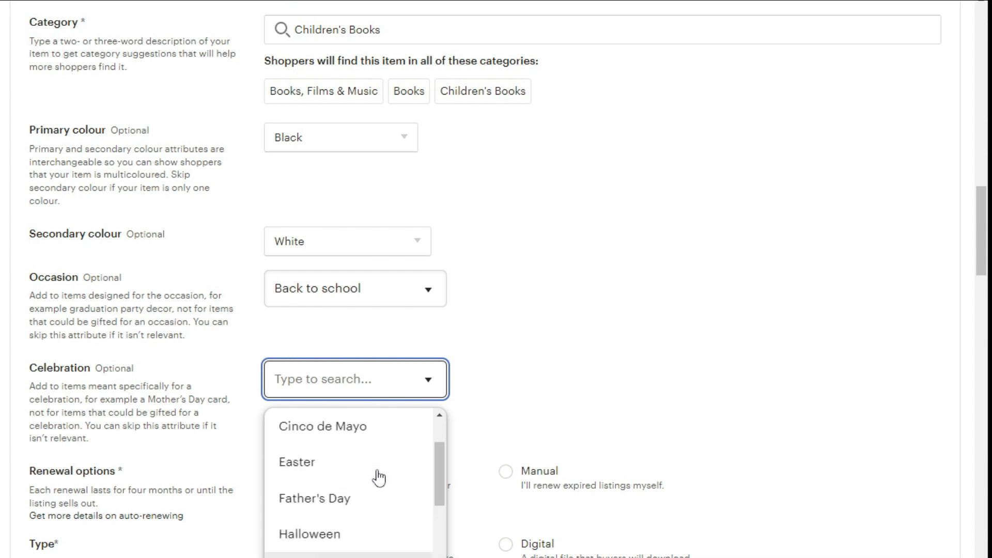
{"action": "scroll", "coordinate": [372, 479], "scroll_direction": "up", "scroll_amount": 1}
{"action": "left_click", "coordinate": [405, 448]}
Set the listing Type to Digital.
{"action": "scroll", "coordinate": [361, 470], "scroll_direction": "down", "scroll_amount": 2}
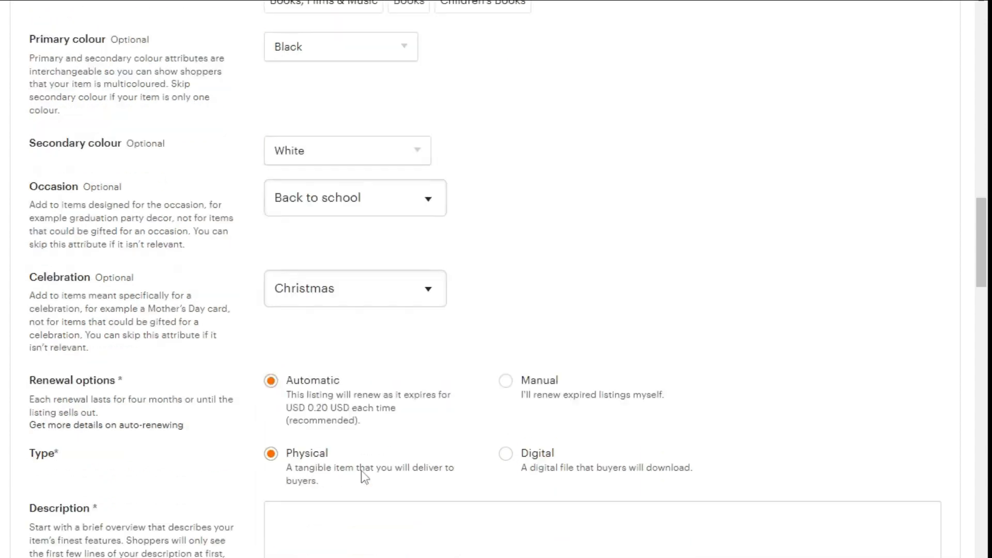
{"action": "scroll", "coordinate": [361, 471], "scroll_direction": "down", "scroll_amount": 1}
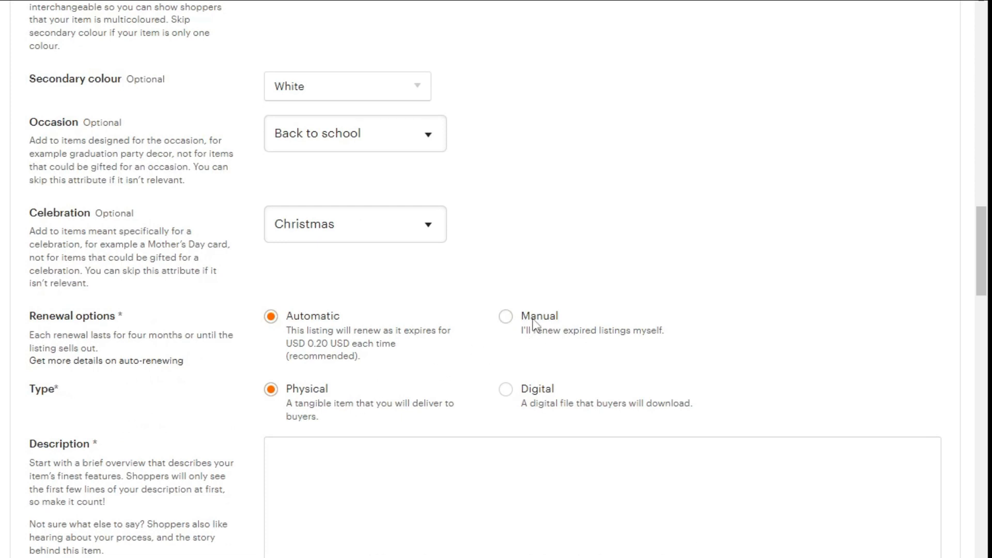
{"action": "left_click", "coordinate": [514, 391]}
Copy the ChatGPT-generated Hulk coloring pages listing description and paste it into the Description field.
{"action": "scroll", "coordinate": [310, 403], "scroll_direction": "down", "scroll_amount": 3}
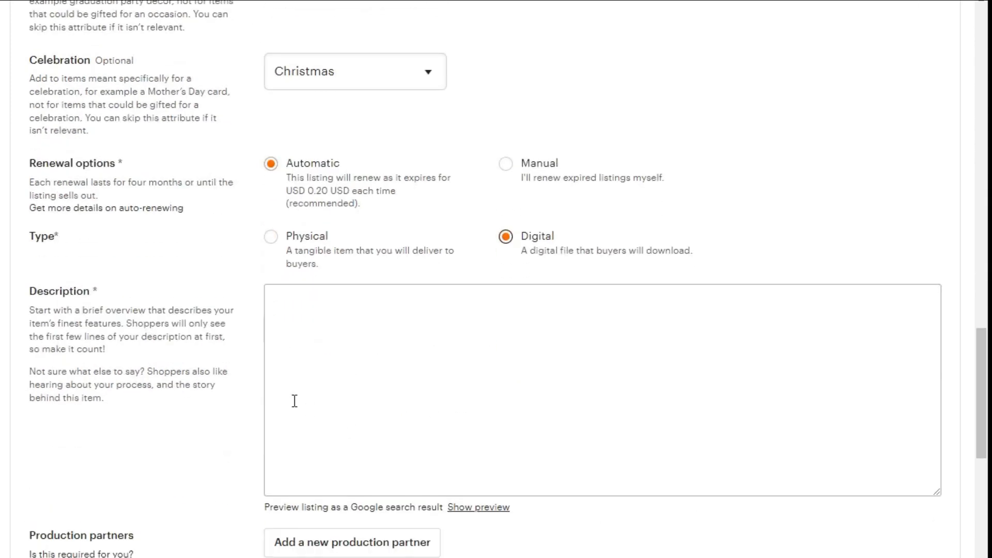
{"action": "left_click", "coordinate": [332, 343]}
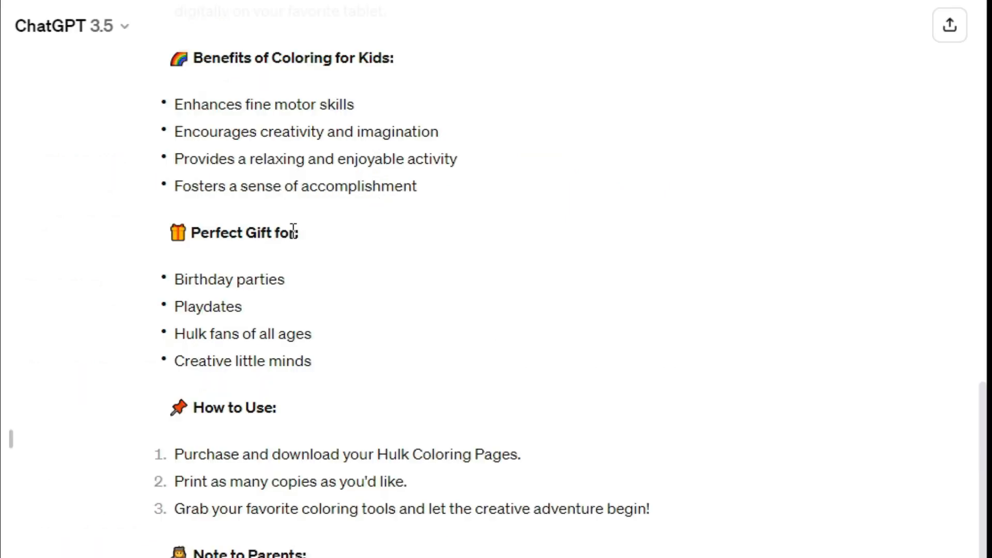
{"action": "scroll", "coordinate": [294, 232], "scroll_direction": "up", "scroll_amount": 12}
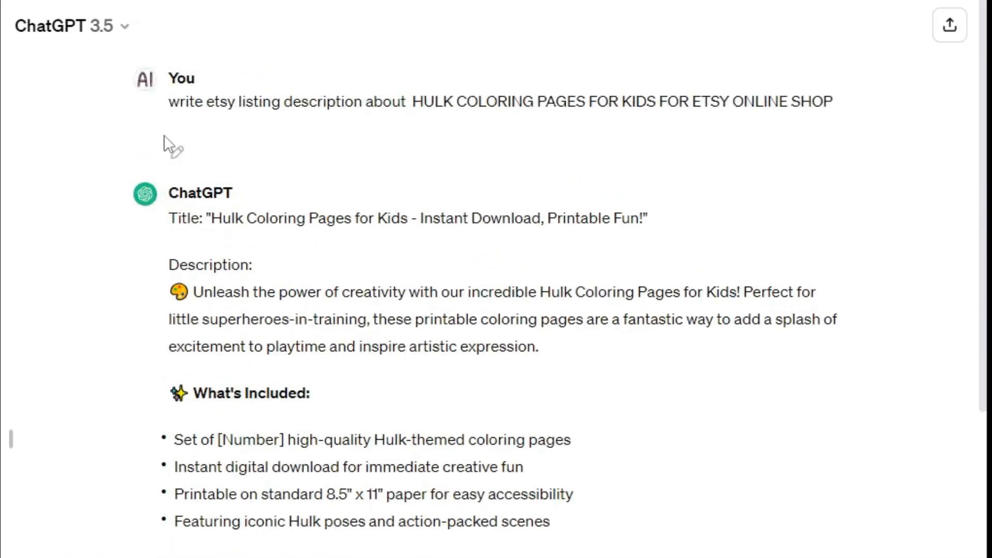
{"action": "left_click_drag", "start_coordinate": [164, 106], "coordinate": [834, 102]}
{"action": "left_click", "coordinate": [147, 224]}
{"action": "left_click_drag", "start_coordinate": [178, 217], "coordinate": [652, 237]}
{"action": "left_click", "coordinate": [172, 266]}
{"action": "left_click_drag", "start_coordinate": [179, 265], "coordinate": [241, 258]}
{"action": "left_click", "coordinate": [151, 288]}
{"action": "left_click_drag", "start_coordinate": [173, 288], "coordinate": [309, 556]}
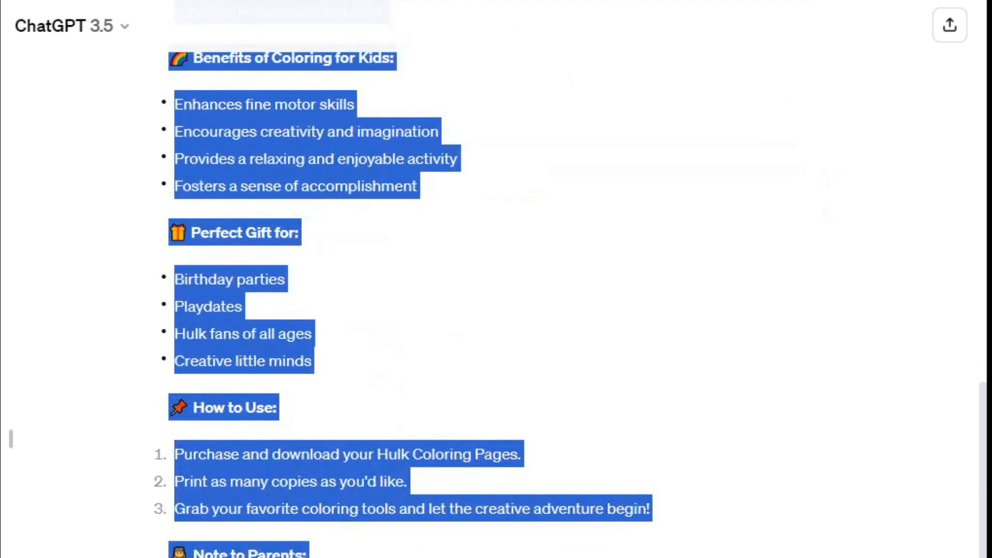
{"action": "right_click", "coordinate": [361, 485]}
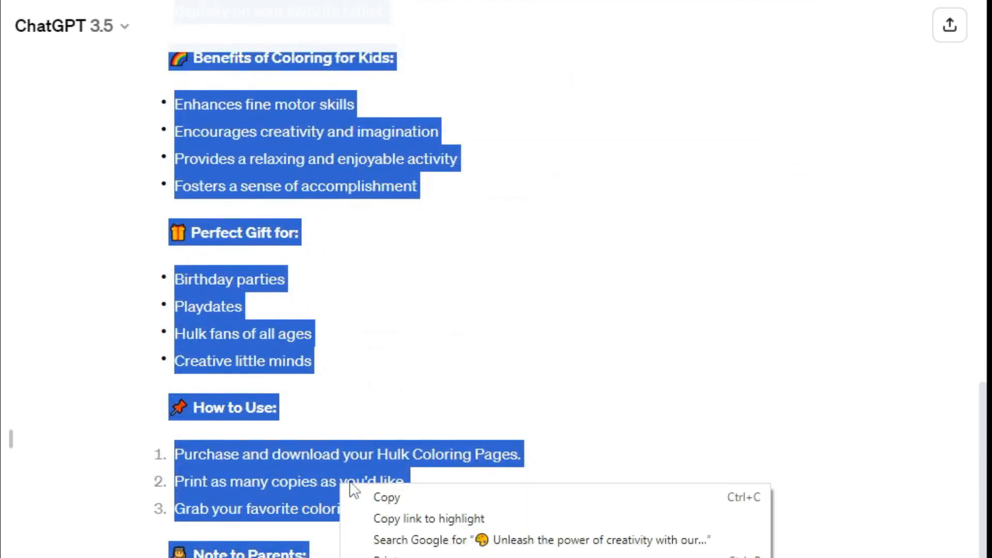
{"action": "left_click", "coordinate": [387, 494]}
{"action": "key", "text": "alt+Tab"}
{"action": "right_click", "coordinate": [343, 356]}
{"action": "left_click", "coordinate": [381, 460]}
Copy the "coloring pages" search suggestion from Etsy and add it as a listing tag.
{"action": "scroll", "coordinate": [372, 437], "scroll_direction": "down", "scroll_amount": 10}
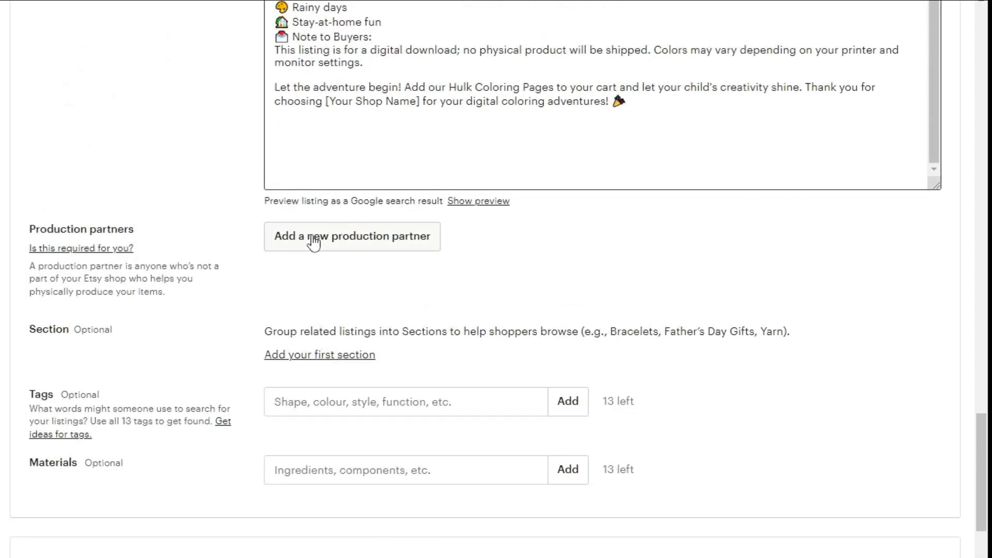
{"action": "left_click", "coordinate": [307, 411]}
{"action": "type", "text": "coloring pages"}
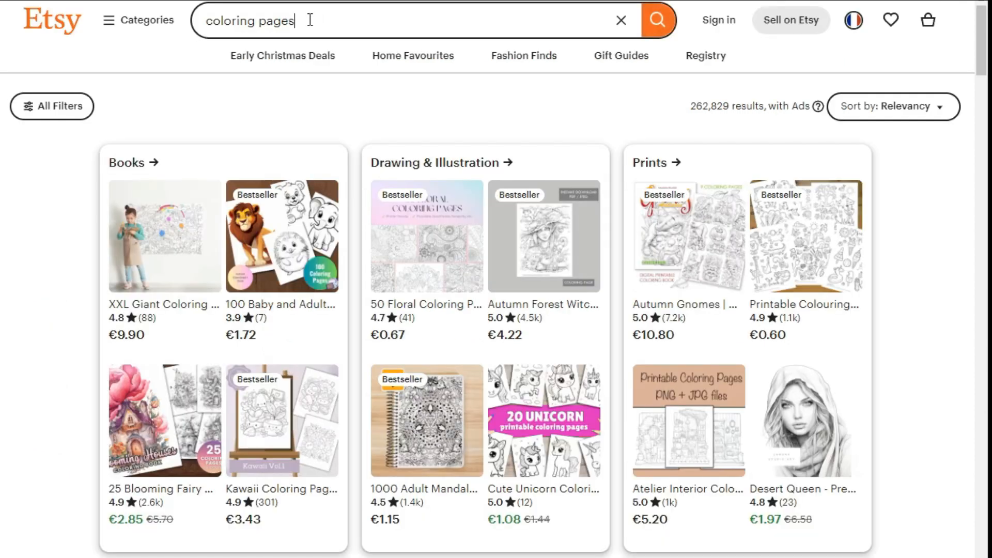
{"action": "left_click", "coordinate": [265, 23]}
{"action": "triple_click", "coordinate": [265, 25]}
{"action": "right_click", "coordinate": [265, 26]}
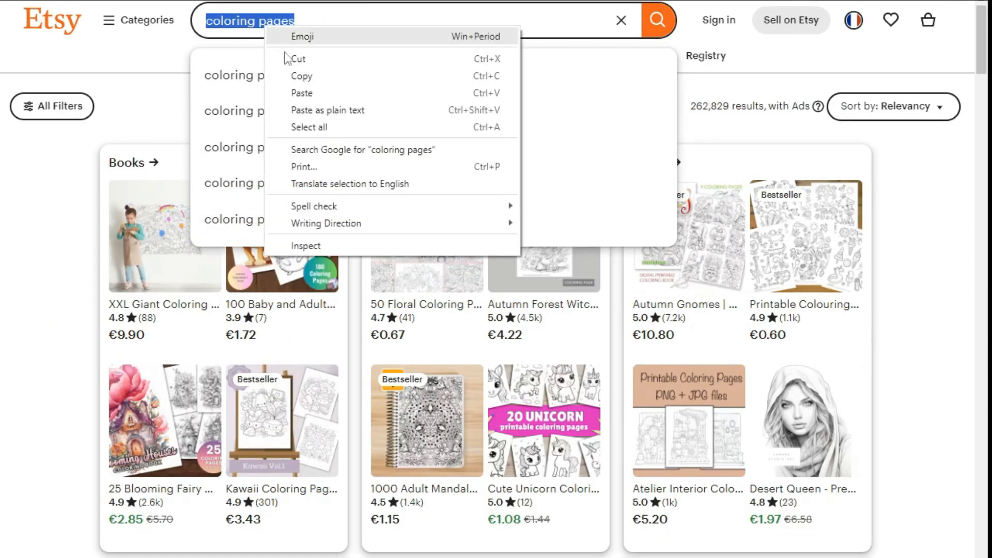
{"action": "left_click", "coordinate": [310, 73]}
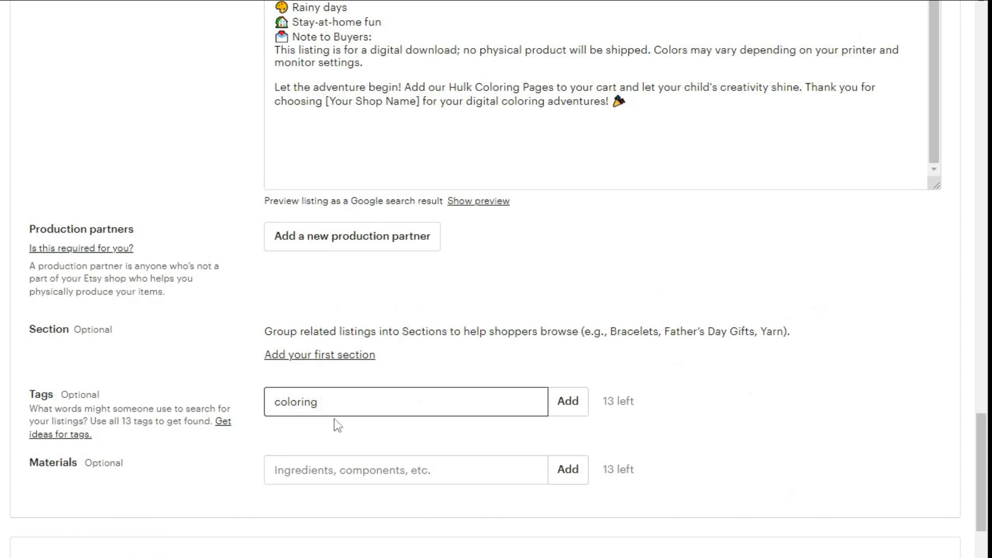
{"action": "left_click_drag", "start_coordinate": [323, 402], "coordinate": [262, 419]}
{"action": "right_click", "coordinate": [287, 406]}
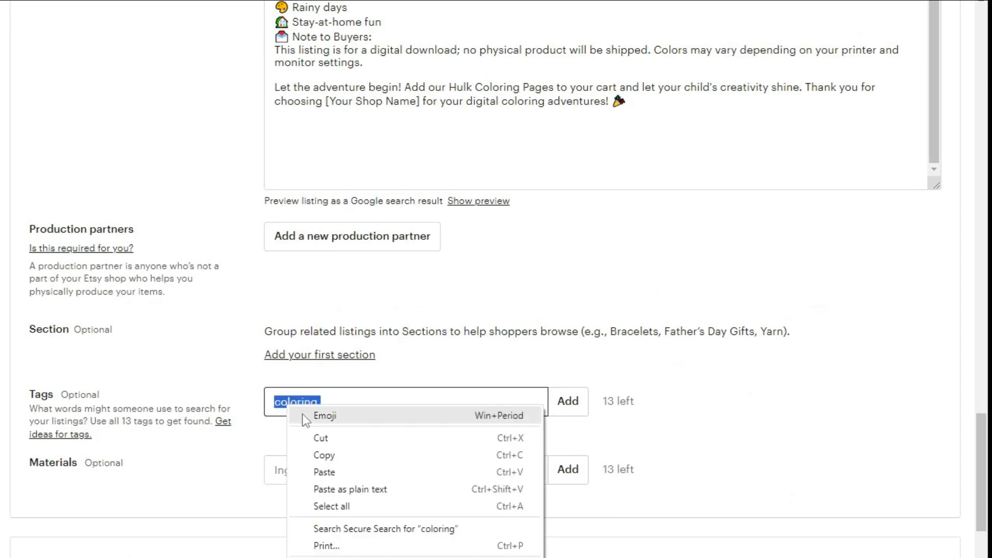
{"action": "left_click", "coordinate": [324, 472]}
{"action": "key", "text": "Return"}
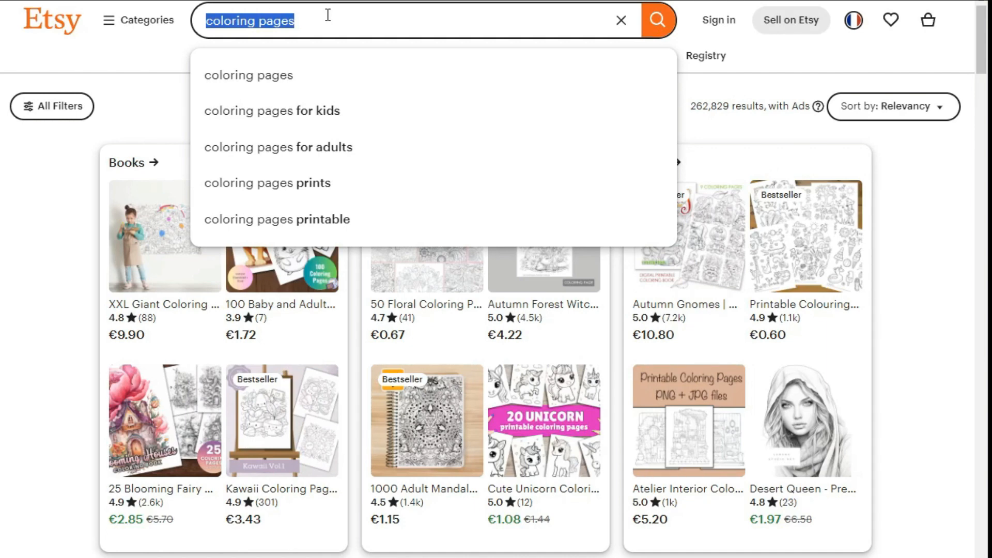
Pick the "color pages" search suggestion on Etsy, copy it and add it as a second tag.
{"action": "type", "text": "color"}
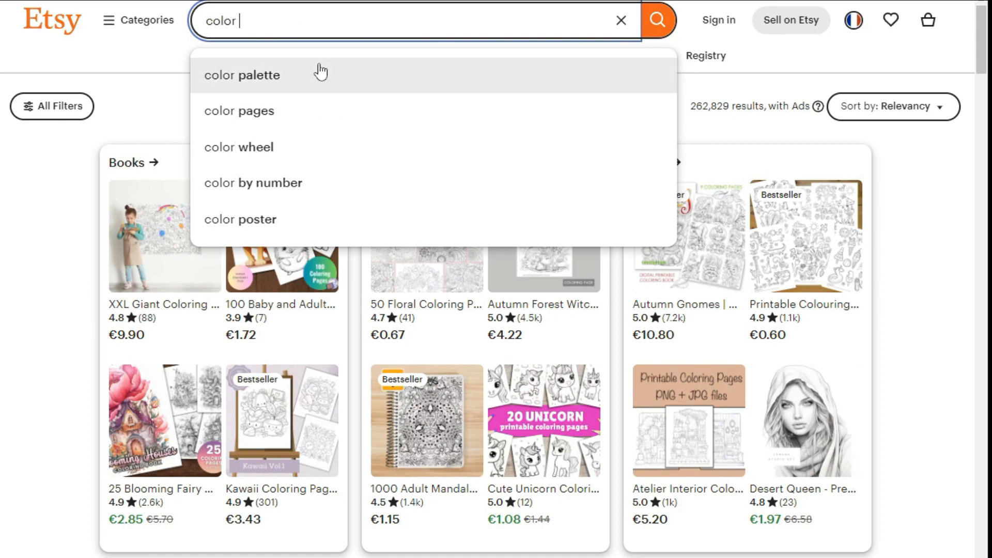
{"action": "left_click", "coordinate": [275, 114]}
{"action": "triple_click", "coordinate": [261, 22]}
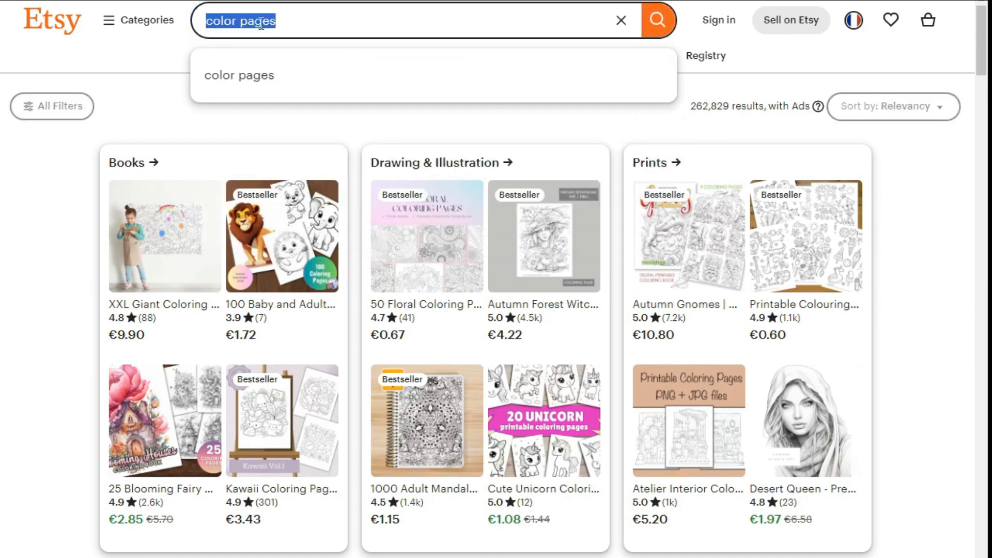
{"action": "right_click", "coordinate": [260, 22]}
{"action": "left_click", "coordinate": [298, 73]}
{"action": "key", "text": "alt+Tab"}
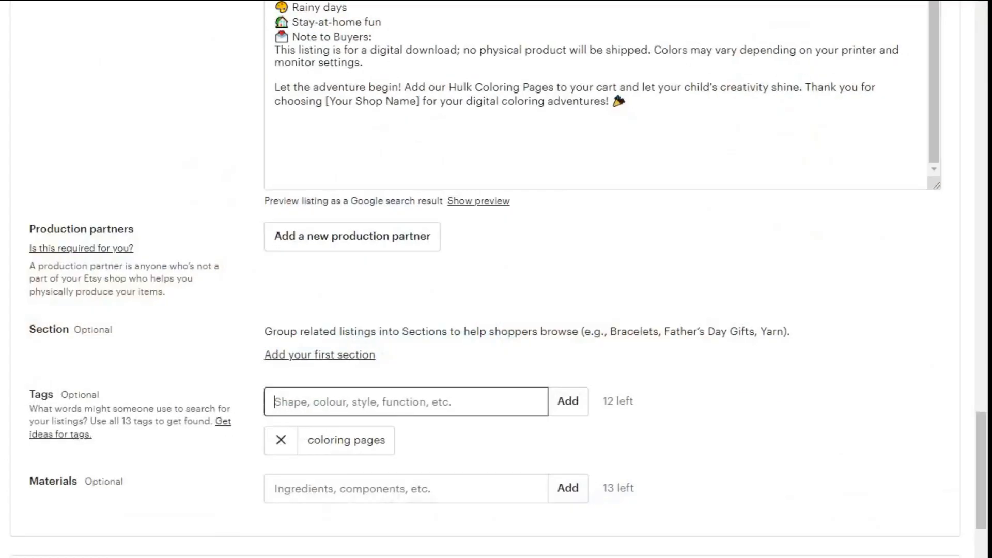
{"action": "right_click", "coordinate": [362, 403]}
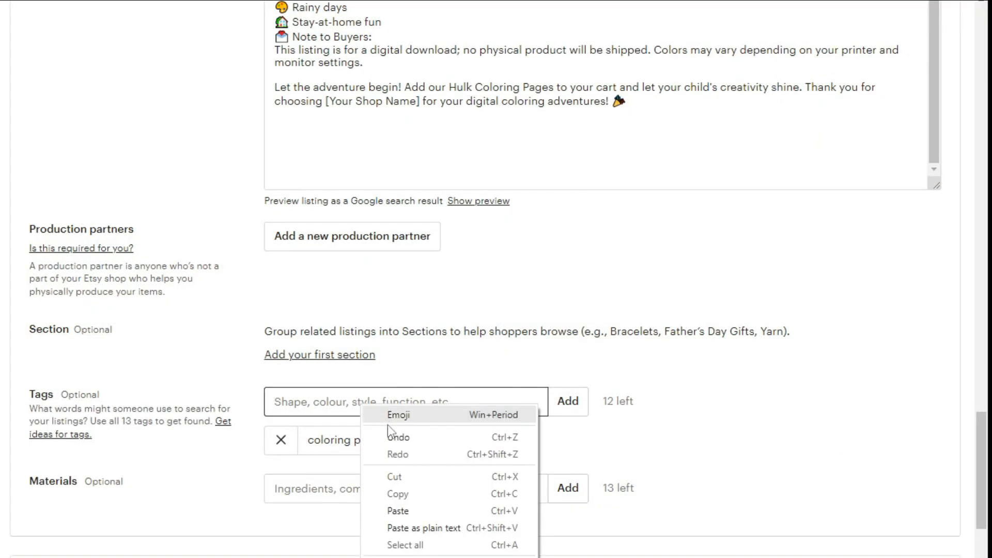
{"action": "left_click", "coordinate": [400, 509]}
{"action": "key", "text": "Return"}
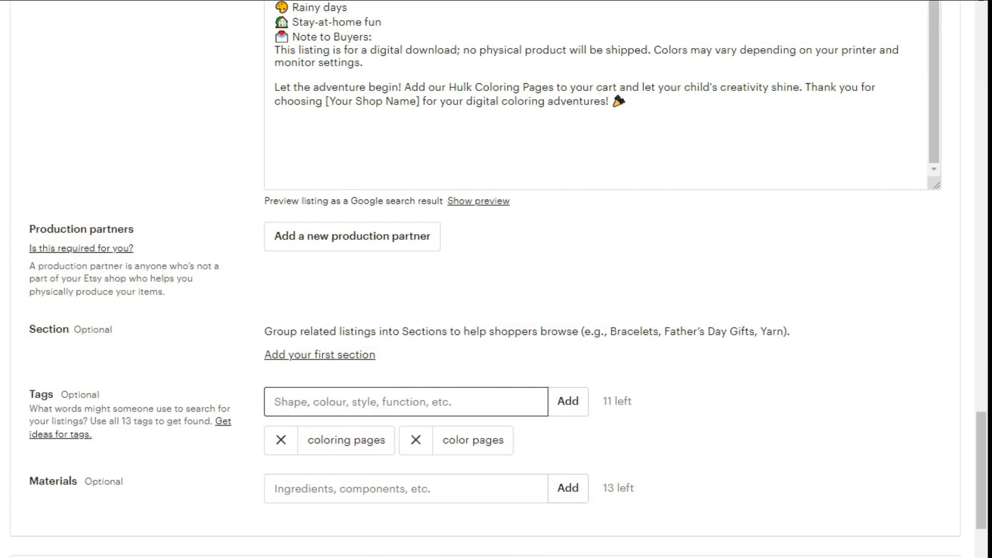
Search Etsy for "print", copy the "print on demand" suggestion and add it as a listing tag.
{"action": "key", "text": "alt+Tab"}
{"action": "key", "text": "ctrl+a"}
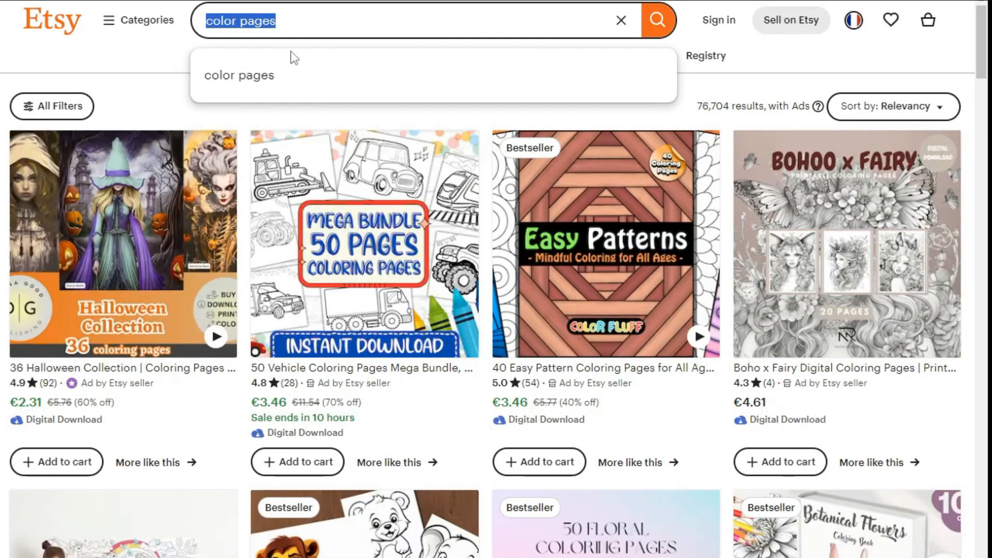
{"action": "type", "text": "print"}
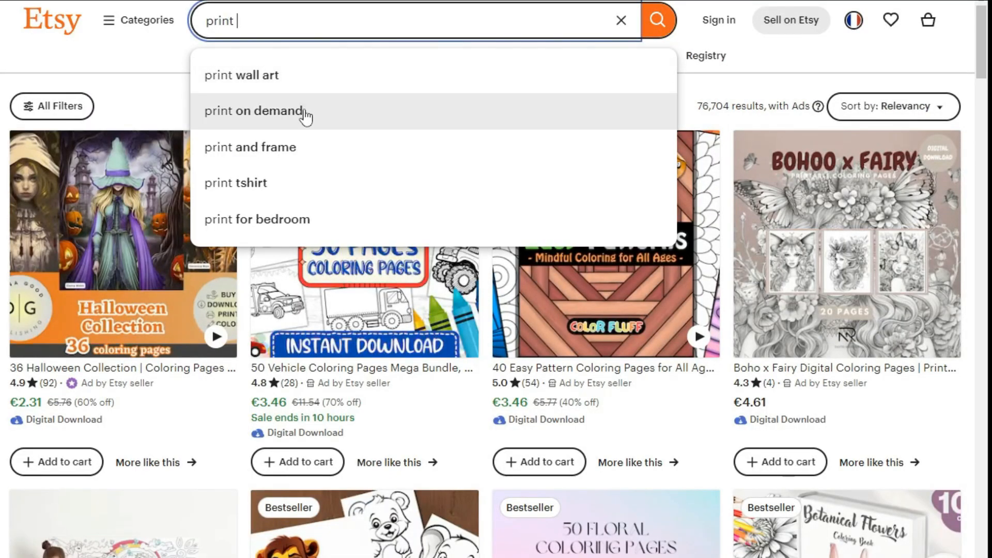
{"action": "left_click", "coordinate": [305, 112]}
{"action": "triple_click", "coordinate": [282, 20]}
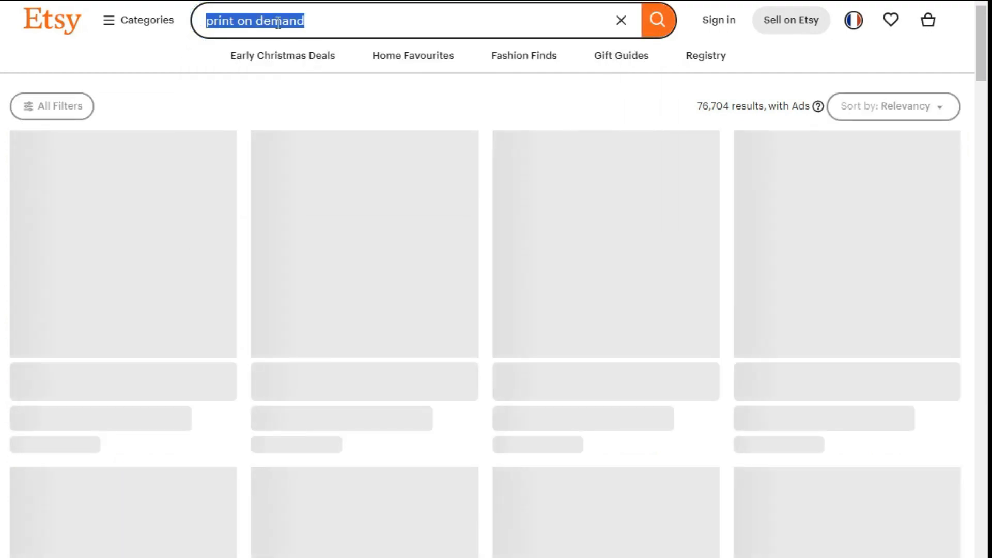
{"action": "right_click", "coordinate": [280, 23]}
{"action": "left_click", "coordinate": [314, 72]}
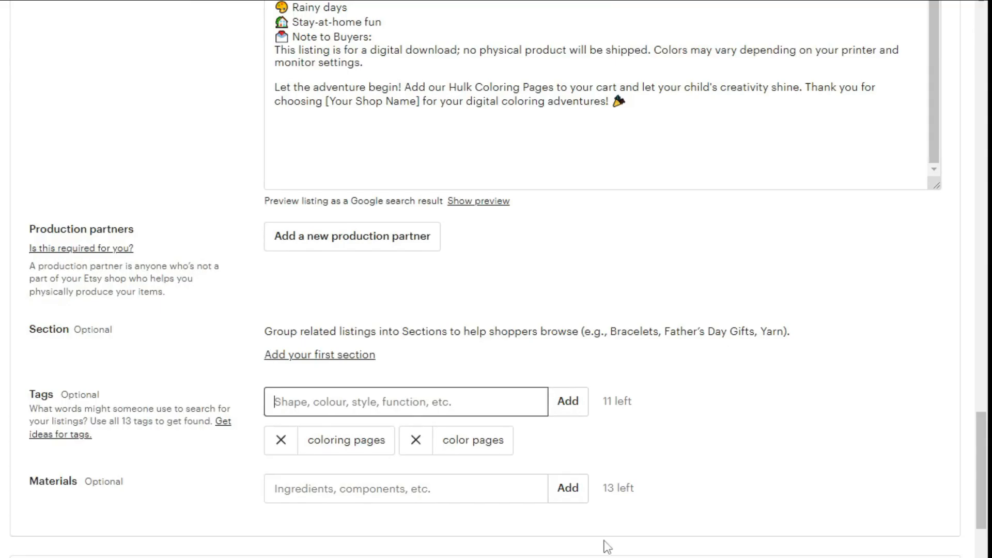
{"action": "right_click", "coordinate": [324, 396]}
{"action": "left_click", "coordinate": [367, 518]}
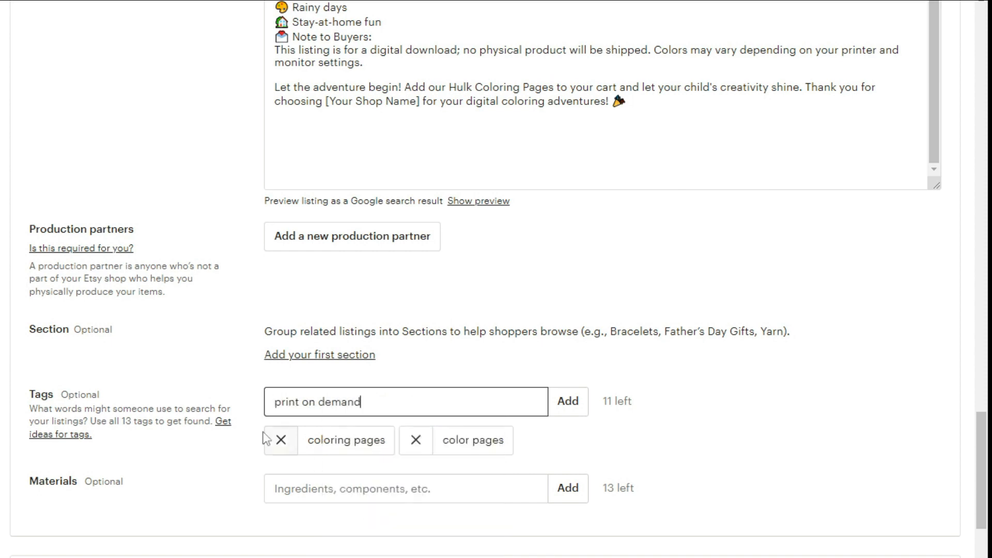
{"action": "key", "text": "Return"}
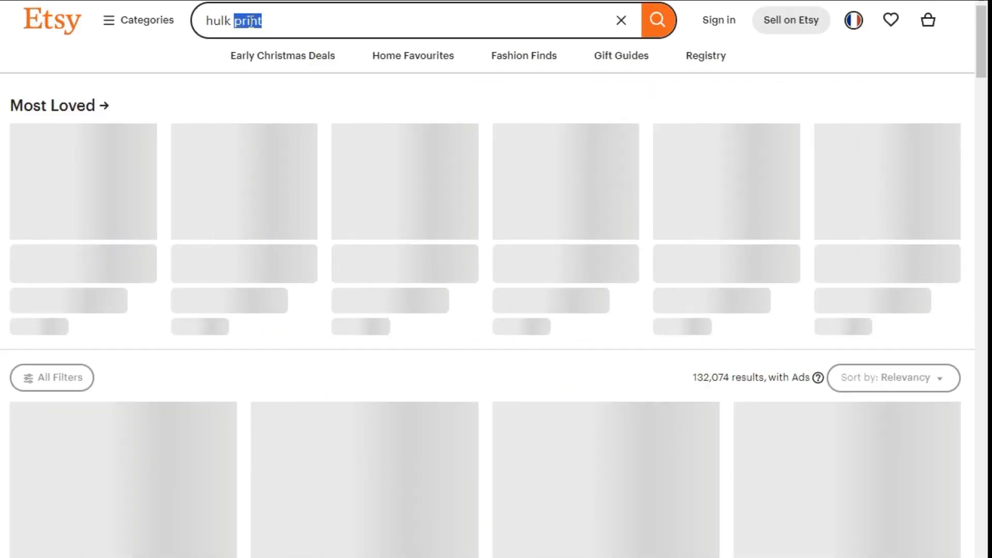
Copy the "hulk print" search term from Etsy and add it as a tag, entered as "hulk print3".
{"action": "left_click_drag", "start_coordinate": [261, 21], "coordinate": [205, 21]}
{"action": "right_click", "coordinate": [250, 22]}
{"action": "left_click", "coordinate": [289, 76]}
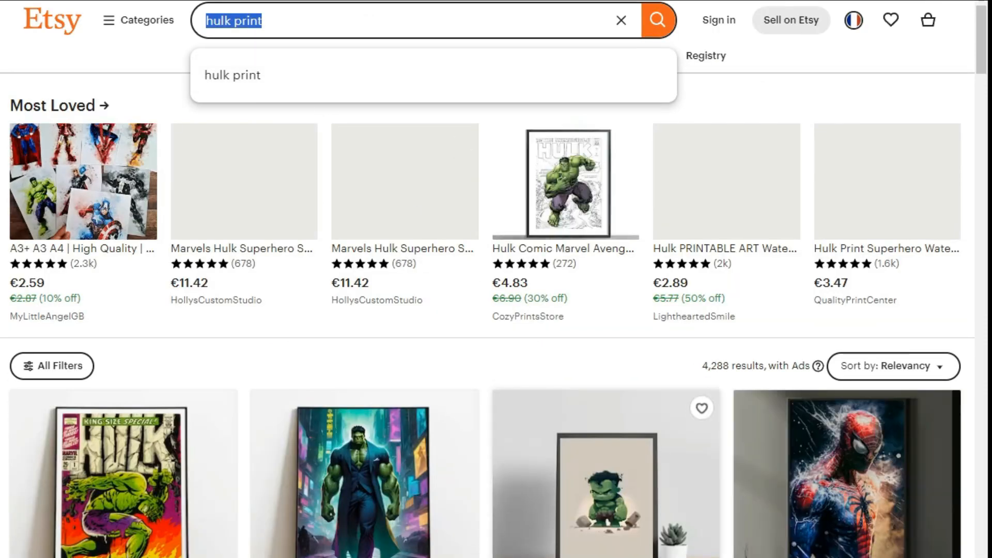
{"action": "right_click", "coordinate": [359, 404]}
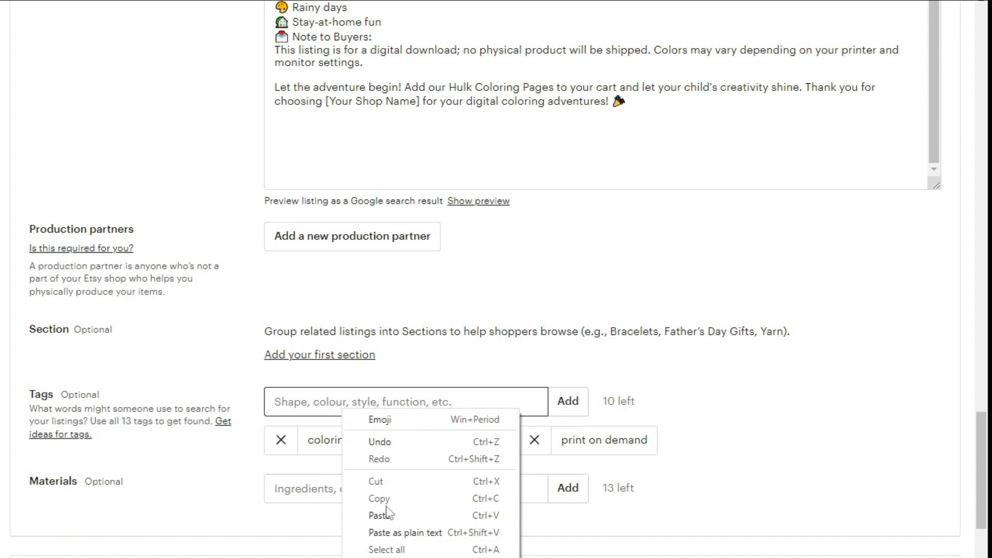
{"action": "left_click", "coordinate": [383, 511]}
{"action": "type", "text": "3"}
{"action": "key", "text": "Return"}
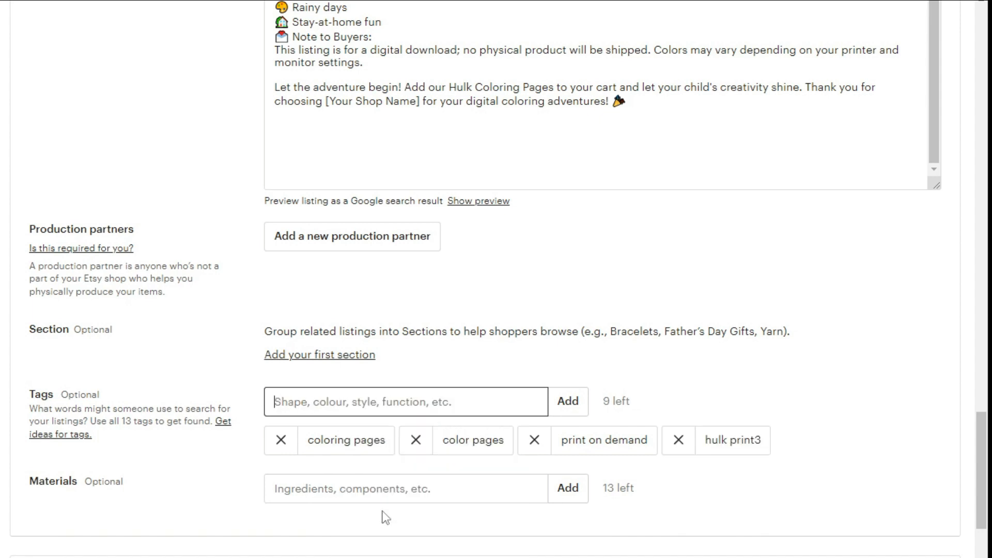
Set the listing price to 3 USD.
{"action": "scroll", "coordinate": [398, 499], "scroll_direction": "down", "scroll_amount": 3}
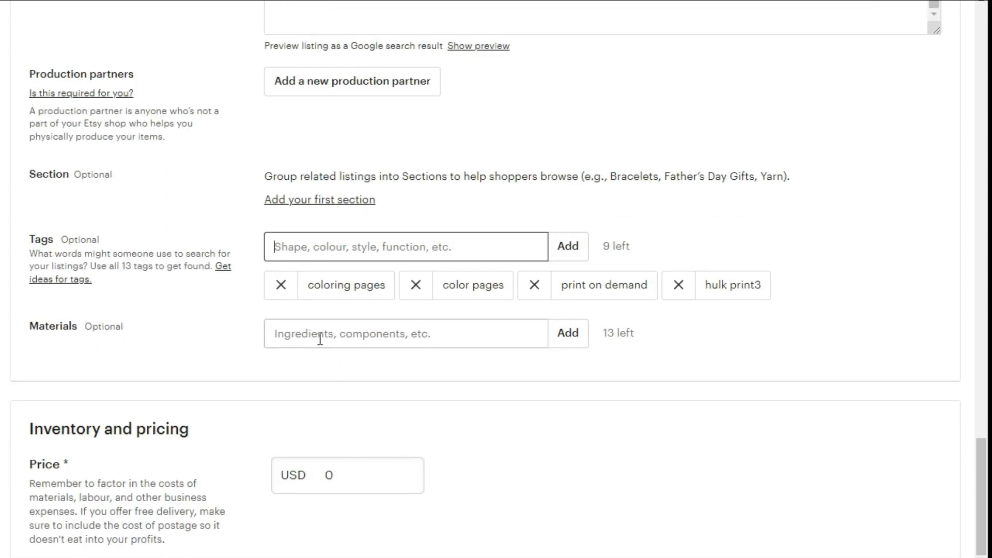
{"action": "left_click", "coordinate": [320, 339]}
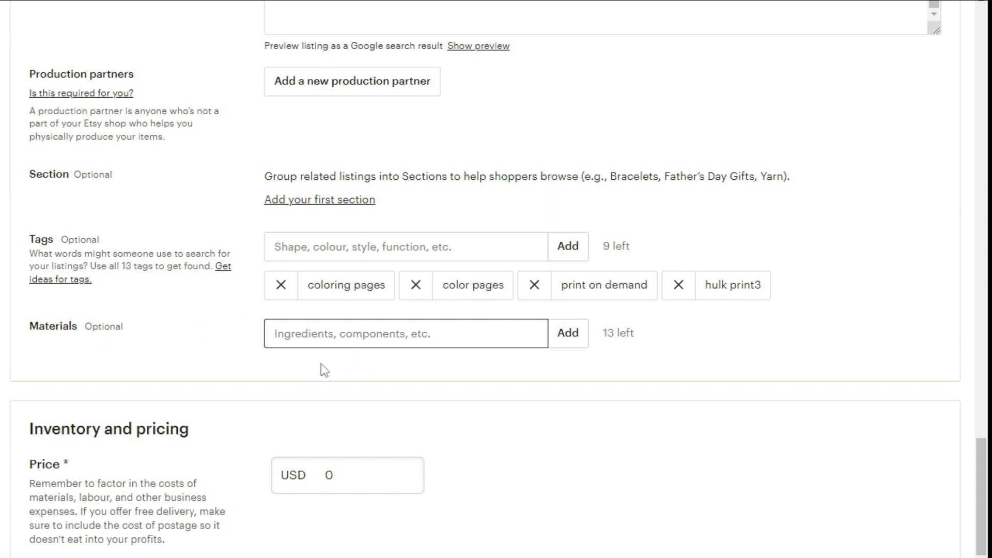
{"action": "scroll", "coordinate": [274, 374], "scroll_direction": "down", "scroll_amount": 3}
{"action": "left_click", "coordinate": [343, 321]}
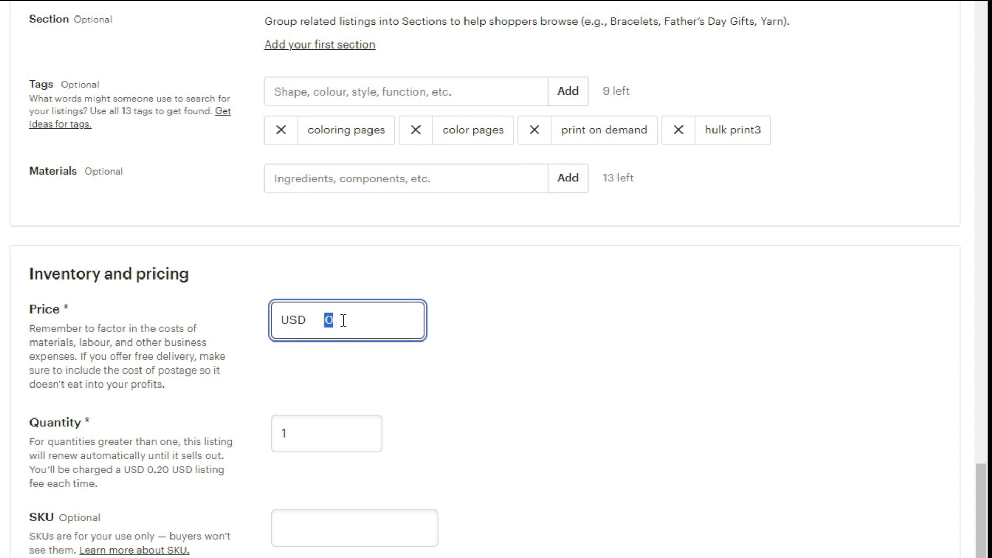
{"action": "type", "text": "2"}
{"action": "key", "text": "BackSpace"}
{"action": "type", "text": "3"}
Set the listing quantity to 500.
{"action": "scroll", "coordinate": [310, 343], "scroll_direction": "down", "scroll_amount": 2}
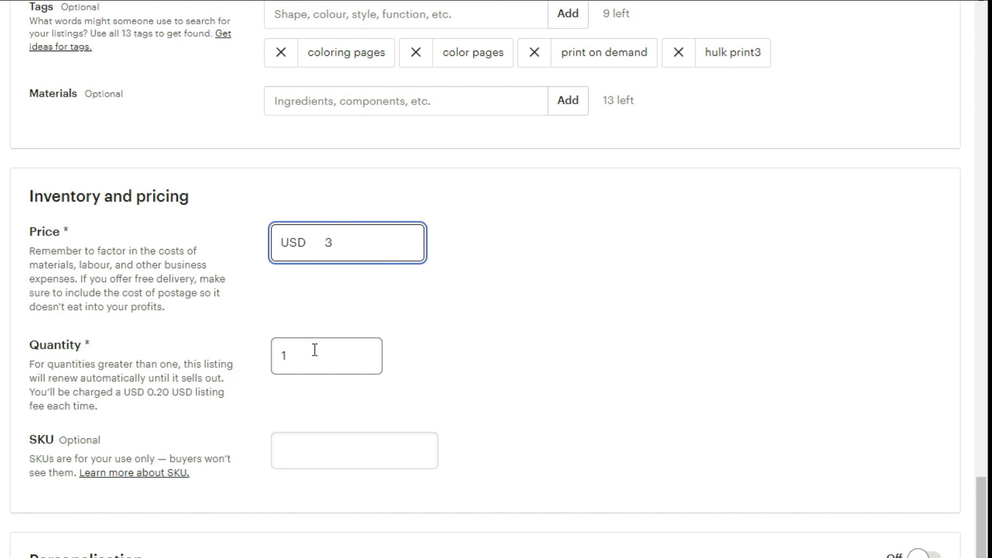
{"action": "left_click_drag", "start_coordinate": [312, 351], "coordinate": [276, 354]}
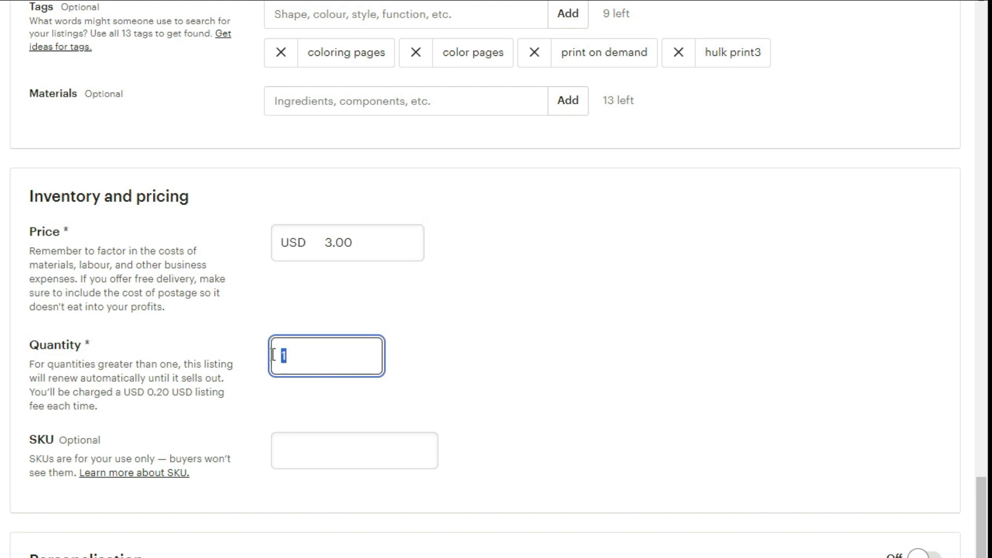
{"action": "type", "text": "500000"}
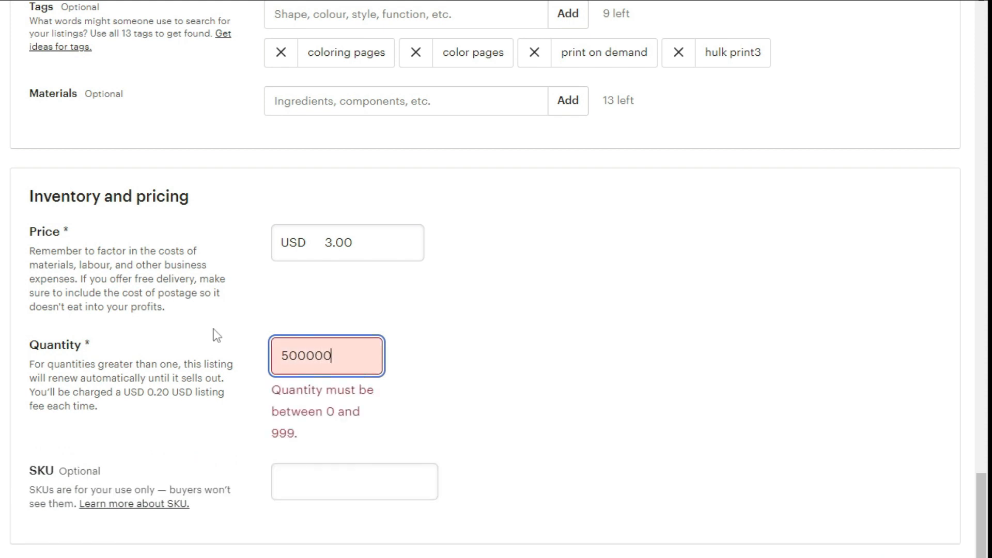
{"action": "key", "text": "BackSpace"}
{"action": "key", "text": "BackSpace"}
{"action": "key", "text": "BackSpace"}
{"action": "key", "text": "BackSpace"}
{"action": "key", "text": "BackSpace"}
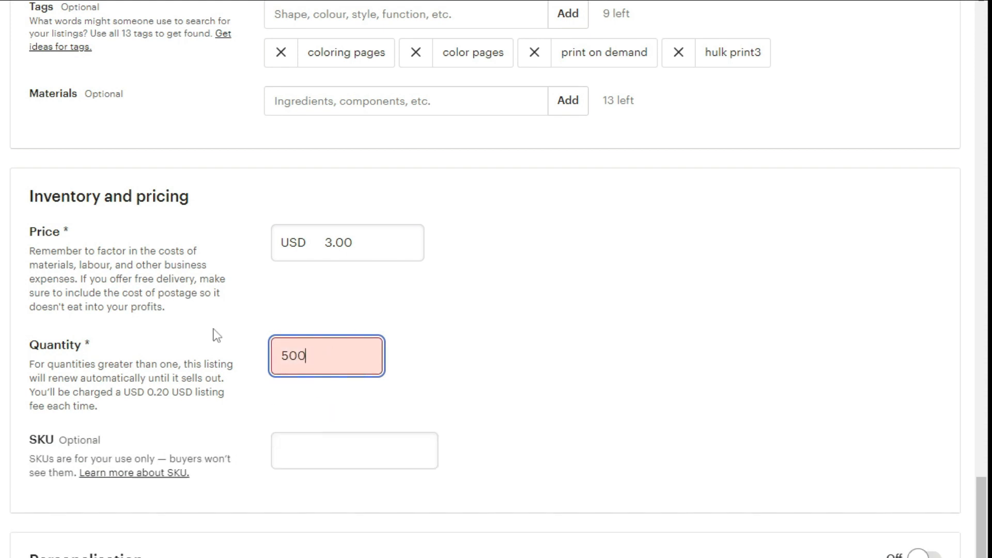
{"action": "type", "text": "1"}
{"action": "key", "text": "BackSpace"}
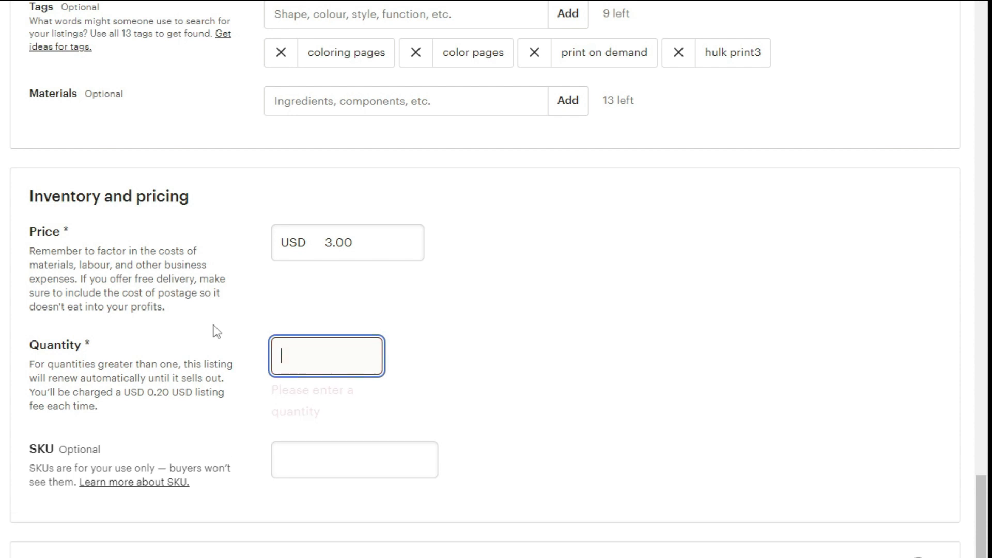
{"action": "type", "text": "500"}
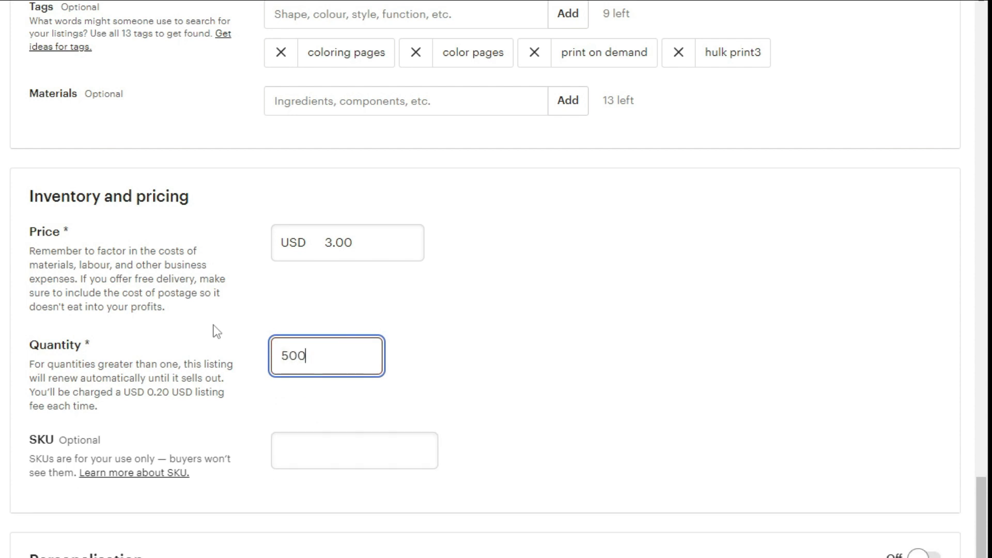
Upload "hulk 10 pages pdf standard .pdf" as a digital file for the listing.
{"action": "scroll", "coordinate": [299, 434], "scroll_direction": "down", "scroll_amount": 2}
{"action": "scroll", "coordinate": [309, 400], "scroll_direction": "down", "scroll_amount": 5}
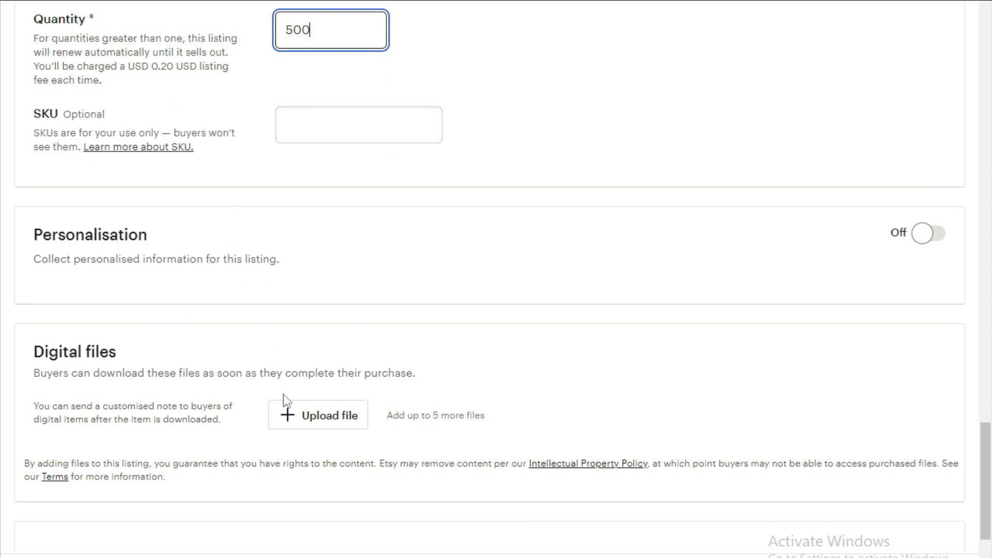
{"action": "left_click", "coordinate": [311, 411]}
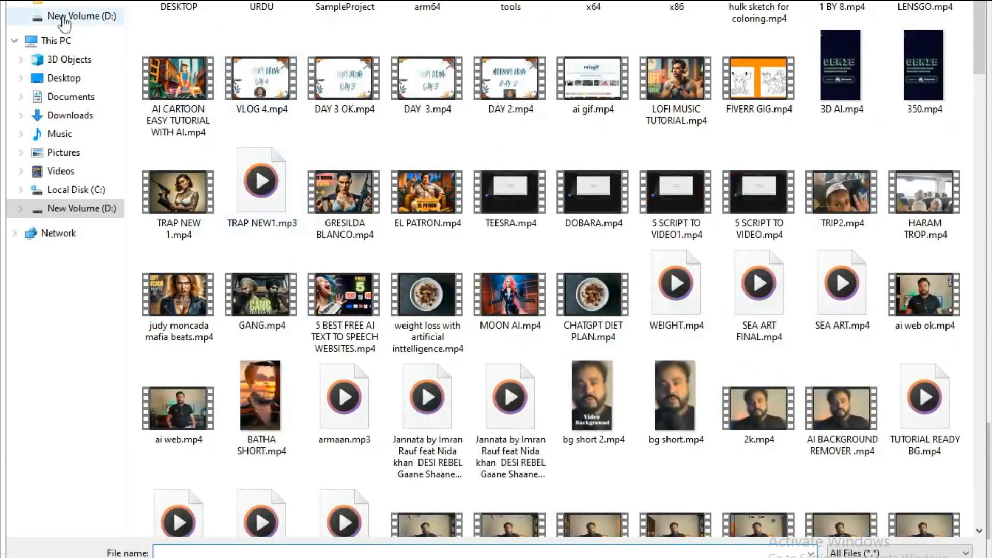
{"action": "left_click", "coordinate": [65, 1]}
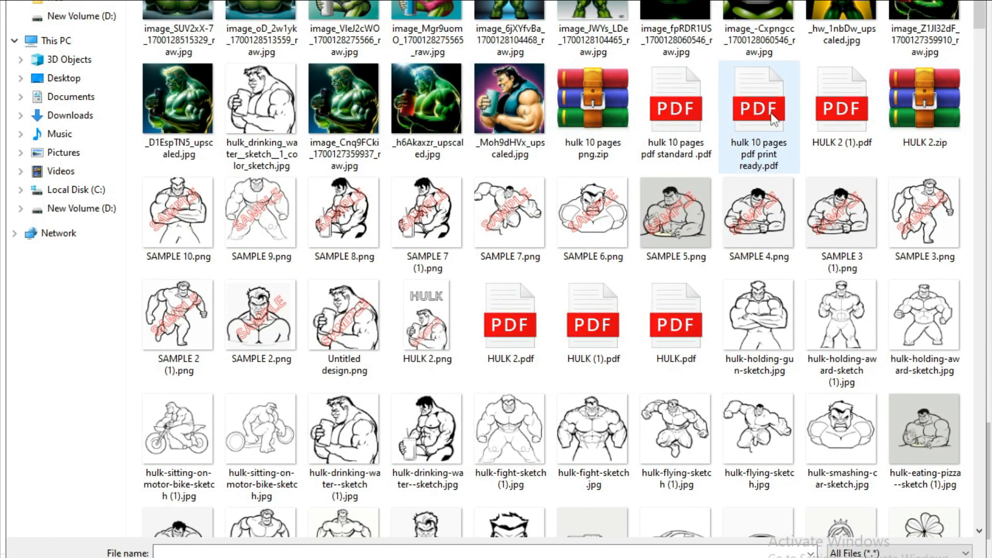
{"action": "double_click", "coordinate": [683, 111]}
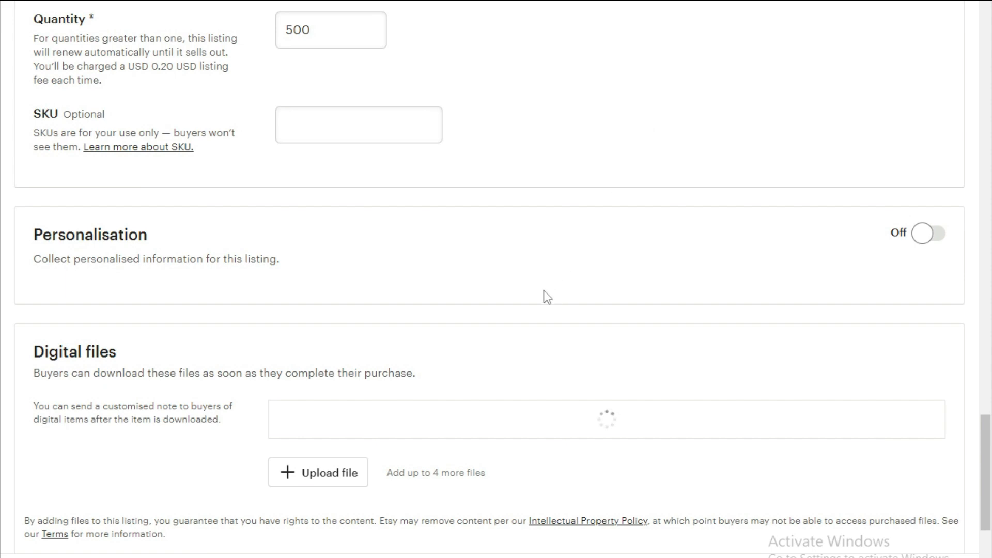
Upload the print-ready Hulk PDF and the Hulk PNG zip as further digital files, then save and continue the listing.
{"action": "scroll", "coordinate": [544, 290], "scroll_direction": "down", "scroll_amount": 3}
{"action": "scroll", "coordinate": [548, 297], "scroll_direction": "down", "scroll_amount": 3}
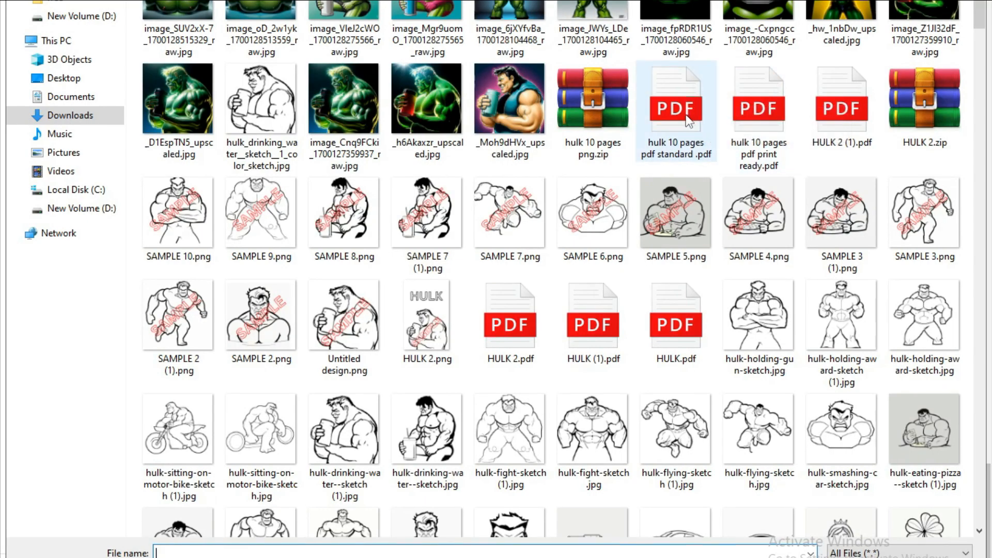
{"action": "double_click", "coordinate": [687, 122]}
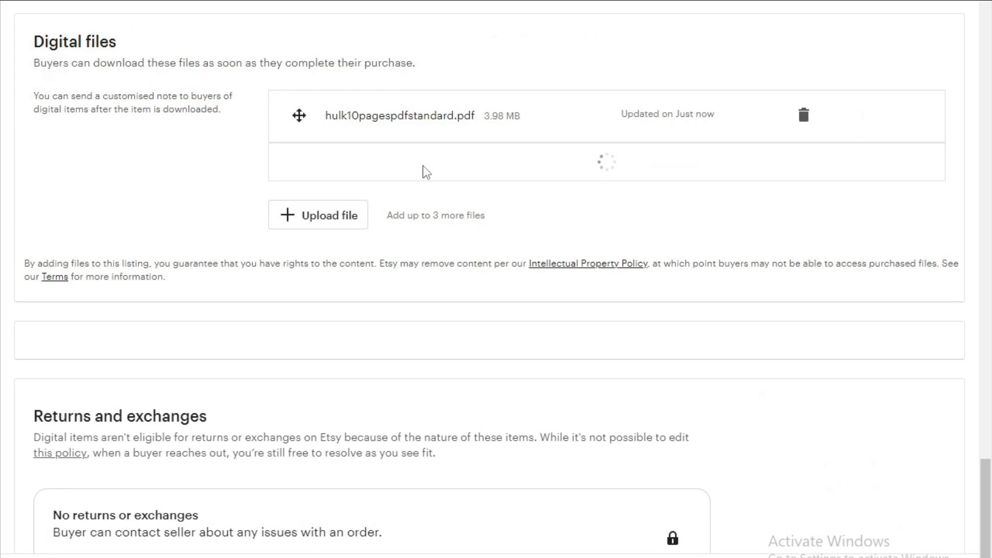
{"action": "left_click", "coordinate": [285, 215]}
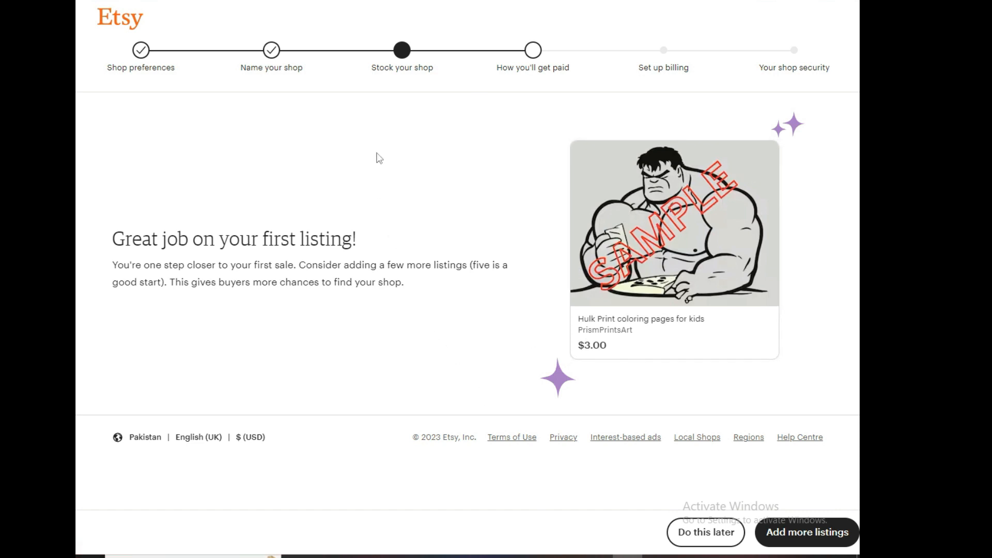
{"action": "mouse_move", "coordinate": [758, 168]}
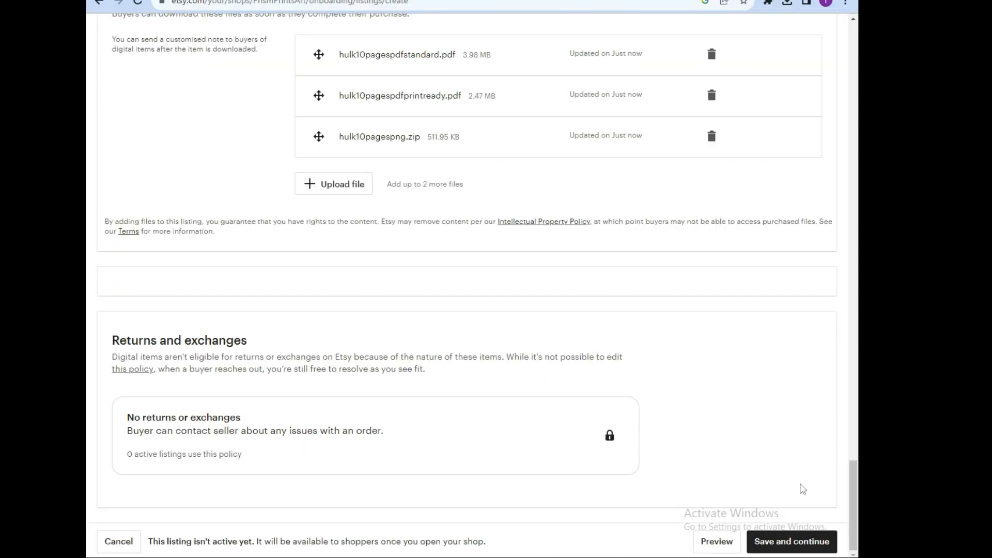
{"action": "left_click", "coordinate": [793, 539]}
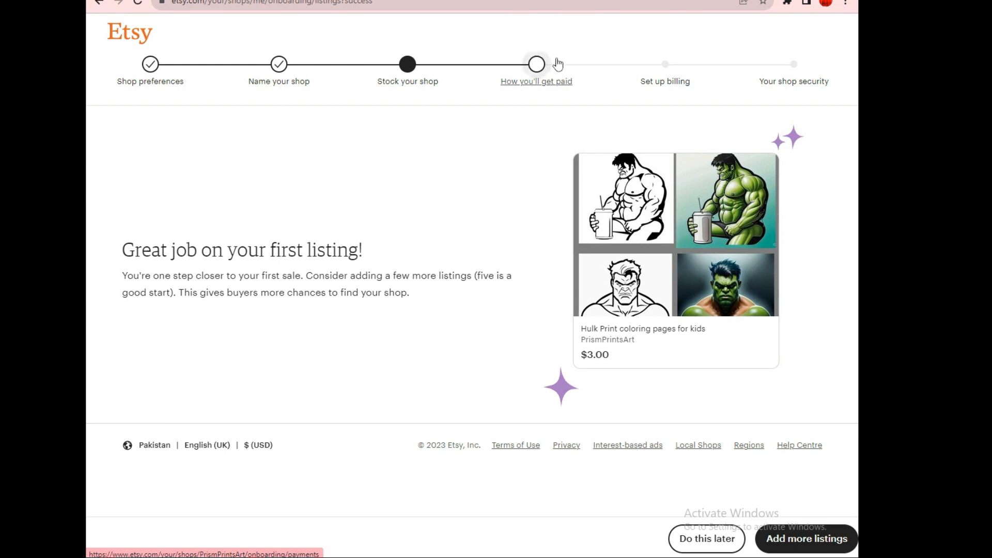
Open the How you'll get paid stage and set the bank location country to United States.
{"action": "left_click", "coordinate": [541, 70]}
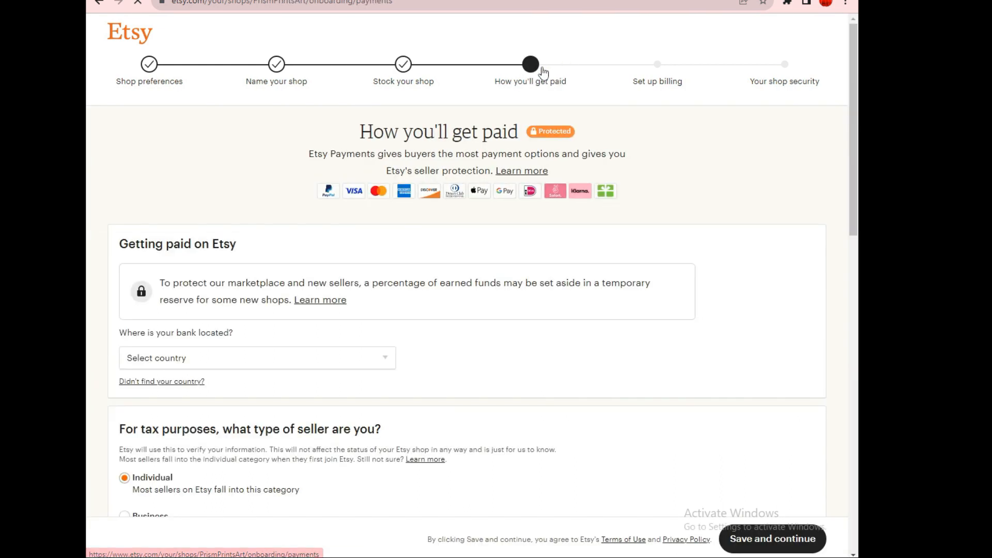
{"action": "left_click", "coordinate": [381, 356]}
{"action": "scroll", "coordinate": [274, 341], "scroll_direction": "down", "scroll_amount": 10}
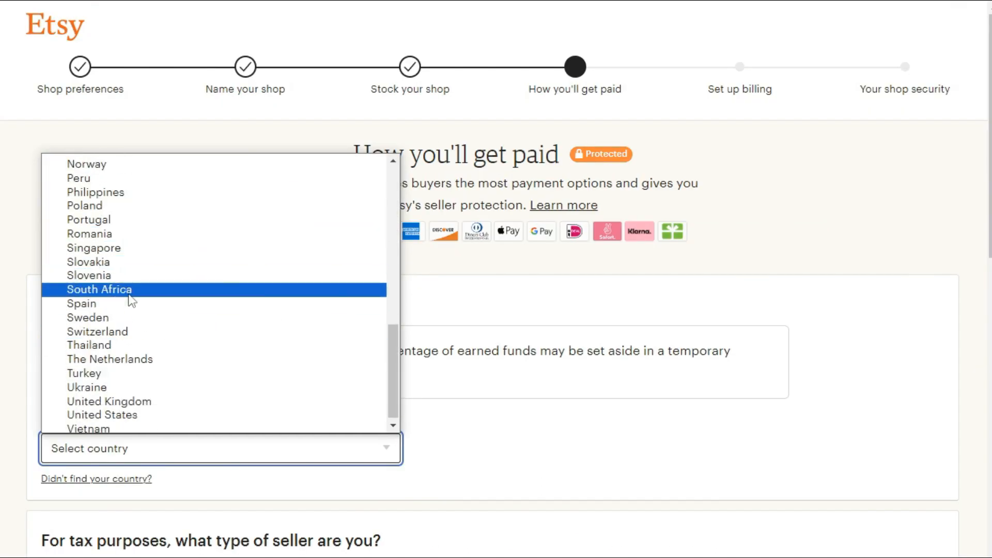
{"action": "left_click", "coordinate": [137, 414]}
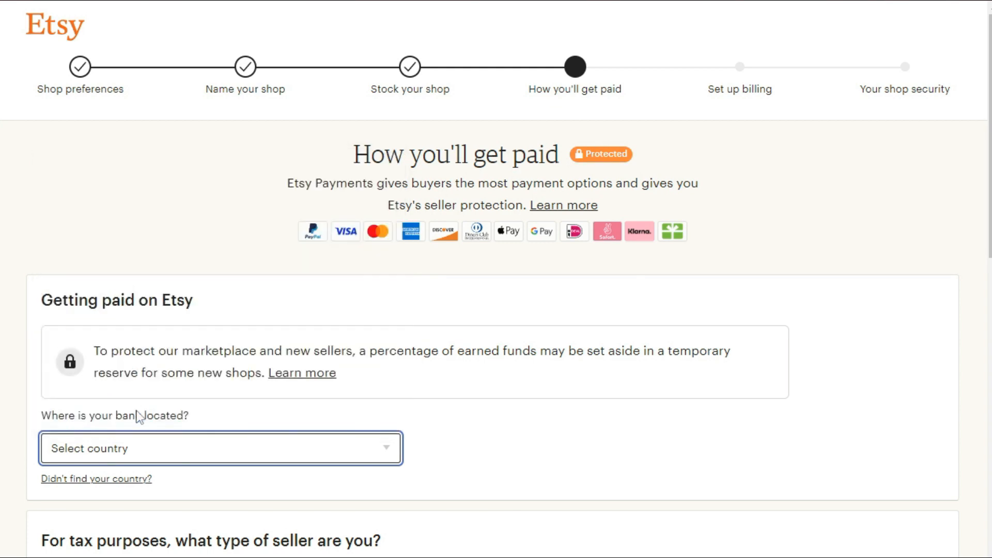
{"action": "scroll", "coordinate": [164, 413], "scroll_direction": "down", "scroll_amount": 3}
{"action": "scroll", "coordinate": [137, 509], "scroll_direction": "down", "scroll_amount": 4}
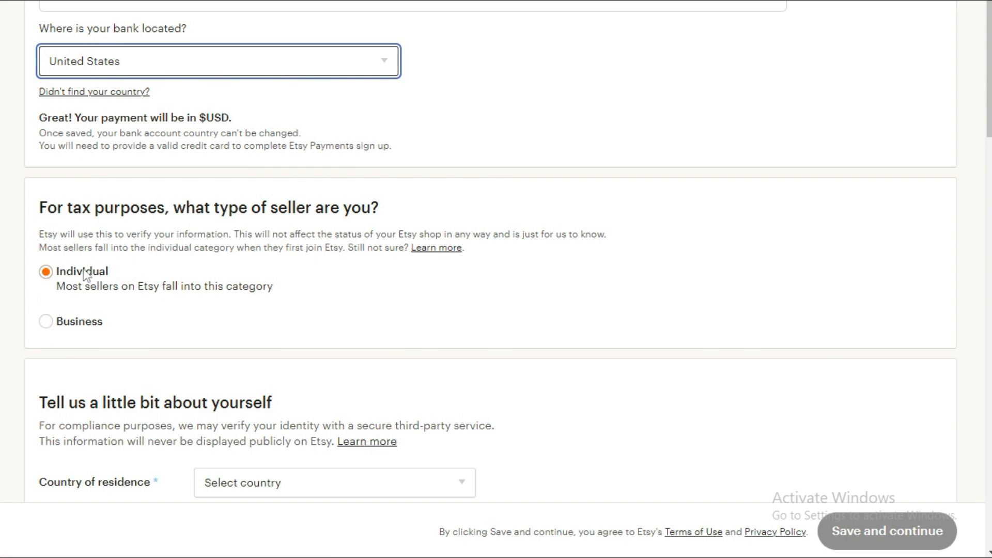
Set the country of residence to India.
{"action": "scroll", "coordinate": [190, 281], "scroll_direction": "down", "scroll_amount": 5}
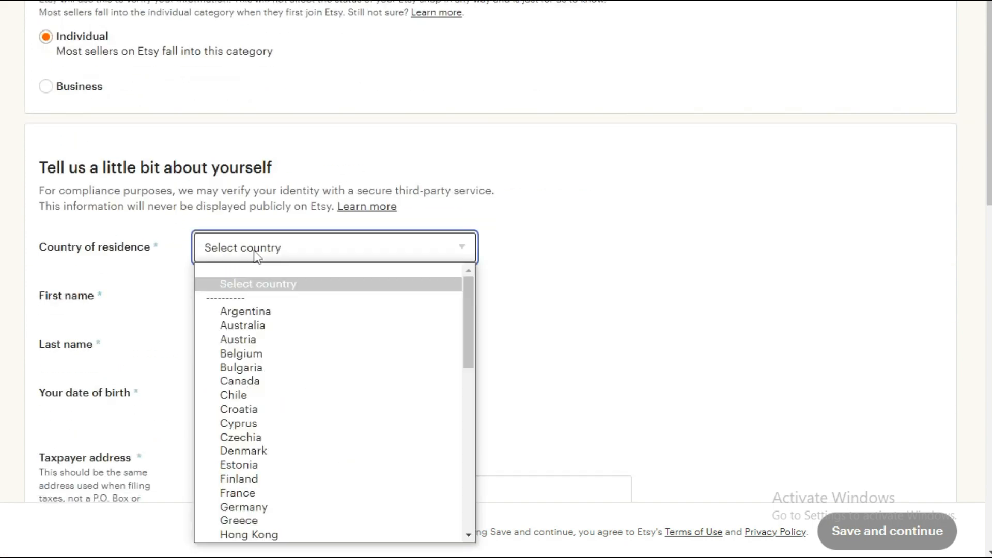
{"action": "left_click", "coordinate": [254, 250]}
{"action": "scroll", "coordinate": [373, 341], "scroll_direction": "down", "scroll_amount": 10}
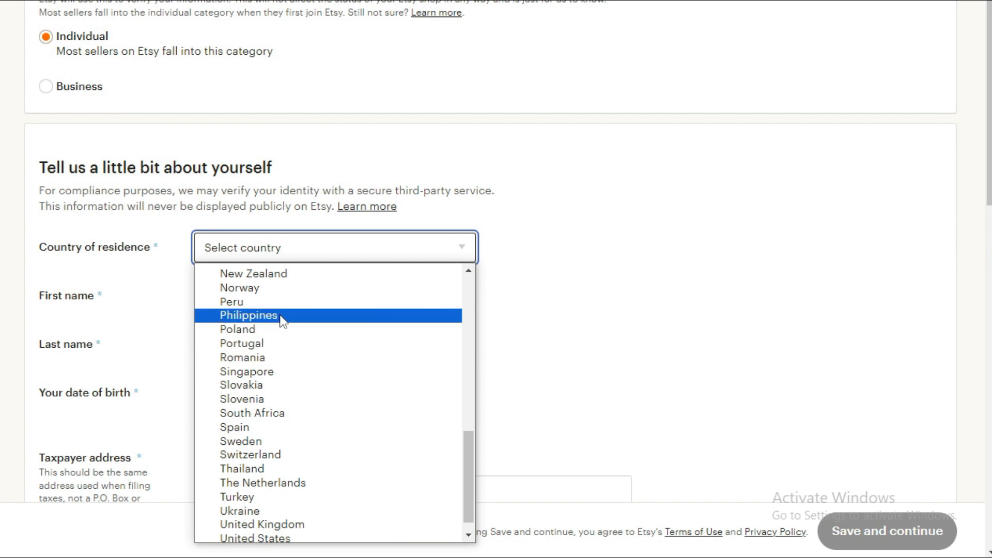
{"action": "scroll", "coordinate": [276, 354], "scroll_direction": "down", "scroll_amount": 1}
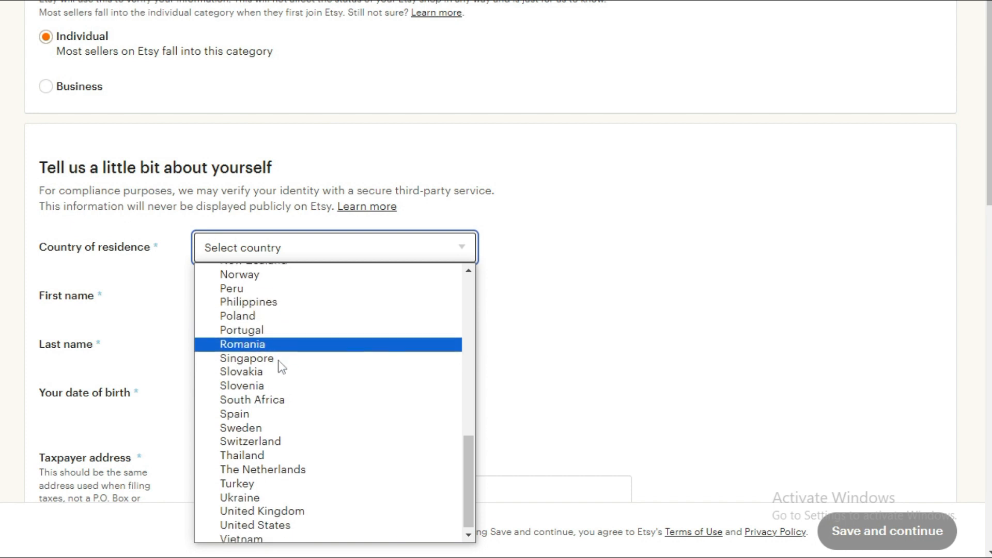
{"action": "scroll", "coordinate": [305, 466], "scroll_direction": "up", "scroll_amount": 4}
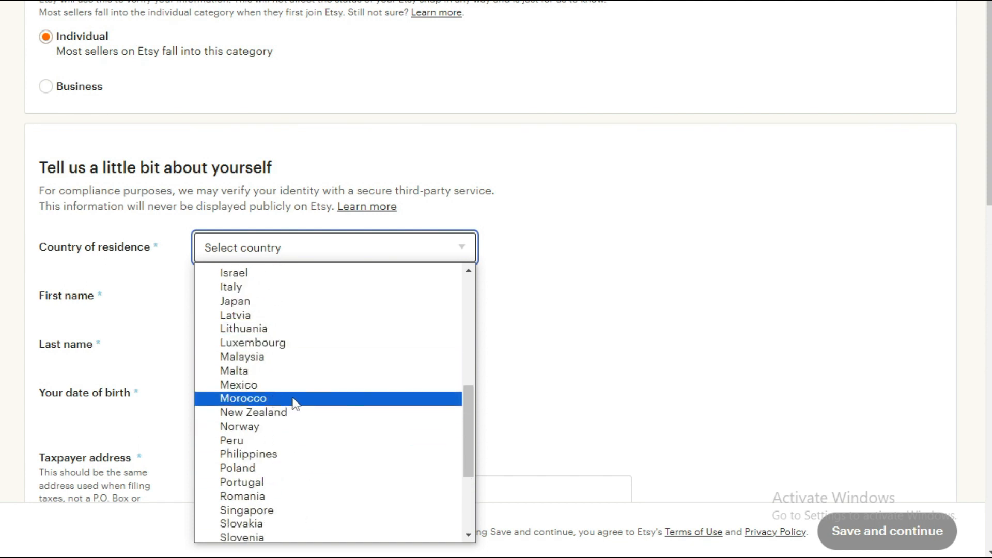
{"action": "scroll", "coordinate": [304, 354], "scroll_direction": "up", "scroll_amount": 3}
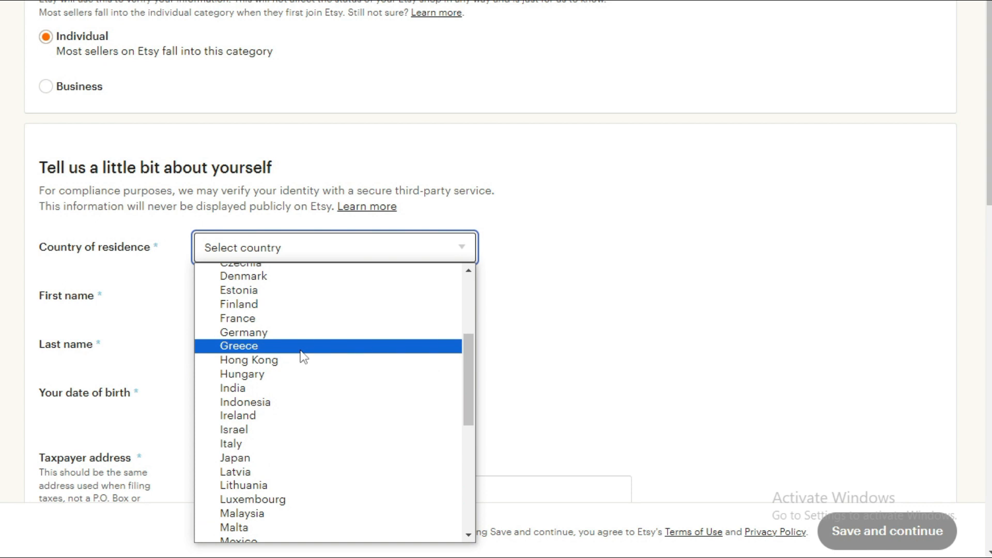
{"action": "scroll", "coordinate": [301, 351], "scroll_direction": "up", "scroll_amount": 3}
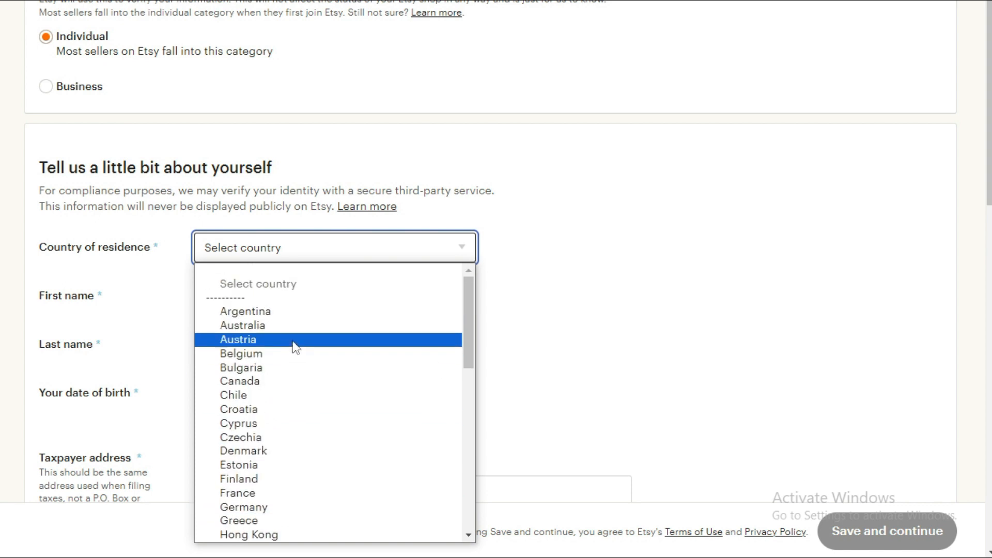
{"action": "scroll", "coordinate": [297, 346], "scroll_direction": "down", "scroll_amount": 3}
{"action": "scroll", "coordinate": [297, 344], "scroll_direction": "up", "scroll_amount": 3}
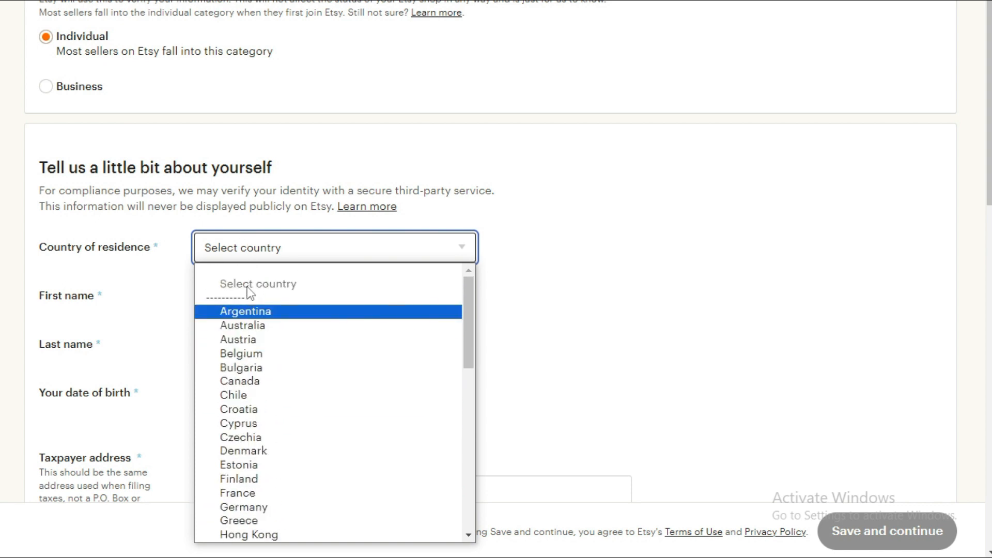
{"action": "key", "text": "i"}
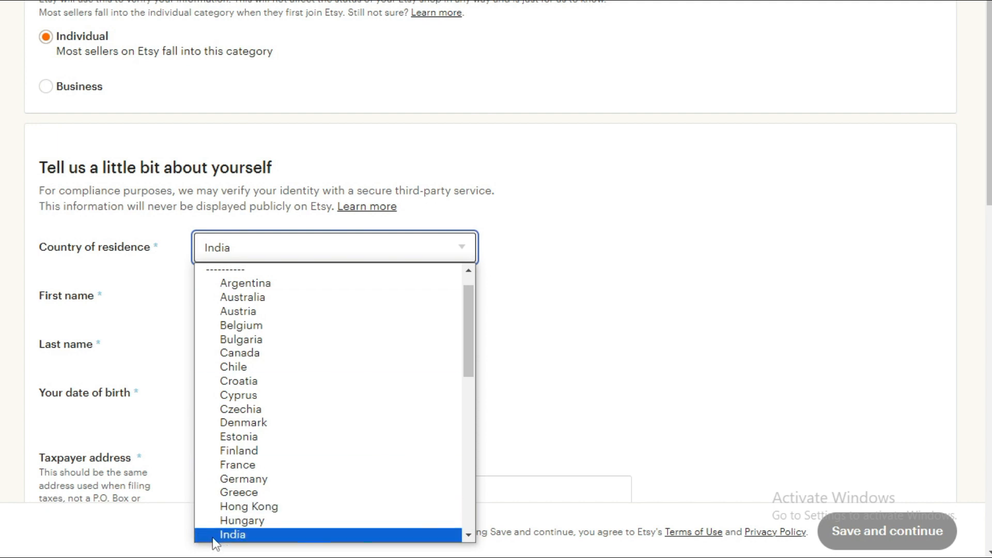
{"action": "left_click", "coordinate": [231, 535]}
Change the country of residence to United States.
{"action": "scroll", "coordinate": [221, 279], "scroll_direction": "down", "scroll_amount": 2}
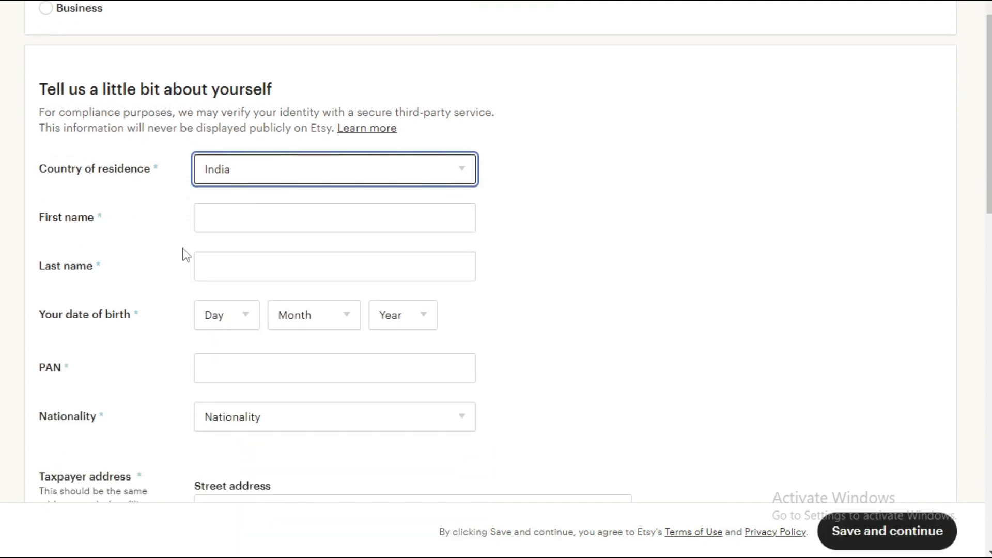
{"action": "left_click", "coordinate": [241, 176]}
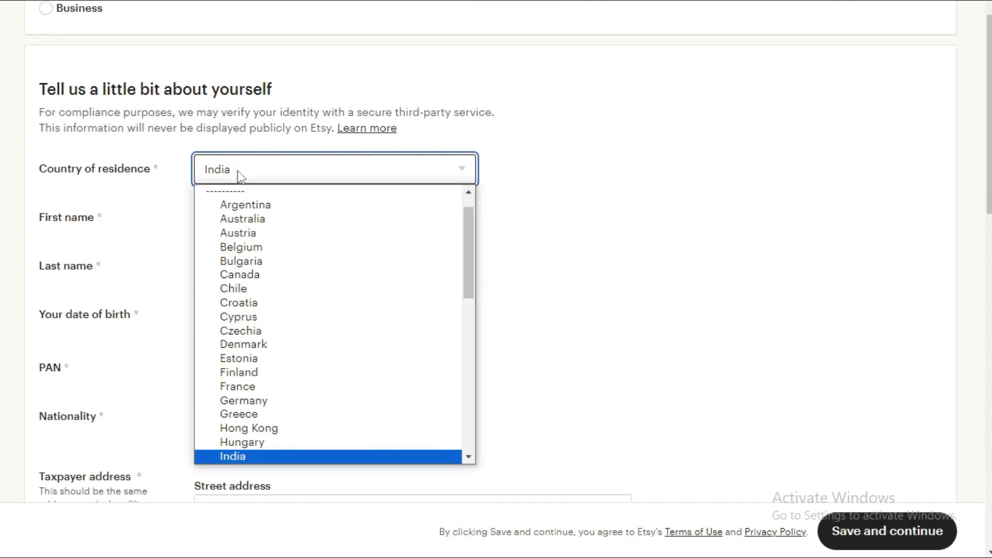
{"action": "key", "text": "u"}
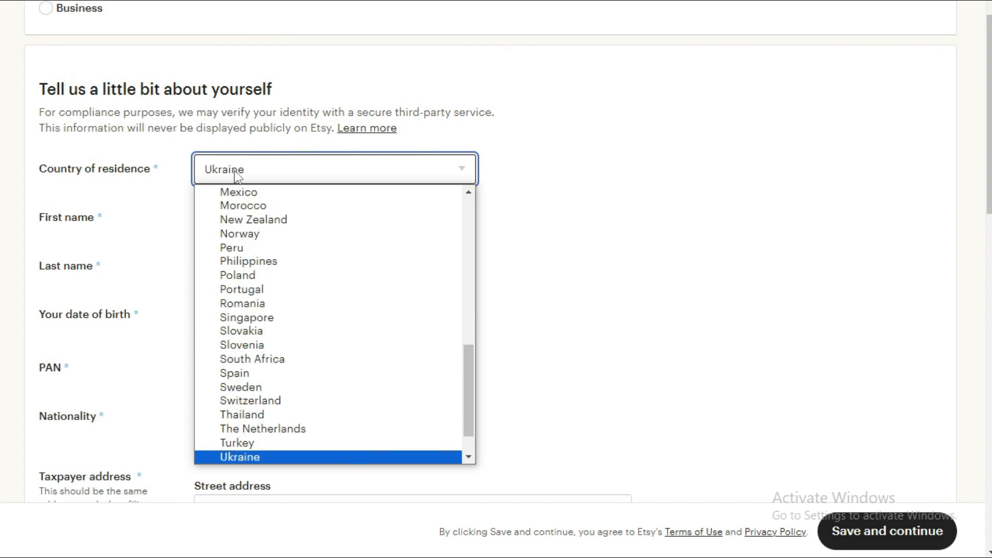
{"action": "key", "text": "Down"}
{"action": "key", "text": "Down"}
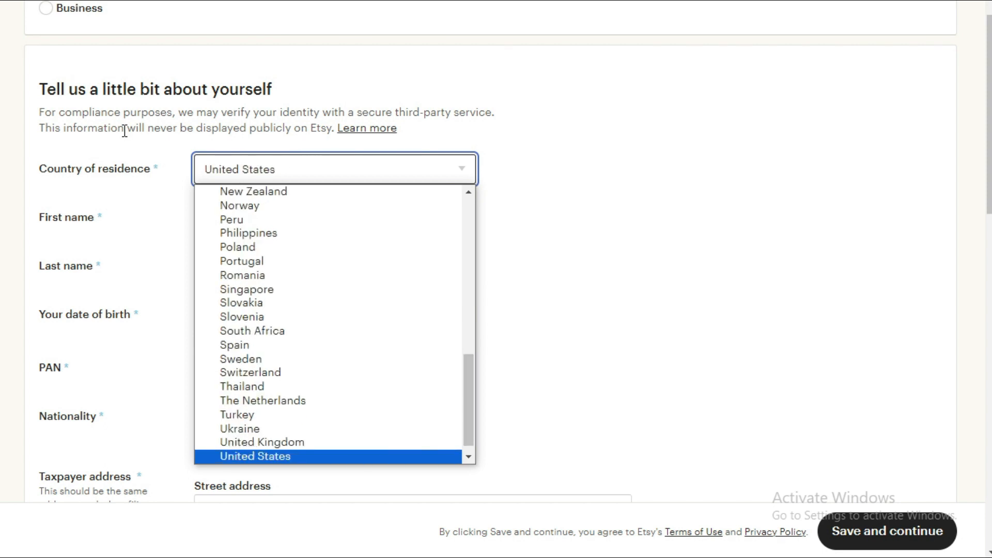
{"action": "left_click", "coordinate": [234, 458]}
Fill in the first name, last name and date of birth fields.
{"action": "left_click", "coordinate": [206, 216]}
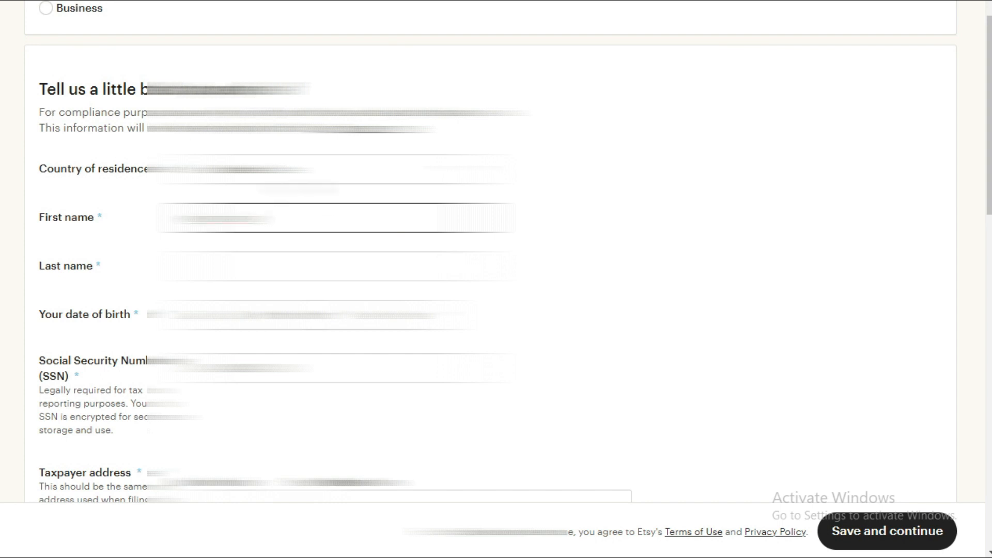
{"action": "key", "text": "Tab"}
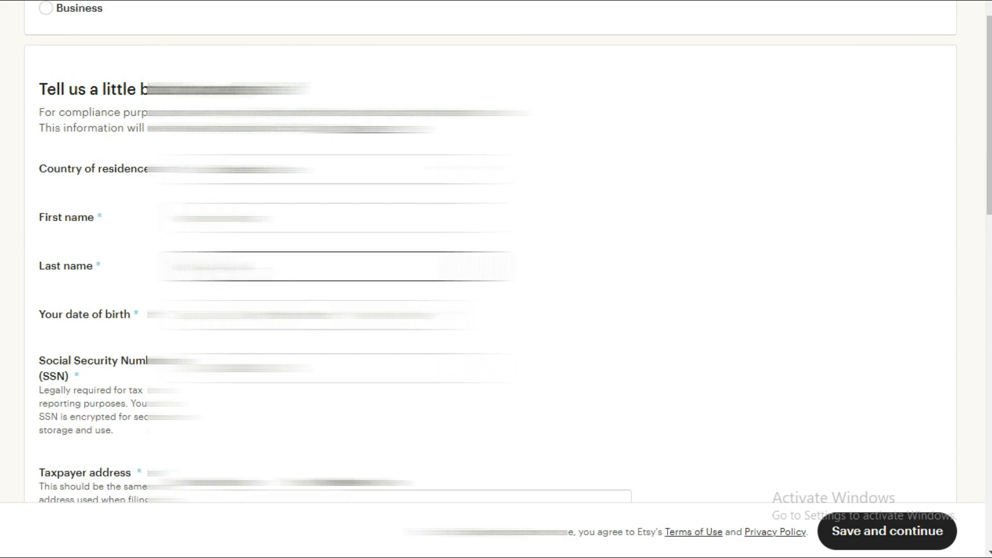
{"action": "left_click", "coordinate": [222, 315]}
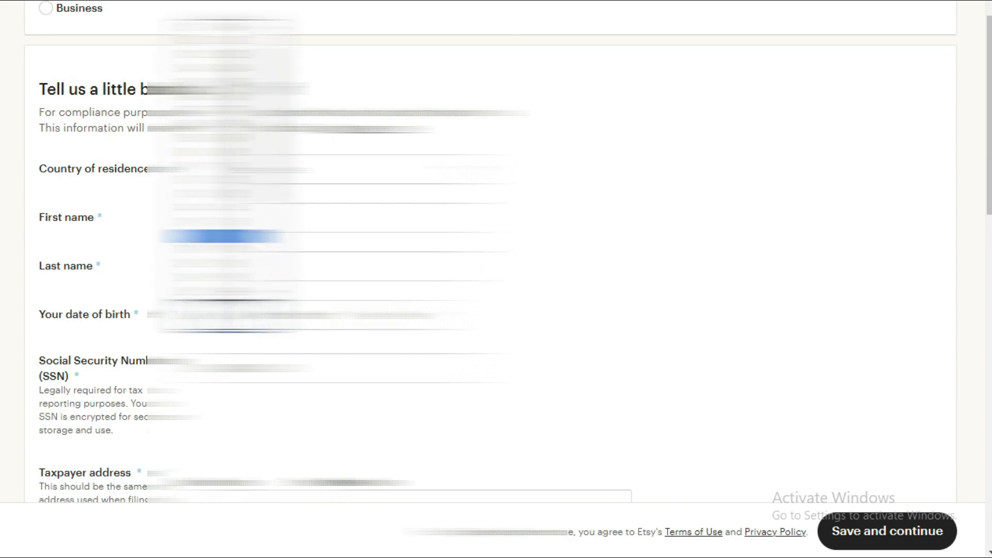
{"action": "left_click", "coordinate": [221, 236]}
{"action": "left_click", "coordinate": [315, 314]}
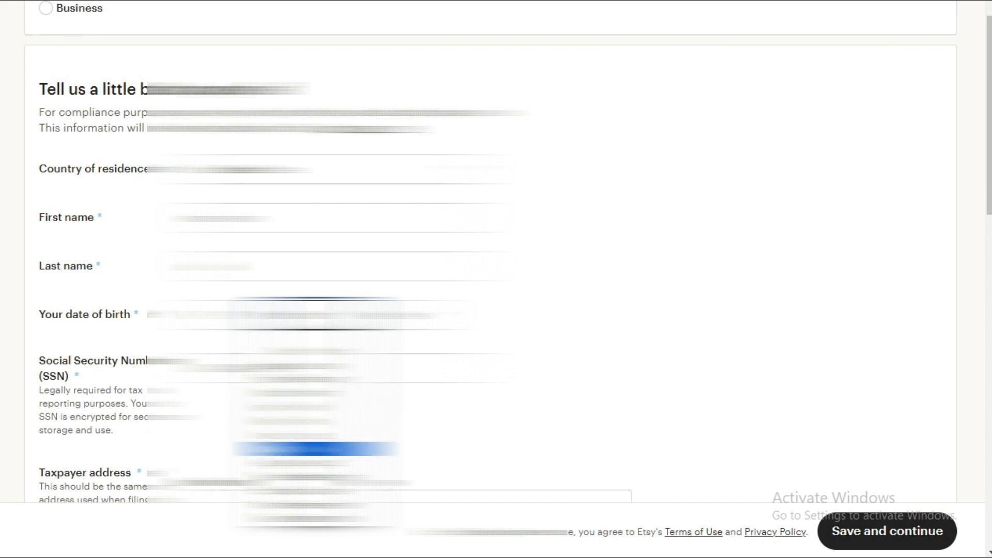
{"action": "left_click", "coordinate": [315, 450]}
{"action": "left_click", "coordinate": [405, 315]}
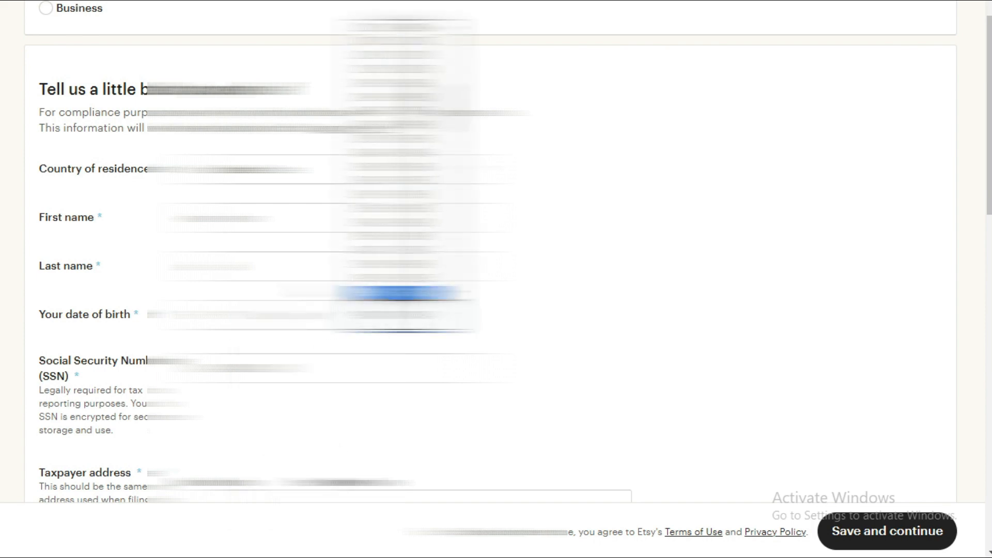
{"action": "left_click", "coordinate": [398, 293]}
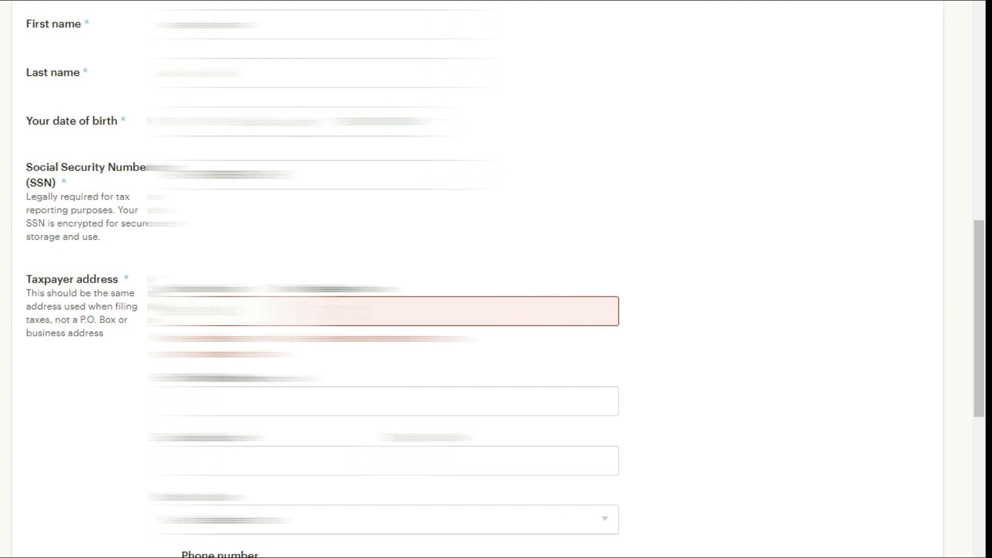
Fill in the taxpayer address, including street, city and state.
{"action": "left_click", "coordinate": [300, 311]}
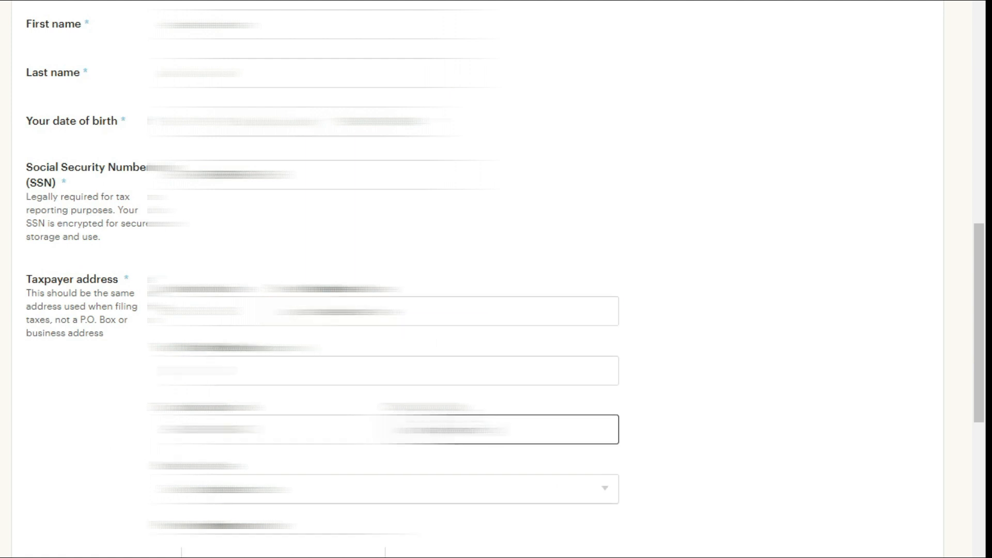
{"action": "type", "text": "?"}
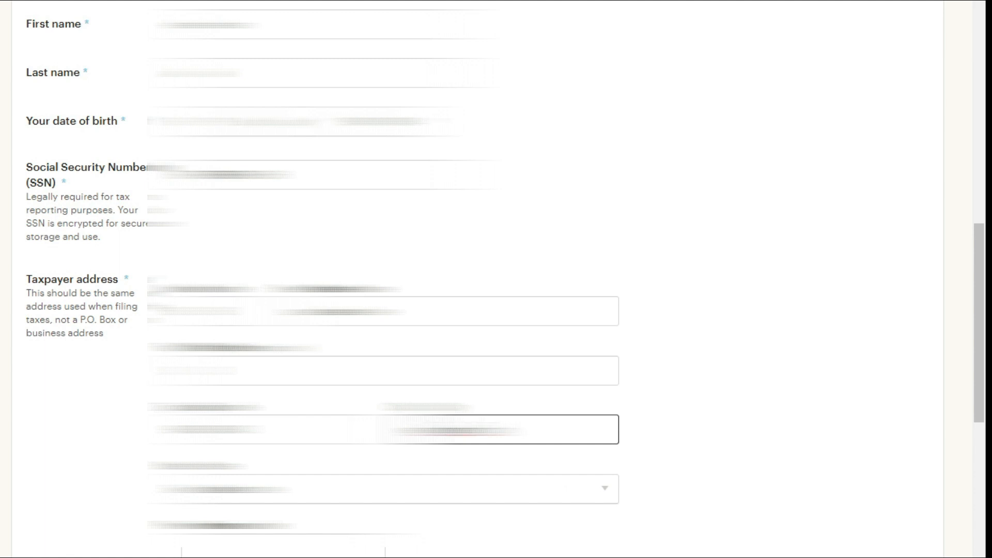
{"action": "right_click", "coordinate": [450, 429]}
{"action": "left_click", "coordinate": [469, 439]}
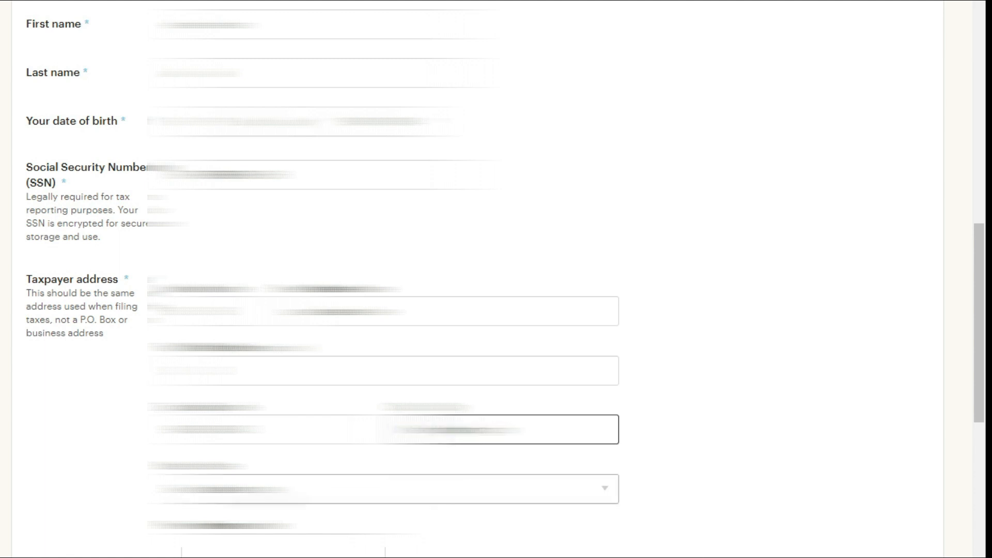
{"action": "left_click", "coordinate": [382, 489]}
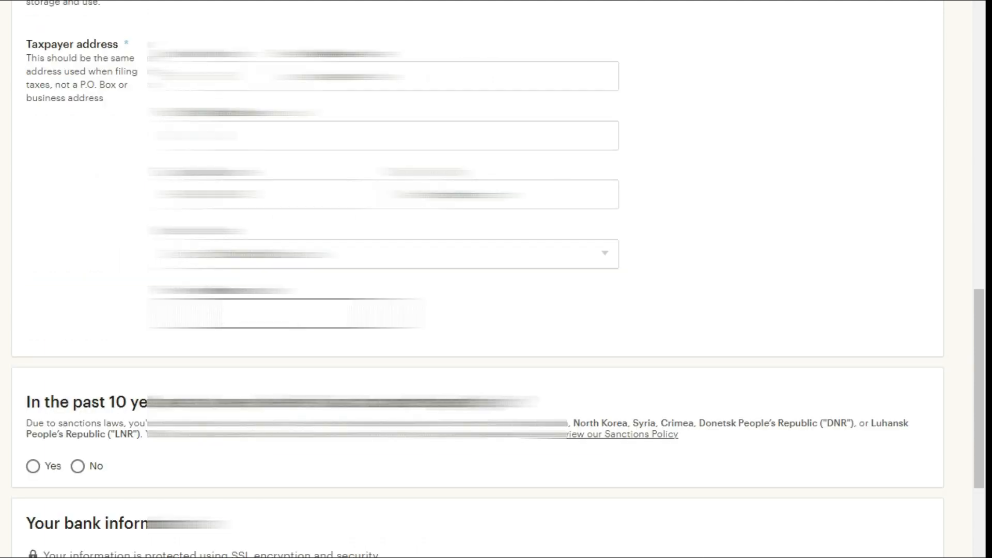
Answer No to the sanctioned-region question and fill in the phone number.
{"action": "scroll", "coordinate": [122, 295], "scroll_direction": "down", "scroll_amount": 3}
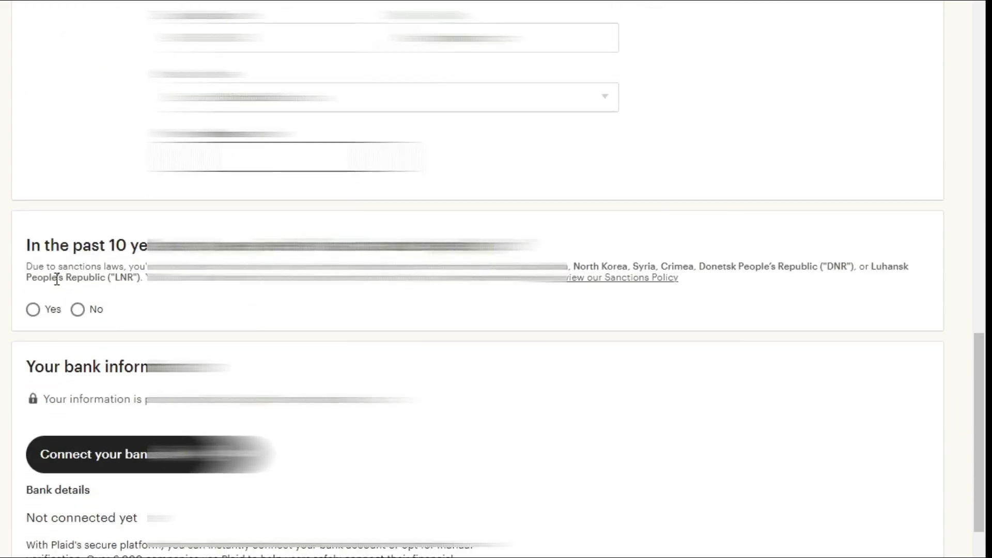
{"action": "left_click", "coordinate": [78, 310]}
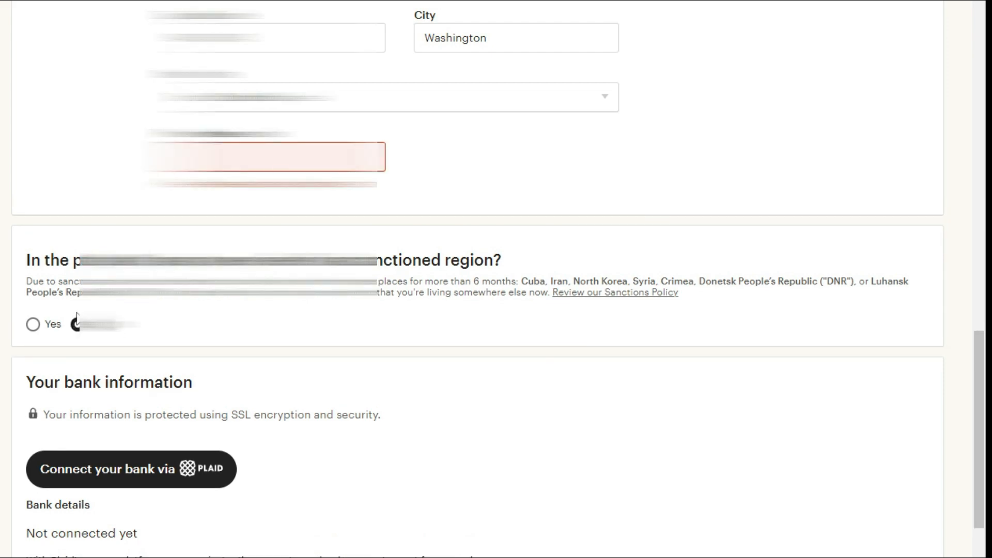
{"action": "scroll", "coordinate": [131, 393], "scroll_direction": "up", "scroll_amount": 3}
{"action": "left_click_drag", "start_coordinate": [43, 391], "coordinate": [20, 391]}
{"action": "left_click", "coordinate": [719, 392]}
{"action": "scroll", "coordinate": [718, 391], "scroll_direction": "down", "scroll_amount": 5}
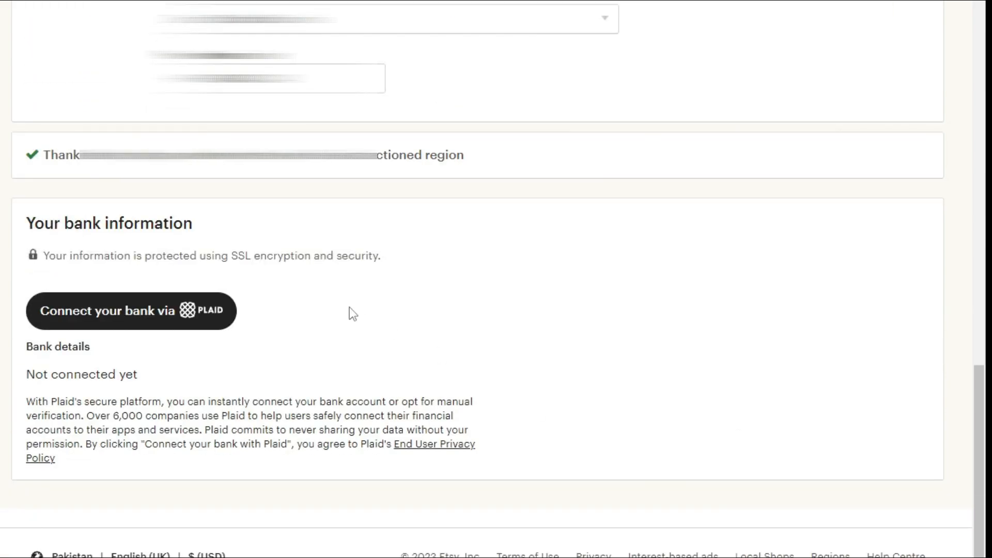
Start connecting the bank via Plaid and close the verification notice.
{"action": "left_click", "coordinate": [125, 315]}
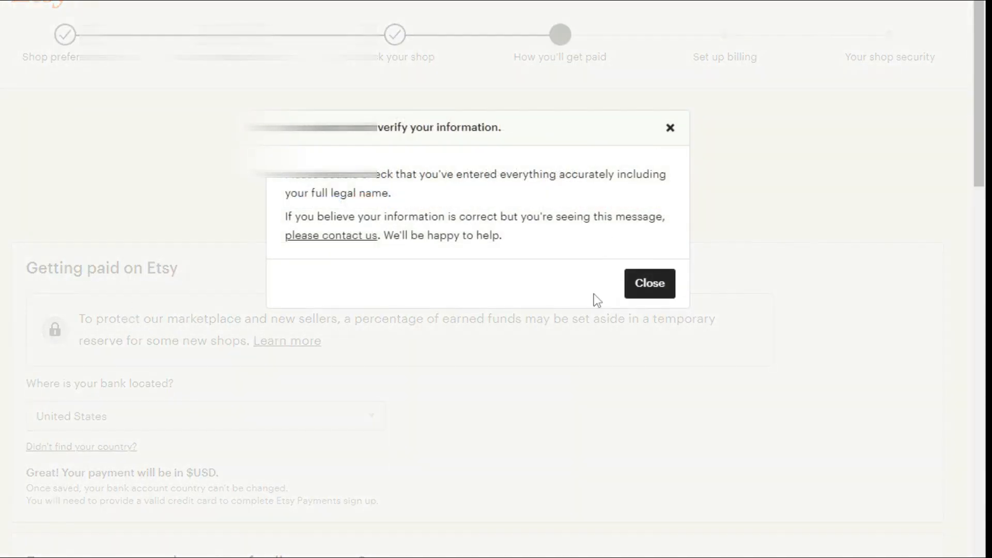
{"action": "left_click", "coordinate": [637, 302]}
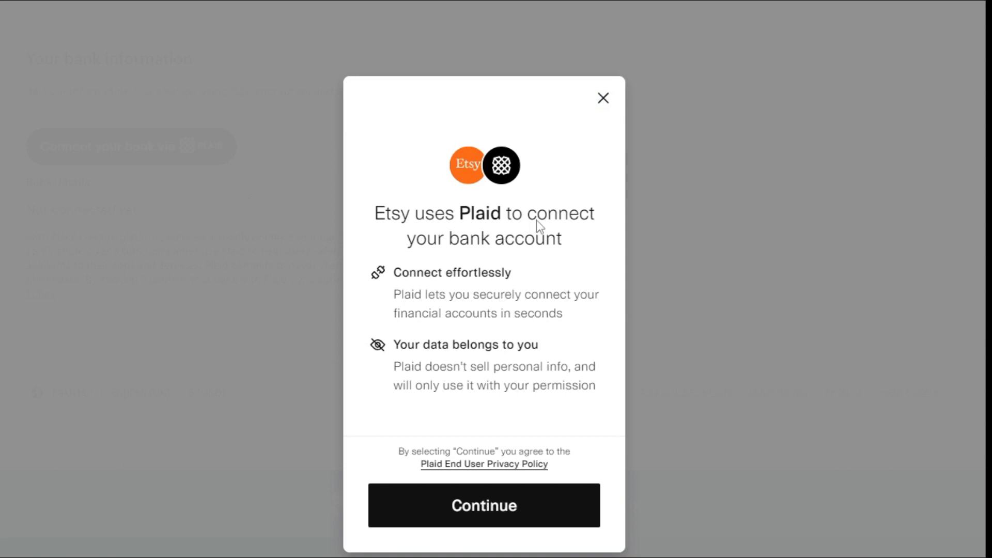
Continue past the Plaid introduction and choose the Manual bank linking method.
{"action": "left_click", "coordinate": [464, 504]}
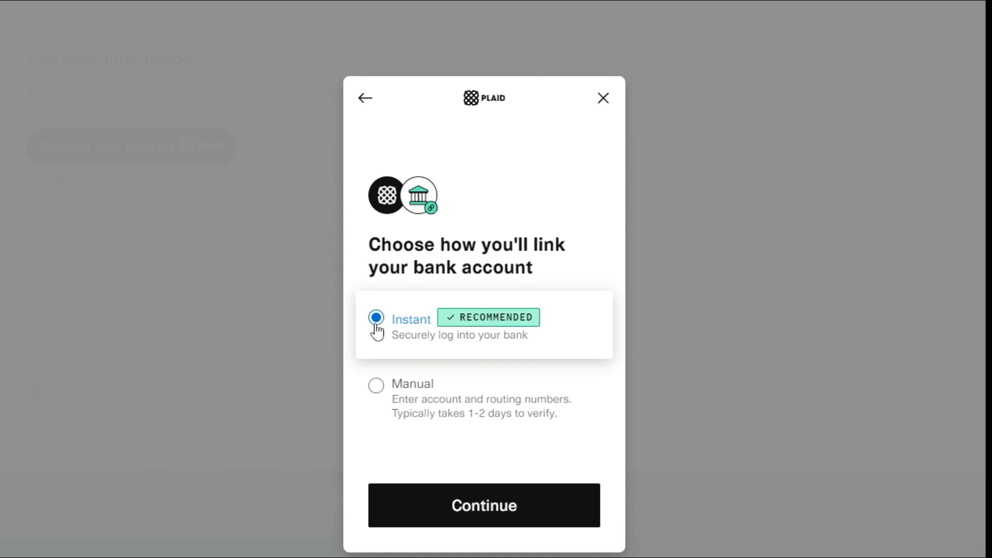
{"action": "left_click", "coordinate": [376, 388]}
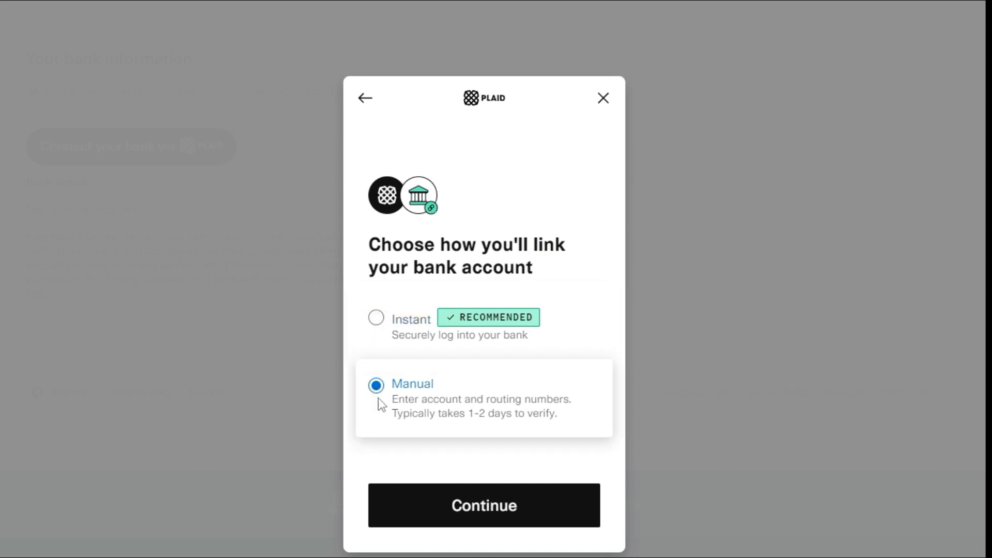
{"action": "left_click", "coordinate": [467, 523]}
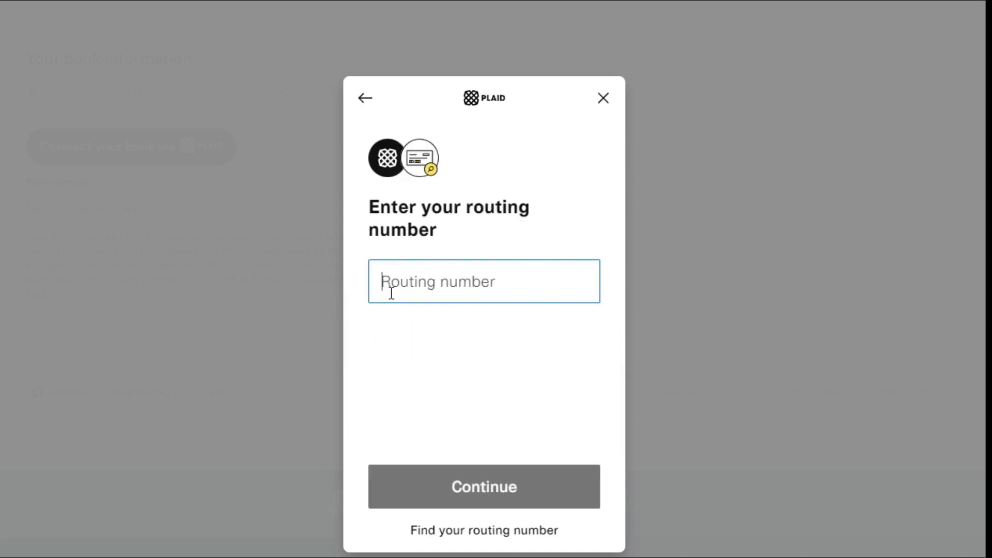